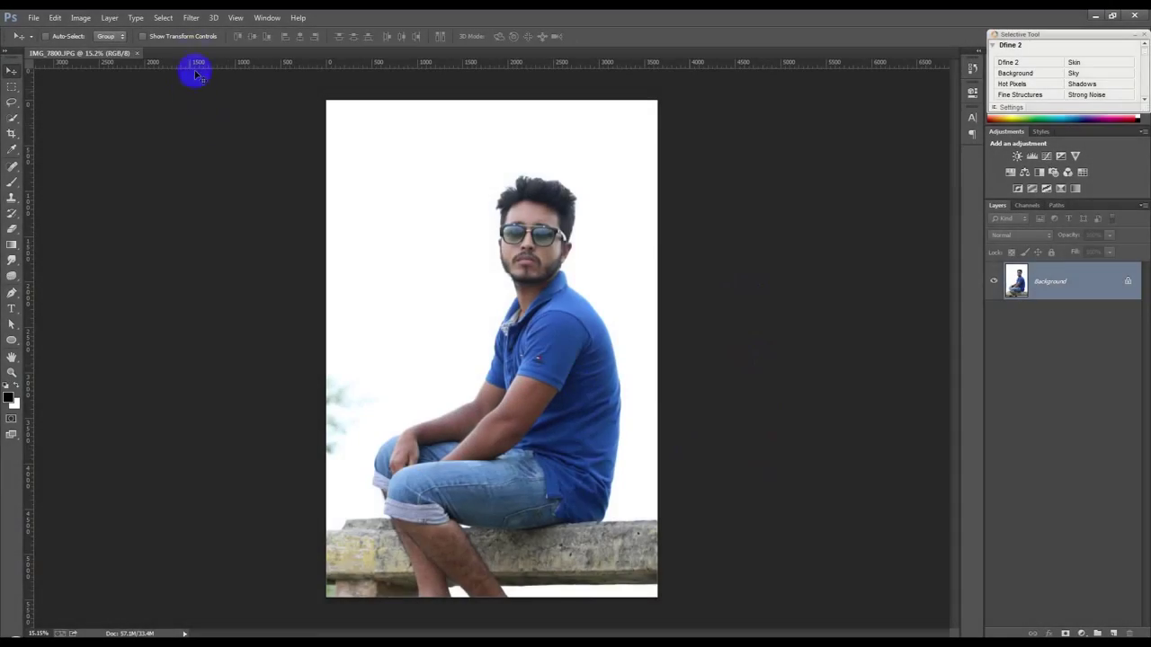
- Resize the image to 1000 × 1500 pixels in Image Size
click(80, 17)
click(96, 104)
text(1000)
click(706, 323)
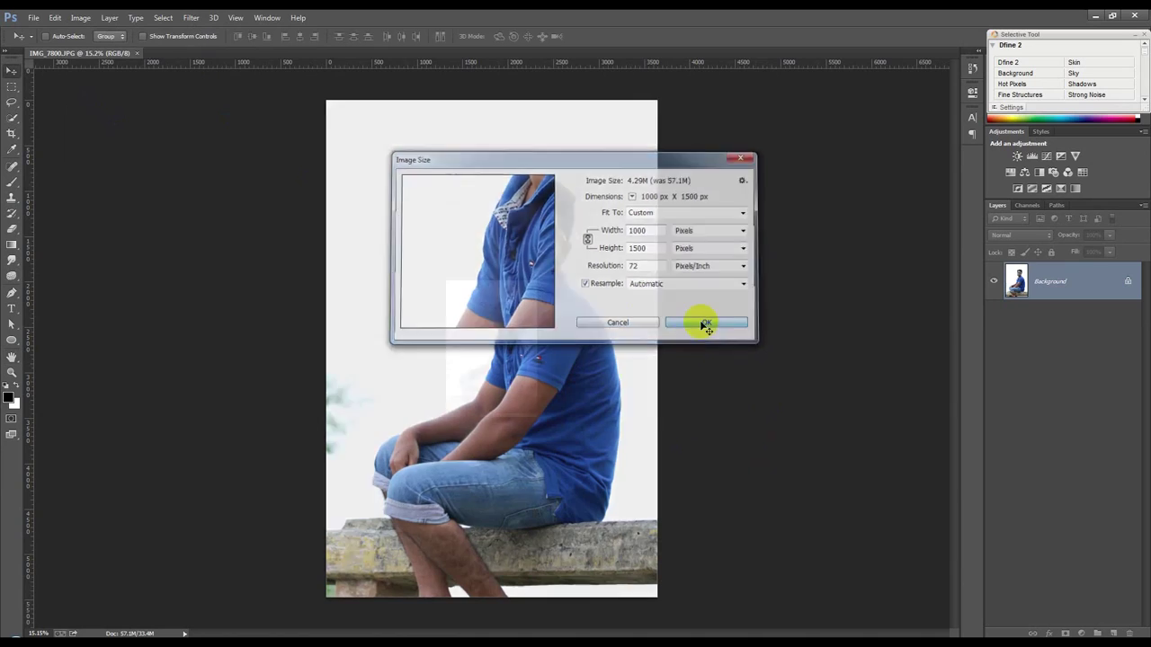
click(556, 360)
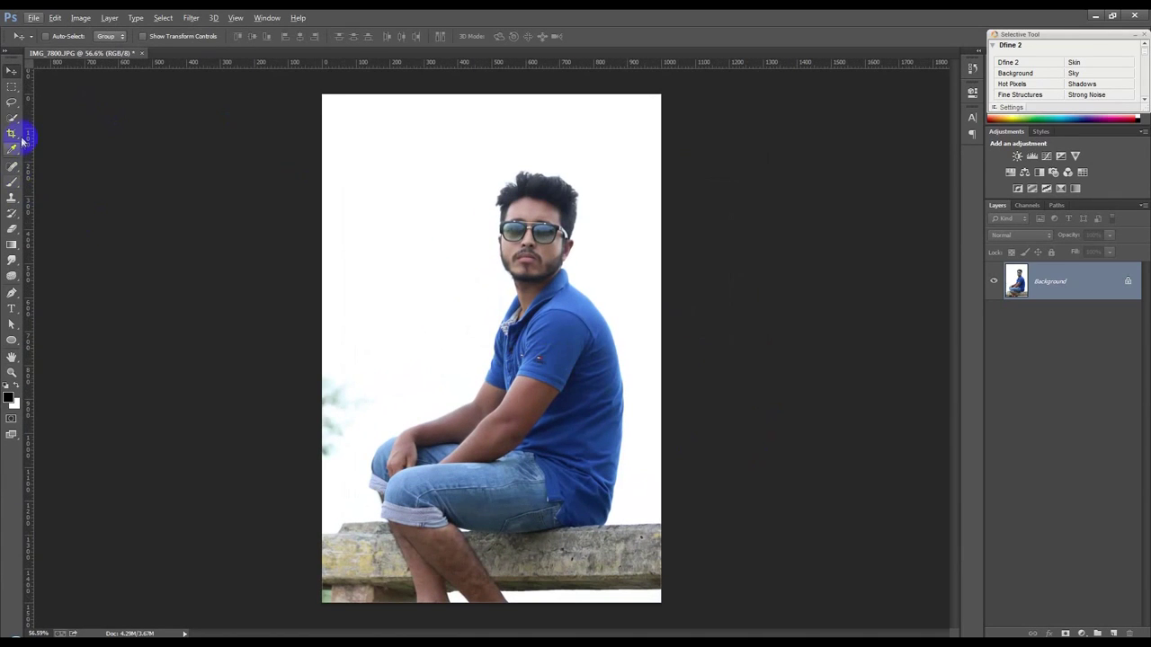
- Crop a small strip off the bottom and right edges of the photo
click(12, 133)
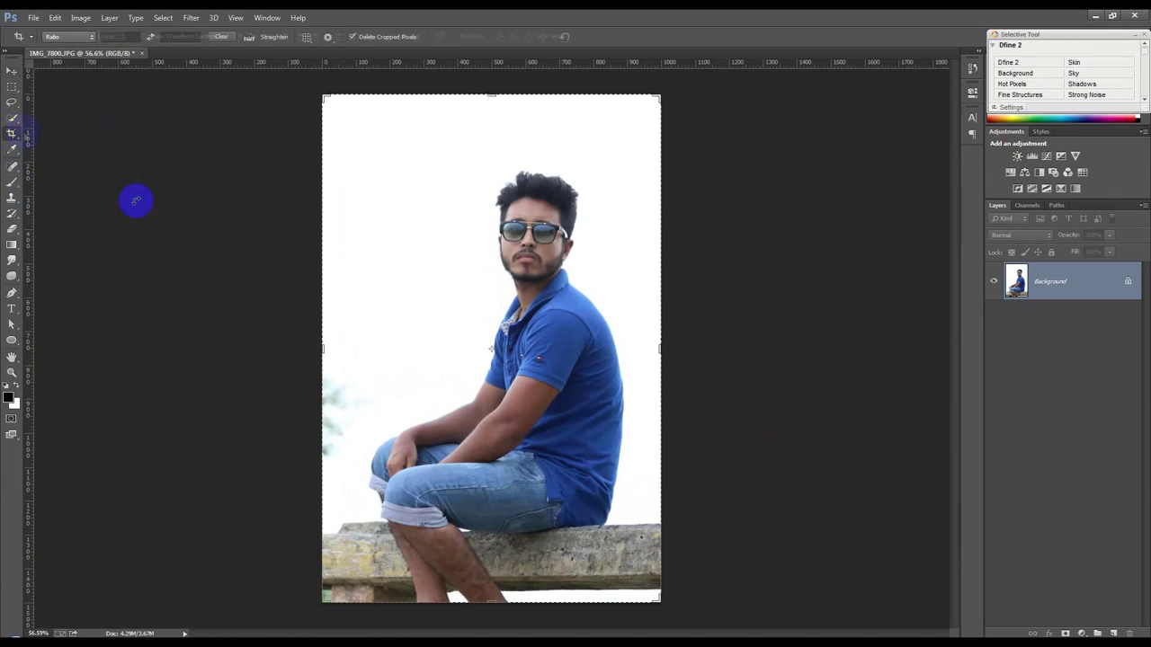
drag(657, 600, 649, 589)
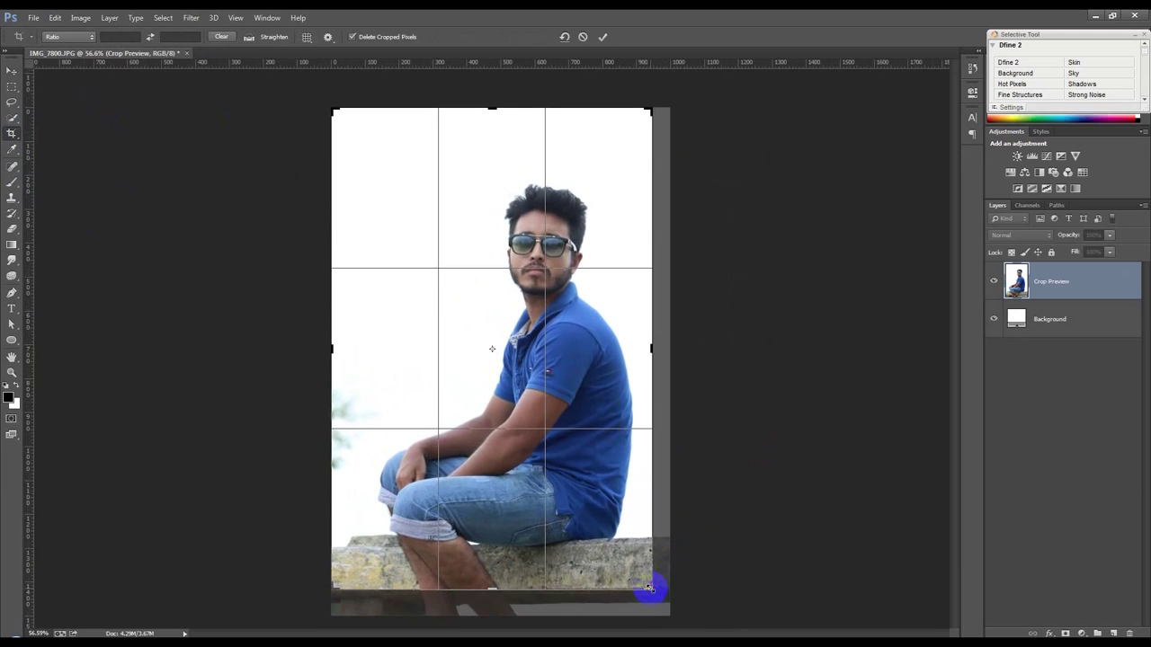
click(605, 37)
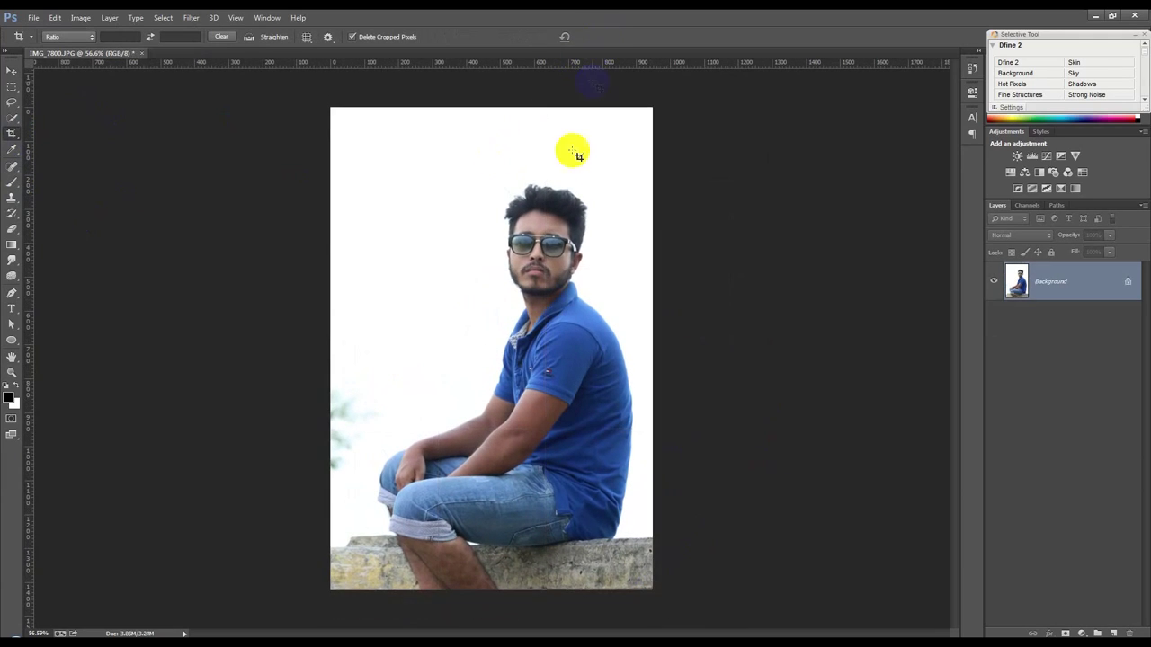
click(12, 70)
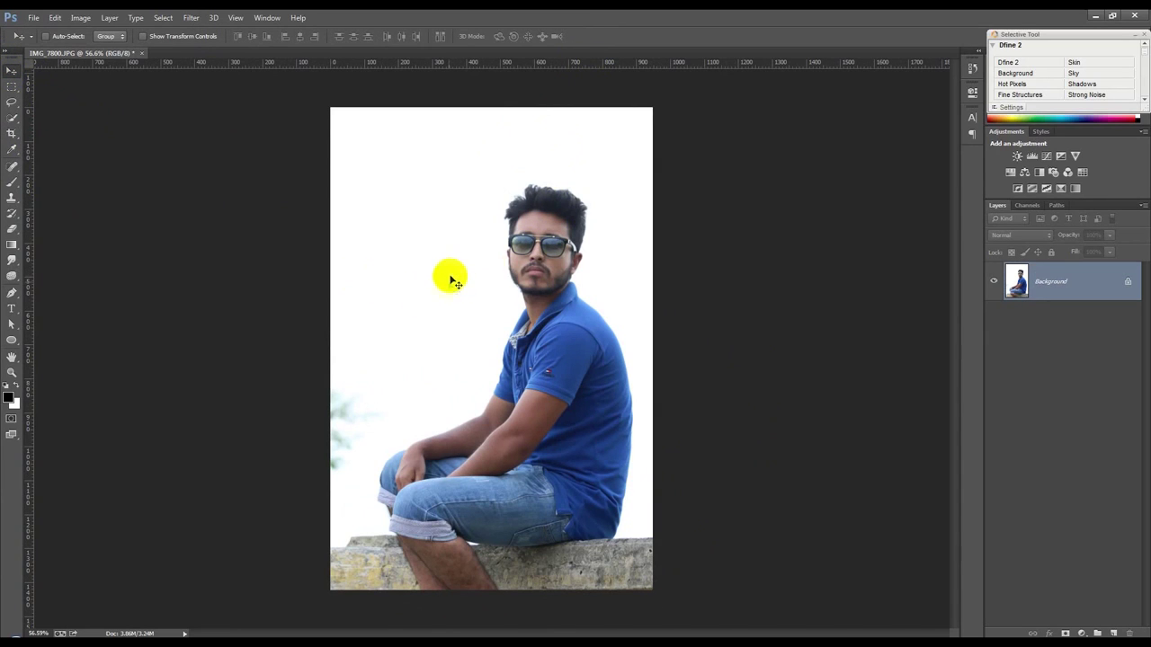
ctrl+click(576, 212)
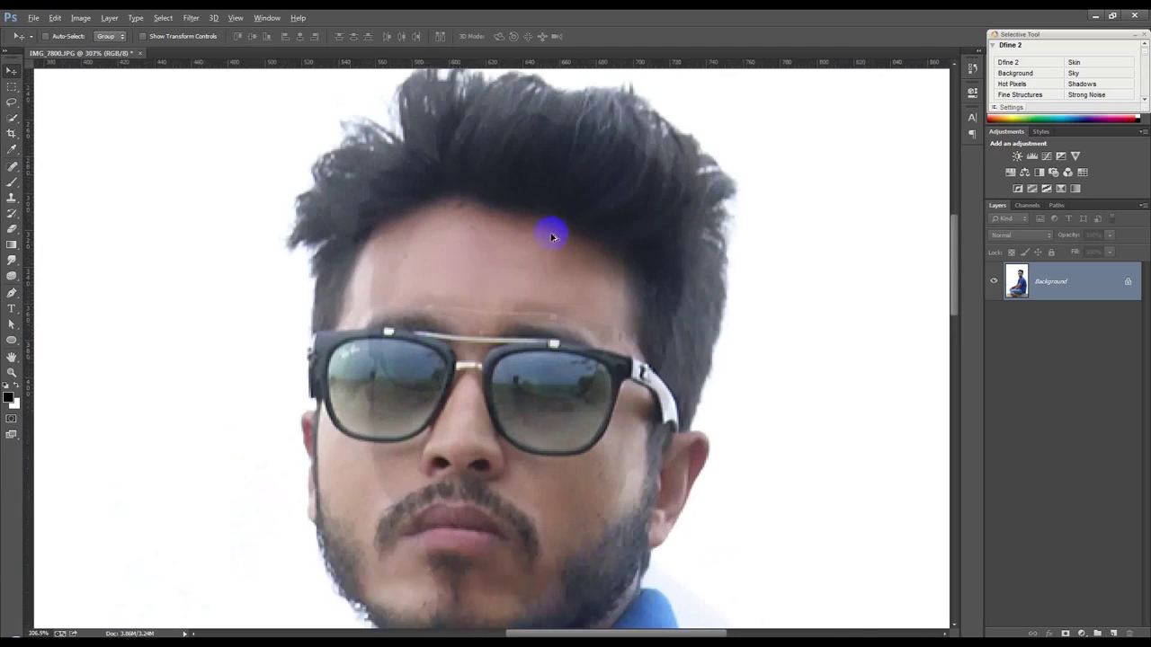
- Spot-heal two forehead spots and two cheek blemishes near the beard, then fit the photo to view
click(12, 166)
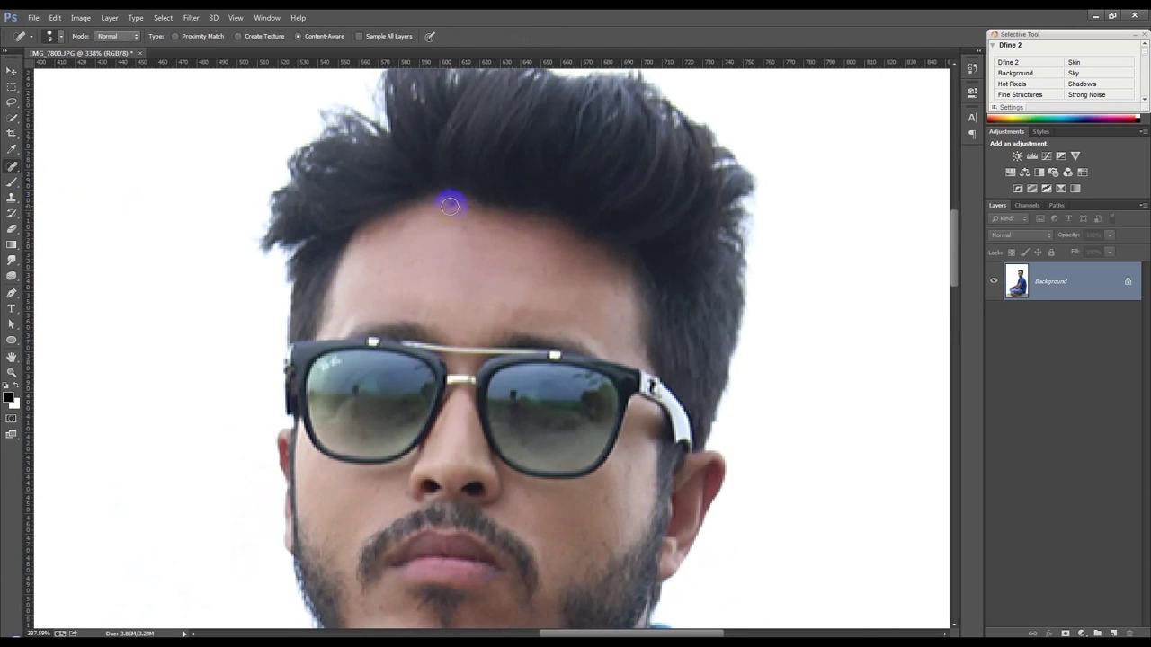
click(491, 249)
click(465, 229)
scroll(530, 302, down, 2)
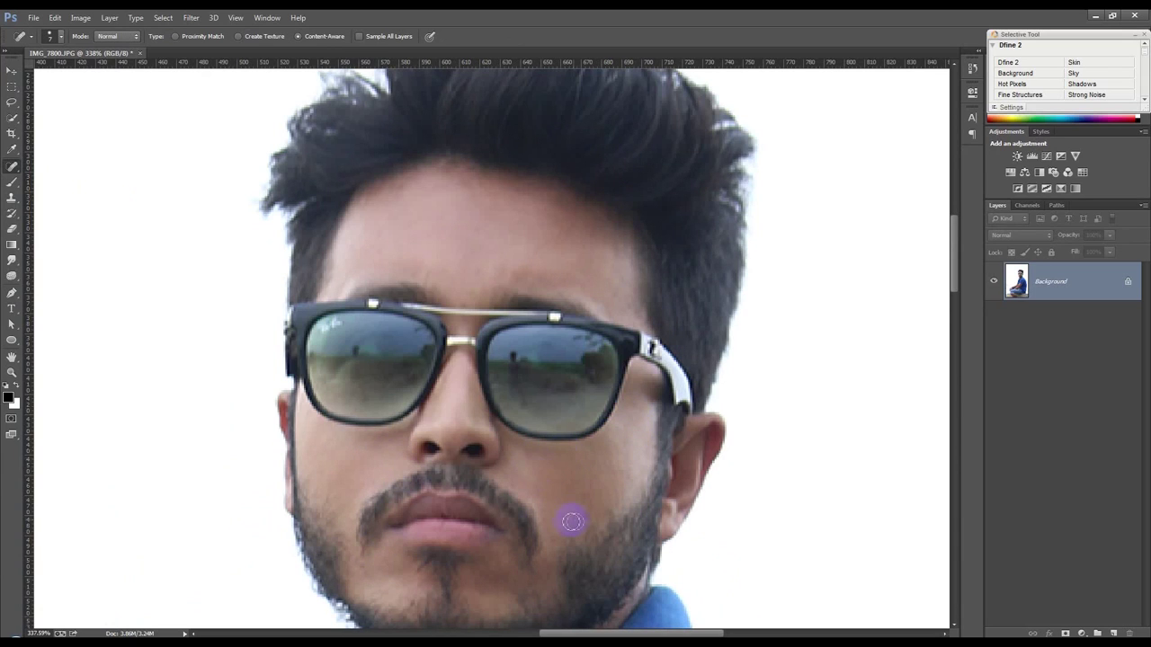
click(428, 438)
click(470, 456)
key(ctrl+0)
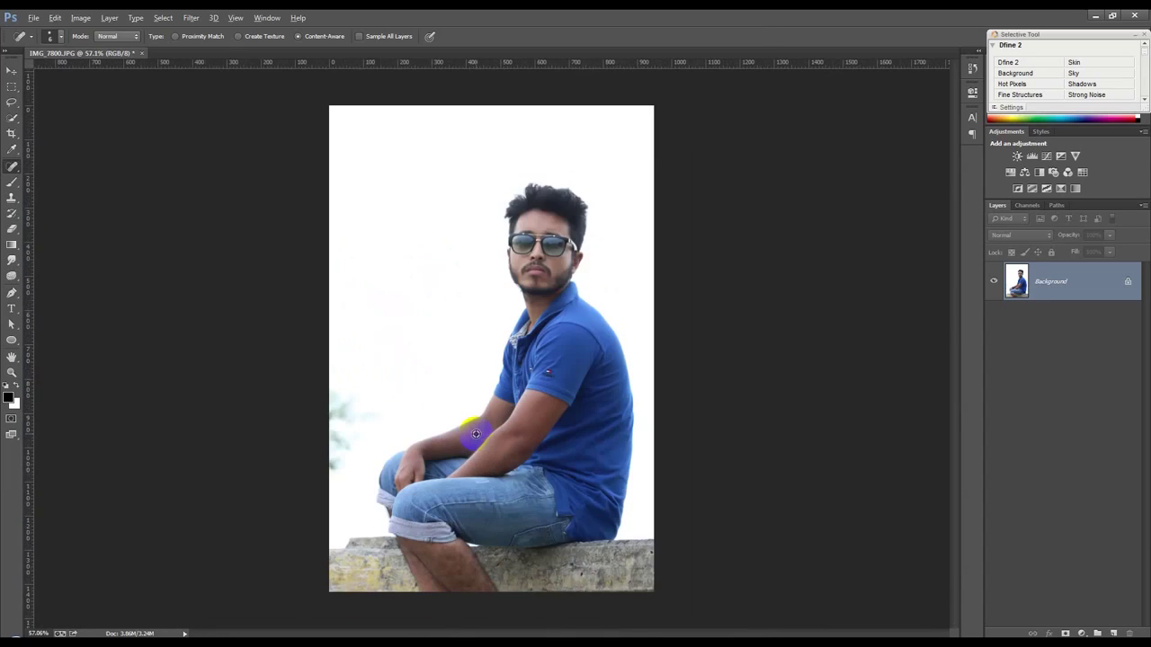
- Apply a Camera Raw Filter with Highlights -100, Shadows +100, Whites +84 and Blacks +75
click(190, 17)
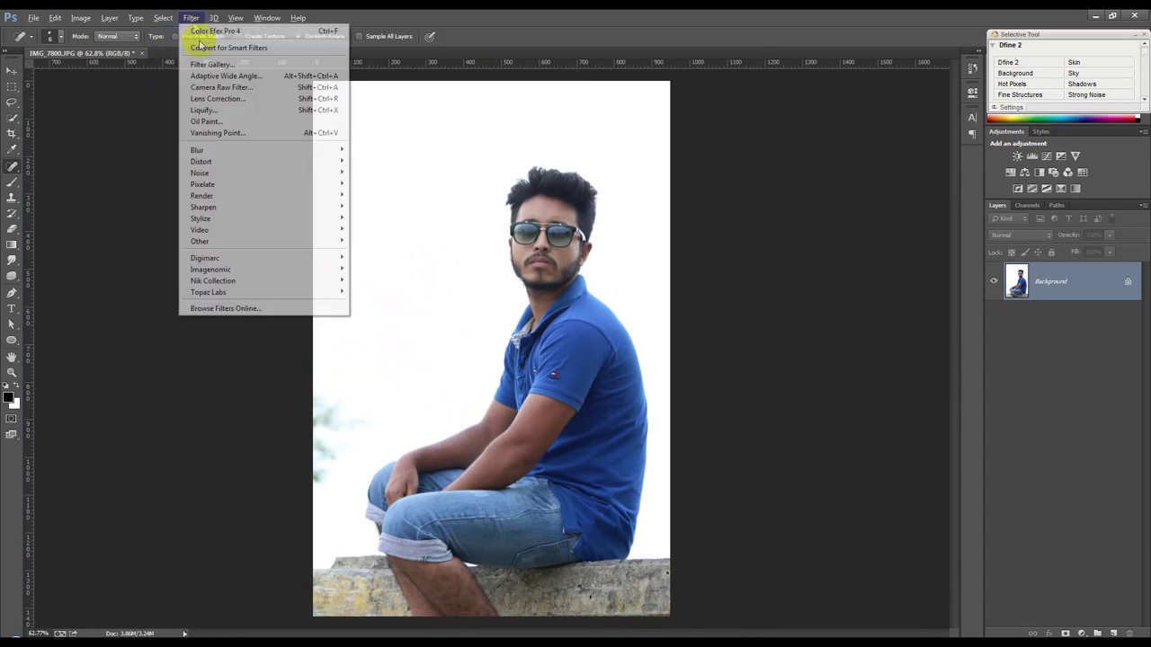
click(215, 88)
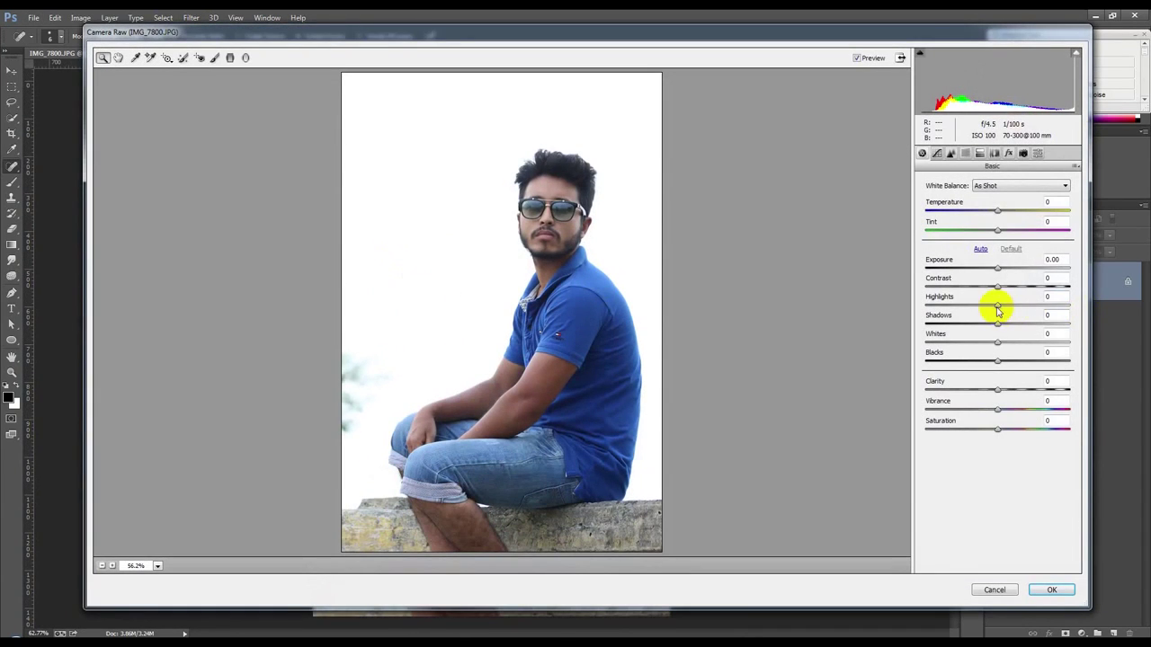
mouse_move(996, 309)
mouse_down()
mouse_move(888, 308)
mouse_move(1038, 308)
mouse_move(1057, 332)
mouse_move(1079, 327)
mouse_up()
drag(997, 339, 1058, 352)
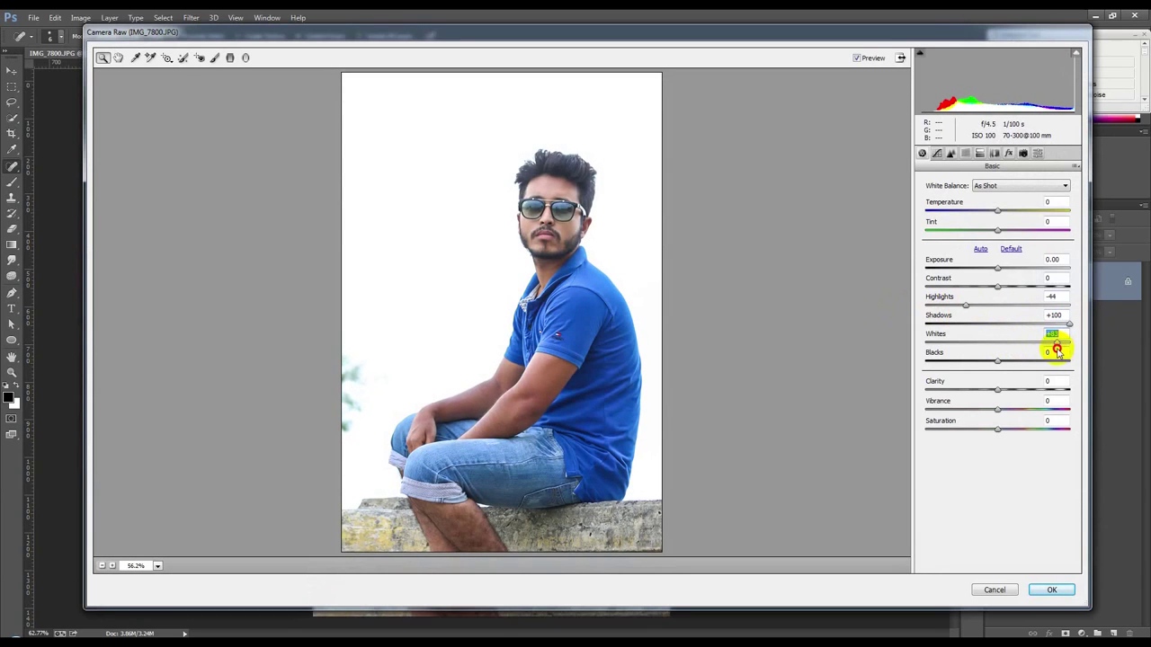
drag(966, 306, 894, 310)
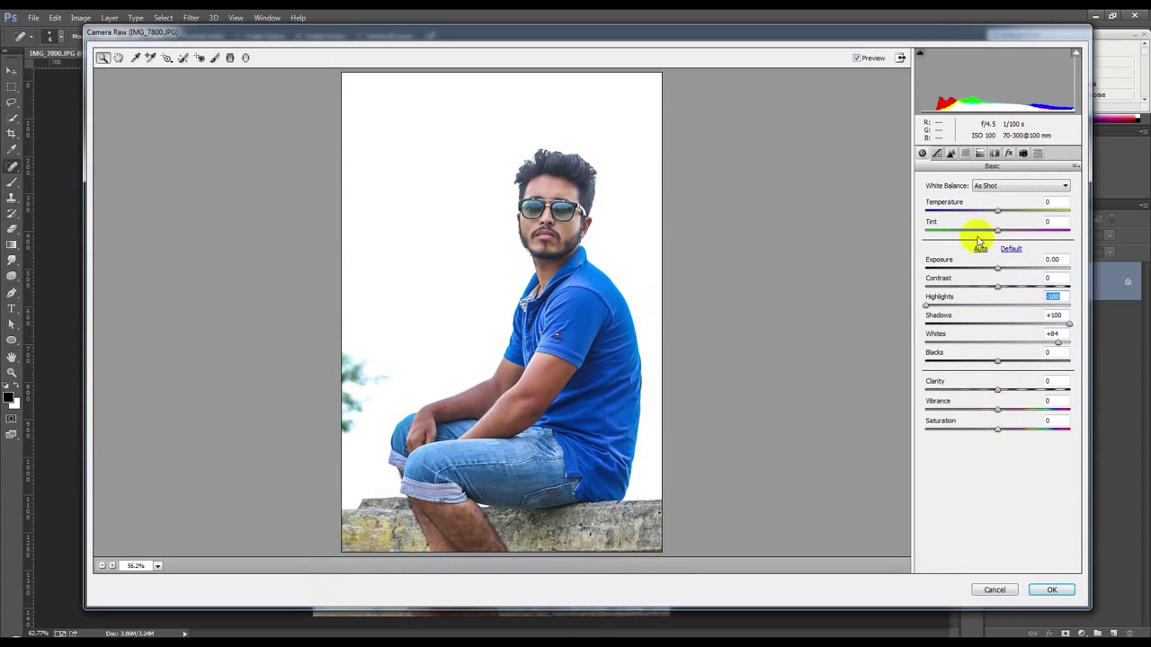
mouse_move(996, 364)
mouse_down()
mouse_move(1061, 357)
mouse_move(1050, 355)
mouse_up()
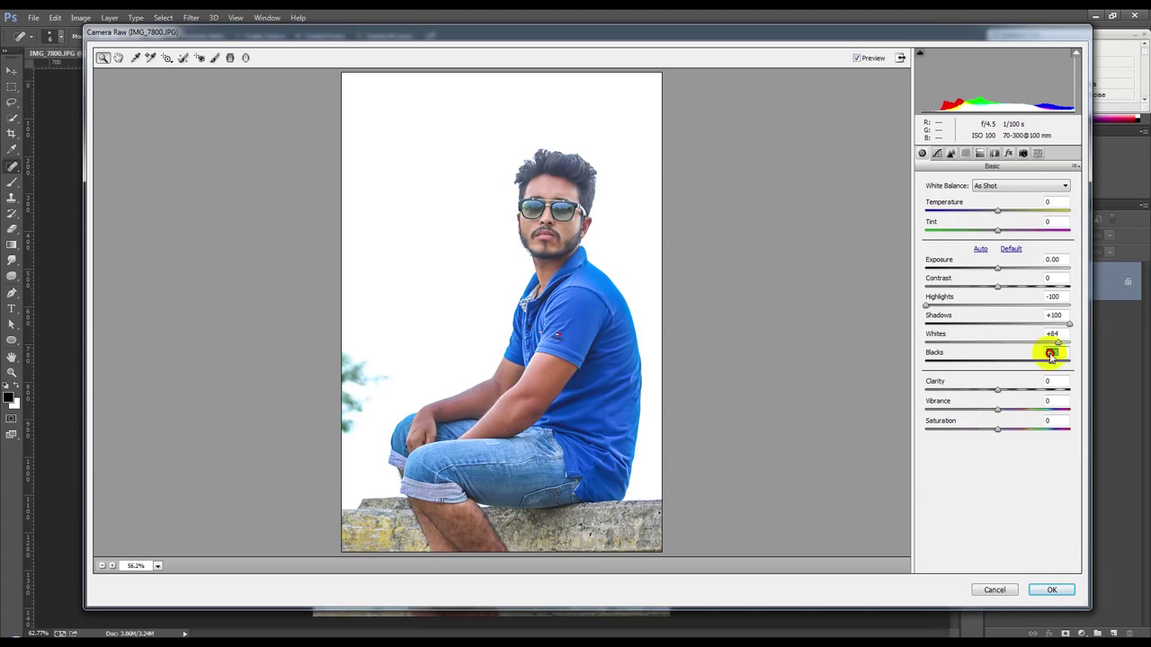
mouse_move(997, 389)
mouse_down()
mouse_move(984, 394)
mouse_move(1011, 392)
mouse_up()
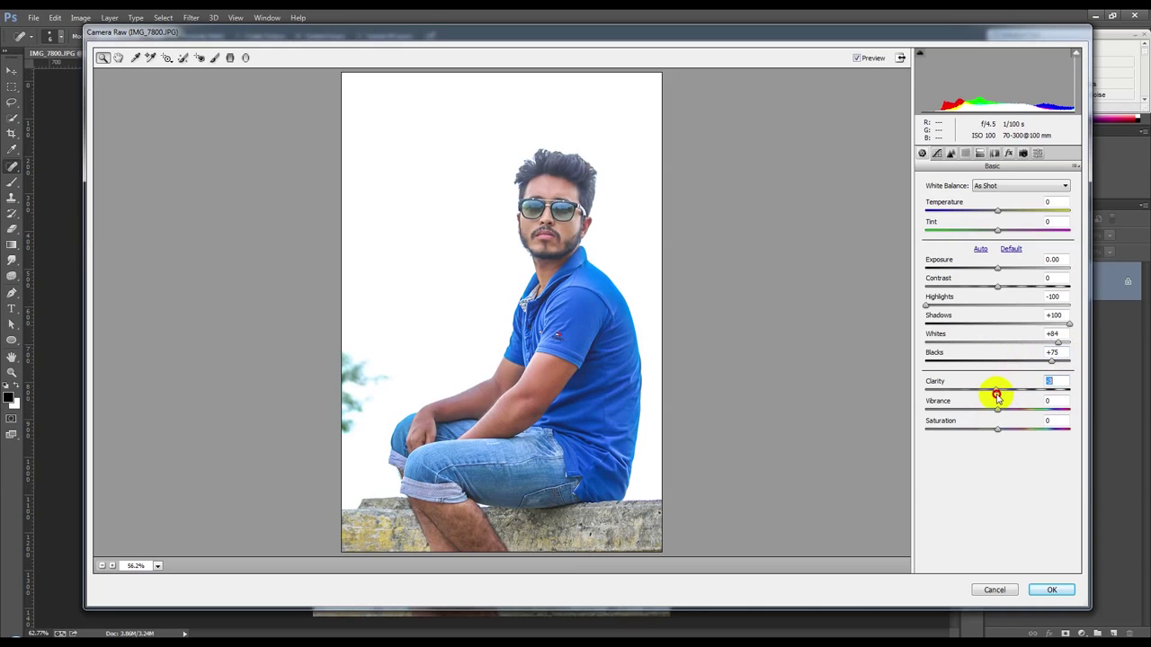
click(1052, 590)
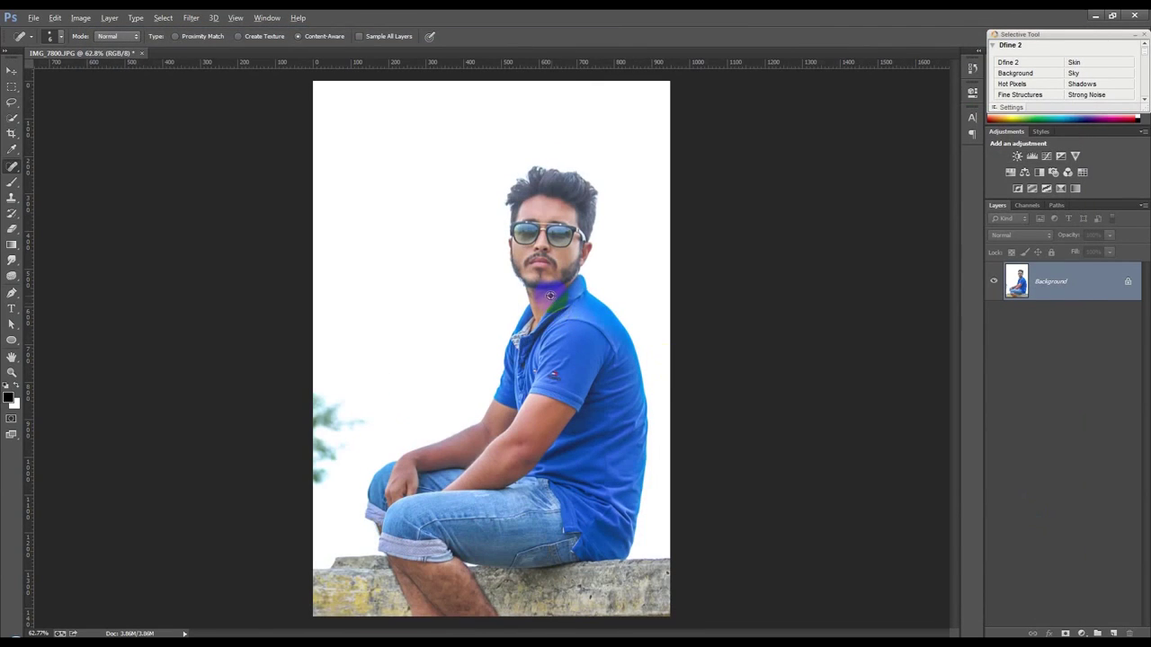
- Magic-wand select the white sky, hide it with a layer mask, and start Refine Mask
scroll(549, 295, up, 3)
scroll(547, 341, down, 4)
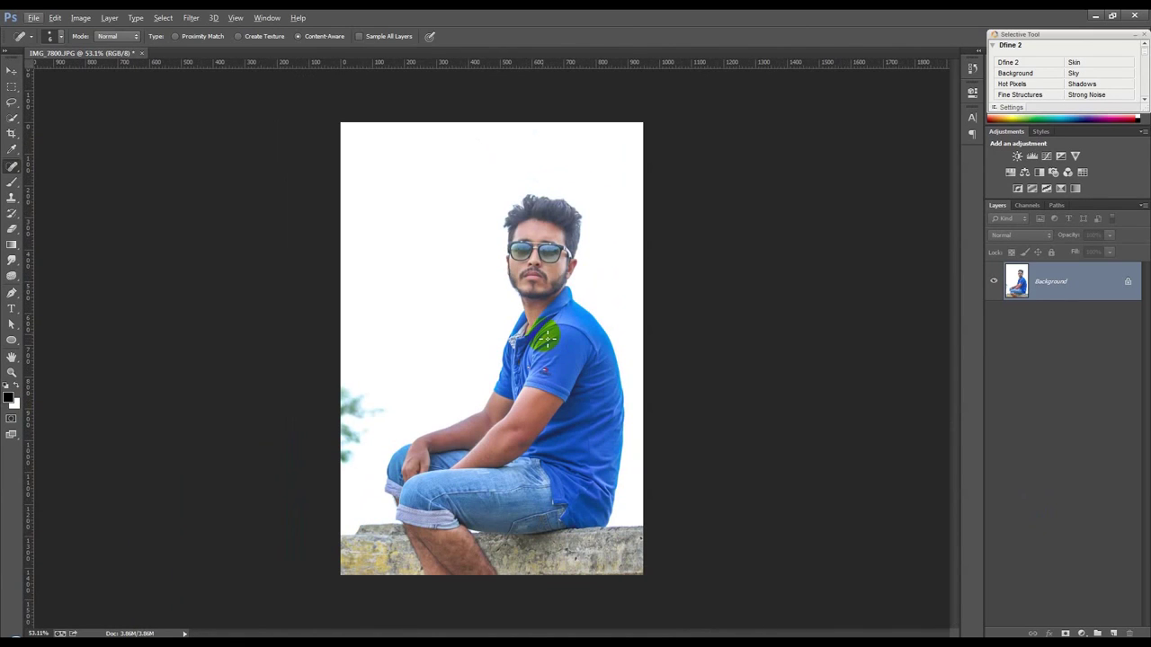
drag(12, 118, 44, 129)
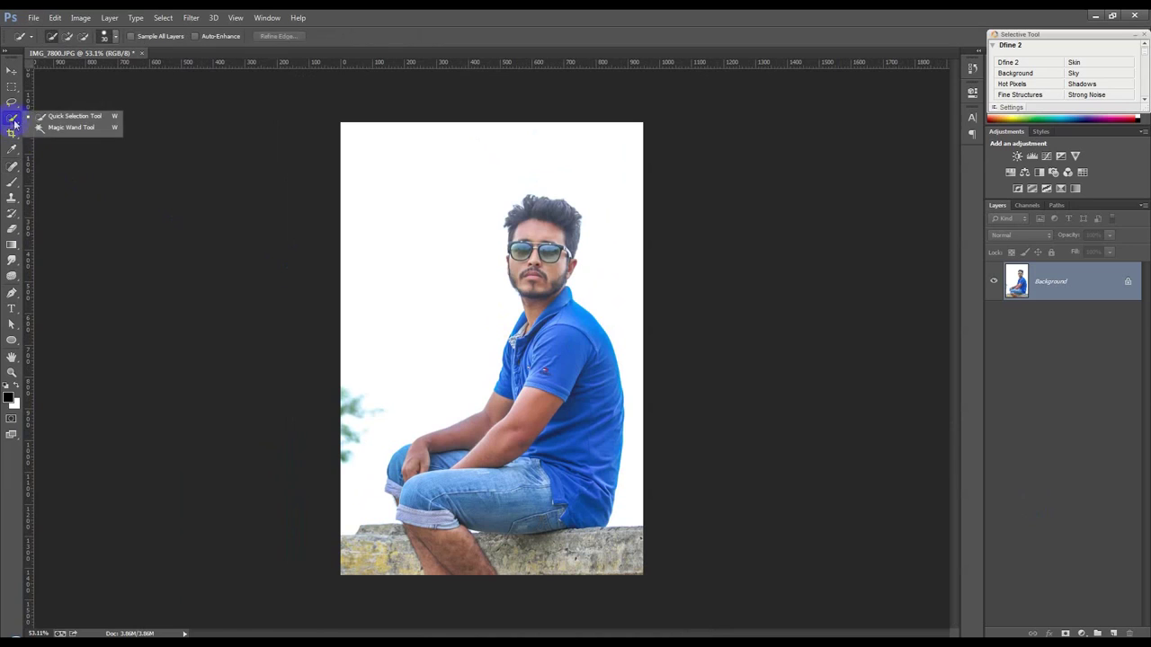
click(400, 199)
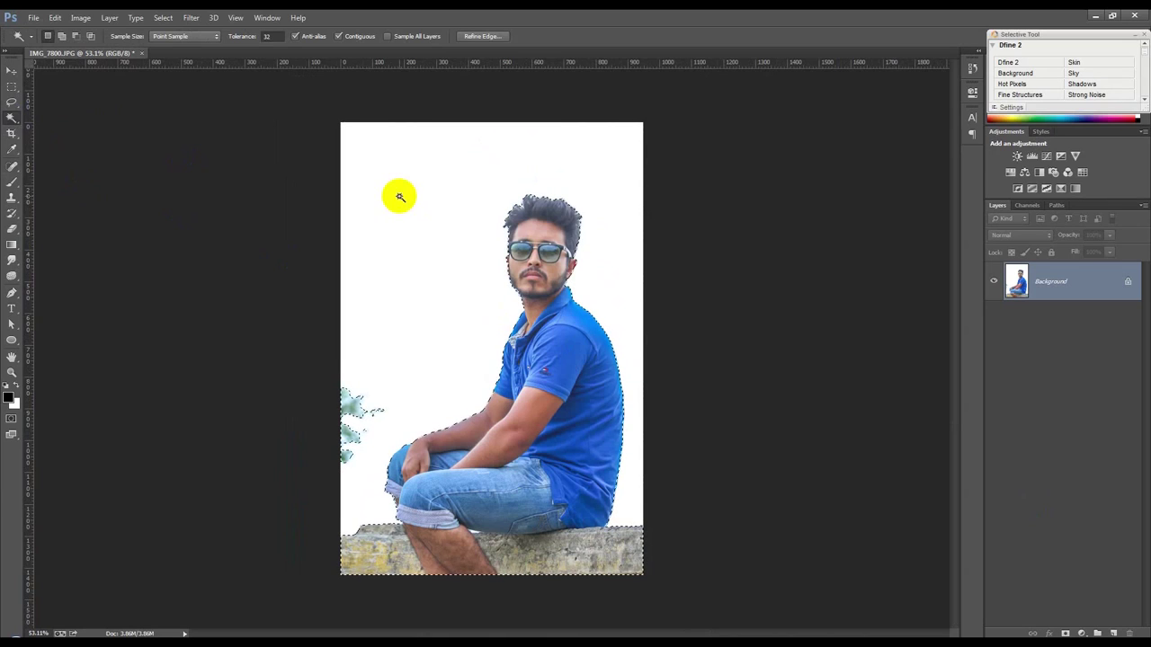
click(648, 441)
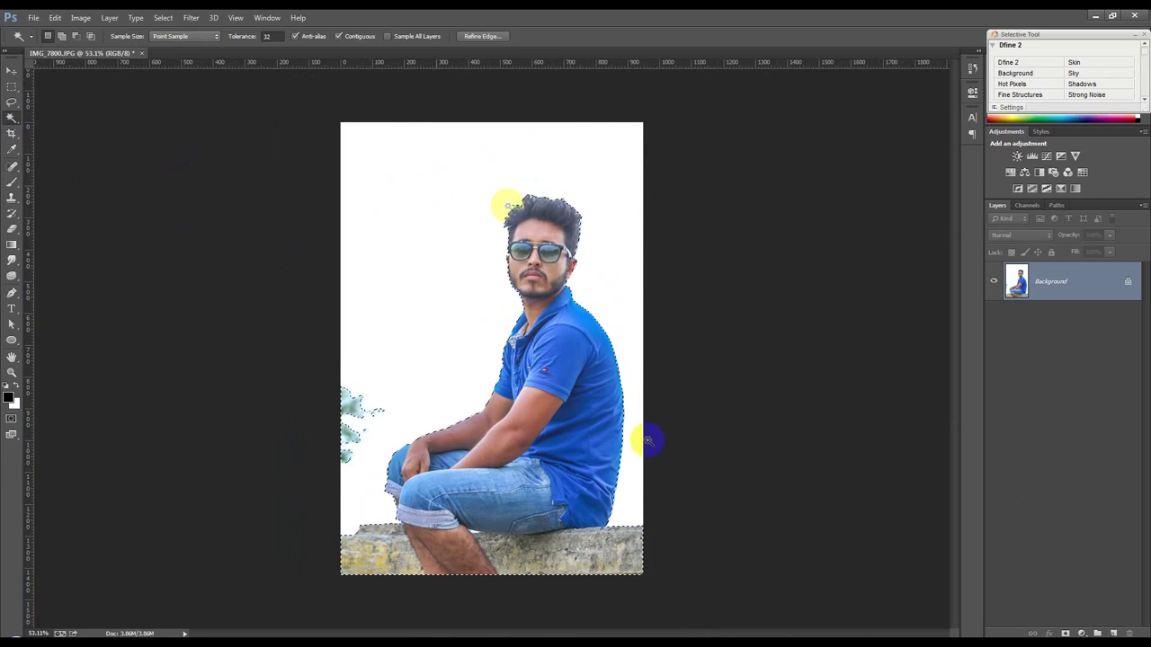
click(1063, 632)
right_click(1049, 284)
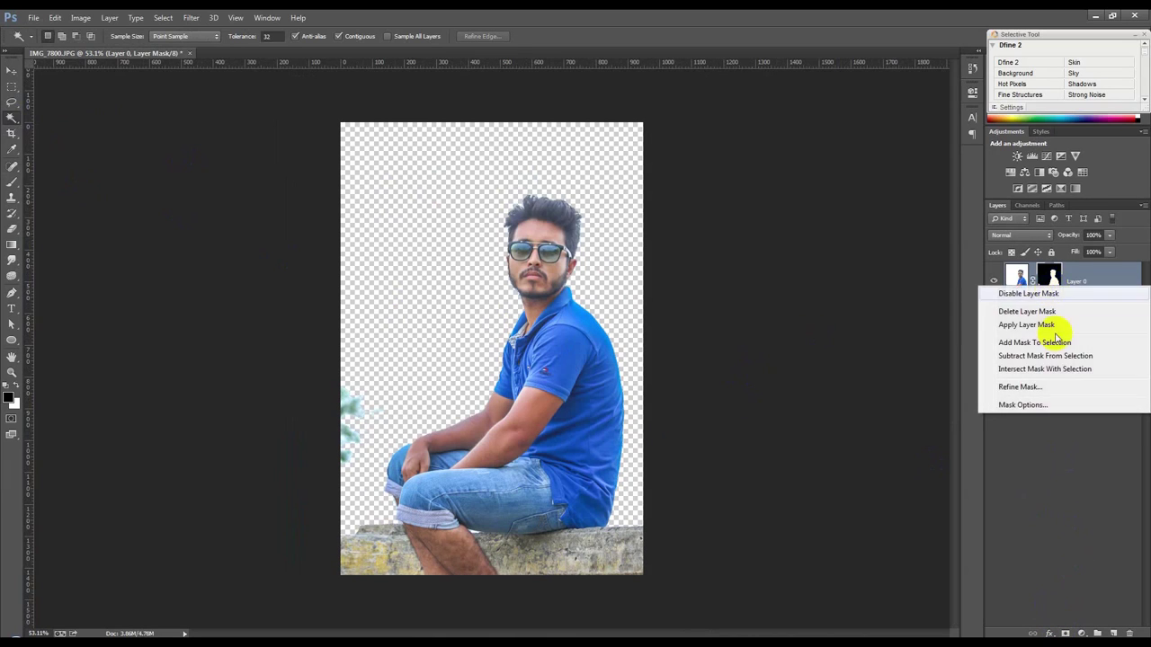
click(1019, 387)
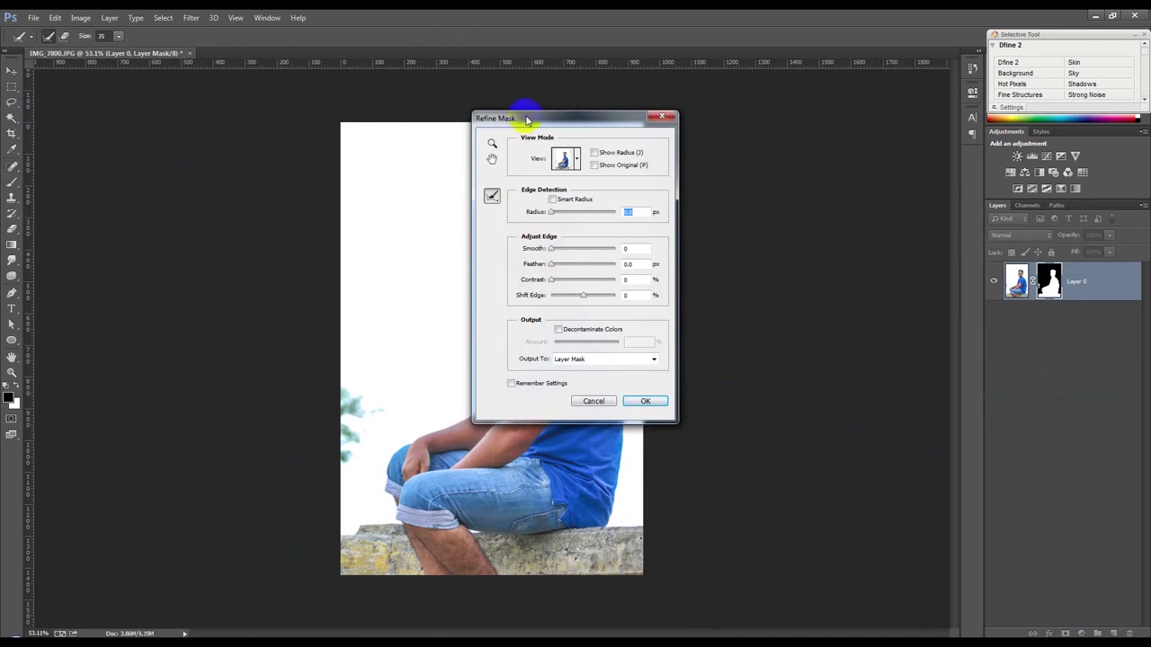
- Preview the Refine Mask cut-out on black and set the refine brush size to 150
click(789, 170)
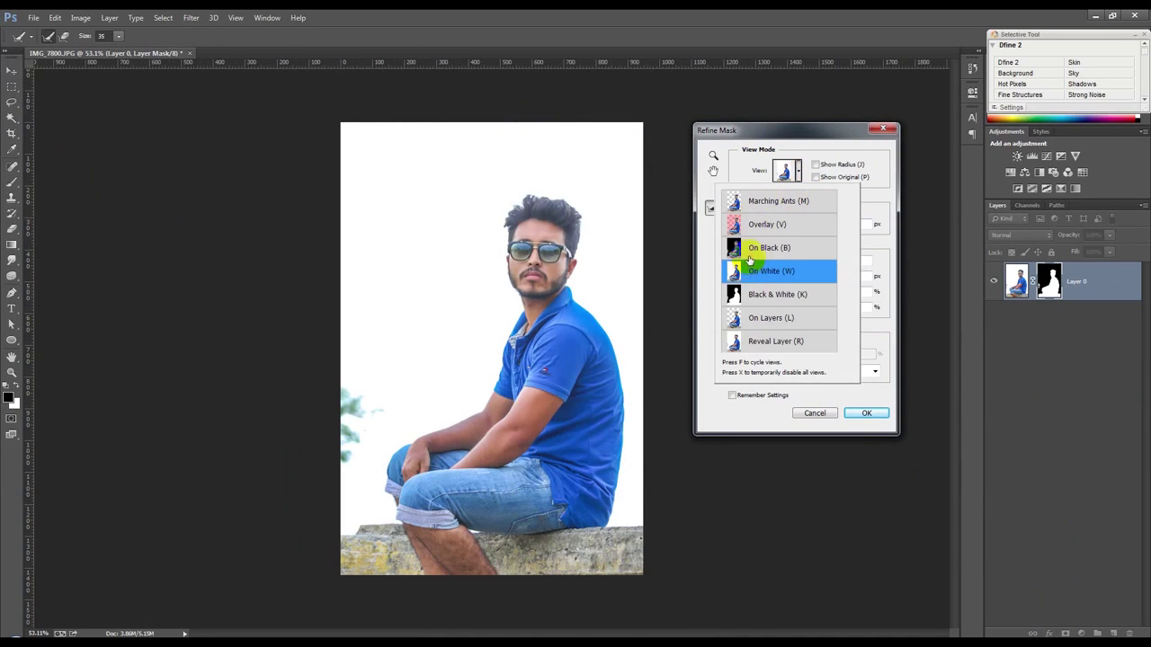
click(755, 248)
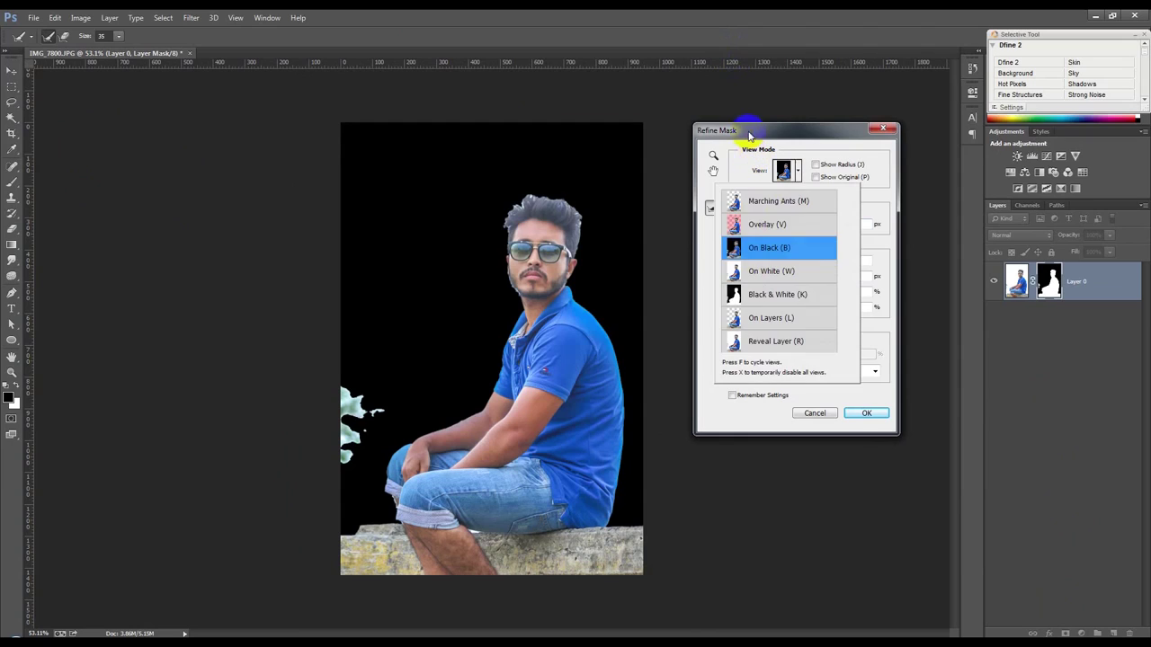
click(748, 133)
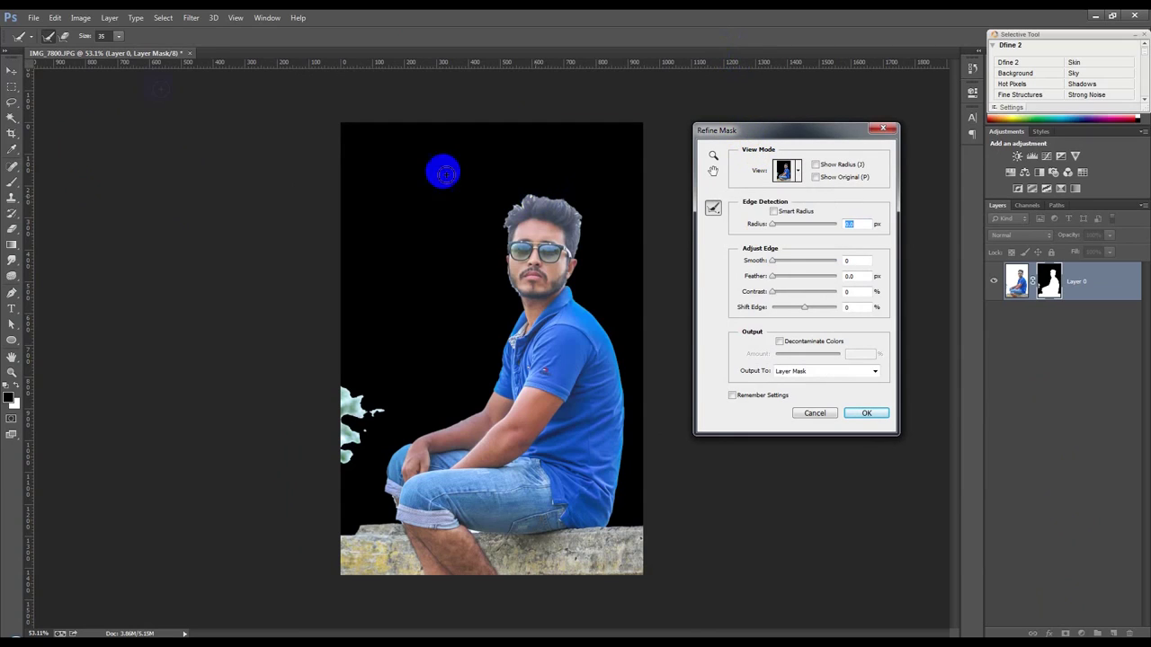
click(117, 35)
drag(368, 45, 377, 47)
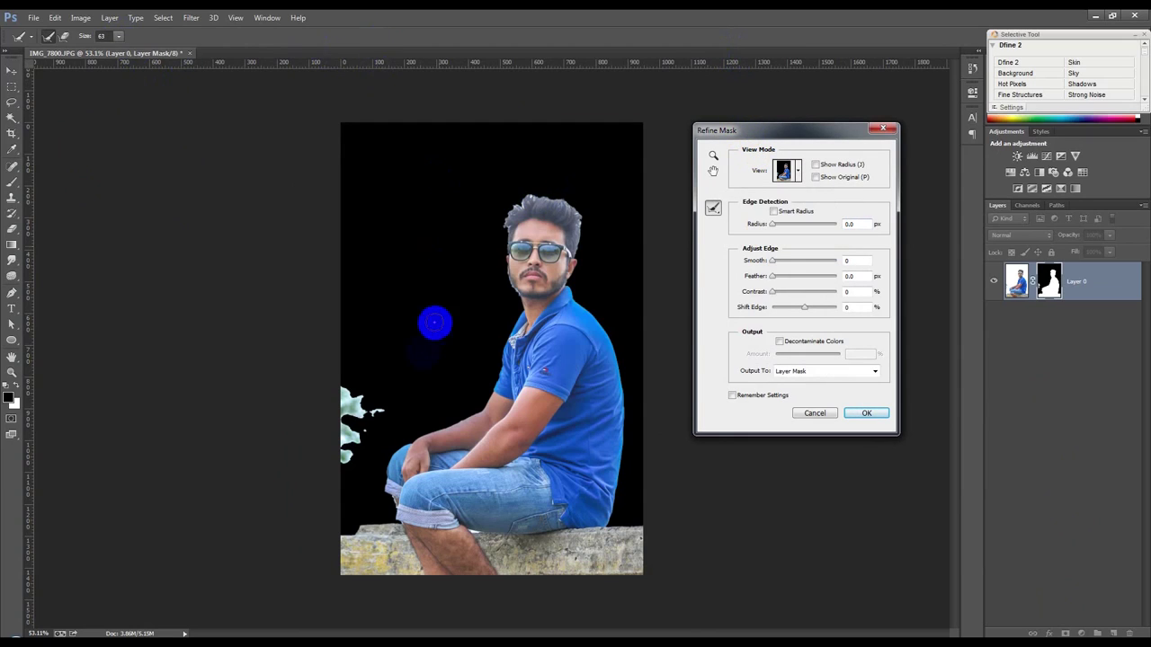
- Refine the mask edges over the plant, knee, jeans and hair, then apply
drag(340, 375, 349, 468)
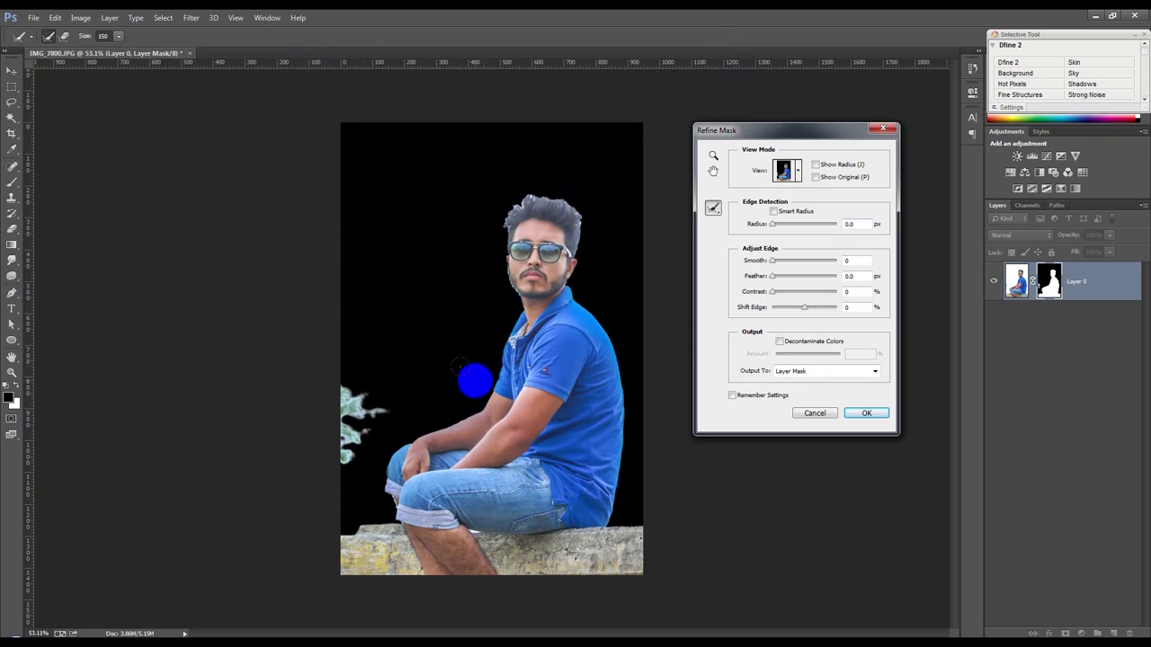
key(bracketleft)
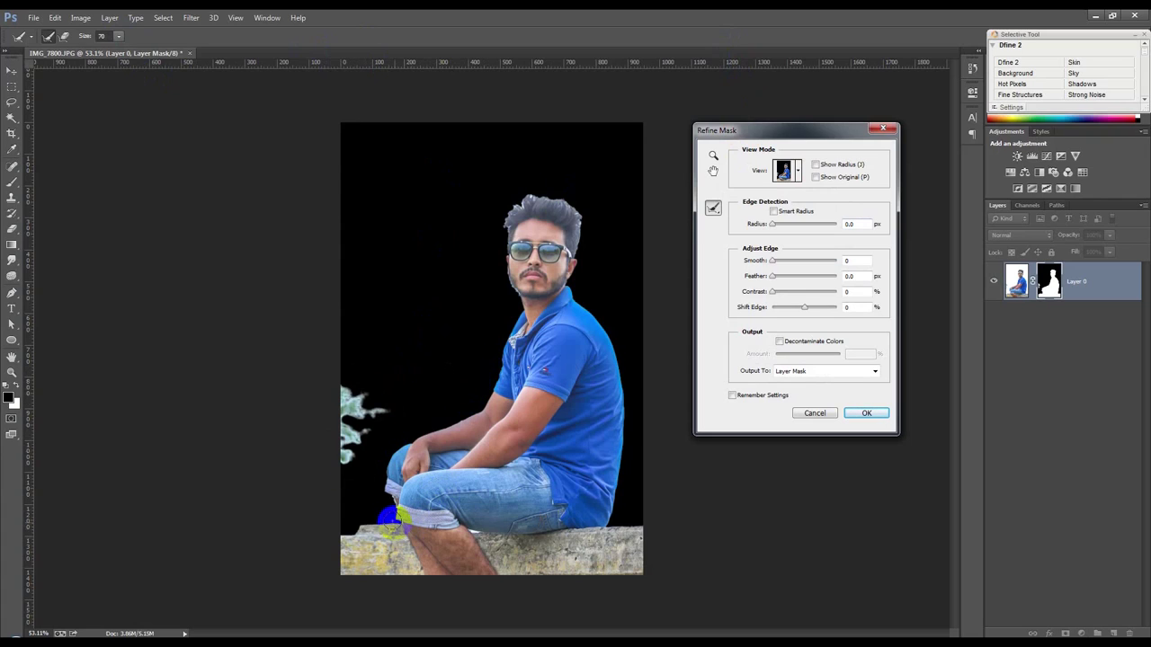
mouse_move(393, 518)
mouse_down()
mouse_move(391, 500)
mouse_move(321, 545)
mouse_up()
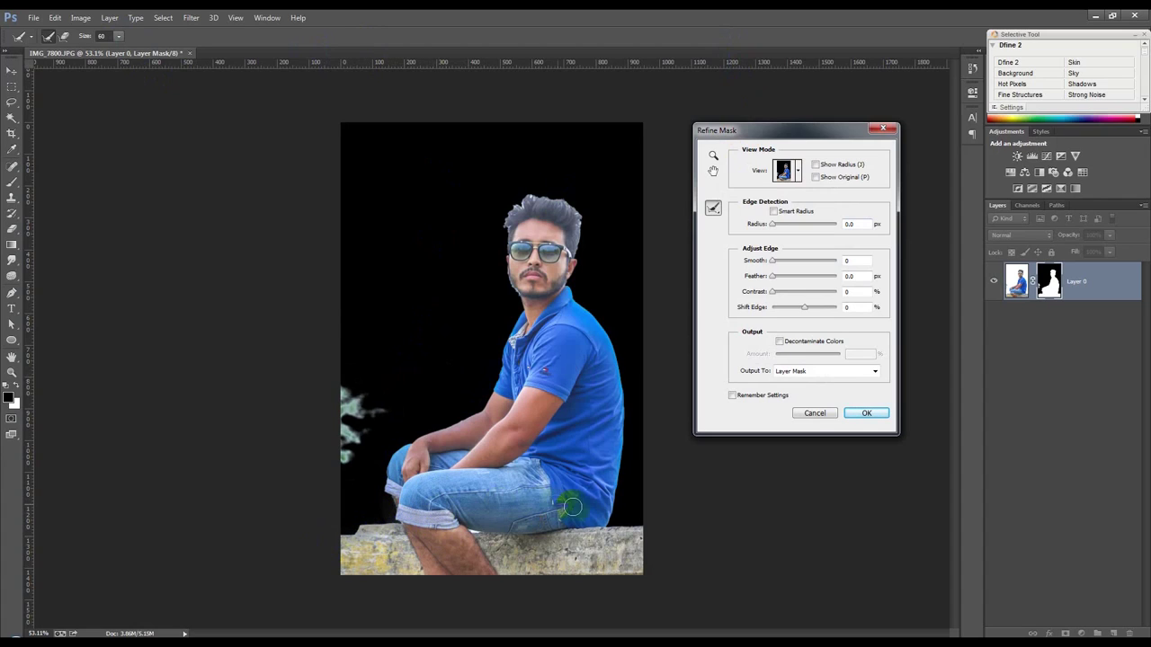
drag(588, 526, 675, 477)
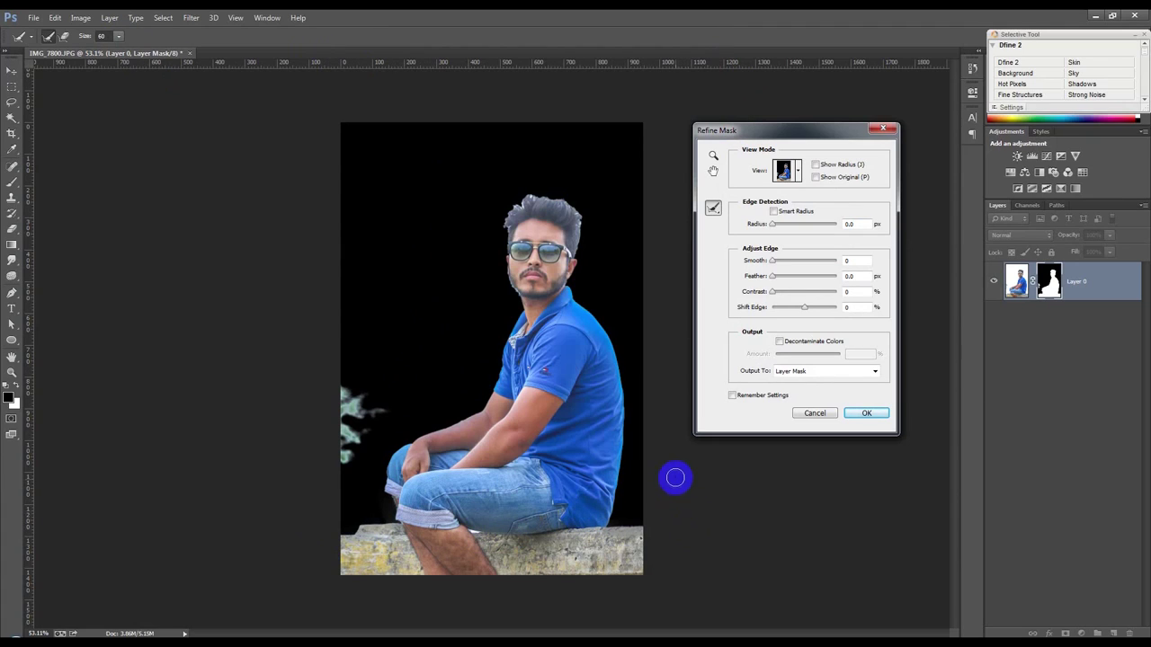
mouse_move(596, 278)
mouse_down()
mouse_move(583, 225)
mouse_move(498, 220)
mouse_move(510, 297)
mouse_up()
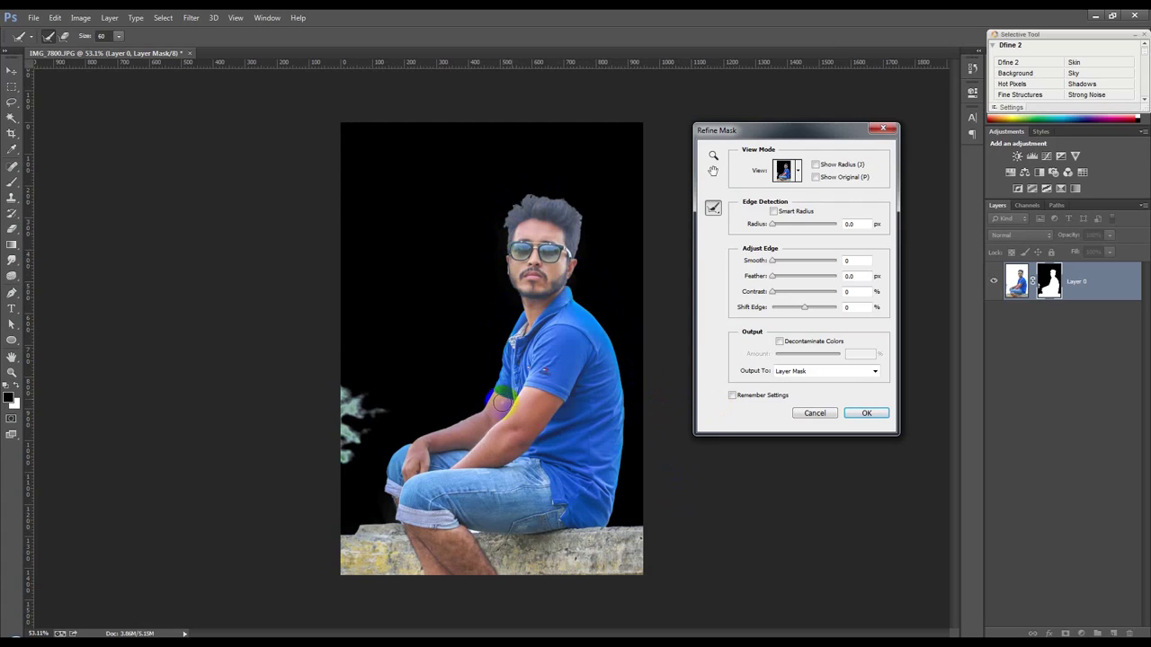
click(866, 413)
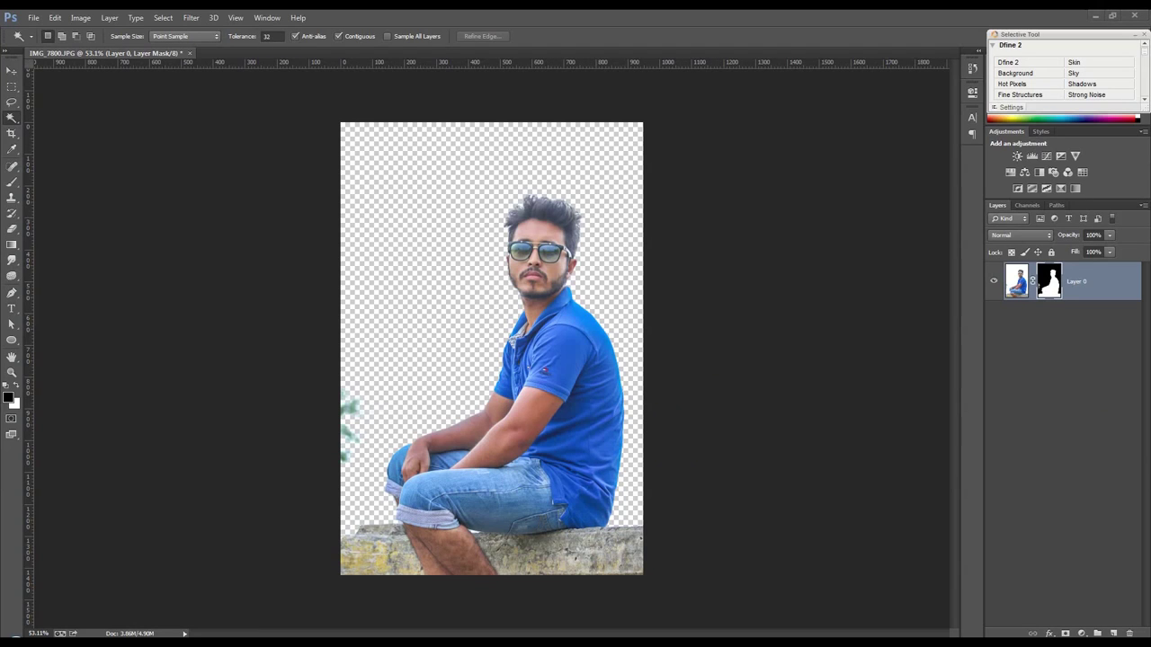
- Place the IMG_7881 sky photo, scale it to cover the canvas, and move it below the man
click(527, 329)
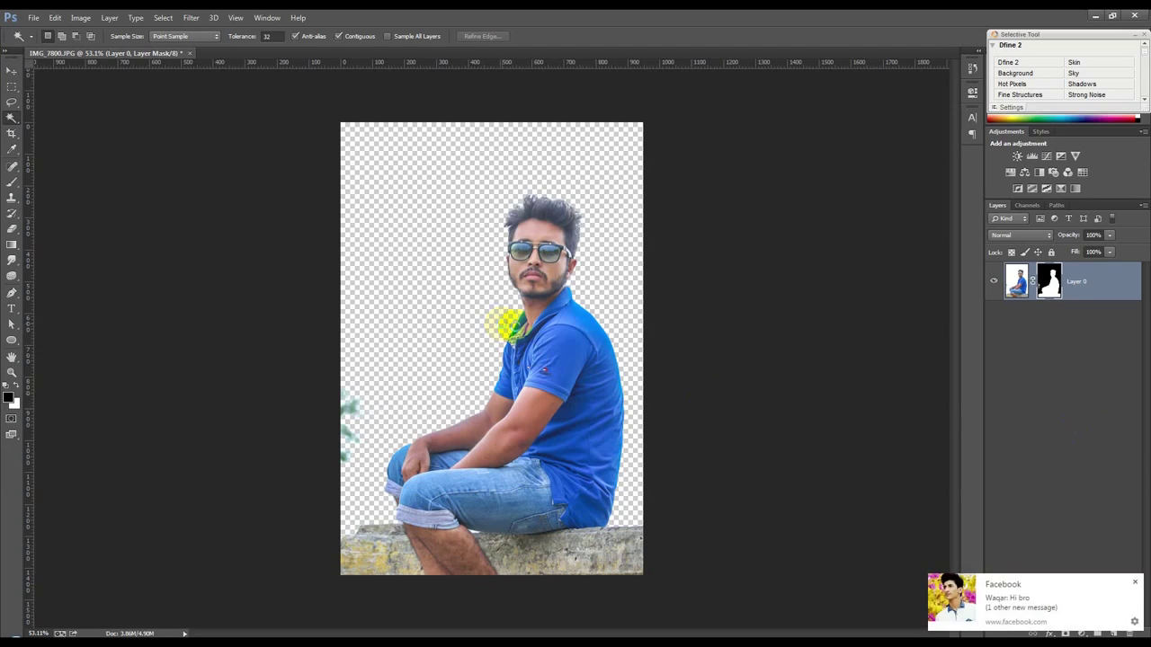
drag(644, 247, 892, 209)
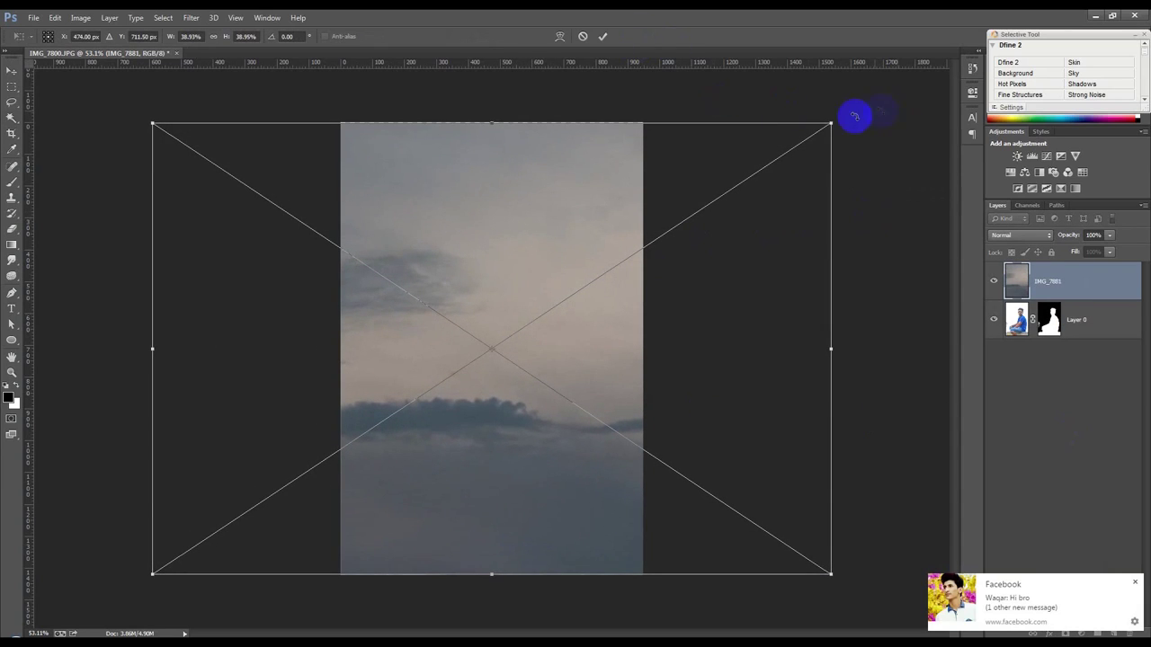
drag(836, 121, 838, 118)
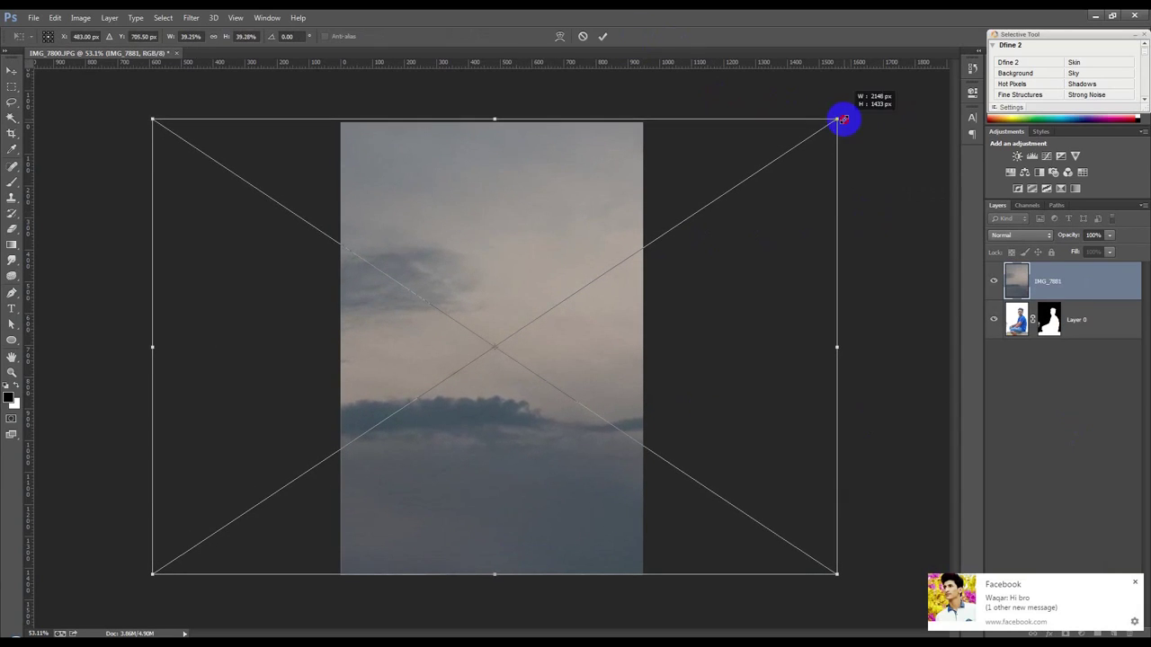
click(607, 35)
drag(1047, 281, 1061, 325)
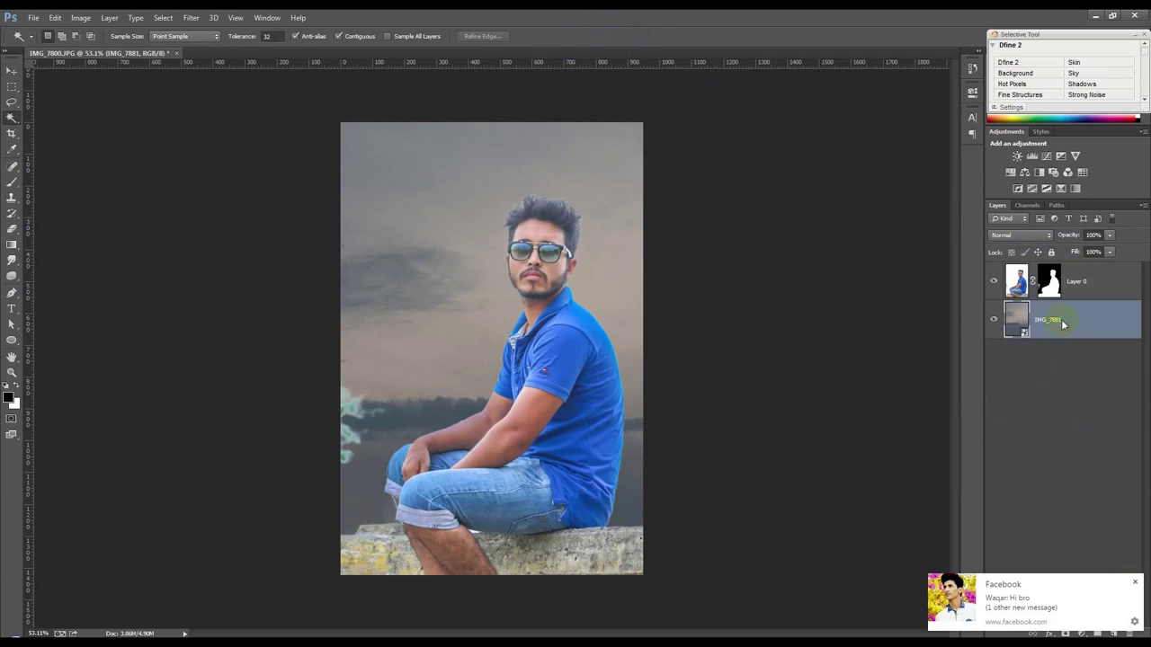
- Rasterize the sky layer, apply Auto Tone, and reapply the last filter to brighten it
right_click(1061, 324)
click(926, 283)
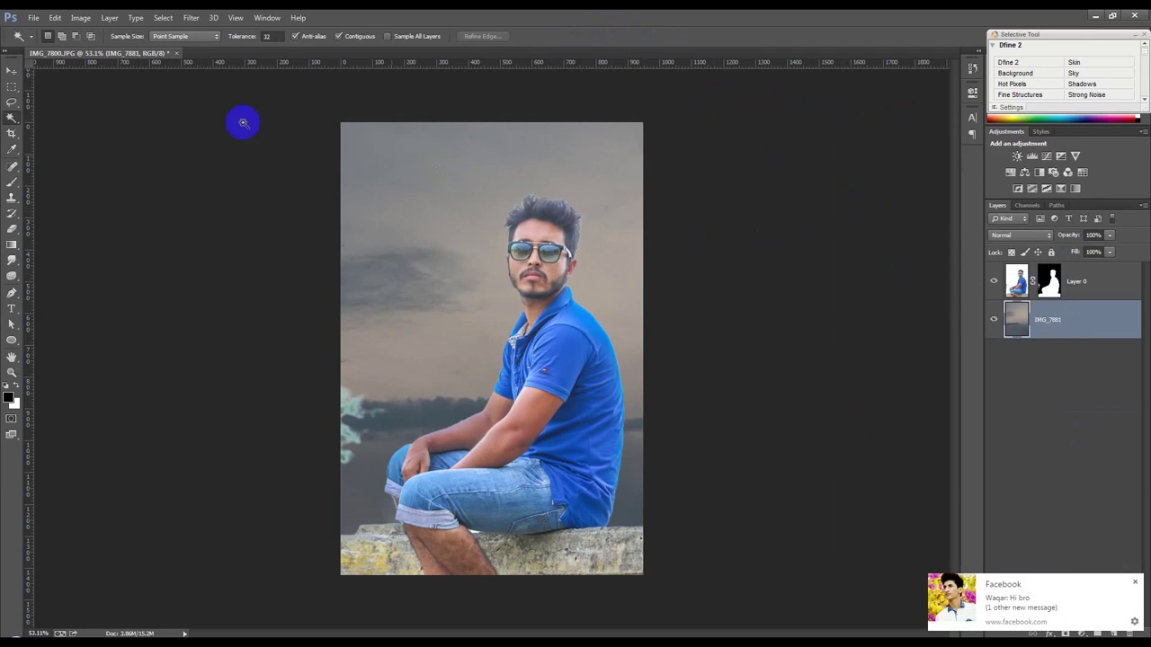
click(79, 18)
click(89, 77)
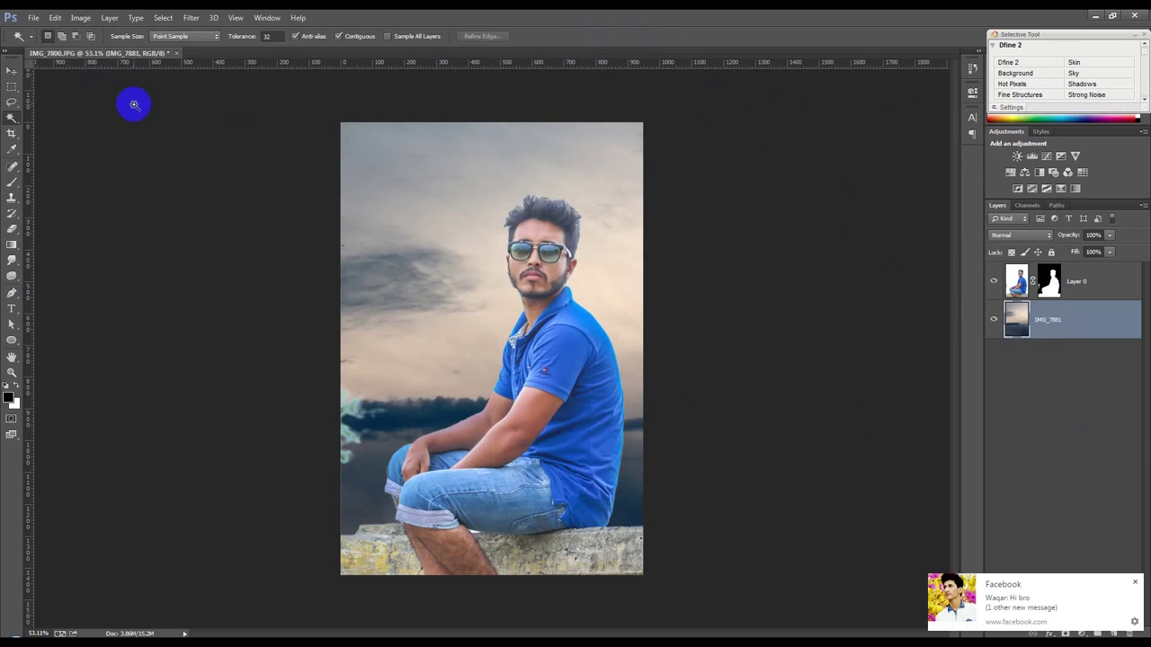
click(11, 71)
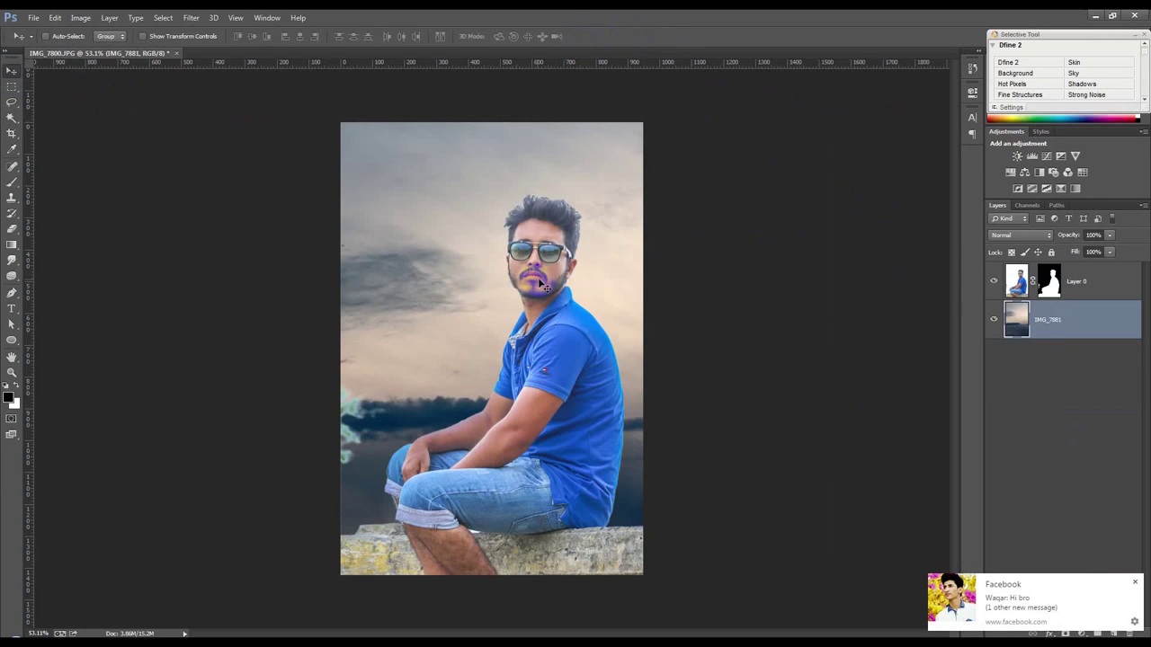
mouse_move(542, 281)
mouse_down()
mouse_move(545, 267)
mouse_move(545, 281)
mouse_up()
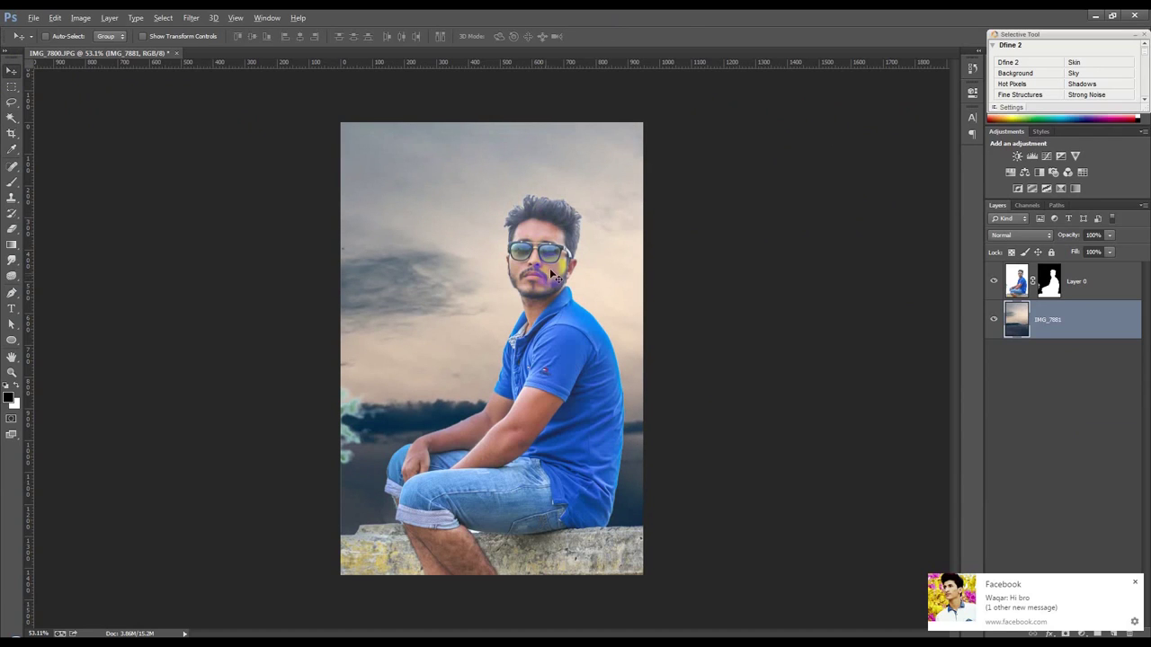
click(192, 18)
click(198, 31)
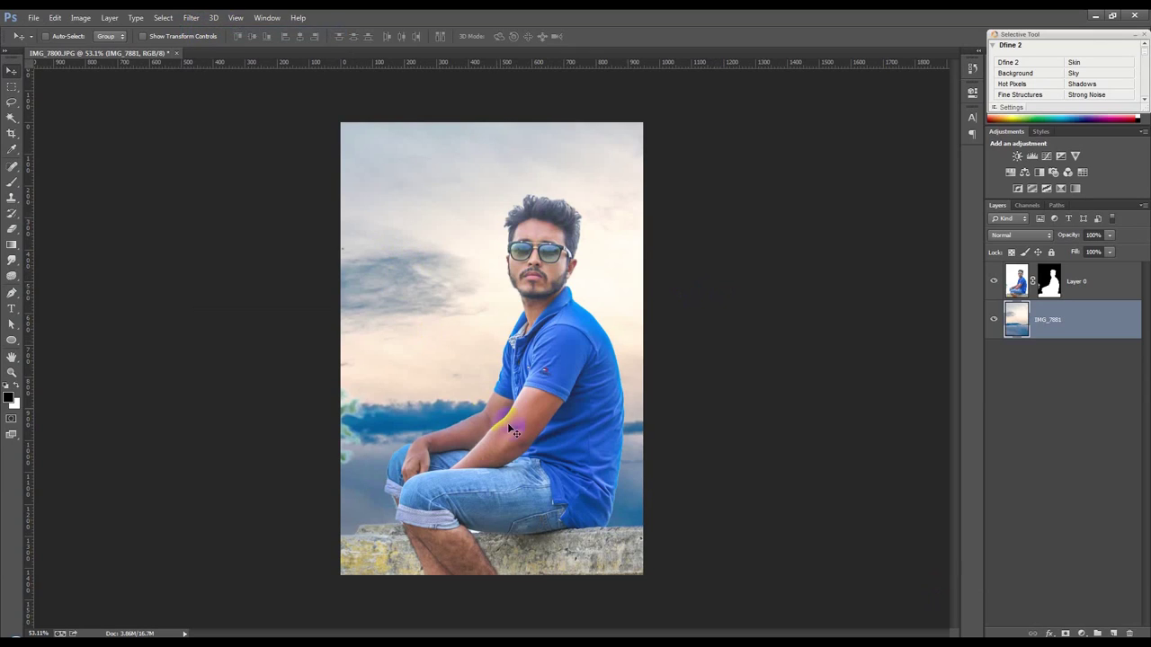
- Trace the white sliver between knee and jeans with the Pen tool and fill it black in the mask
scroll(472, 585, up, 2)
scroll(462, 588, up, 2)
scroll(467, 511, up, 2)
click(17, 300)
click(425, 530)
click(509, 546)
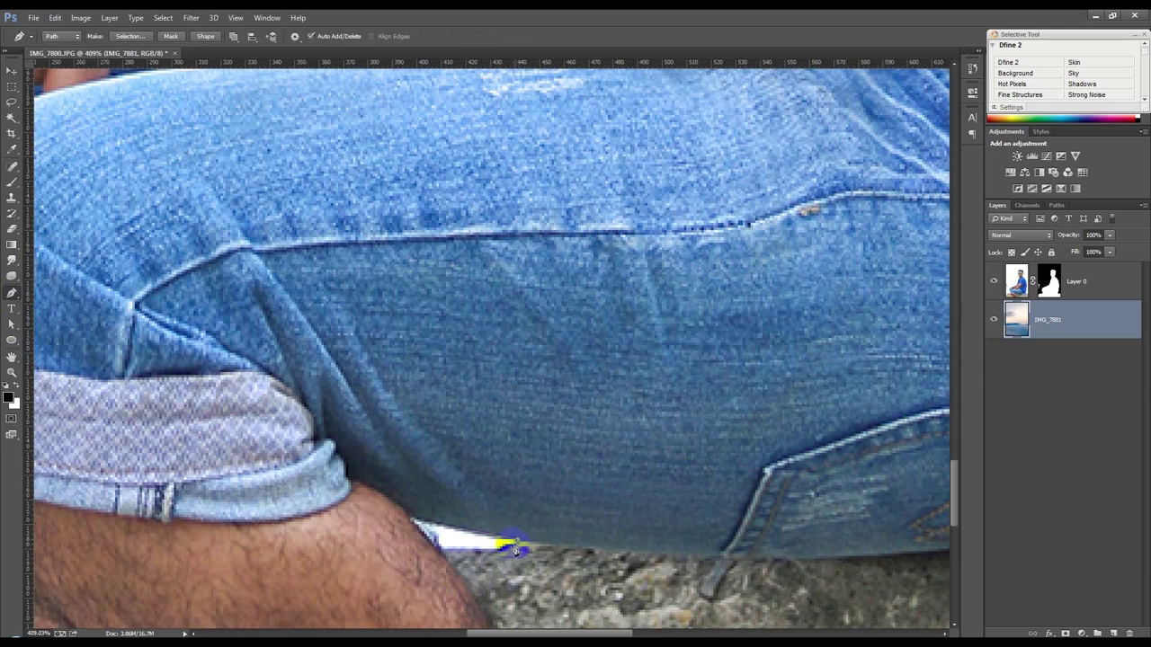
click(455, 544)
key(ctrl+Return)
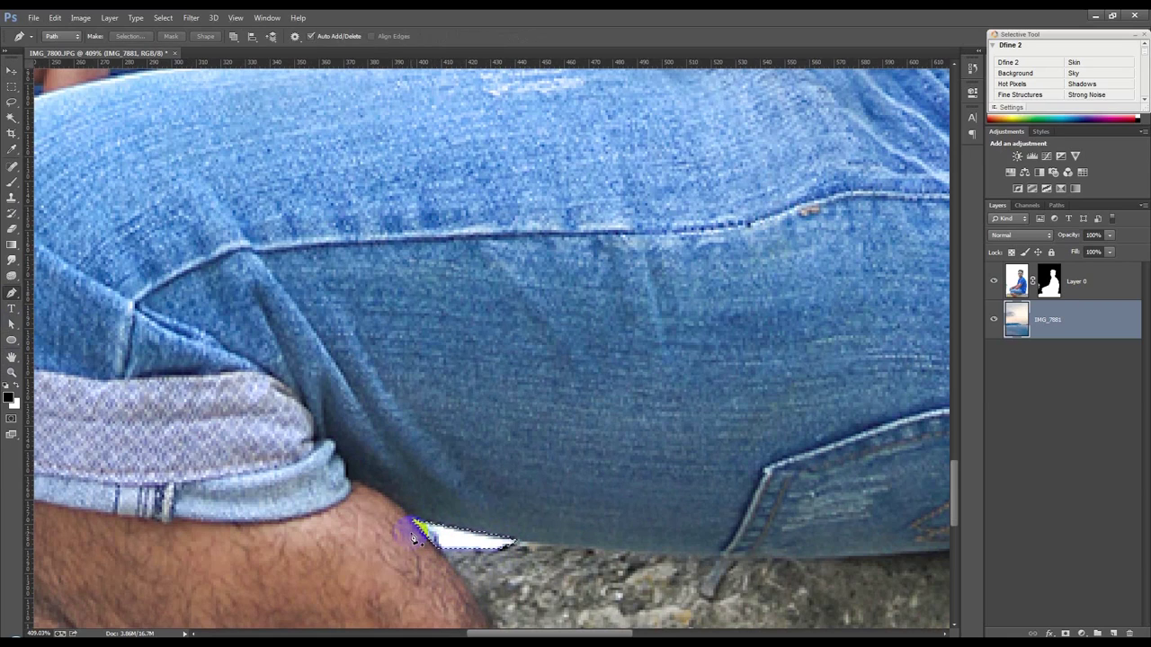
click(1049, 282)
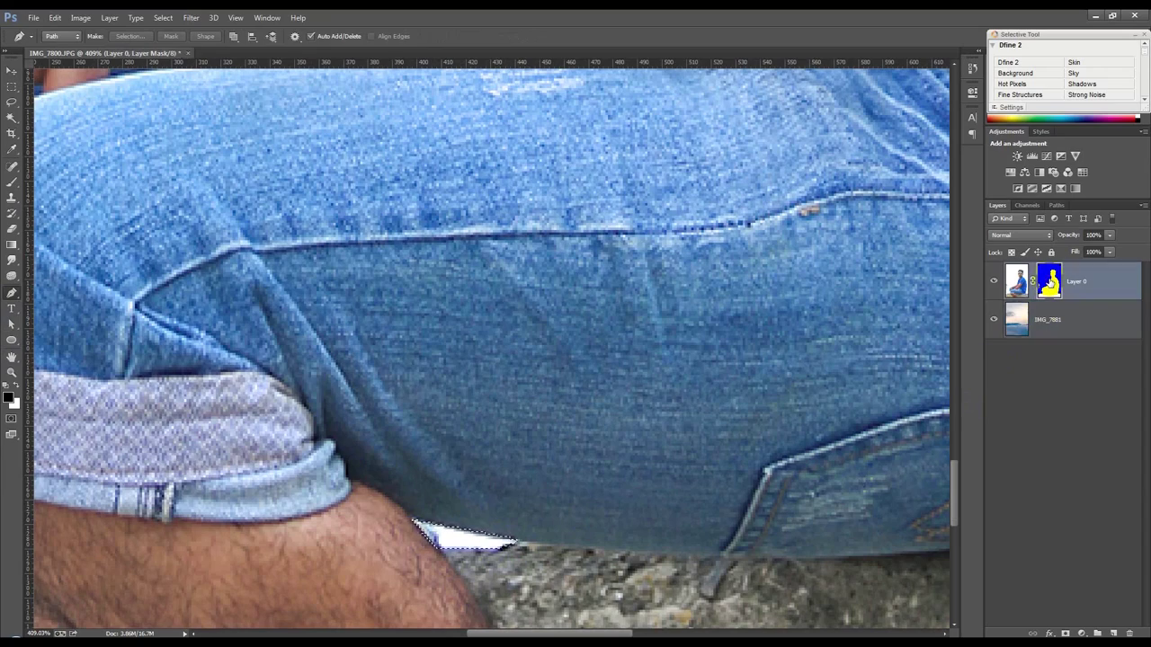
key(alt+BackSpace)
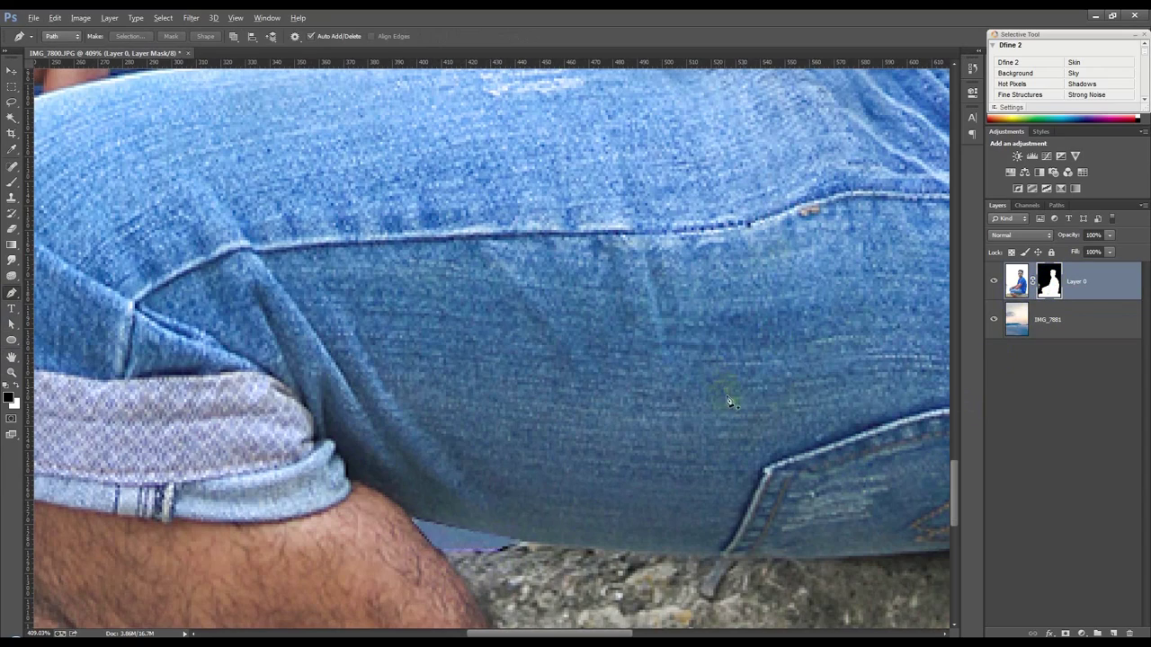
scroll(722, 436, down, 10)
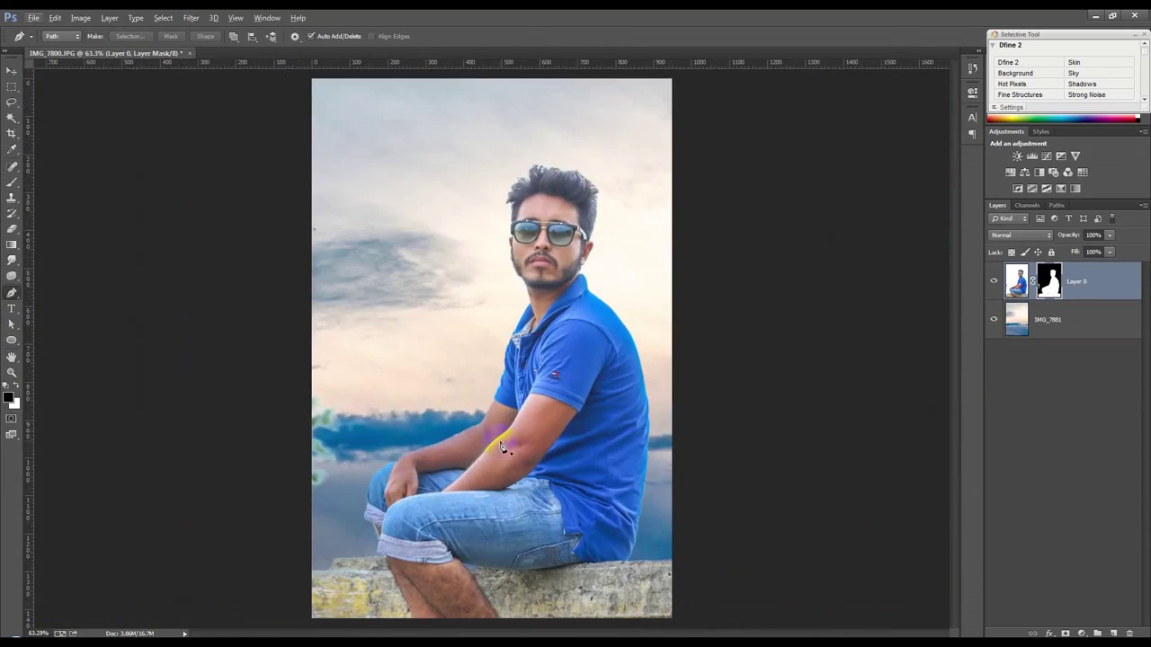
scroll(501, 447, up, 5)
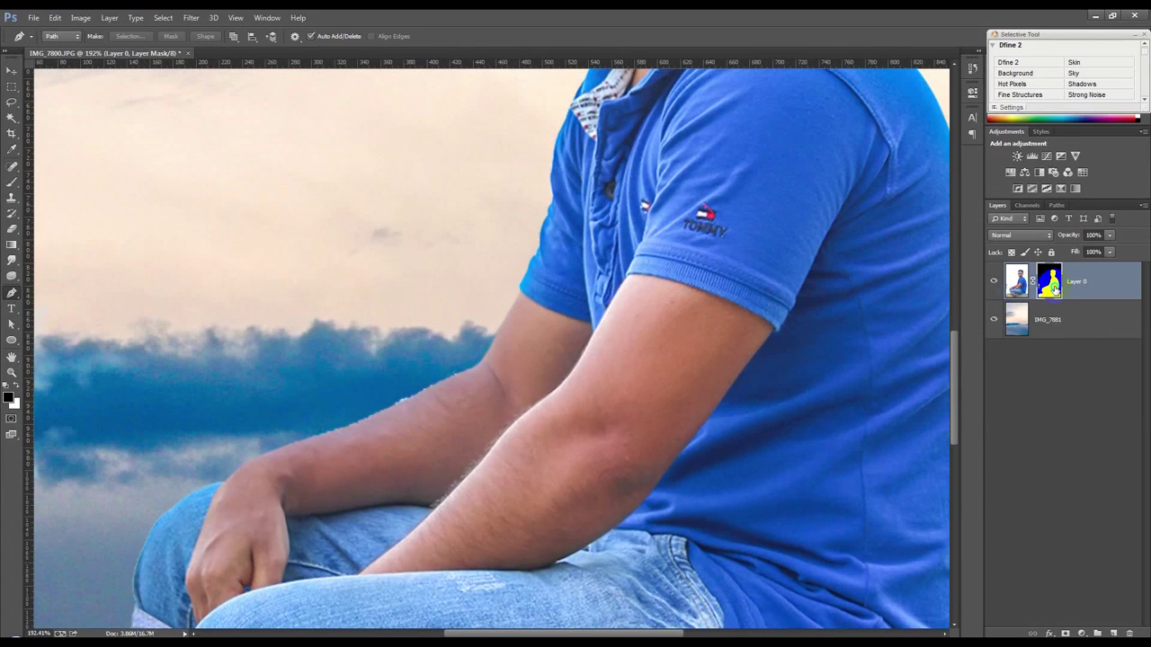
- Run Refine Mask again, brushing along the upper arm, forearm, shoulder and sleeve edges
right_click(1053, 287)
click(1018, 383)
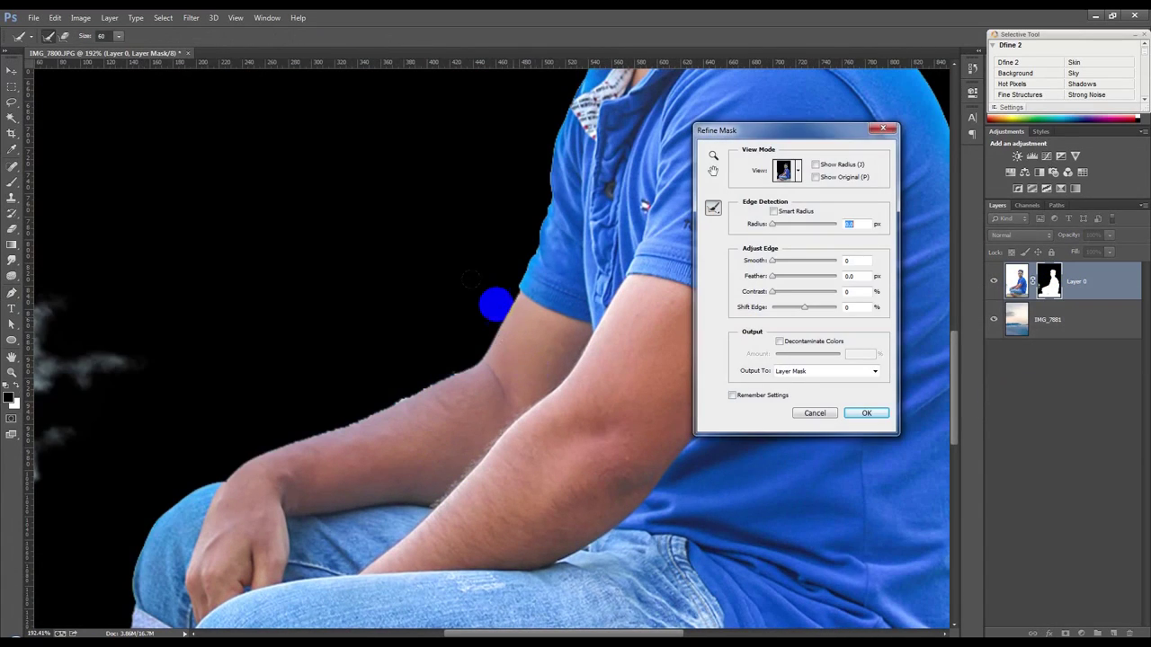
drag(514, 243, 460, 346)
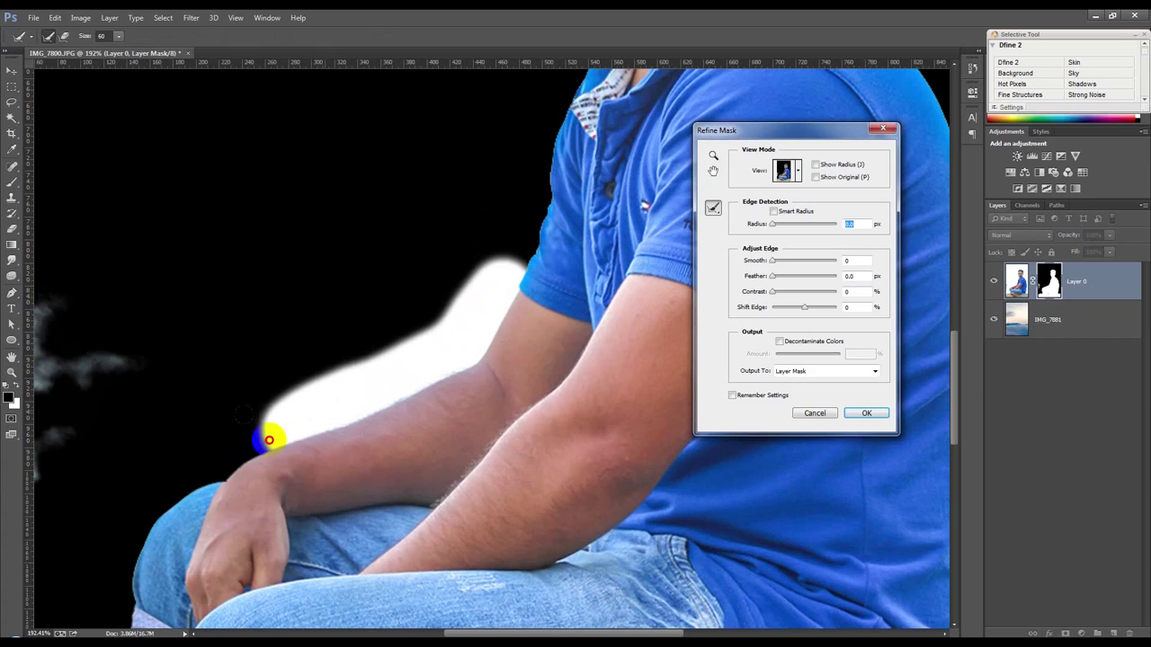
drag(458, 347, 218, 458)
drag(516, 241, 527, 117)
scroll(526, 257, up, 2)
scroll(531, 239, up, 2)
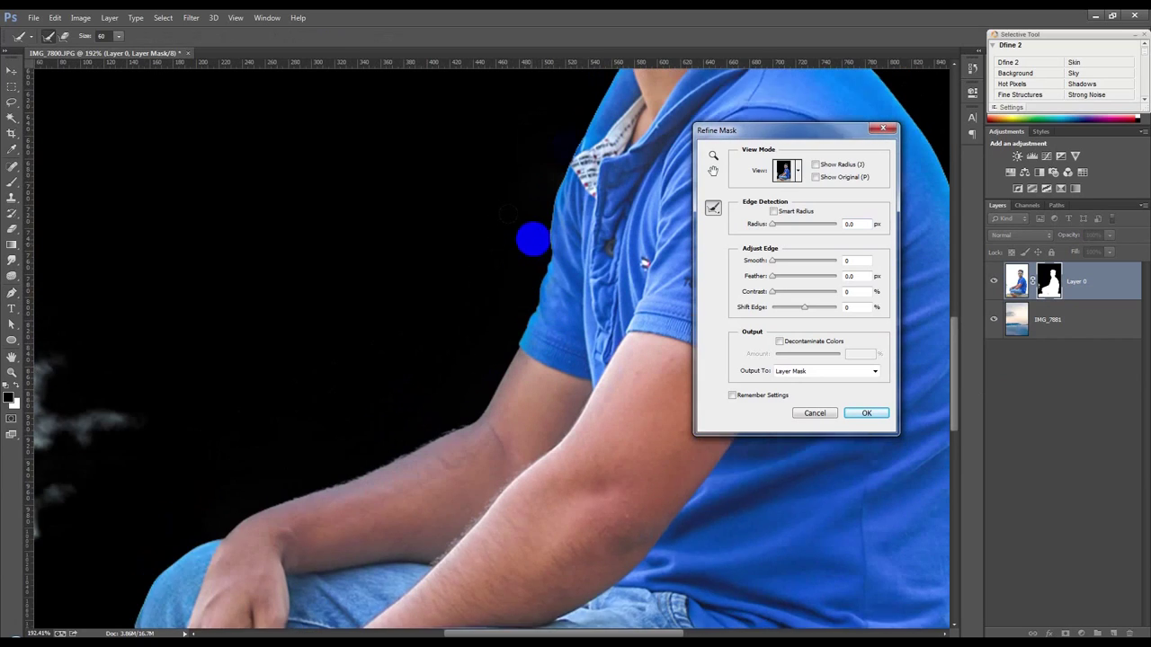
scroll(557, 171, up, 1)
drag(591, 103, 538, 218)
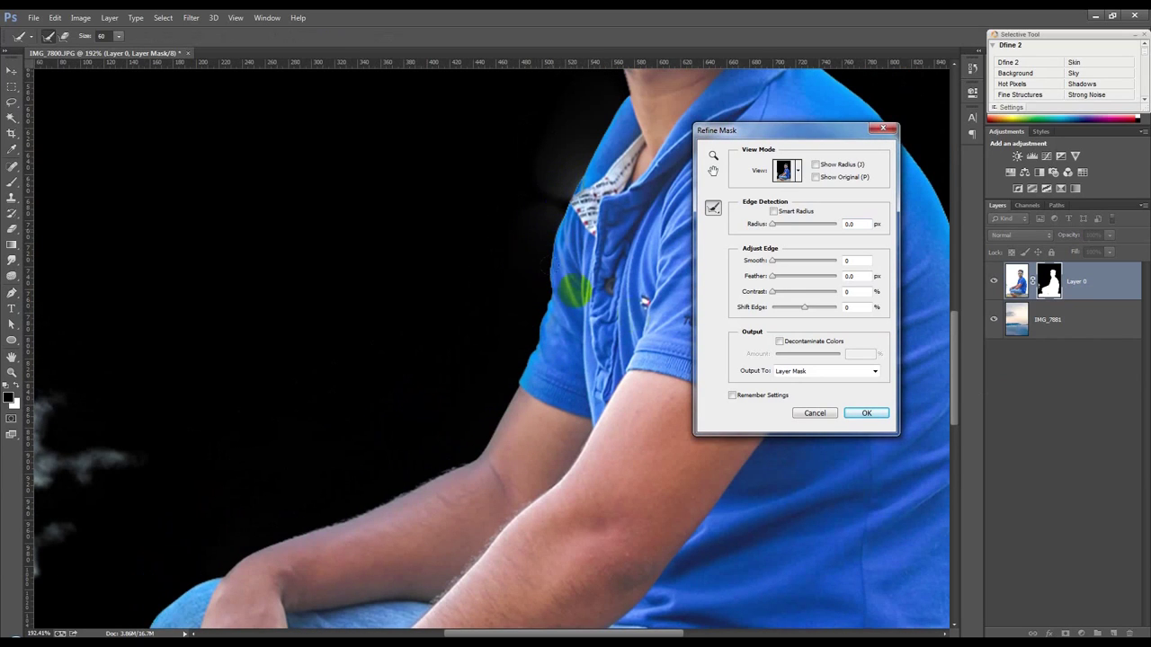
click(865, 414)
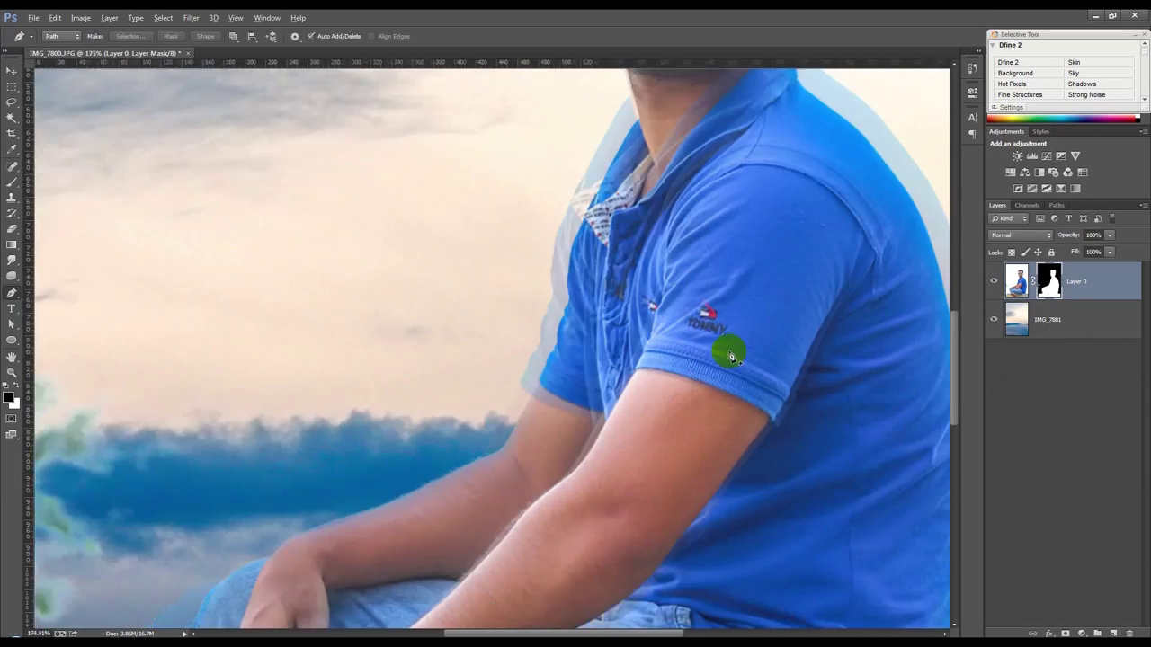
scroll(723, 349, down, 5)
key(p)
scroll(683, 342, up, 1)
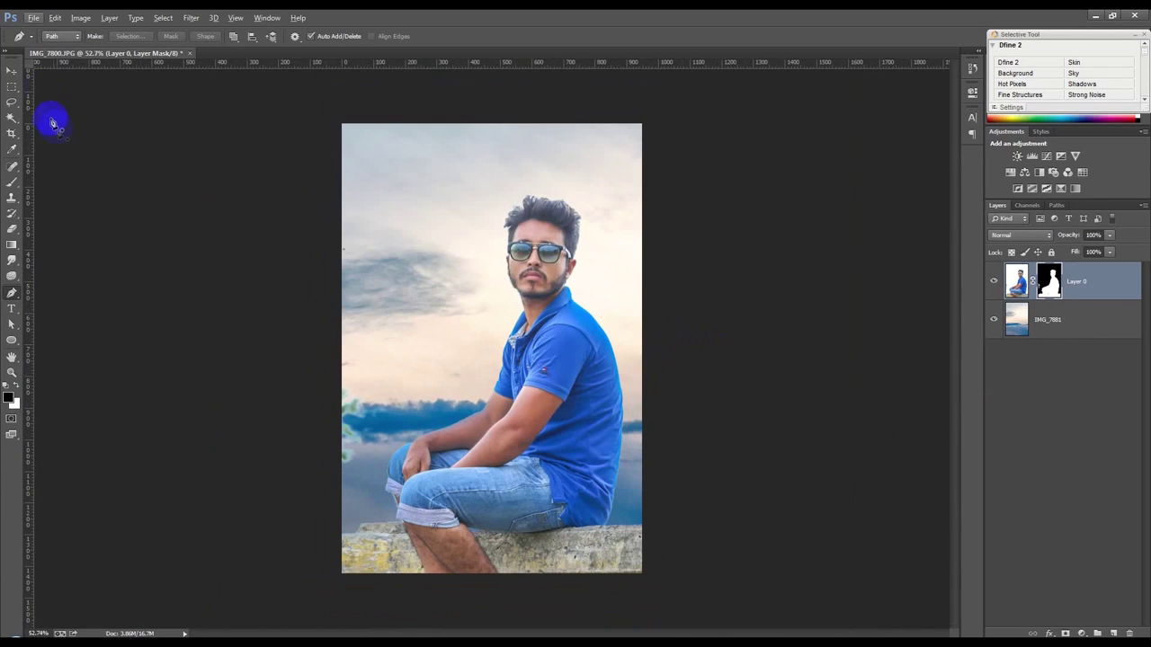
- Blur the IMG_7881 sky layer with a 57-pixel Gaussian Blur
click(12, 70)
scroll(544, 241, up, 1)
scroll(545, 241, down, 1)
scroll(544, 241, up, 1)
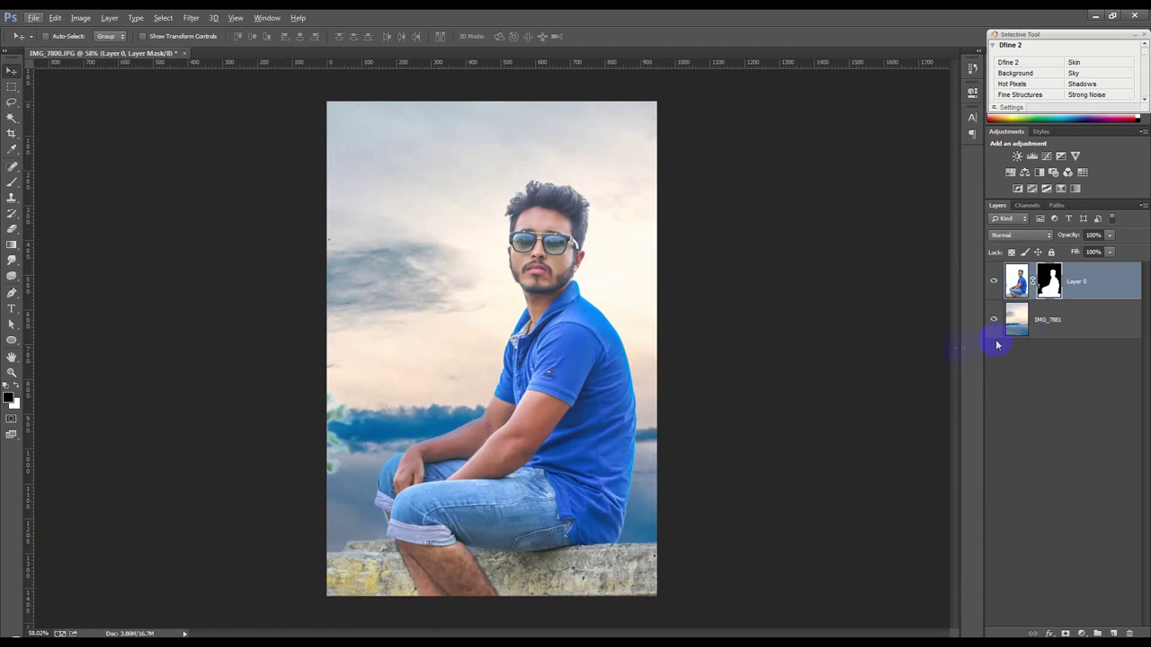
click(1030, 328)
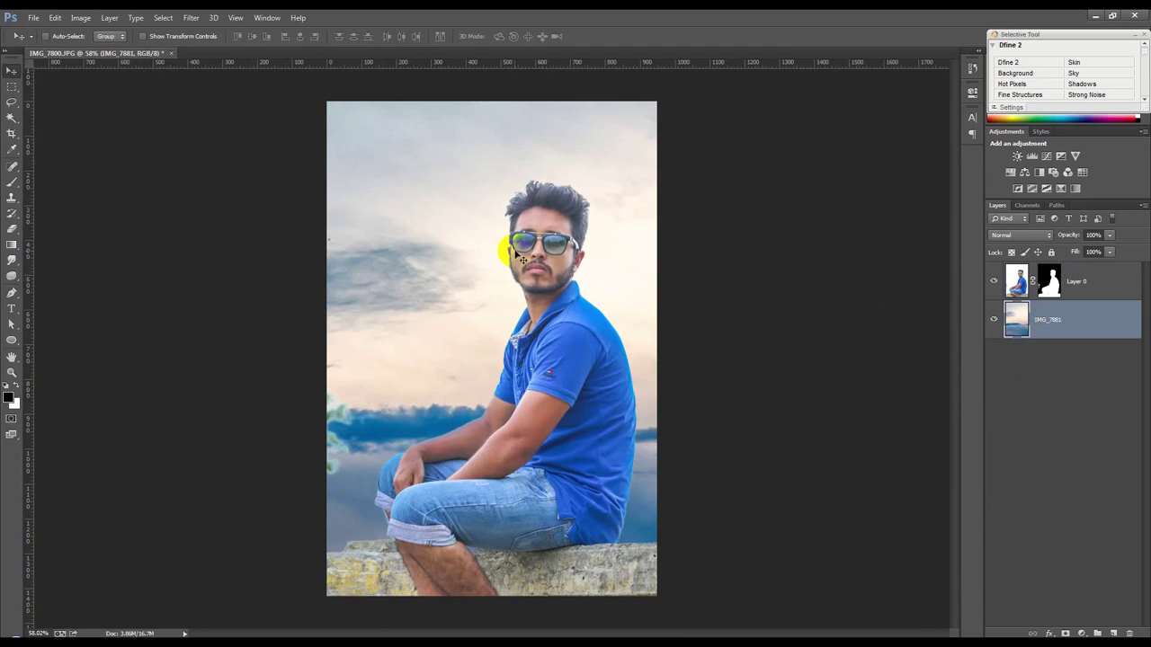
click(191, 18)
click(382, 225)
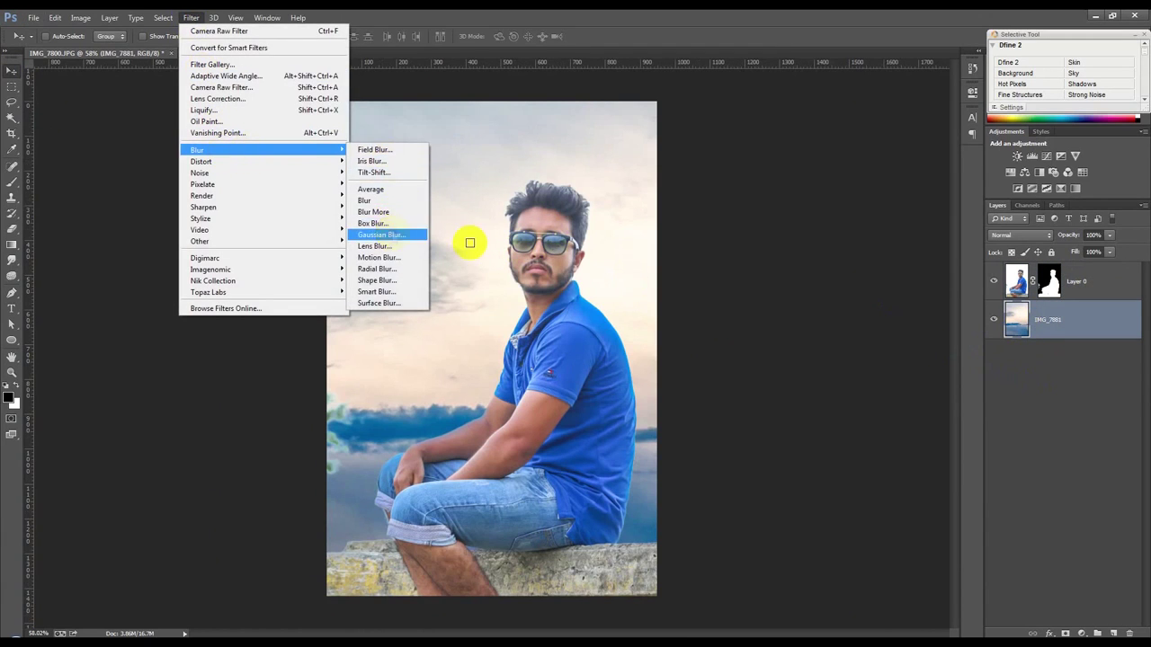
drag(793, 349, 752, 353)
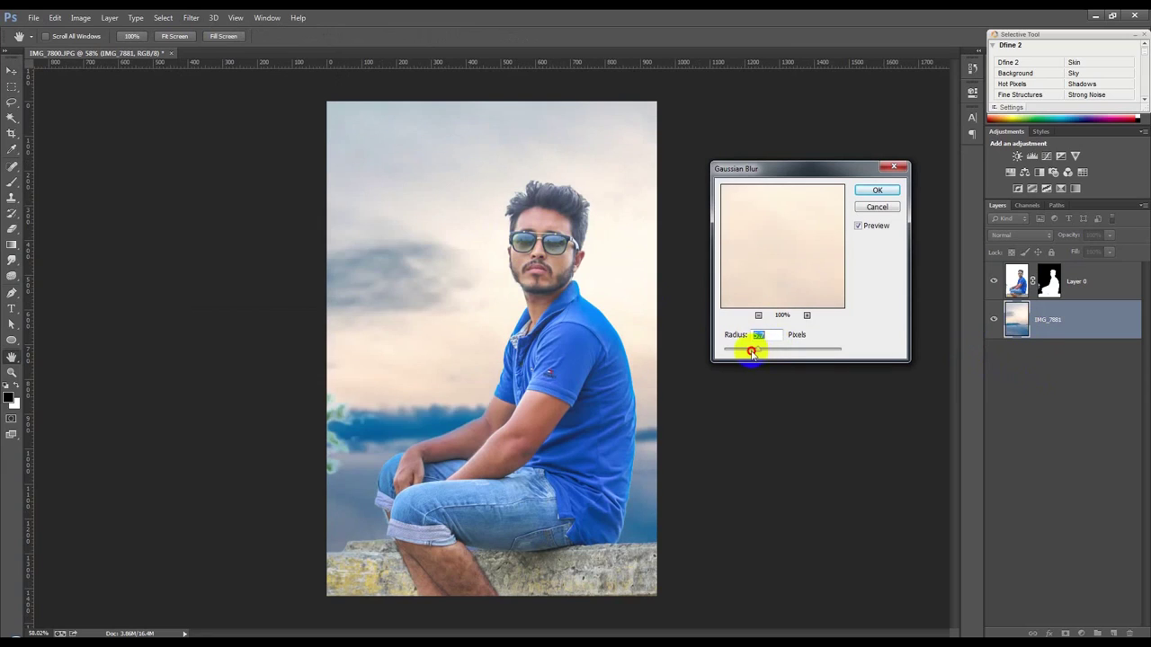
drag(735, 353, 740, 351)
click(878, 190)
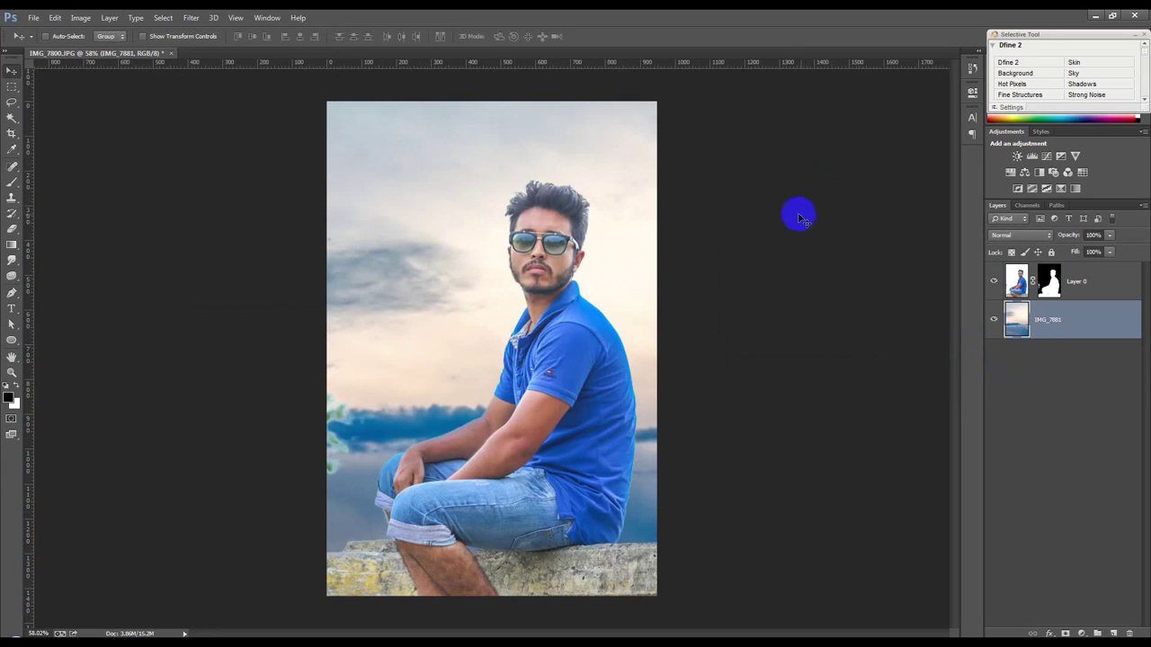
- Brighten the sky layer and then Layer 0 with midtone-lifting Curves adjustments
key(ctrl+m)
click(864, 303)
drag(863, 303, 866, 299)
click(992, 196)
click(1080, 288)
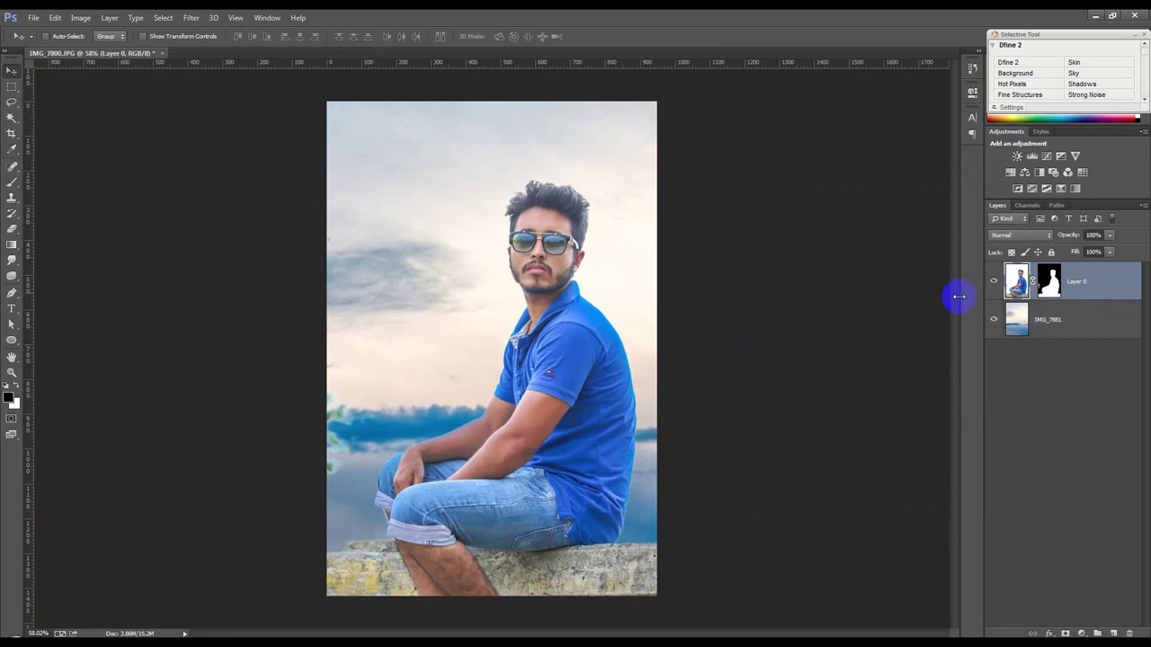
key(ctrl+m)
drag(881, 303, 863, 300)
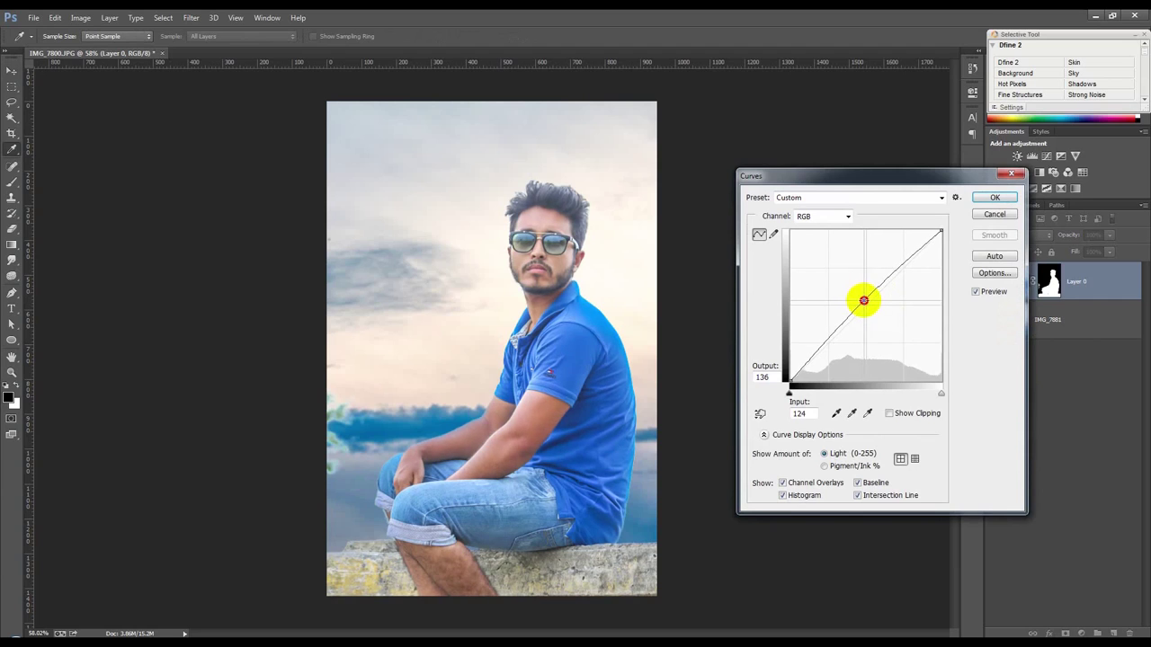
click(1009, 199)
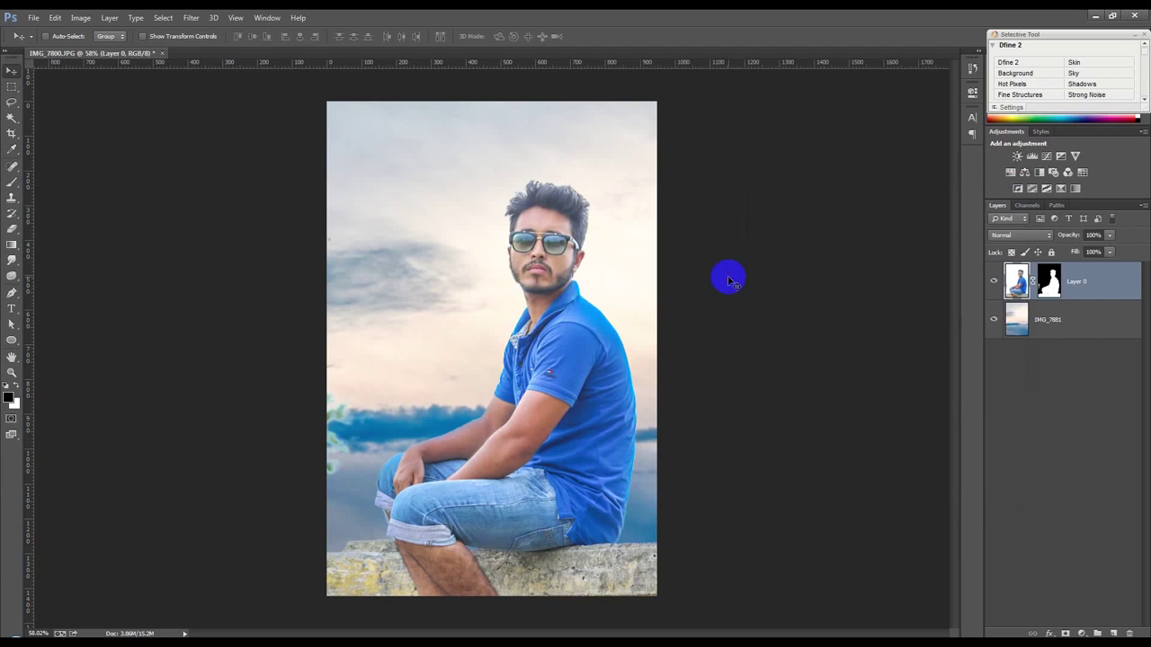
scroll(730, 281, down, 1)
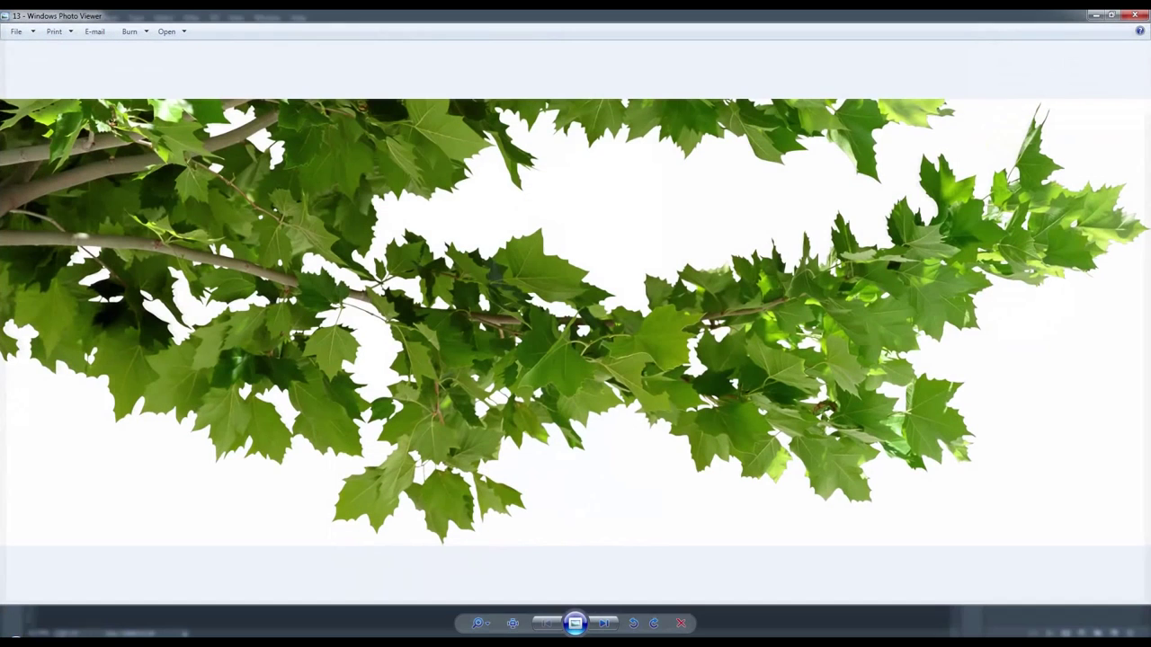
- Close the Windows Photo Viewer window showing the leafy branch image
click(1135, 16)
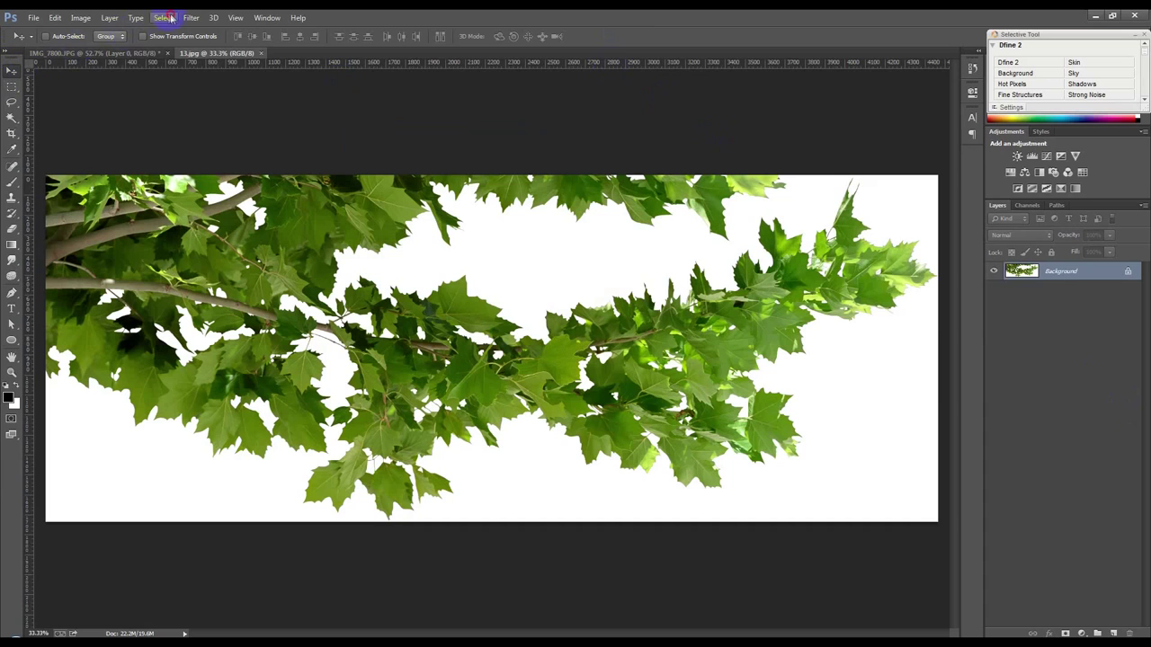
- Select the leaves in 13.jpg with Color Range and contract the selection edge
click(169, 18)
click(180, 132)
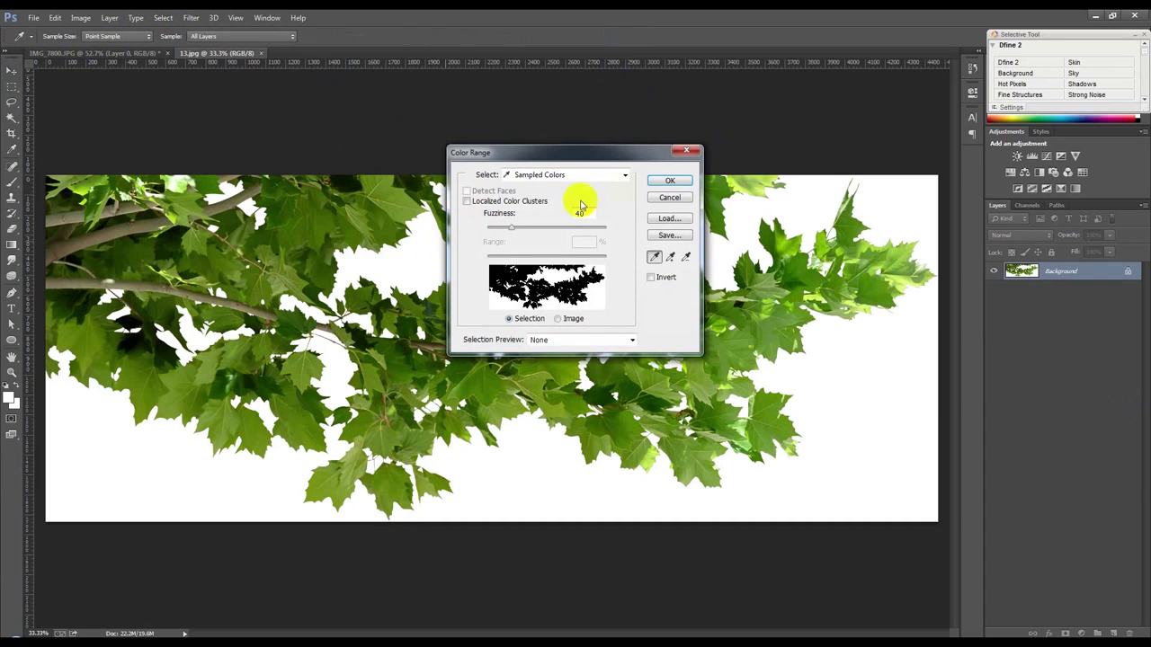
click(666, 180)
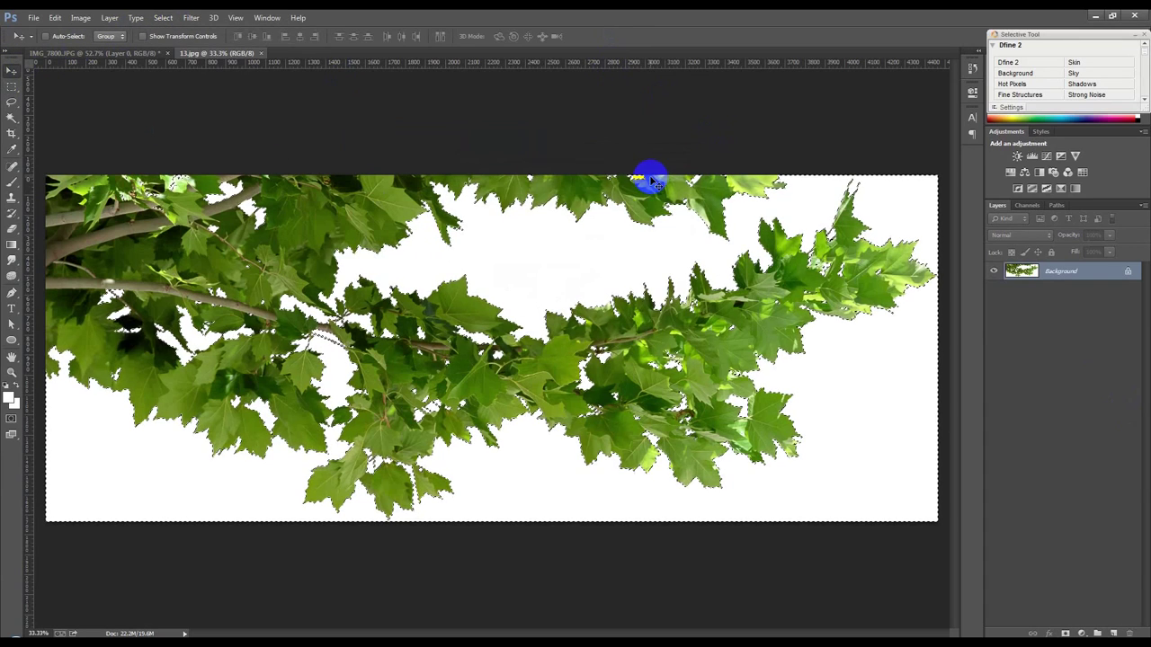
drag(653, 182, 150, 58)
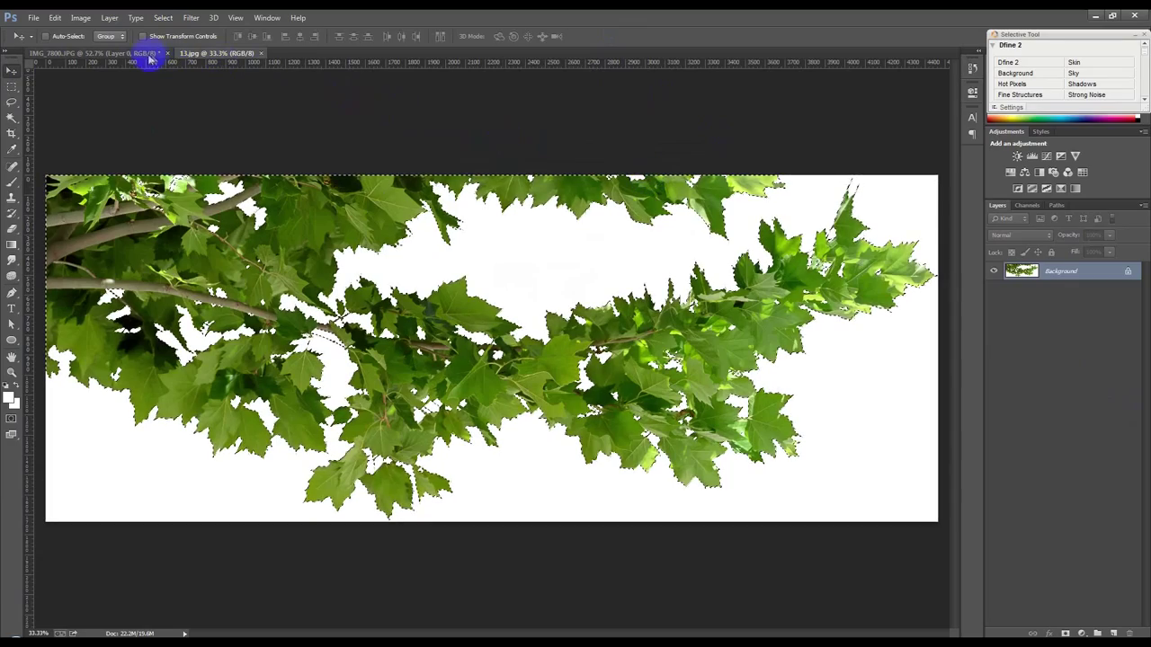
click(162, 18)
mouse_move(173, 161)
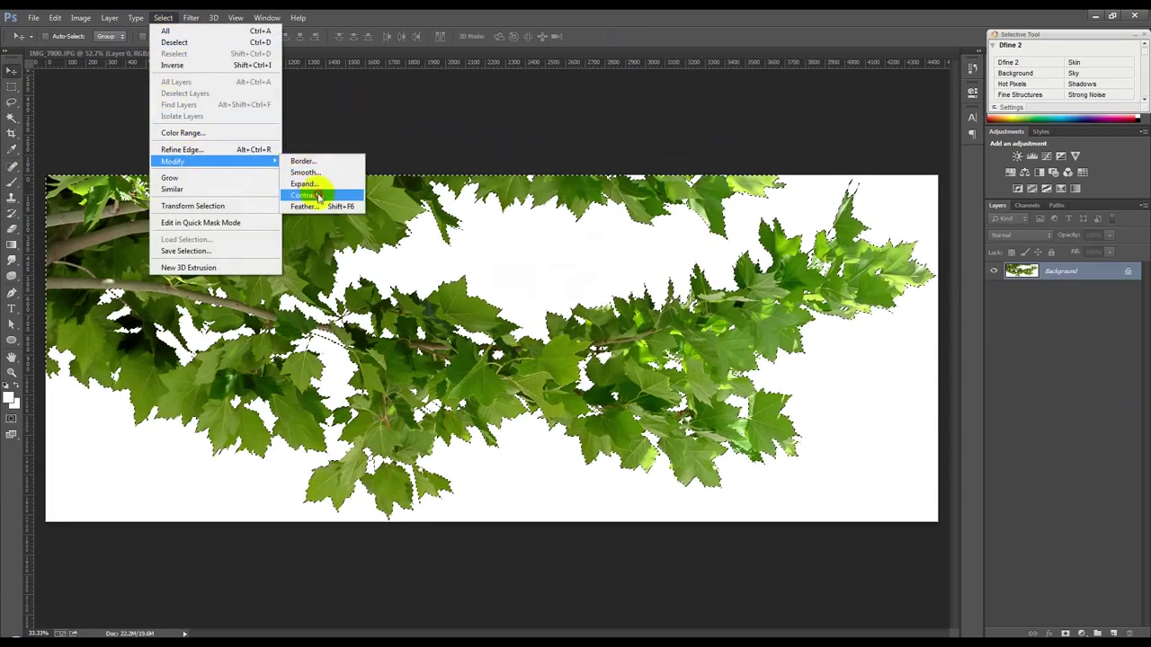
click(318, 196)
click(611, 221)
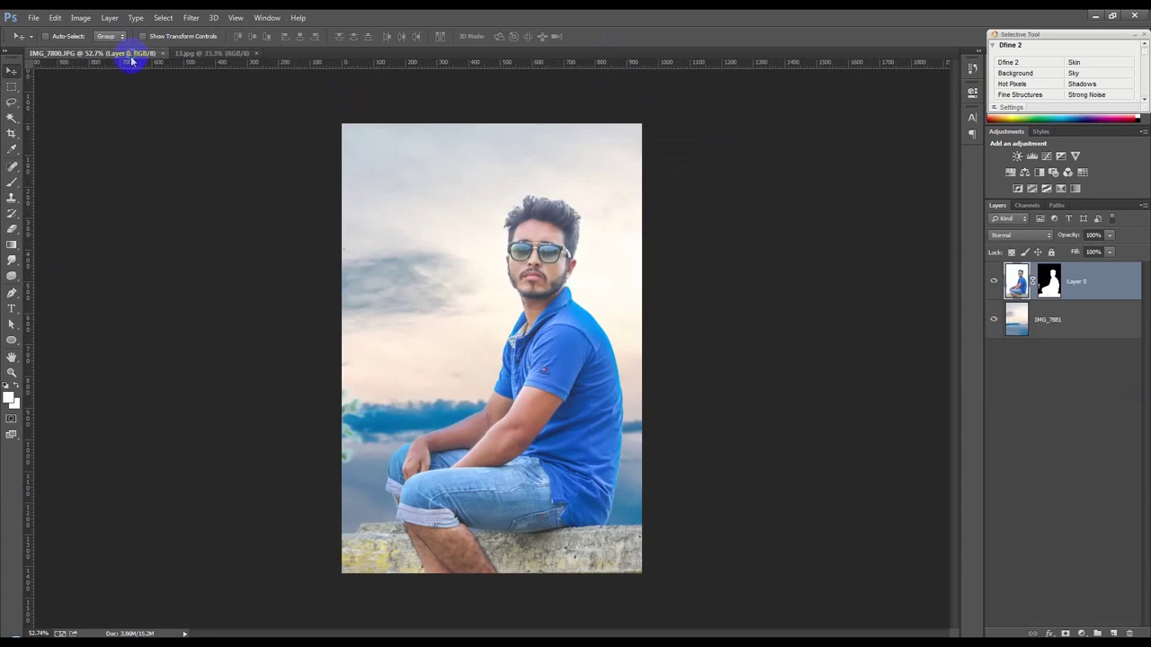
- Drag the leaves into the portrait below the man's layer and scale them to about 23.85%
drag(431, 158, 803, 331)
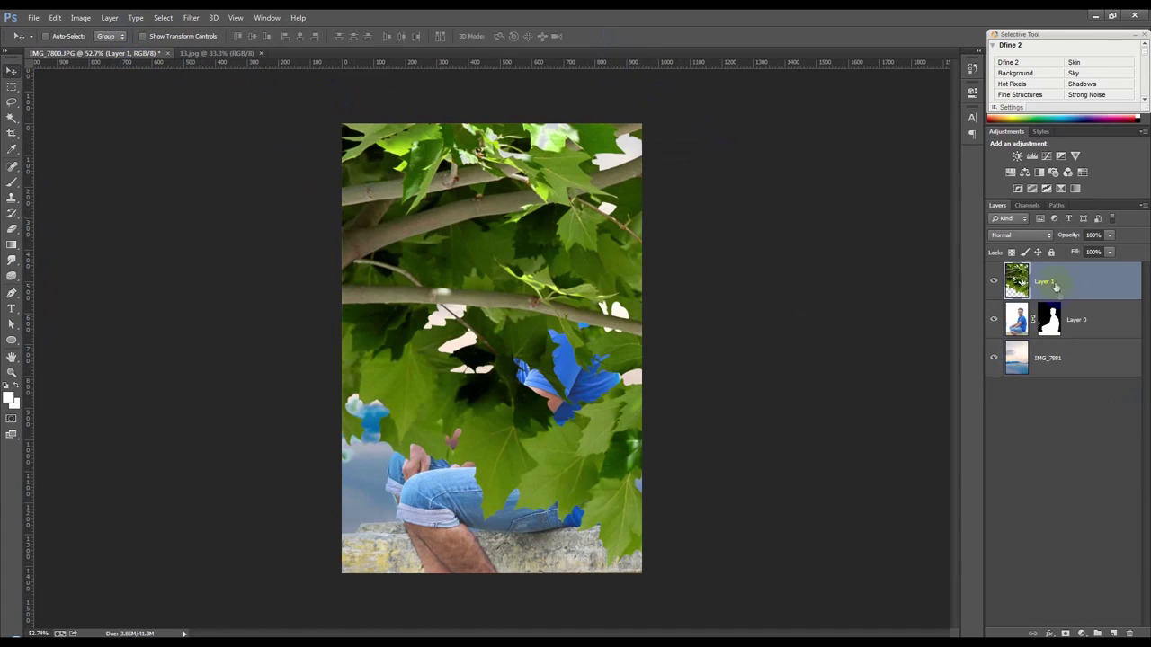
drag(1055, 286, 1063, 326)
key(ctrl+t)
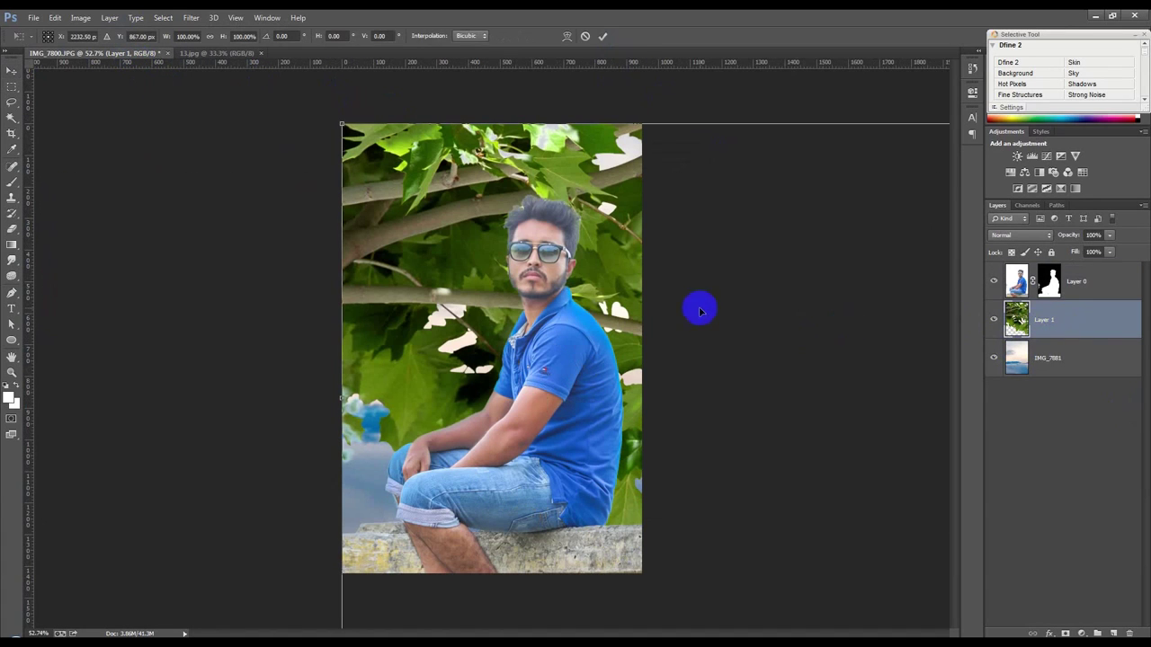
drag(344, 129, 209, 173)
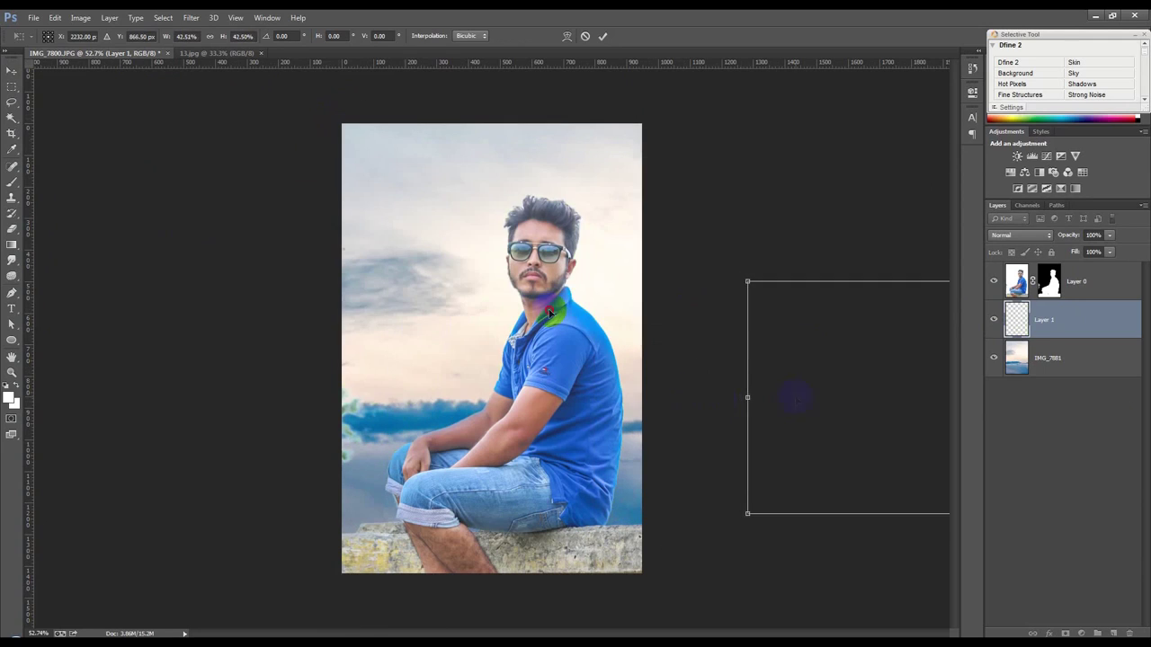
mouse_move(716, 273)
mouse_down()
mouse_move(462, 170)
mouse_move(509, 203)
mouse_move(614, 205)
mouse_move(598, 198)
mouse_move(627, 214)
mouse_up()
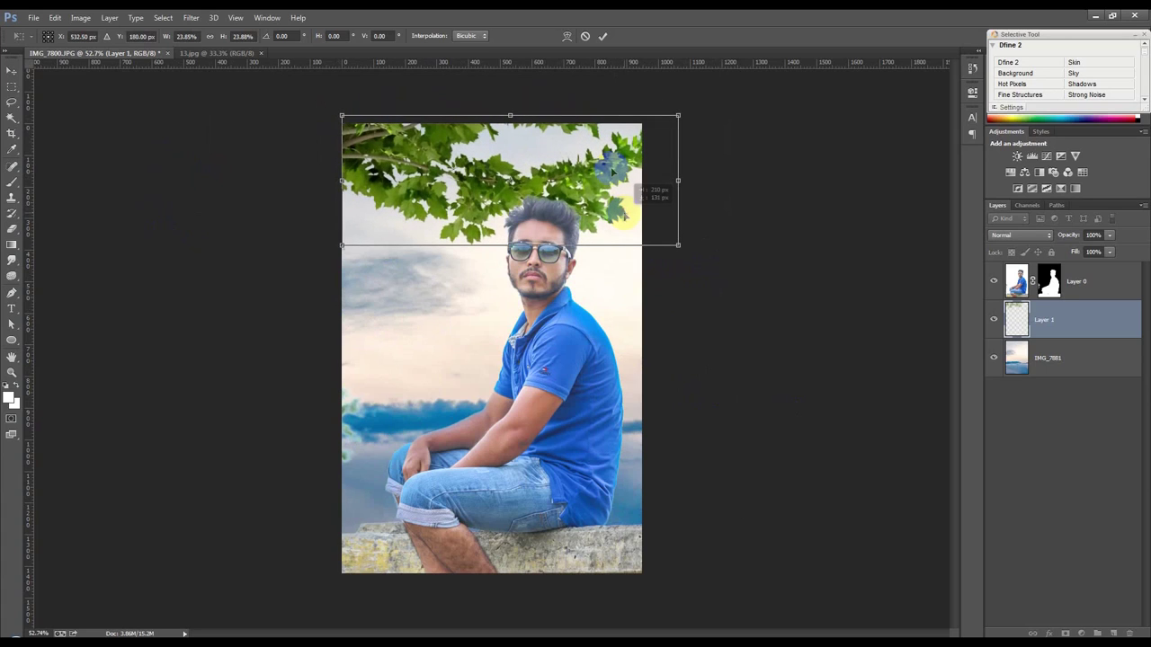
click(603, 36)
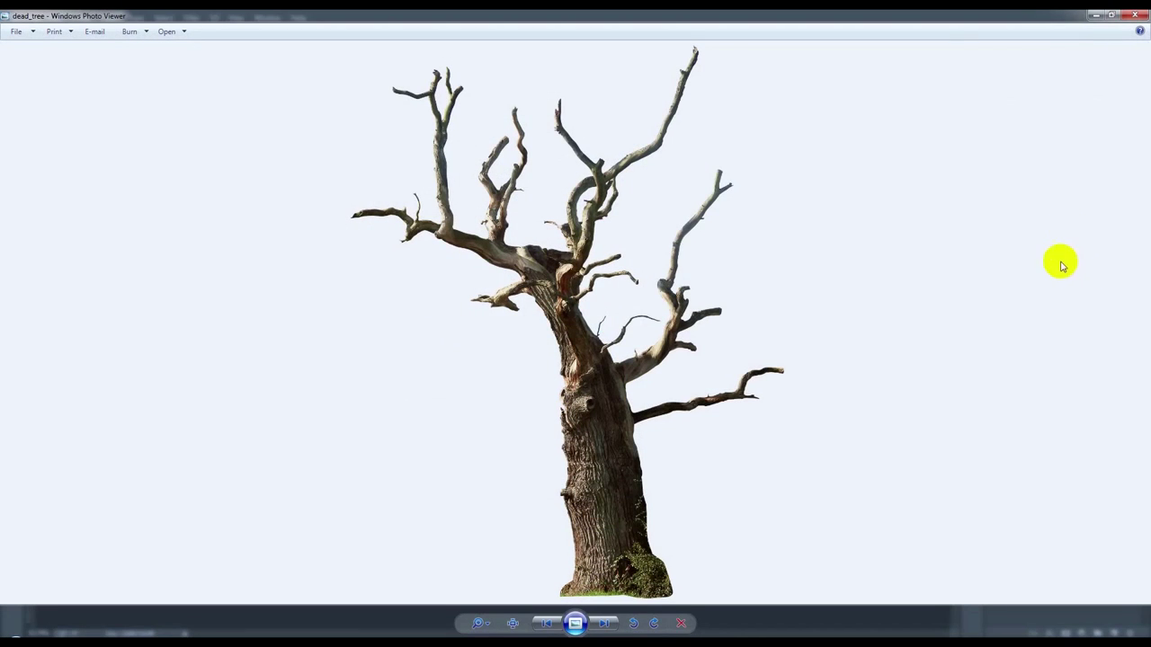
- Close the Windows Photo Viewer window showing dead_tree
click(1130, 18)
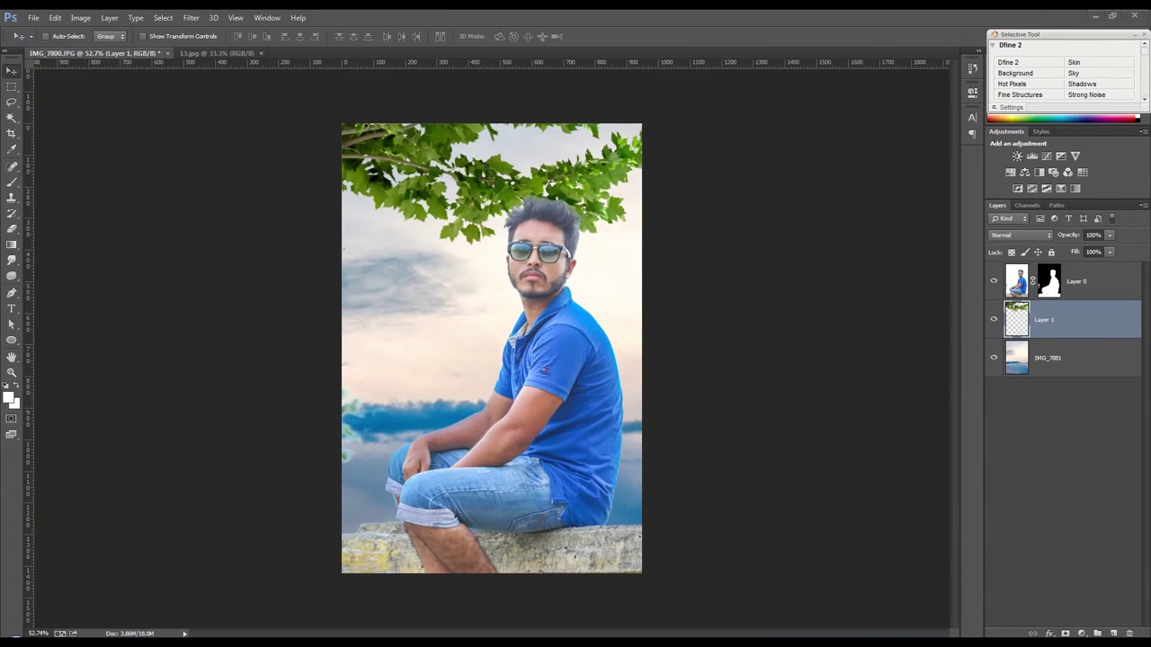
- Place dead_tree into the portrait, flip it horizontally and shift it left
drag(805, 373, 553, 369)
right_click(527, 354)
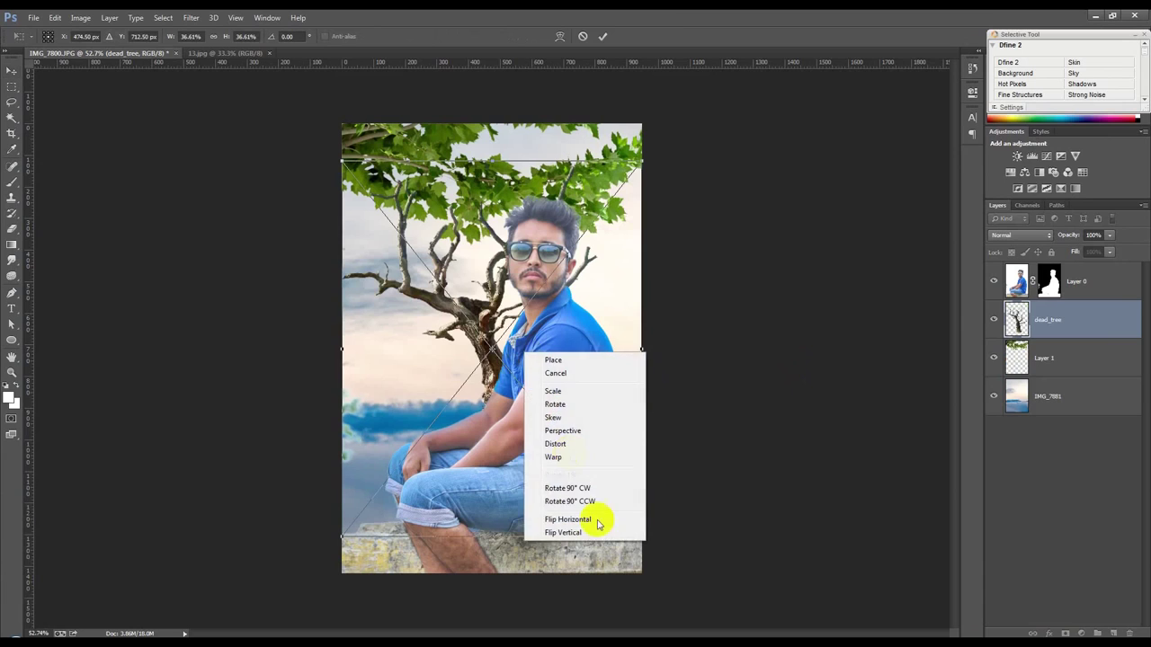
click(597, 524)
drag(455, 390, 458, 329)
- Rotate, enlarge and fit the trunk against the left edge, then target the man's layer mask
drag(621, 249, 600, 200)
drag(589, 486, 746, 616)
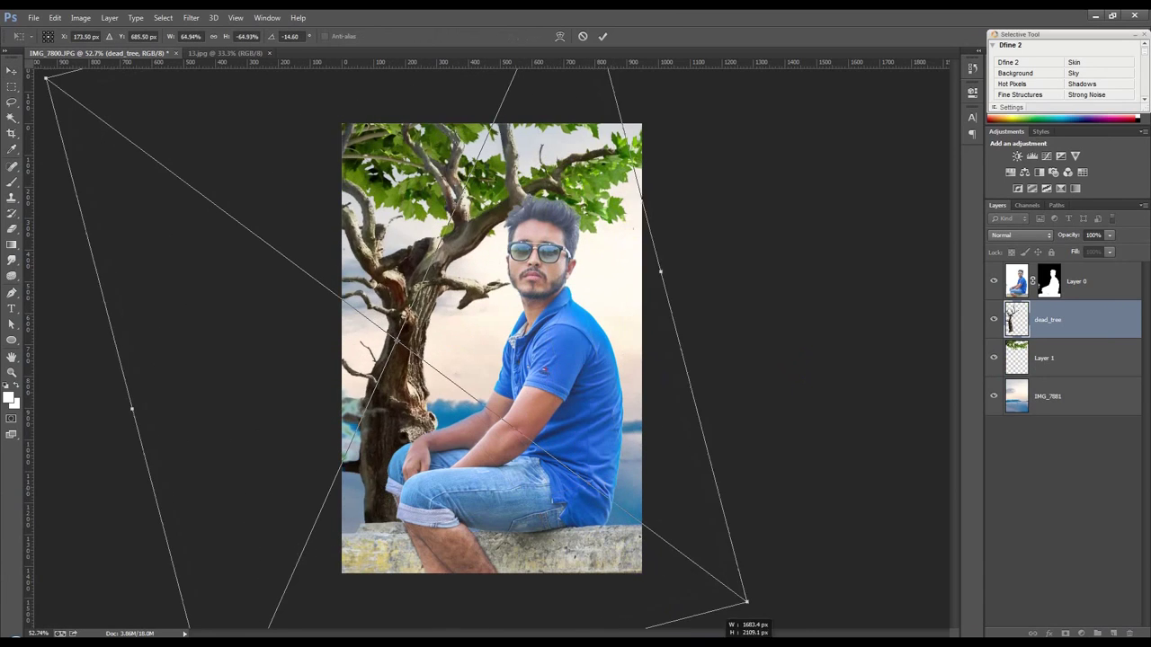
drag(393, 326, 465, 338)
mouse_move(693, 480)
mouse_down()
mouse_move(811, 444)
mouse_move(675, 401)
mouse_up()
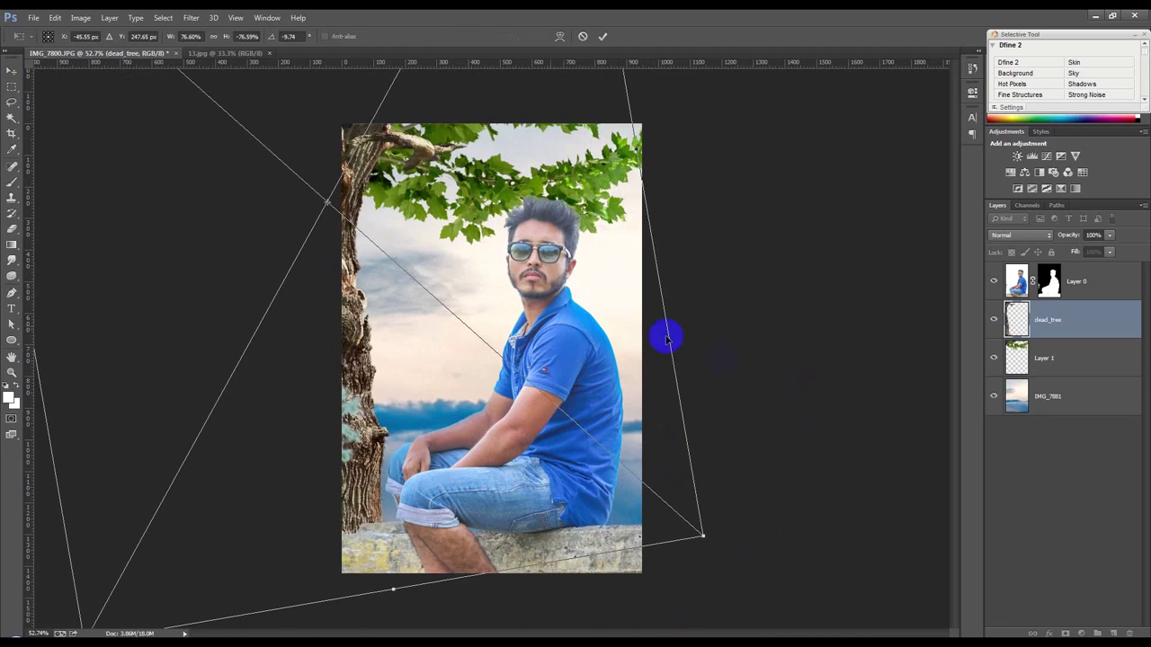
drag(475, 293, 496, 296)
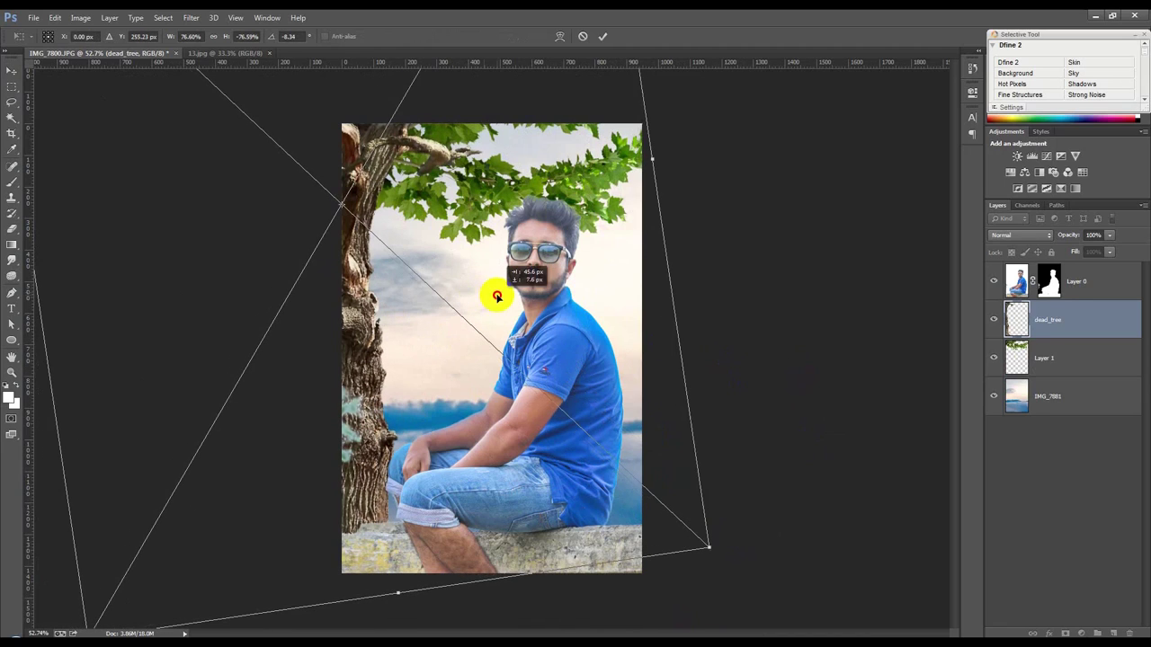
key(Return)
click(1061, 356)
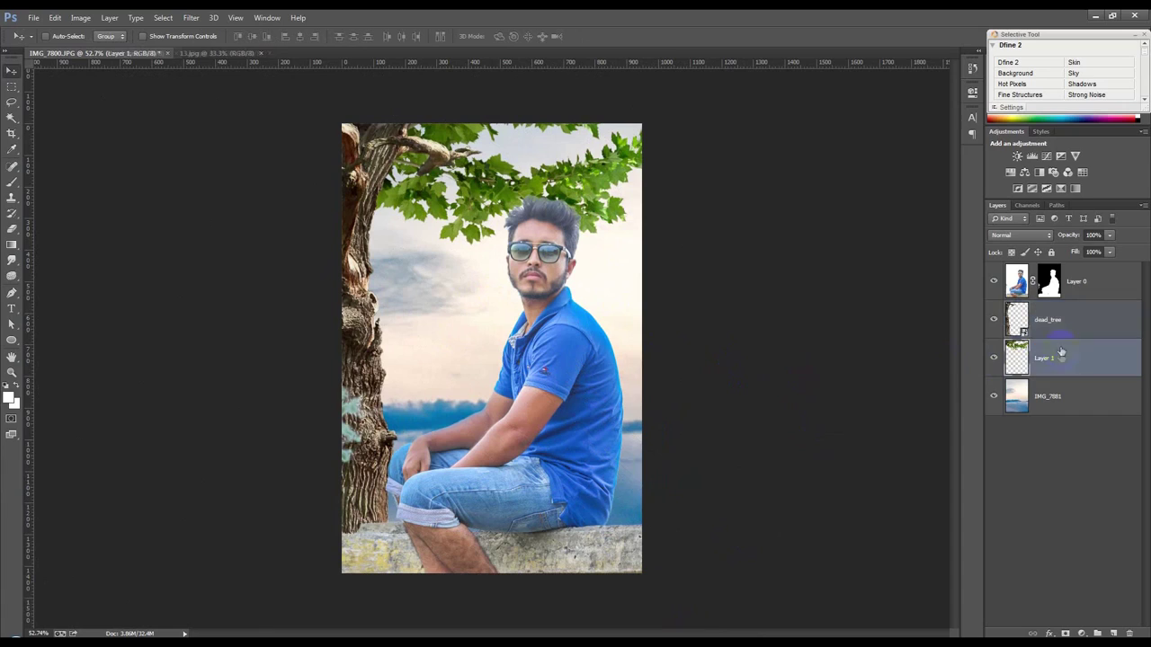
click(1049, 281)
- Set up a 175-pixel brush at 100% opacity for the mask
key(b)
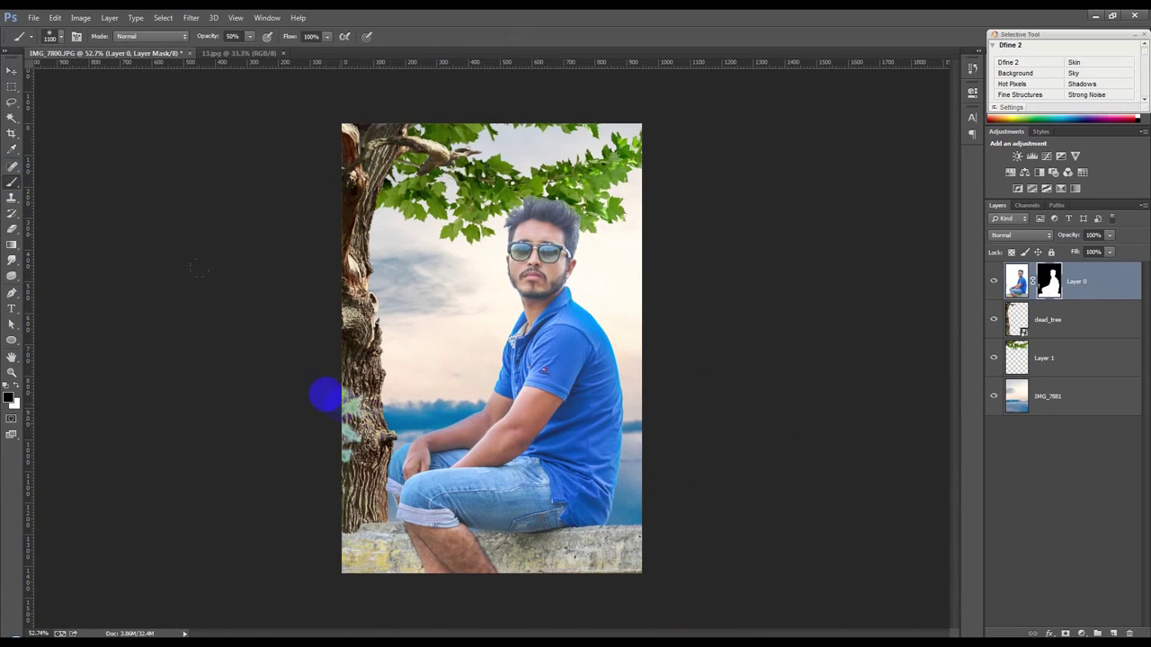
key(bracketright)
key(bracketright)
key(bracketright)
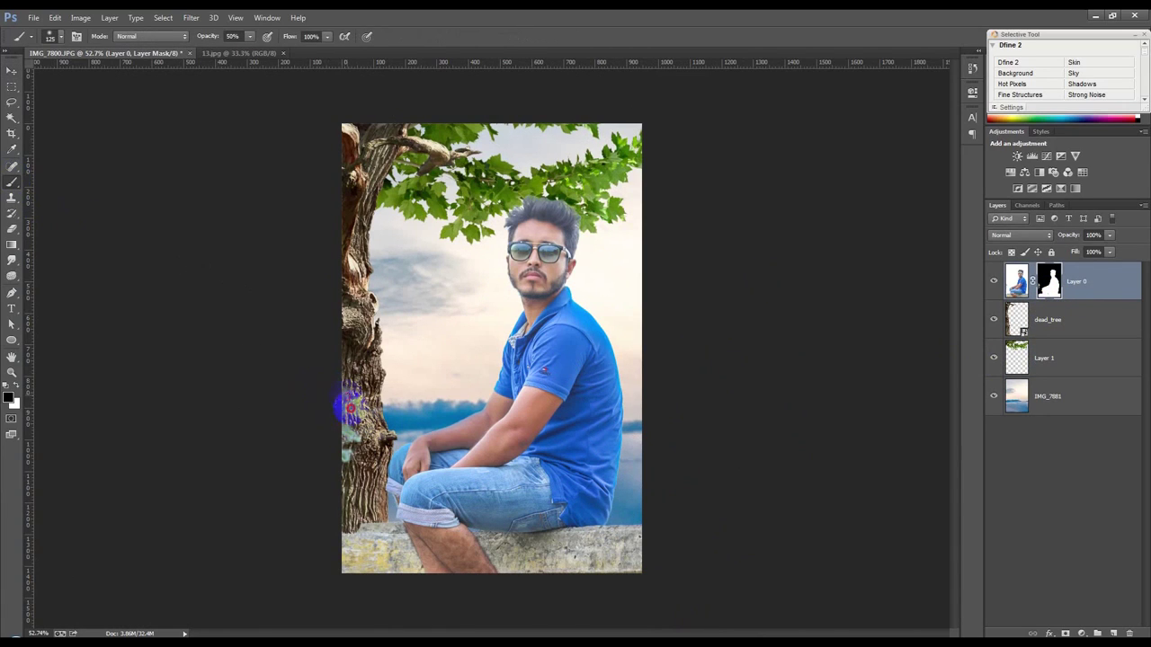
drag(208, 36, 393, 225)
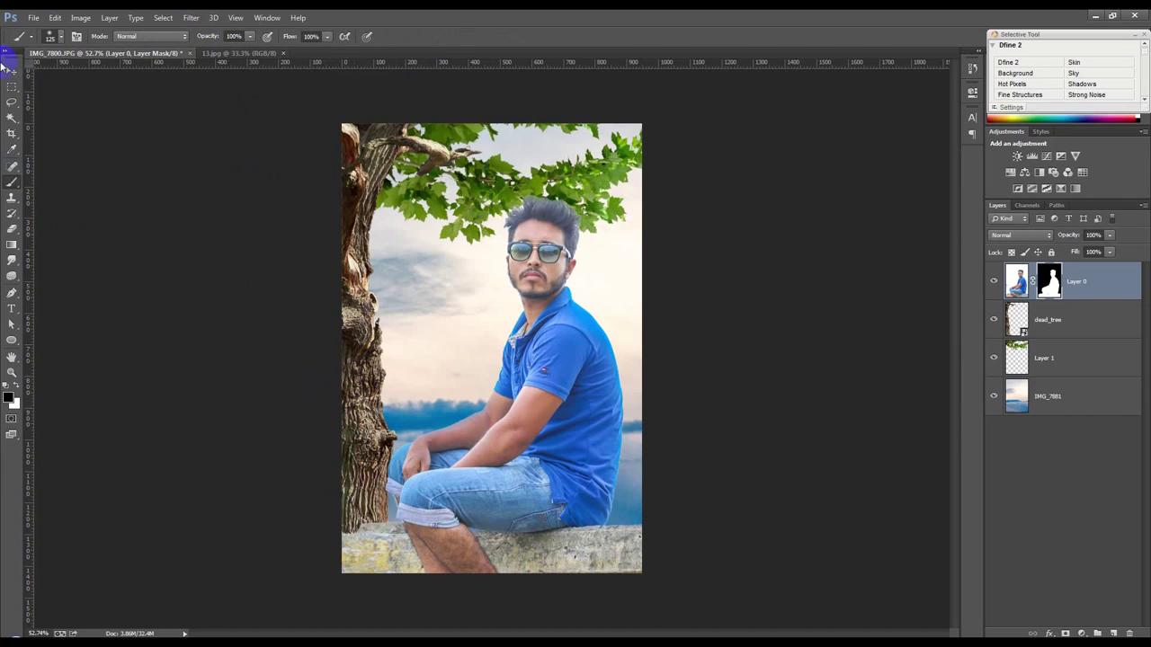
- Rasterize the dead_tree layer
click(11, 70)
click(1055, 351)
click(1058, 323)
right_click(1059, 324)
click(919, 281)
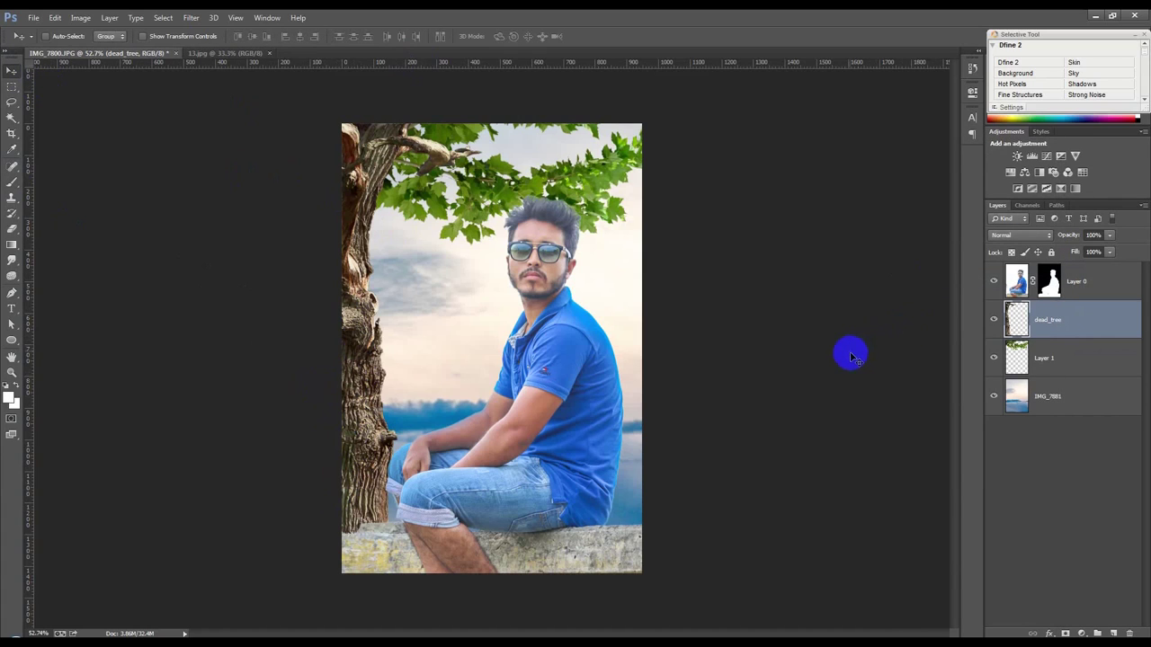
- Move the leaves higher and line the dead tree trunk up along the left edge
click(1065, 360)
drag(693, 274, 686, 251)
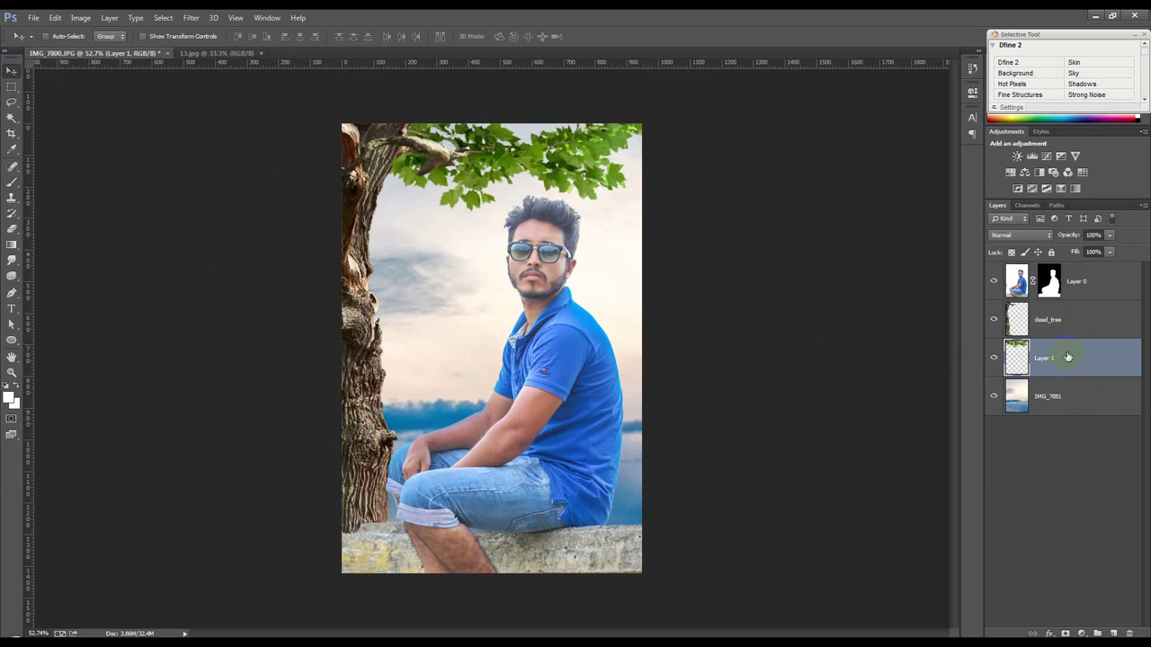
click(1059, 321)
mouse_move(749, 342)
mouse_down()
mouse_move(775, 367)
mouse_move(389, 319)
mouse_up()
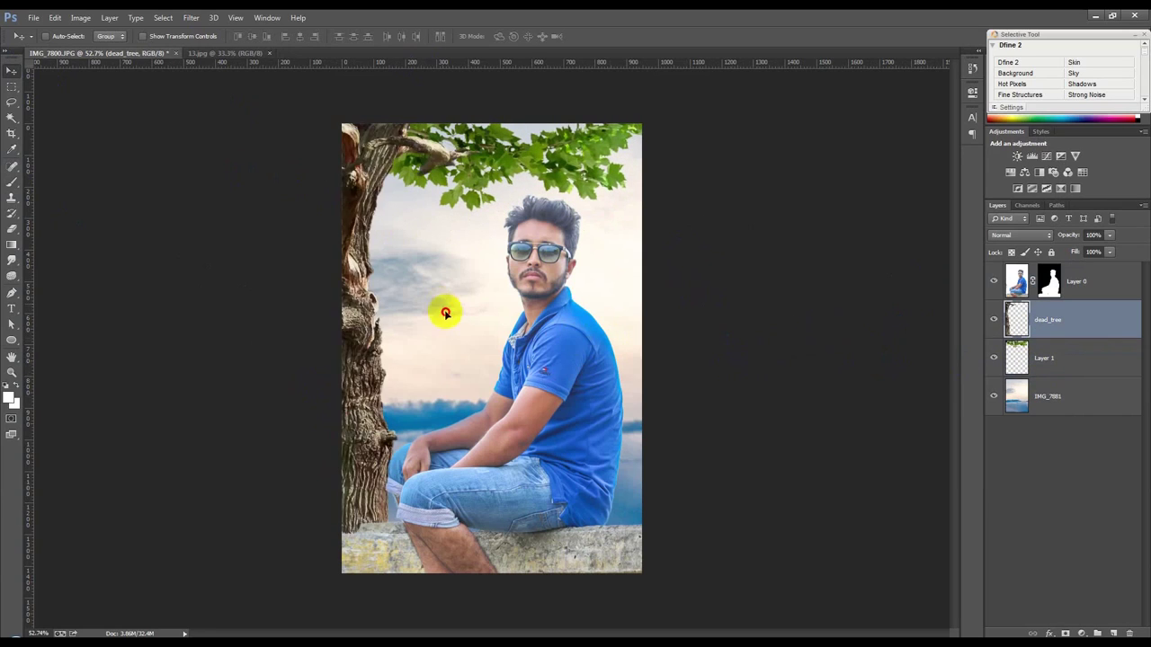
drag(389, 319, 432, 326)
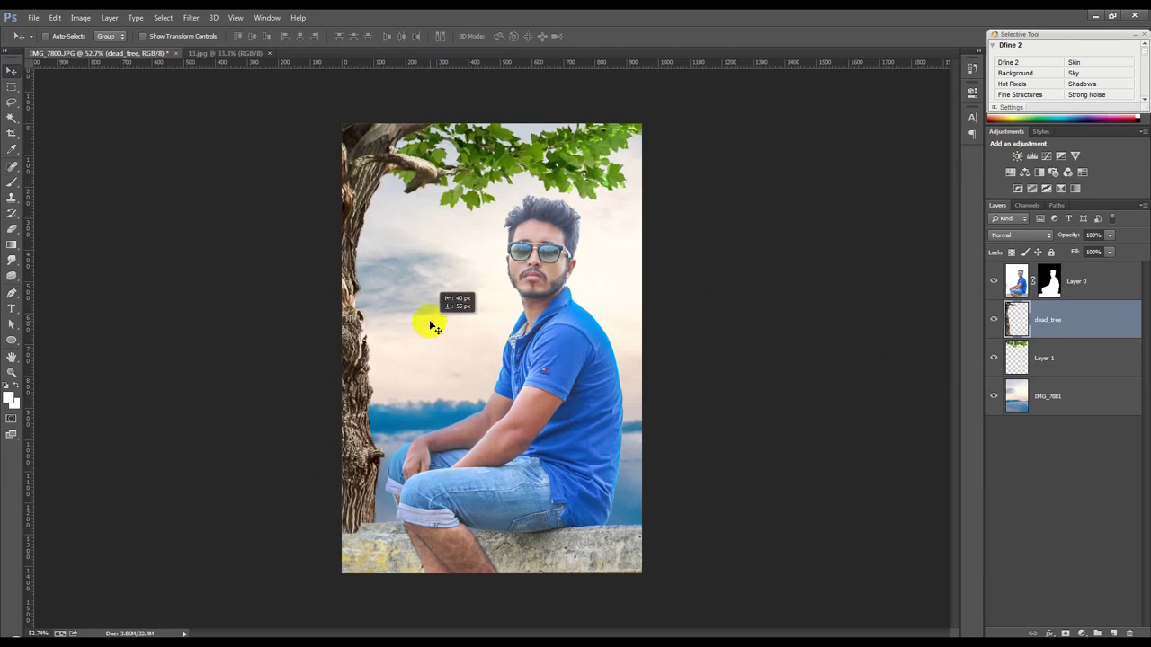
- Scale dead_tree to 135%, straighten it upright and align the trunk with the left edge
key(ctrl+t)
drag(676, 381, 663, 352)
drag(455, 368, 450, 347)
mouse_move(652, 555)
mouse_down()
mouse_move(769, 435)
mouse_move(750, 509)
mouse_up()
drag(496, 390, 562, 398)
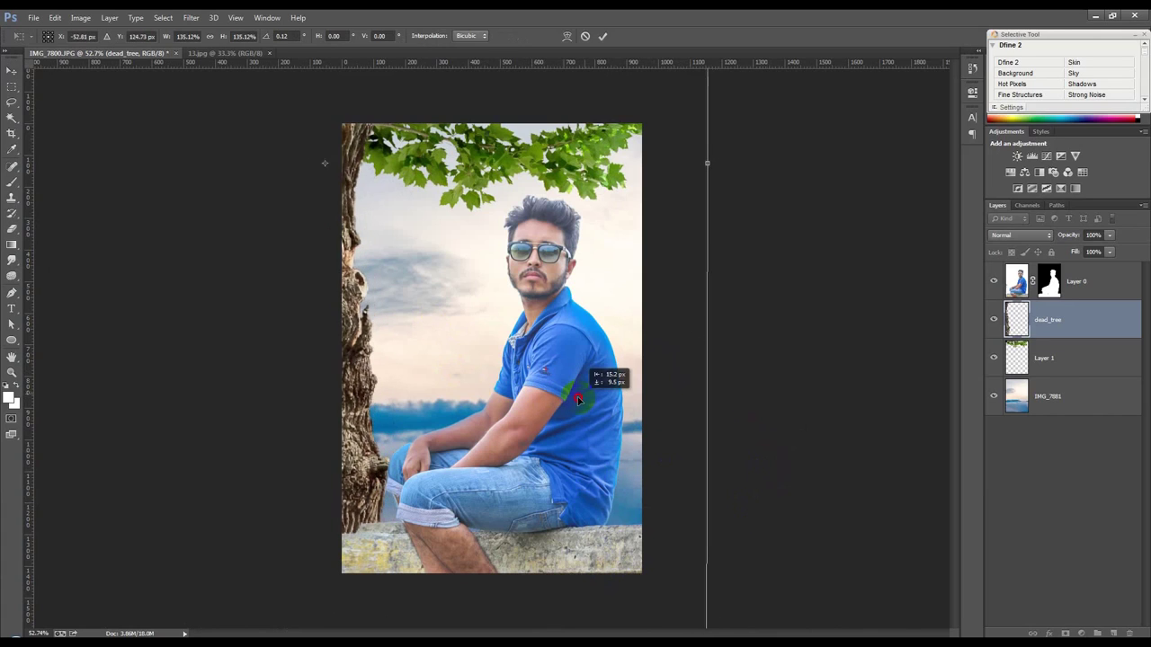
mouse_move(561, 398)
mouse_down()
mouse_move(584, 419)
mouse_move(576, 439)
mouse_up()
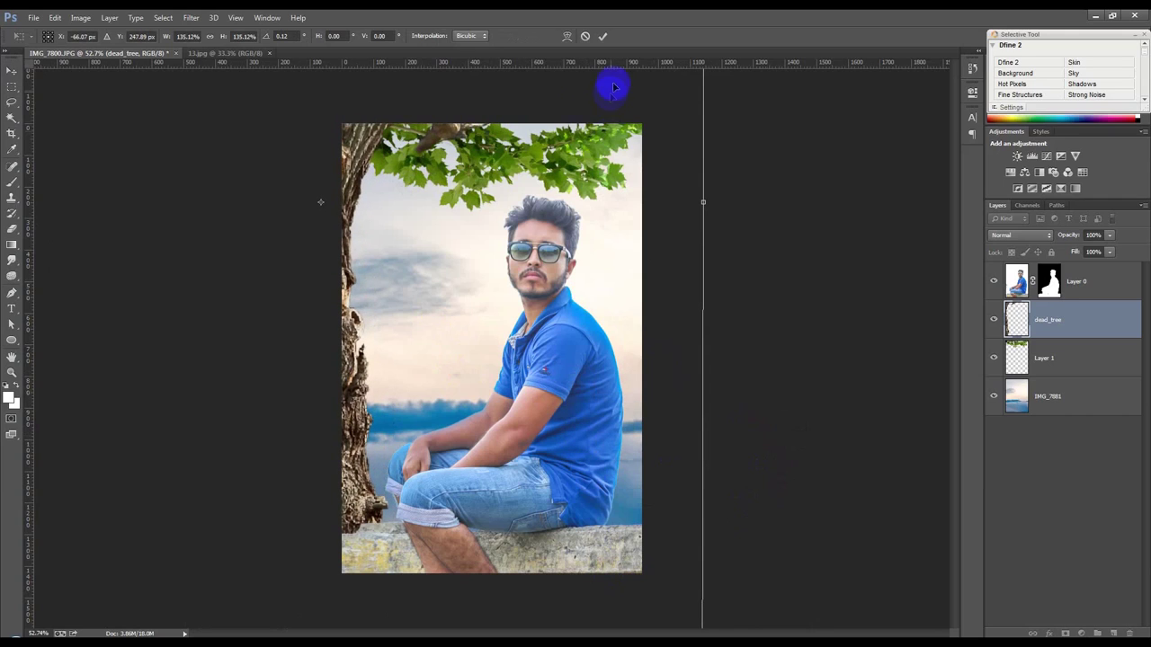
drag(503, 158, 518, 174)
click(602, 37)
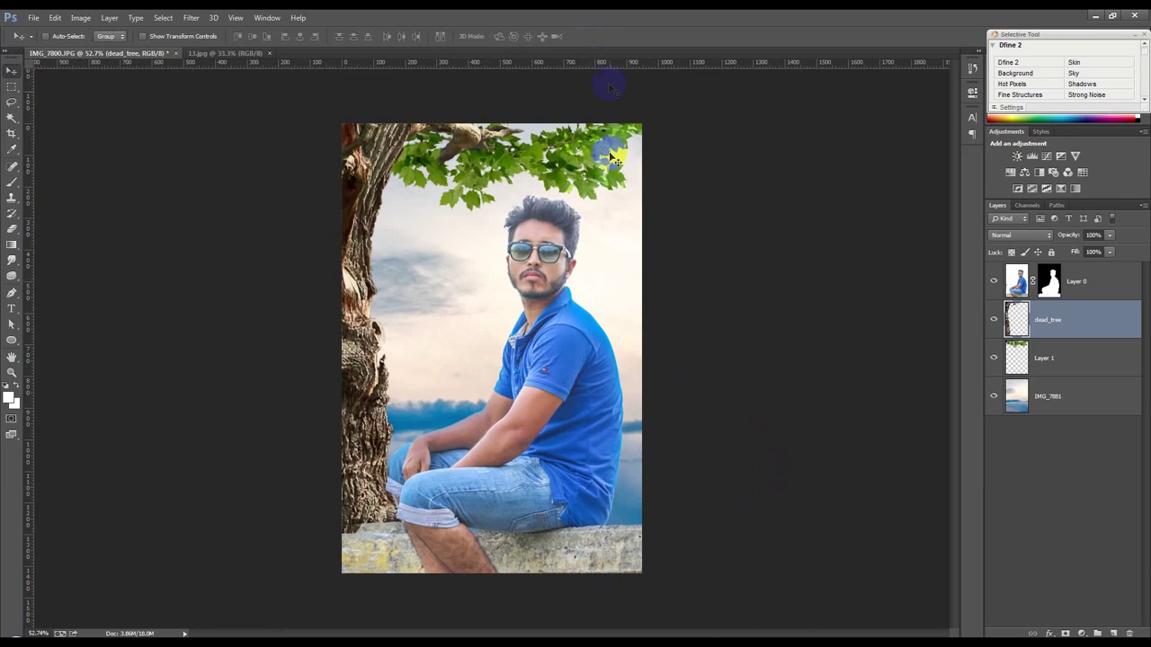
key(ctrl+plus)
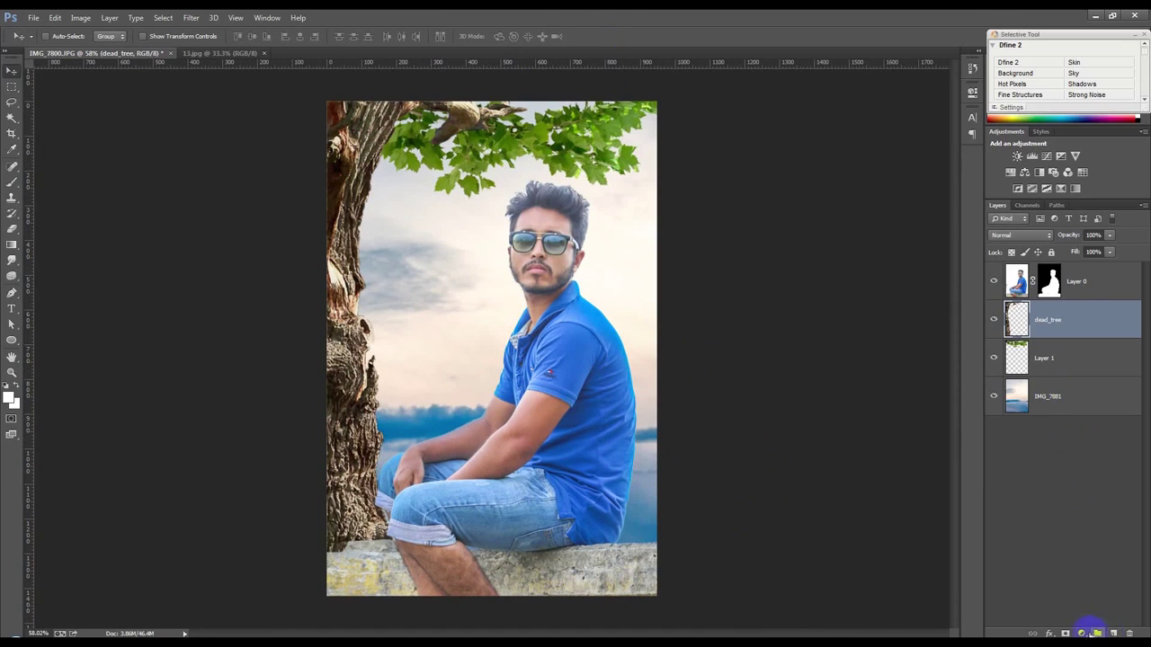
click(1048, 410)
- Add a reversed radial gradient fill centred toward the head, scaled to about 179%
click(1082, 632)
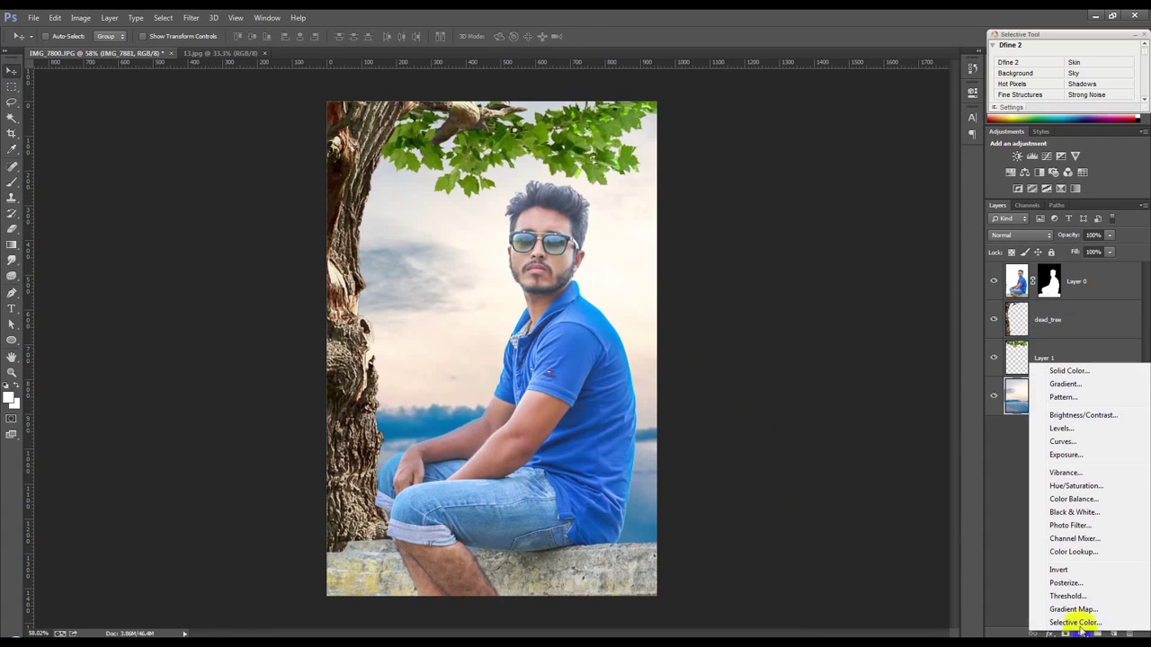
click(1066, 385)
click(877, 175)
click(845, 176)
click(827, 194)
click(826, 216)
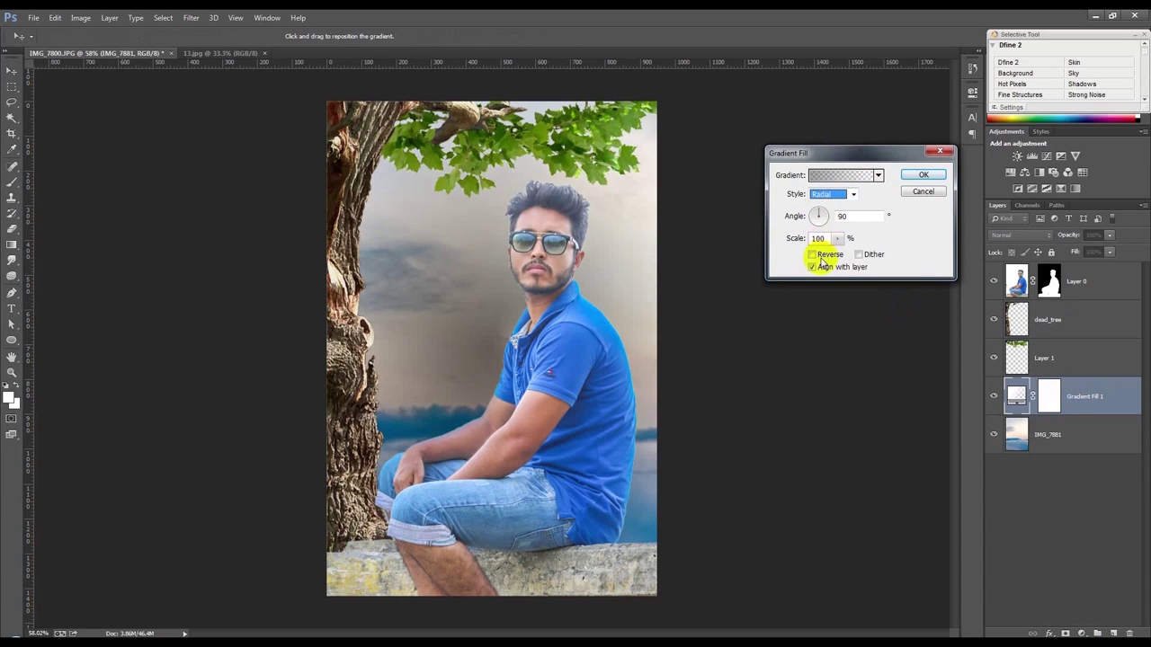
click(813, 255)
drag(596, 309, 594, 263)
click(837, 238)
drag(840, 255, 840, 250)
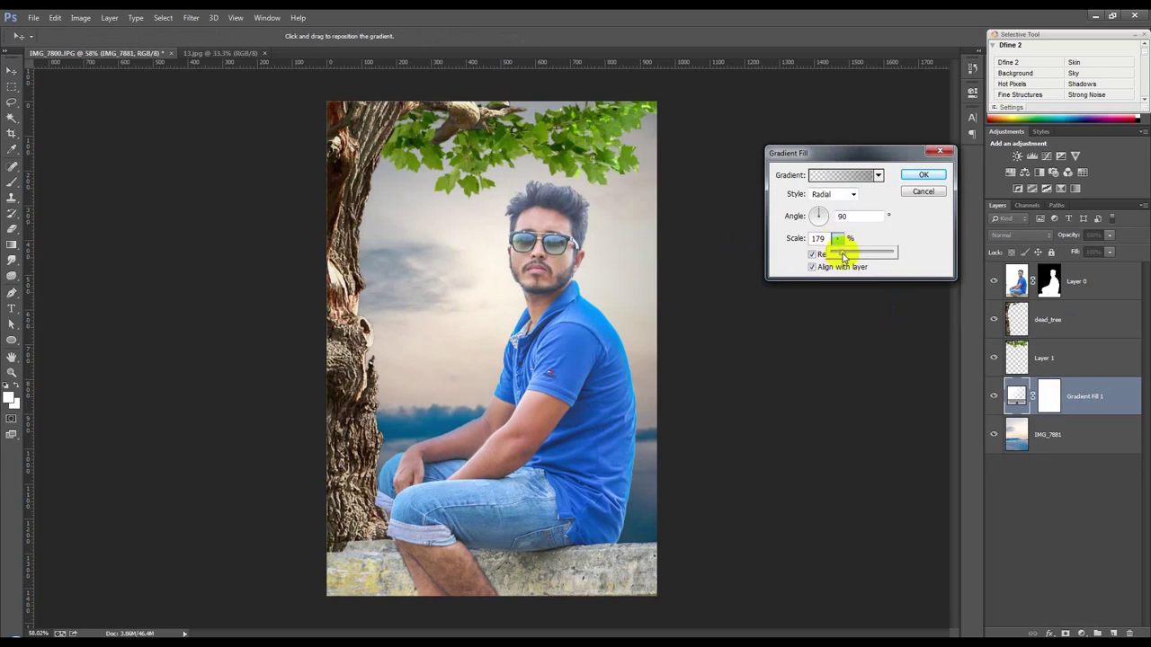
click(923, 176)
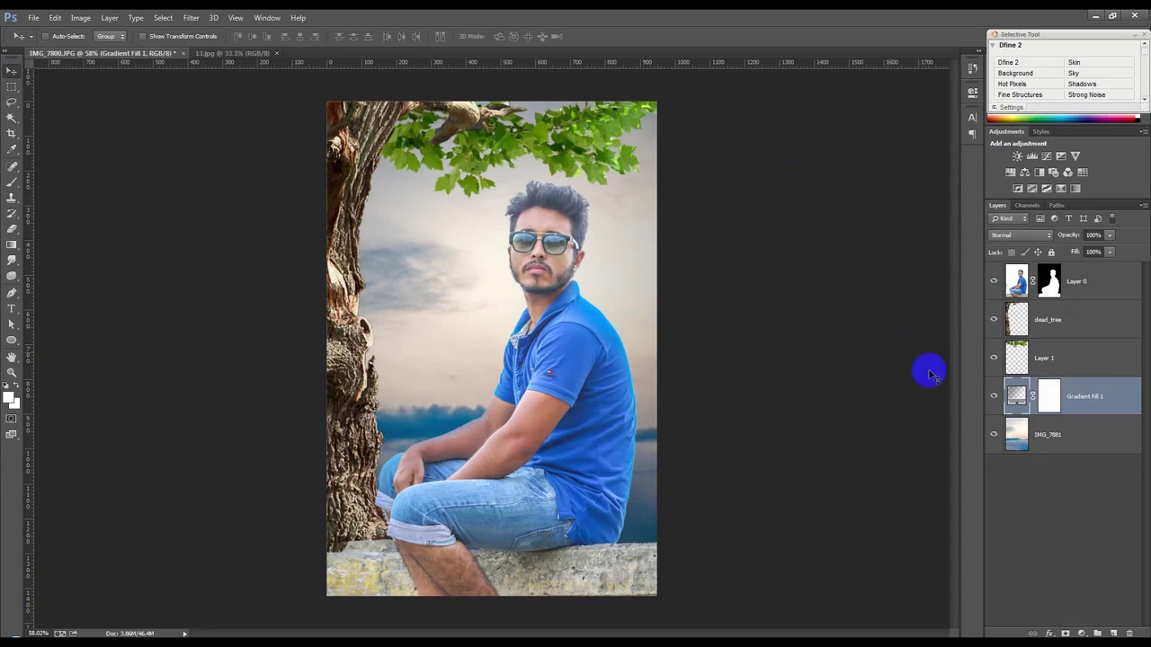
- Add a Curves adjustment on dead_tree with the highlights pulled down to darken it
click(1080, 324)
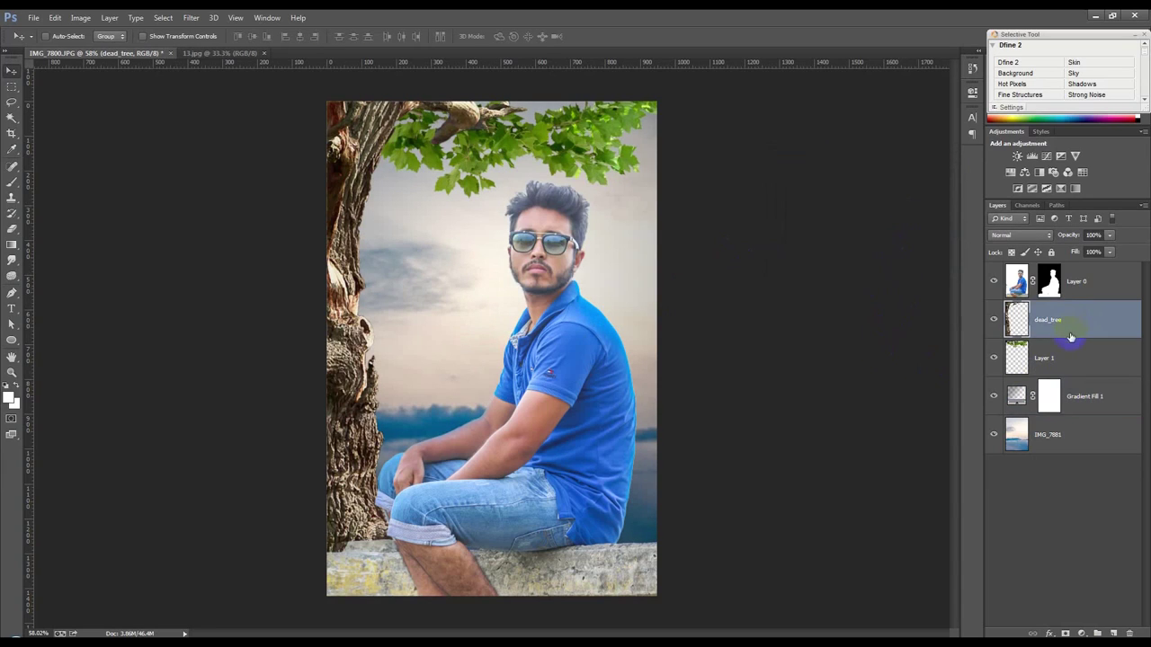
click(1080, 632)
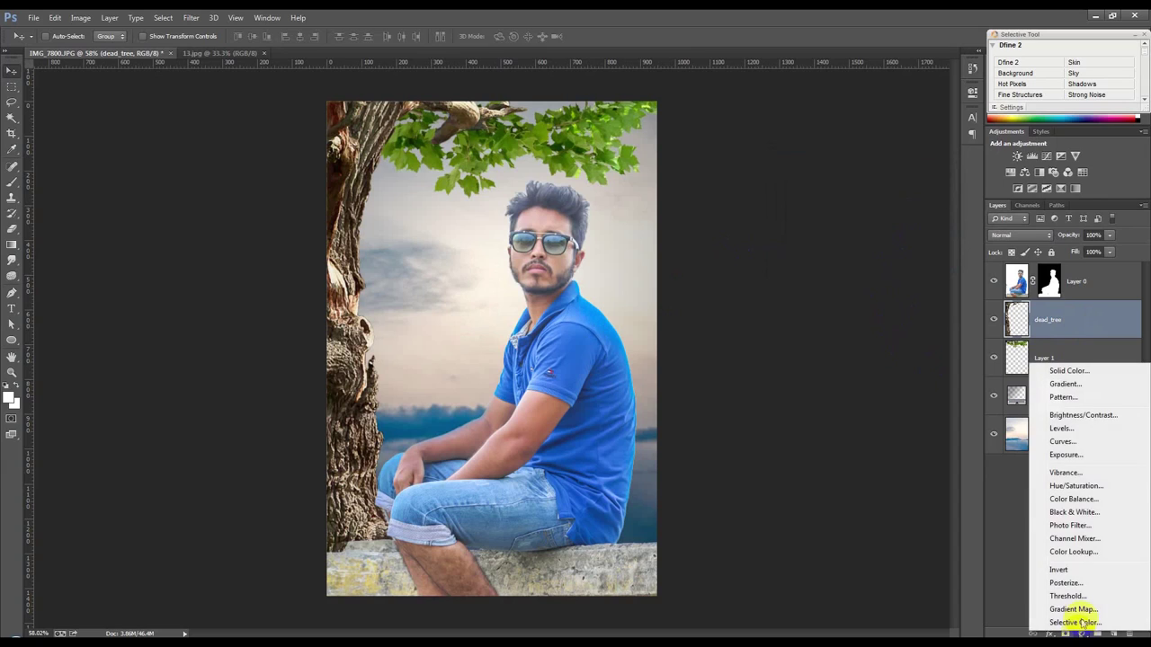
click(1061, 440)
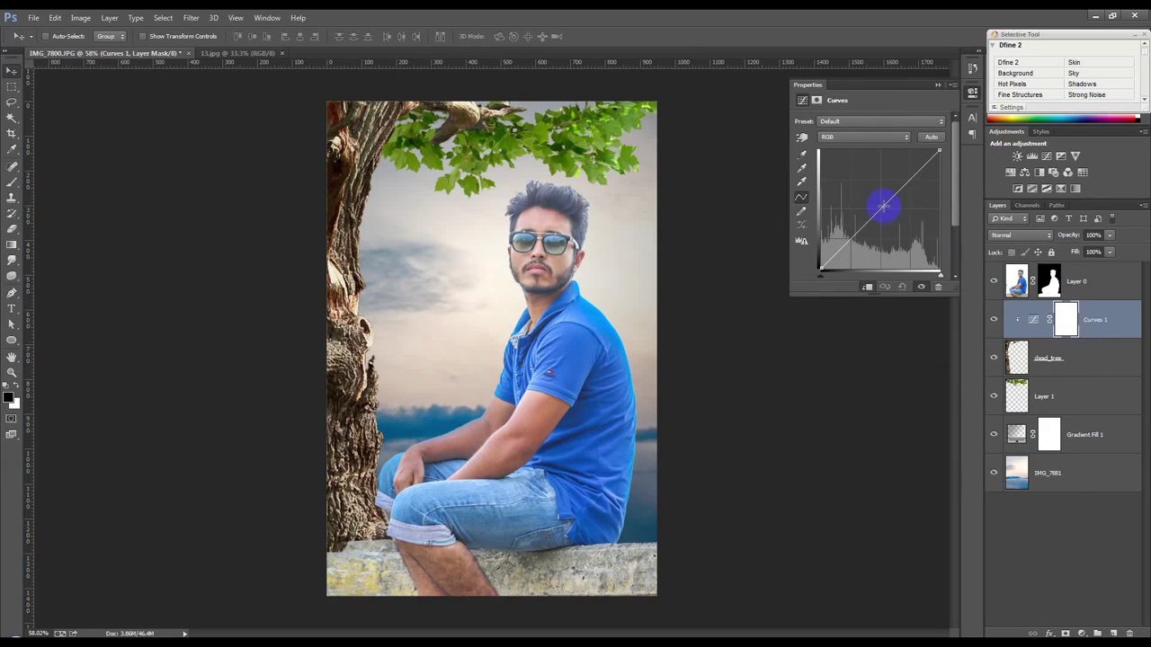
drag(941, 155, 938, 185)
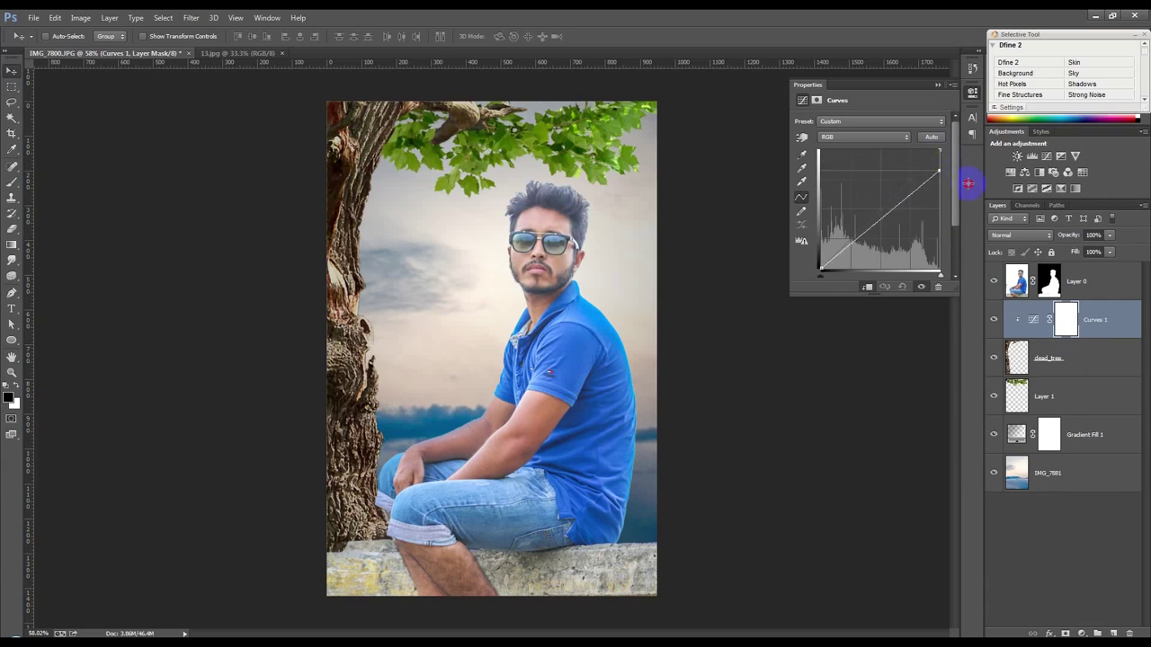
click(938, 85)
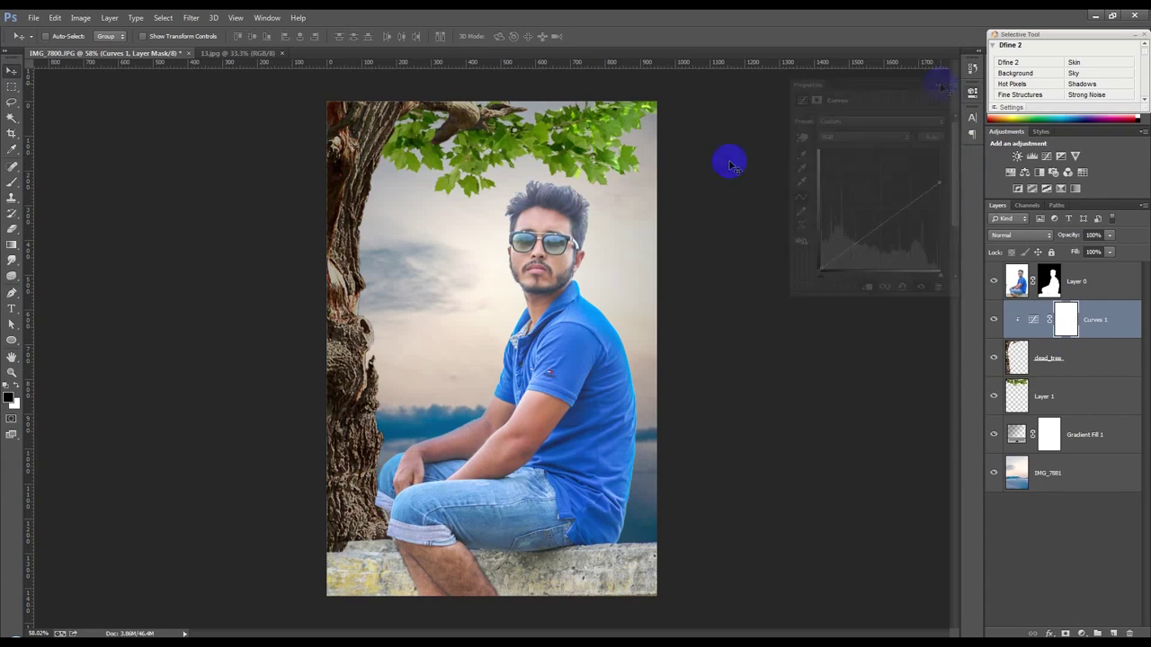
- Paint the Curves 1 mask to remove the darkening along the trunk and the man's shirt
click(11, 183)
drag(120, 219, 346, 288)
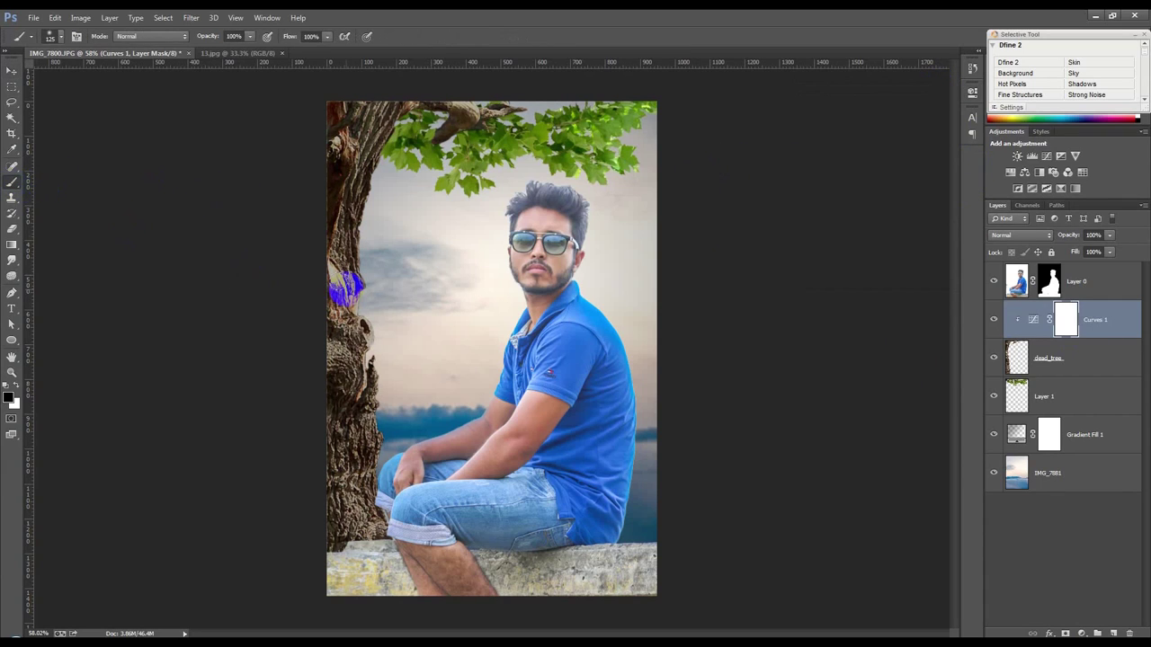
mouse_move(411, 141)
mouse_down()
mouse_move(419, 166)
mouse_move(477, 112)
mouse_up()
click(457, 155)
key(bracketleft)
key(bracketleft)
mouse_move(387, 398)
mouse_down()
mouse_move(374, 445)
mouse_move(386, 527)
mouse_move(418, 485)
mouse_up()
key(bracketleft)
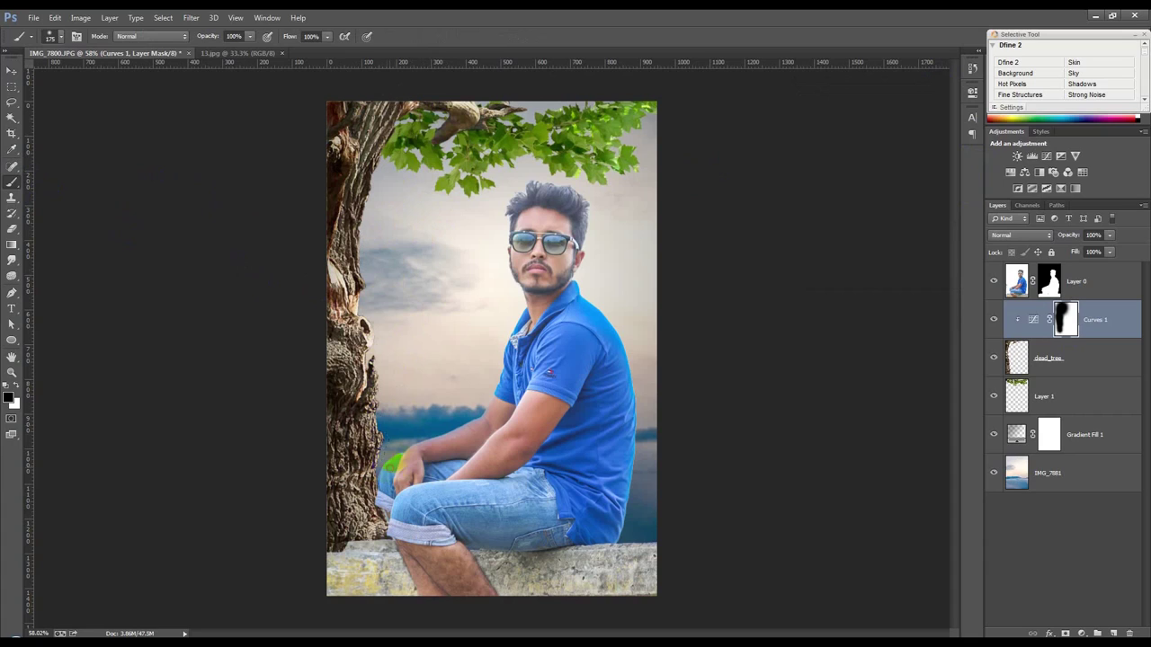
drag(636, 374, 539, 360)
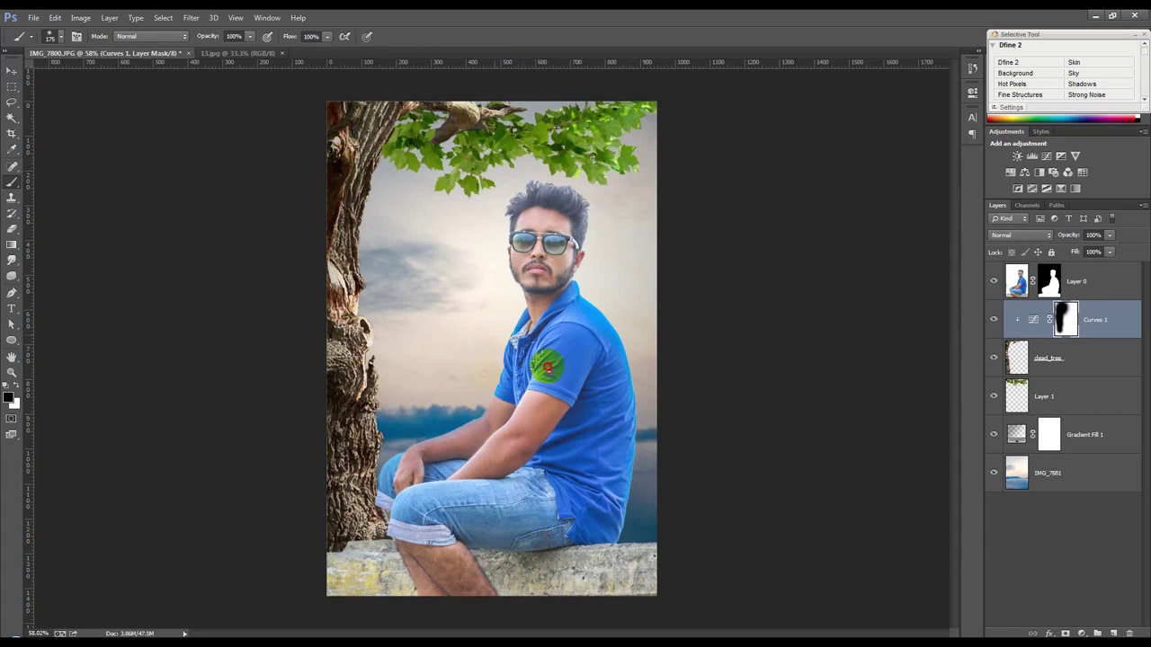
click(12, 71)
- Apply a Gaussian Blur of about 1.8 px to the leaves on Layer 1
click(1088, 404)
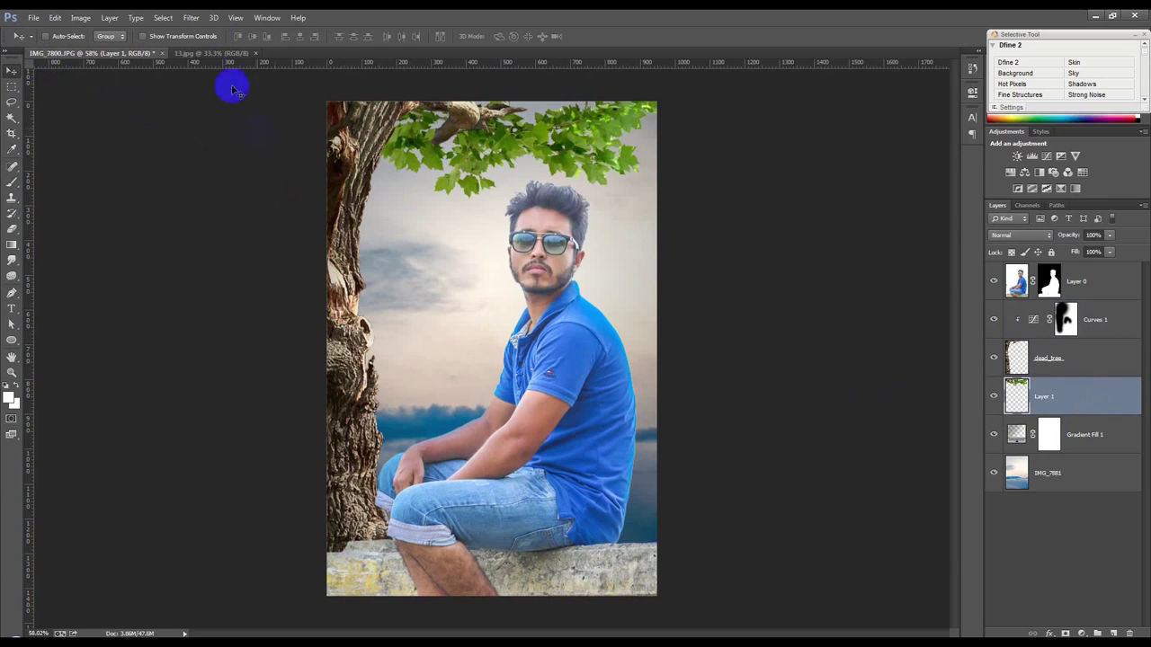
click(201, 20)
mouse_move(261, 149)
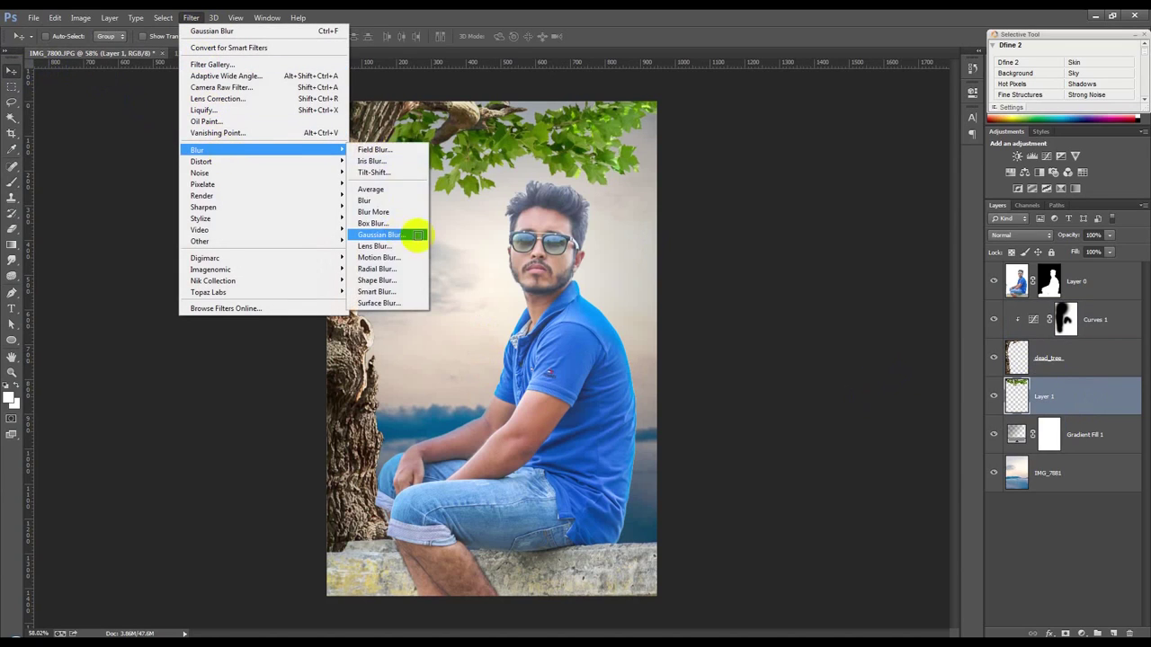
click(405, 235)
click(733, 350)
drag(732, 353, 740, 354)
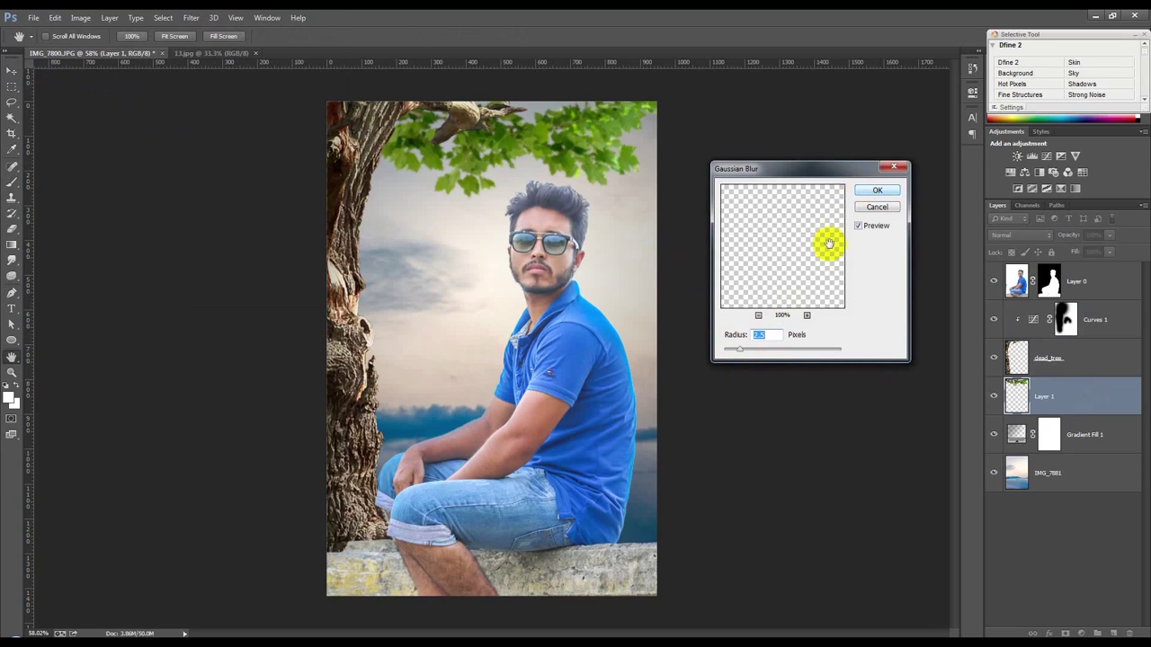
click(873, 194)
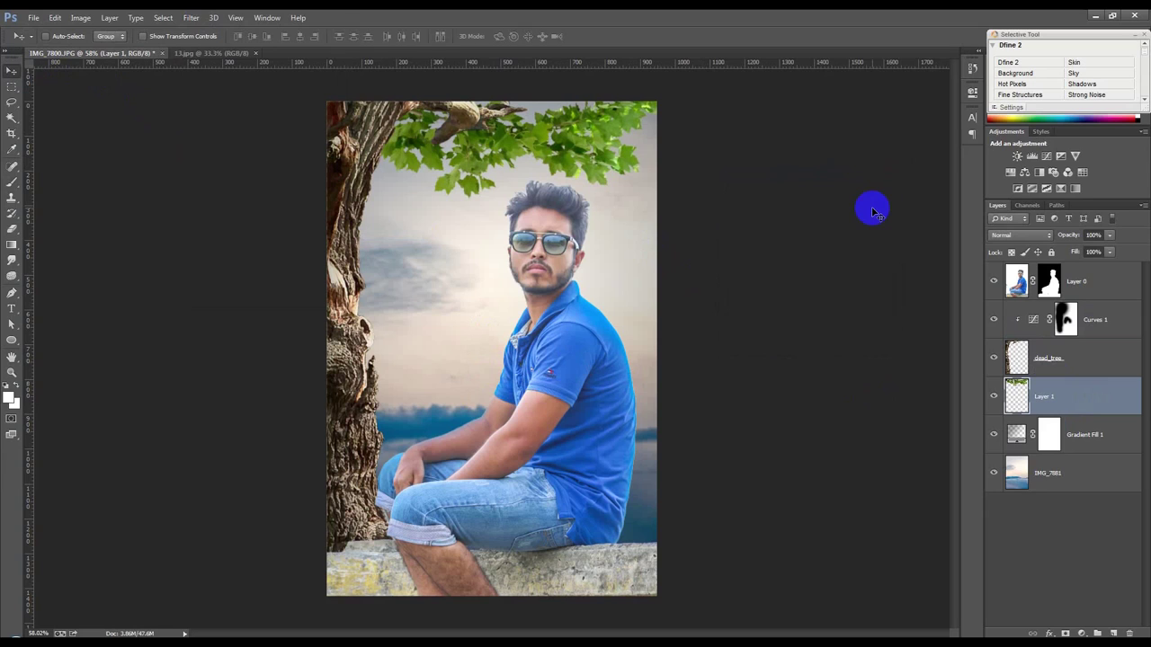
click(192, 17)
mouse_move(198, 149)
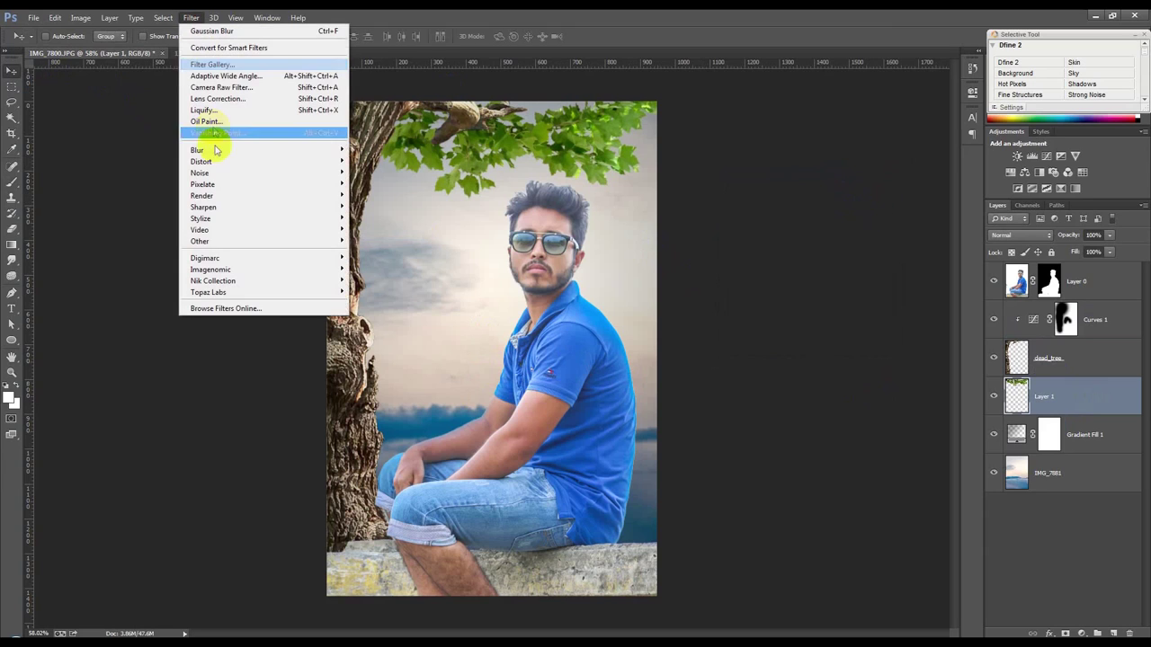
click(380, 235)
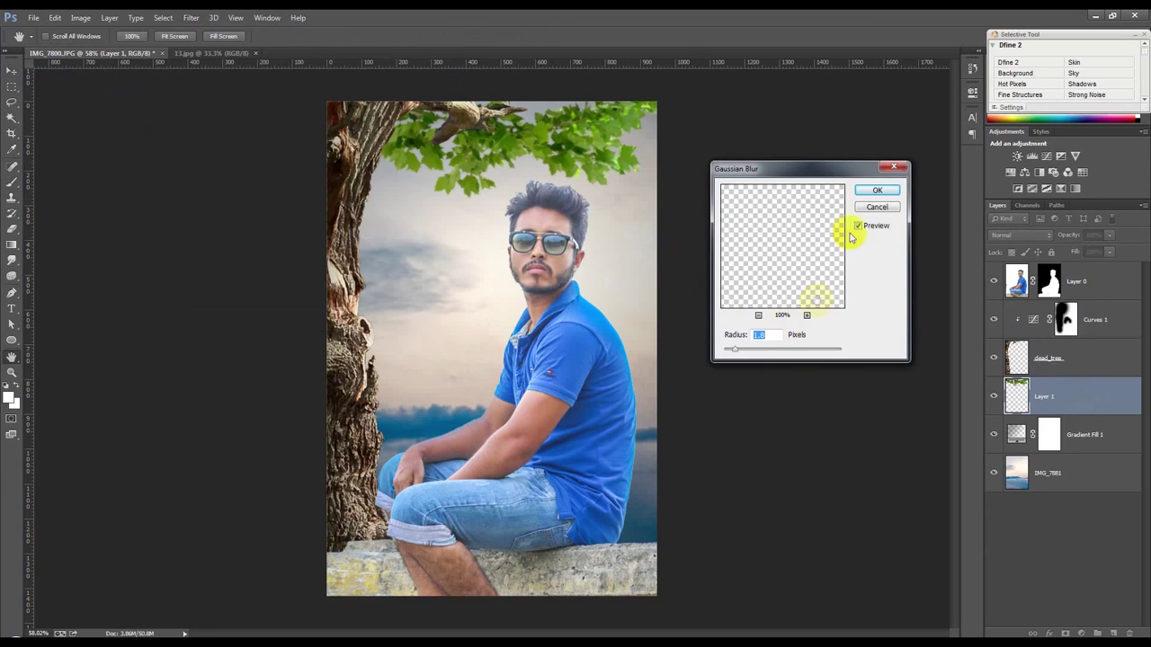
click(877, 189)
- Apply a Gaussian Blur of about 1.7 px to dead_tree twice
key(alt+bracketright)
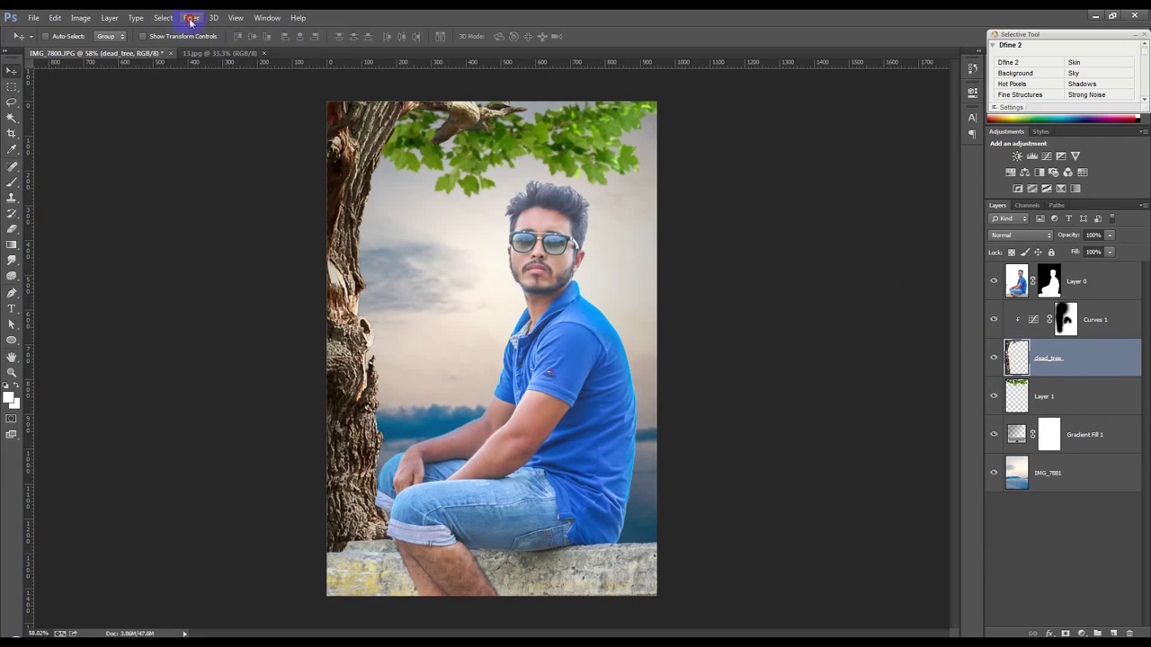
click(191, 18)
click(398, 236)
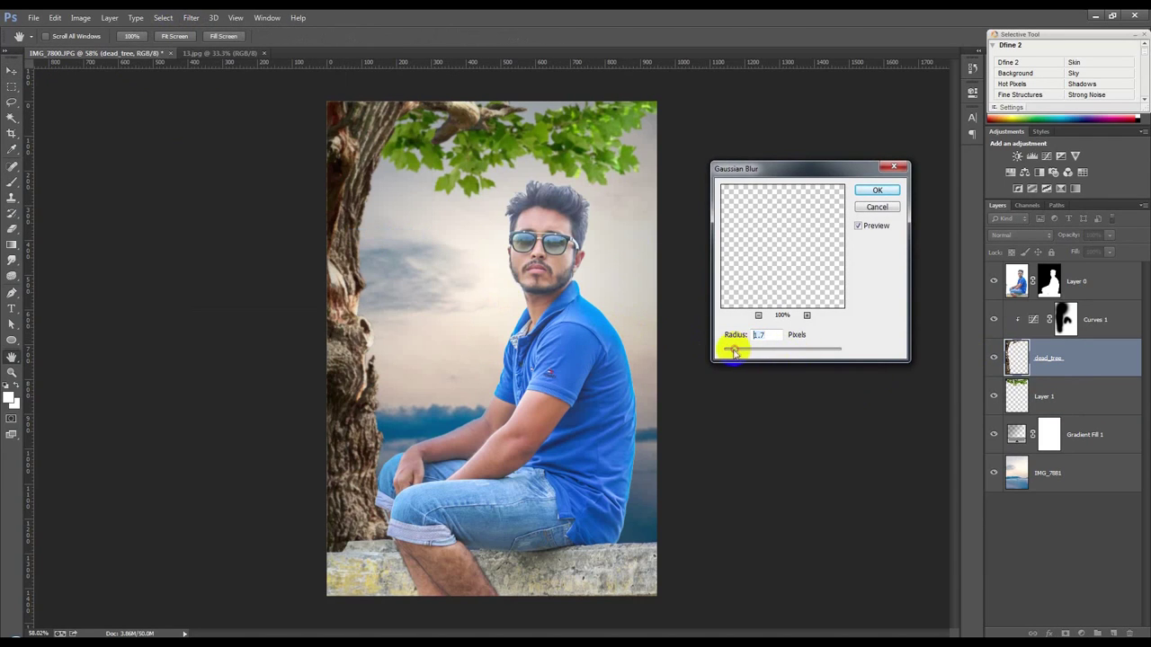
drag(729, 352, 739, 349)
click(877, 189)
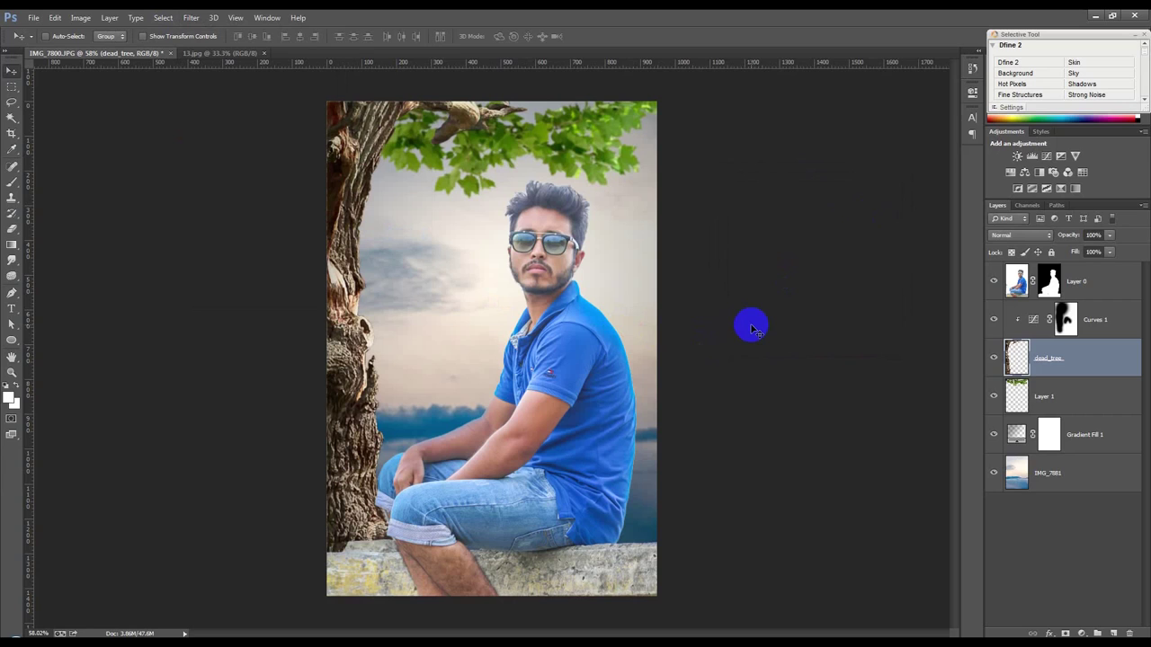
click(191, 17)
mouse_move(197, 150)
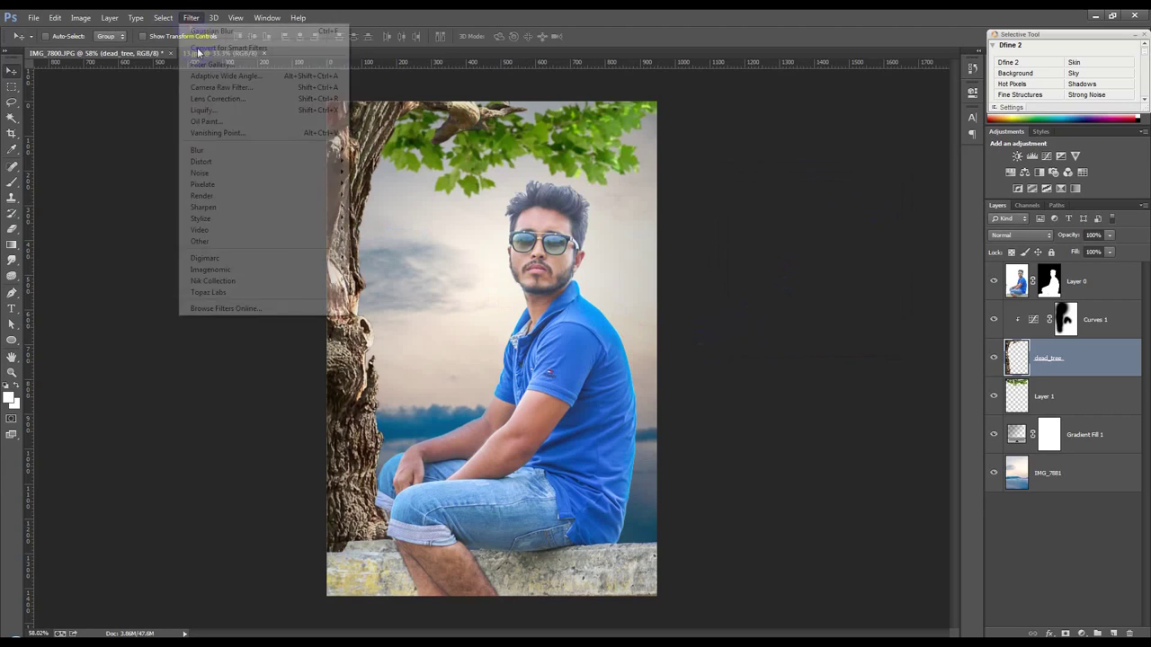
click(384, 236)
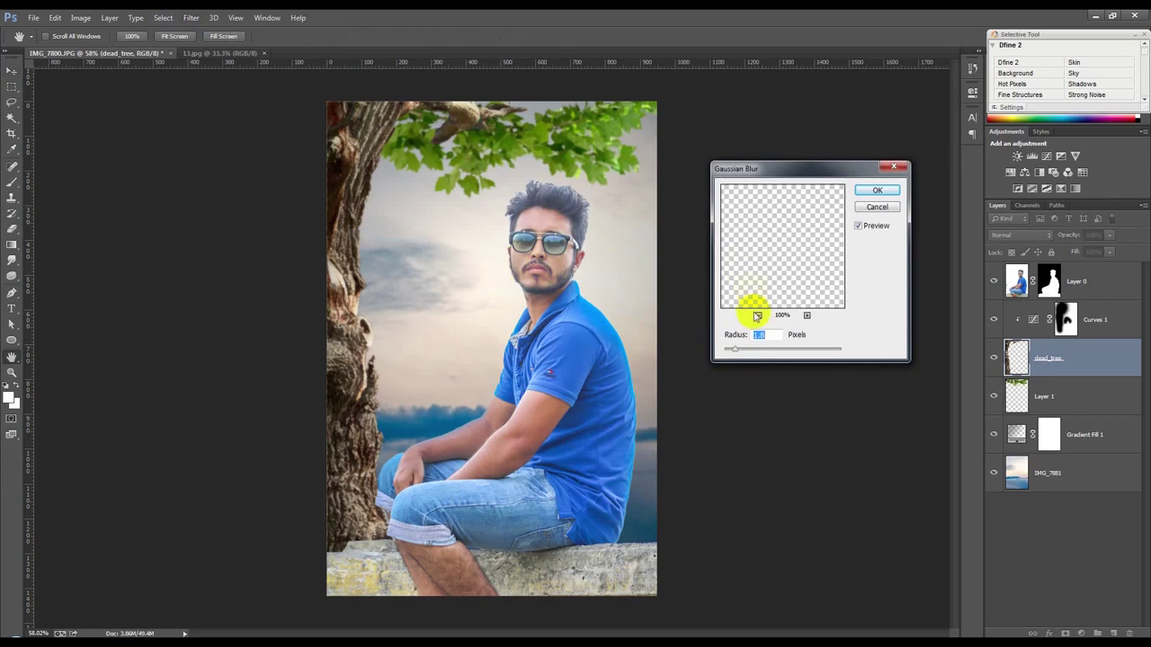
text(1)
click(876, 190)
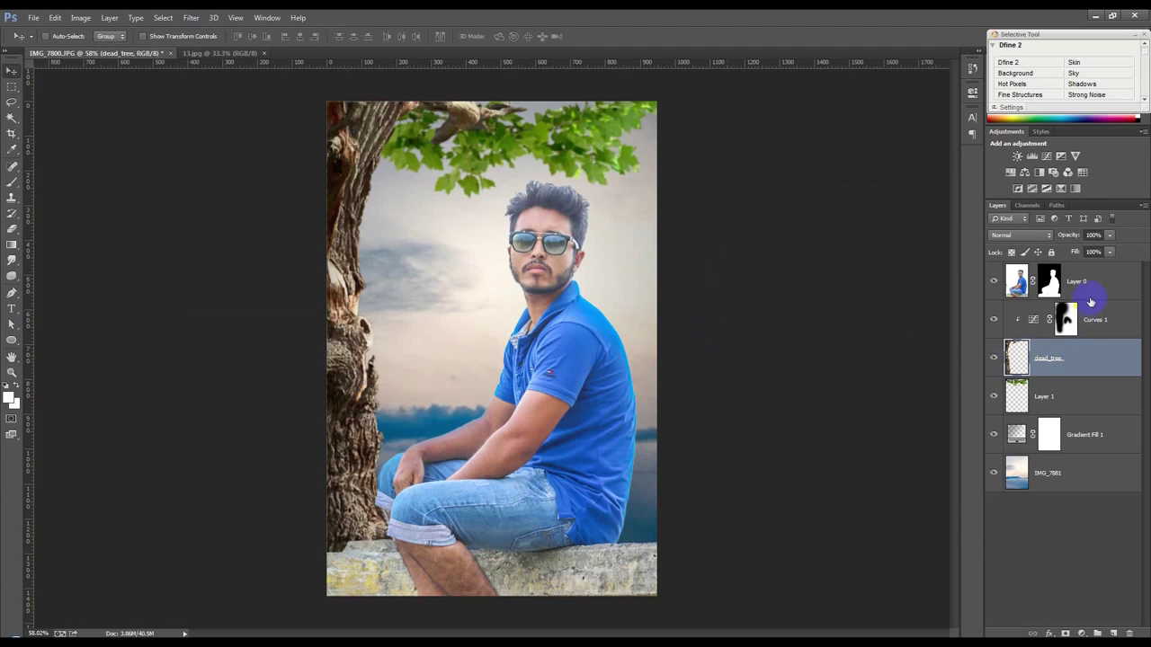
click(1090, 292)
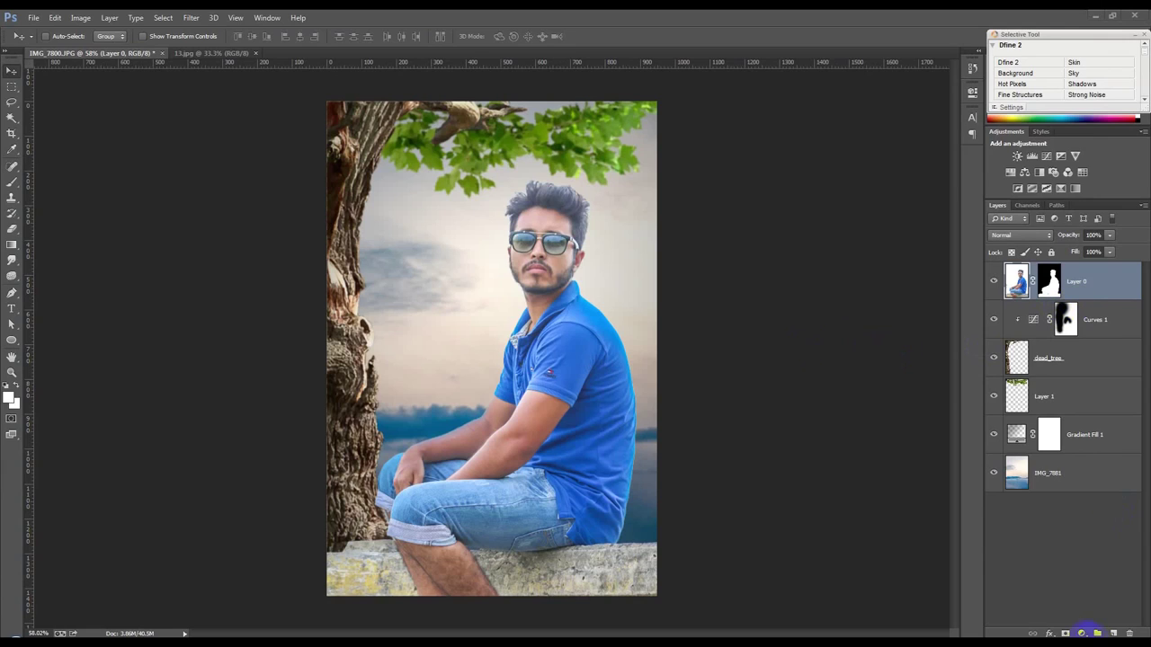
- Add a new gradient fill layer using a colour-to-transparent preset
click(1082, 633)
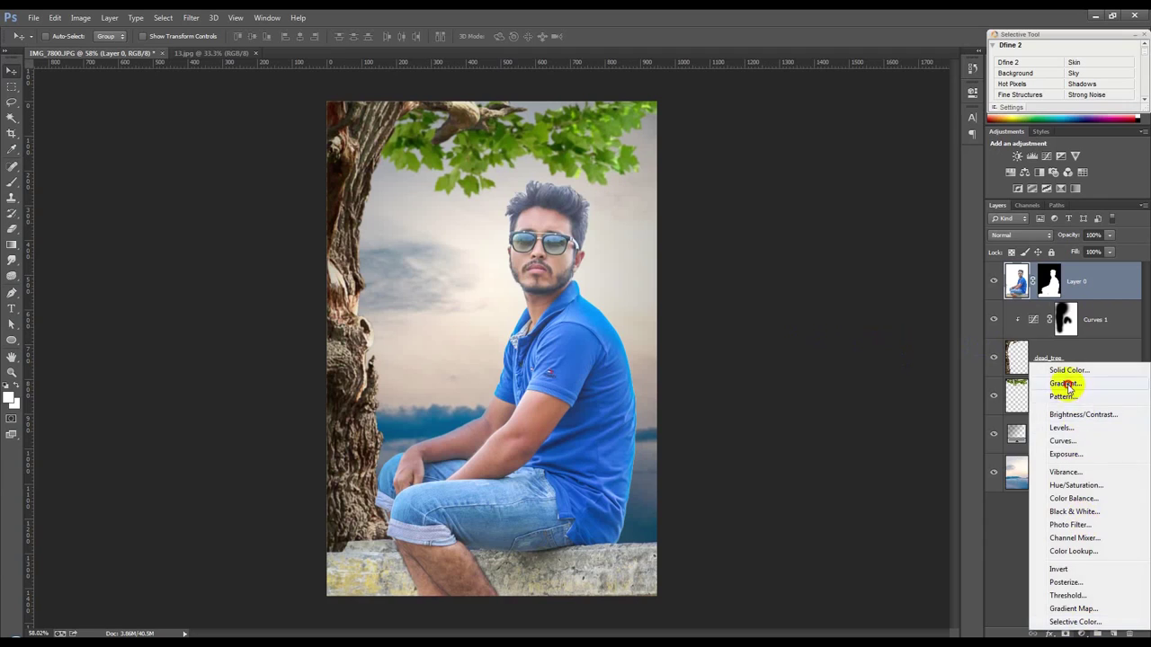
click(1067, 385)
click(878, 175)
click(845, 241)
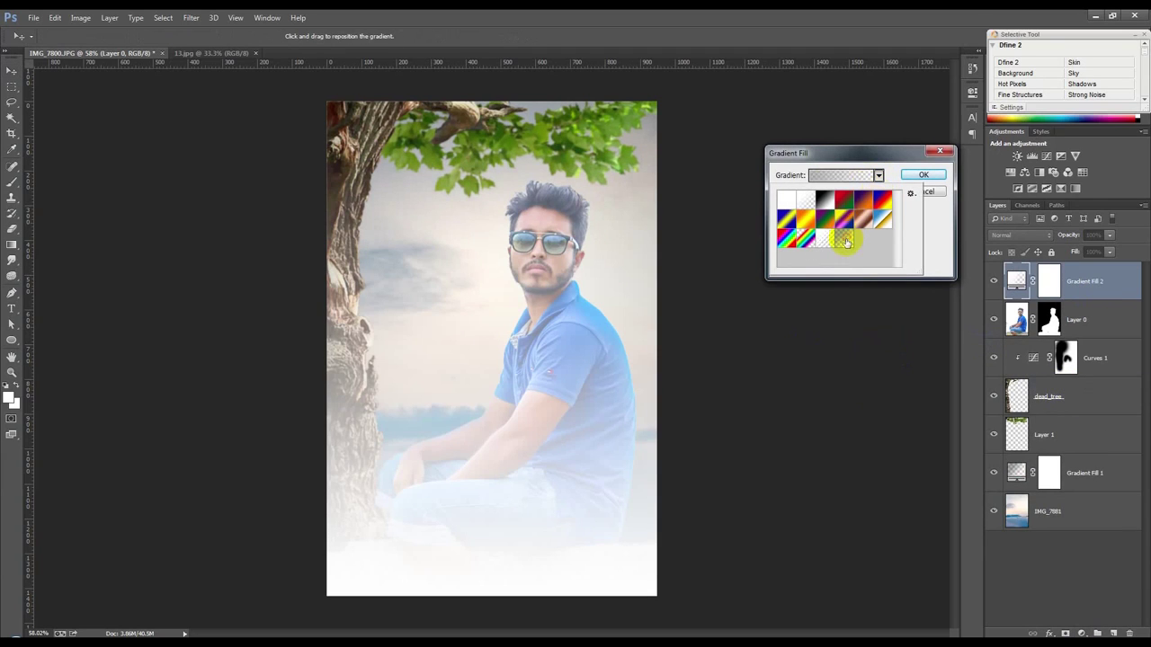
click(879, 176)
drag(540, 405, 571, 565)
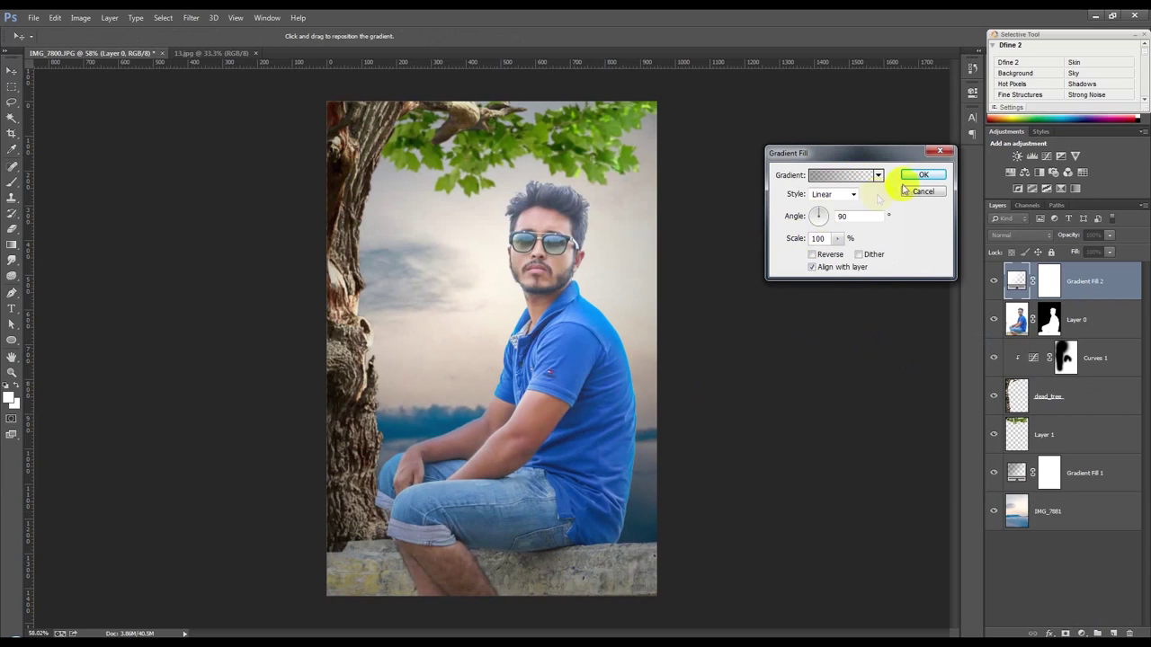
- Make Gradient Fill 2 radial and reversed, centre moved upward, at 367% scale
click(845, 194)
click(835, 217)
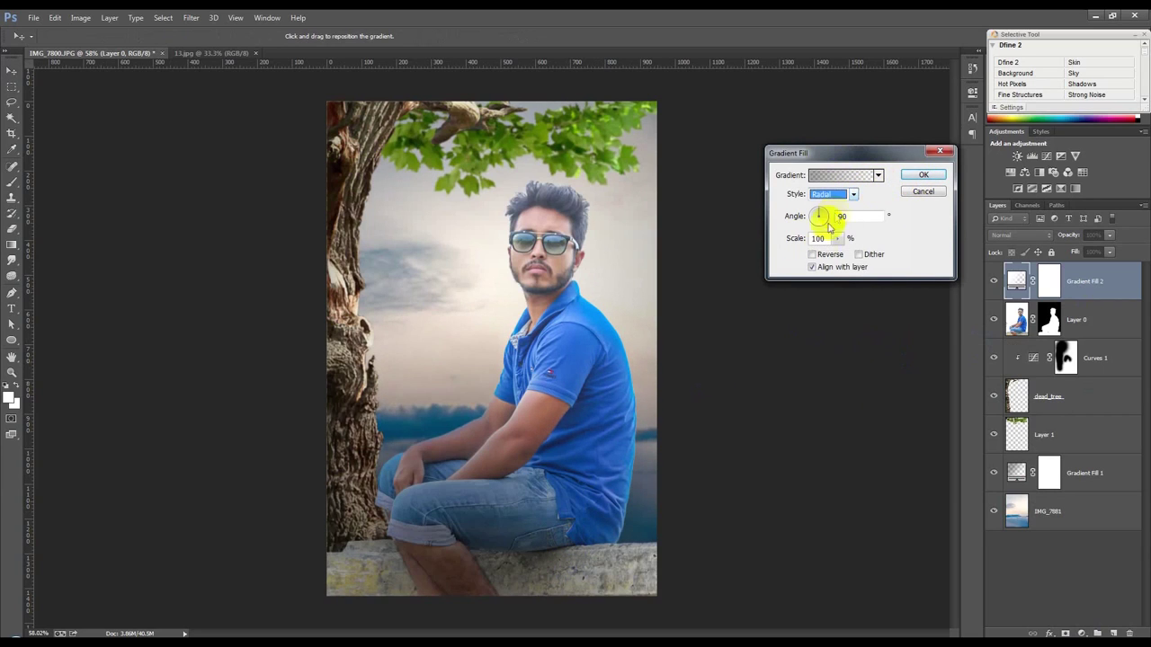
click(811, 254)
mouse_move(538, 402)
mouse_down()
mouse_move(548, 198)
mouse_move(532, 174)
mouse_move(598, 185)
mouse_up()
click(837, 238)
drag(836, 252, 857, 256)
click(689, 282)
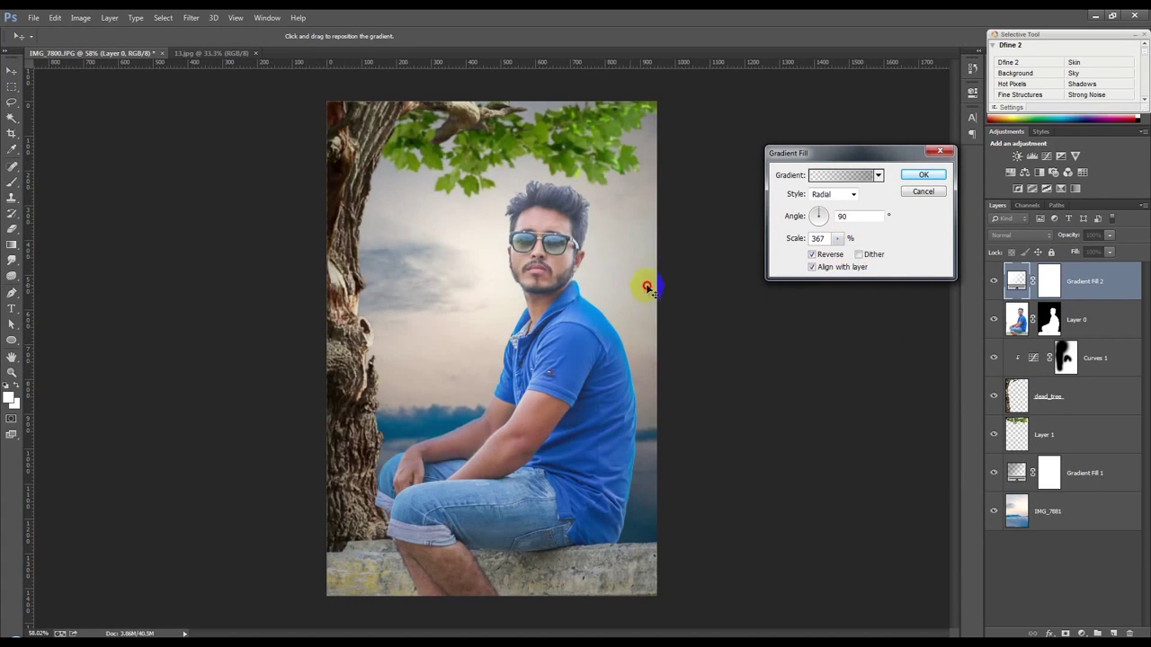
click(932, 185)
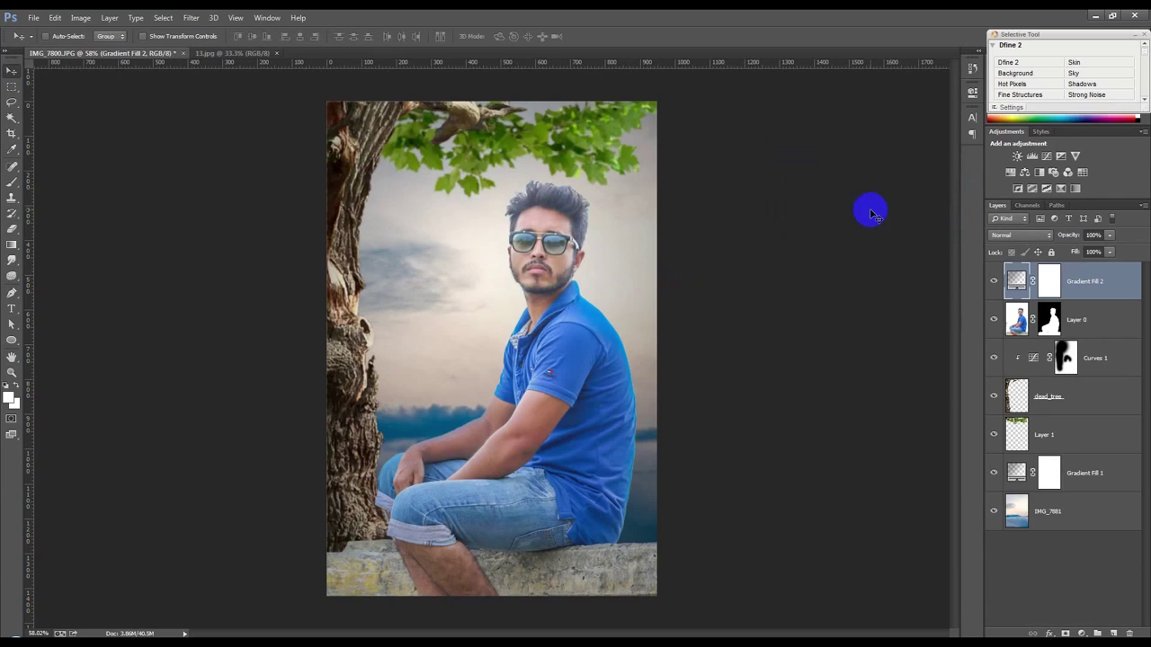
- Paint out the Gradient Fill 2 mask over the man with a 1000-pixel brush
click(1049, 281)
click(11, 183)
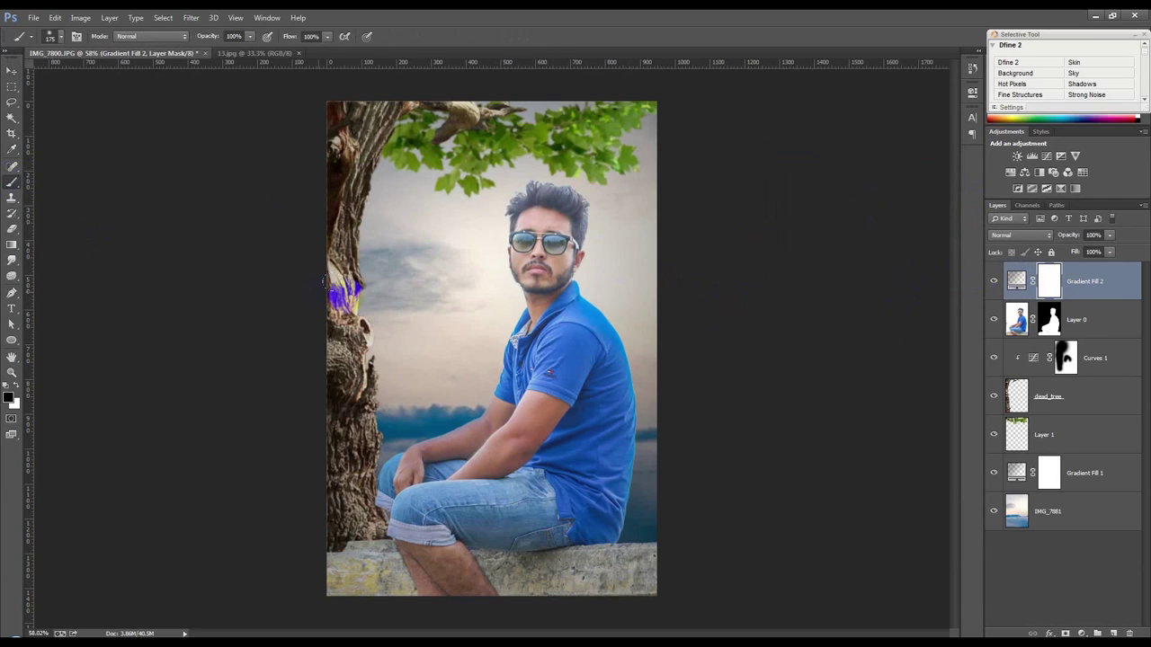
key(bracketright)
key(bracketright)
key(bracketright)
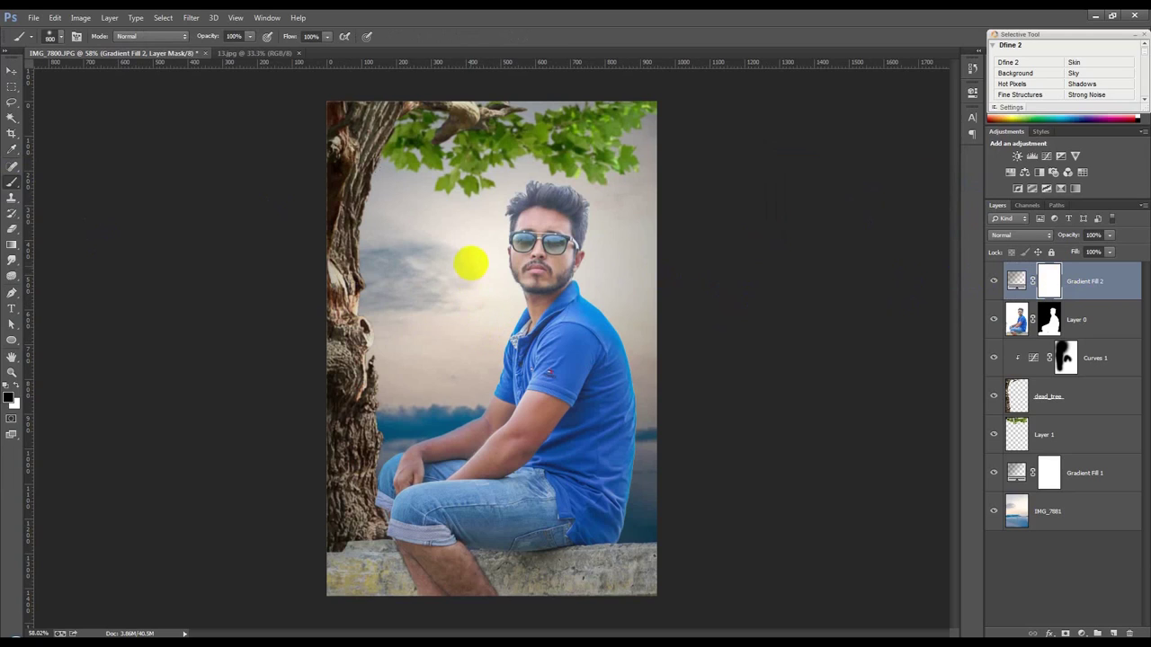
drag(471, 264, 462, 351)
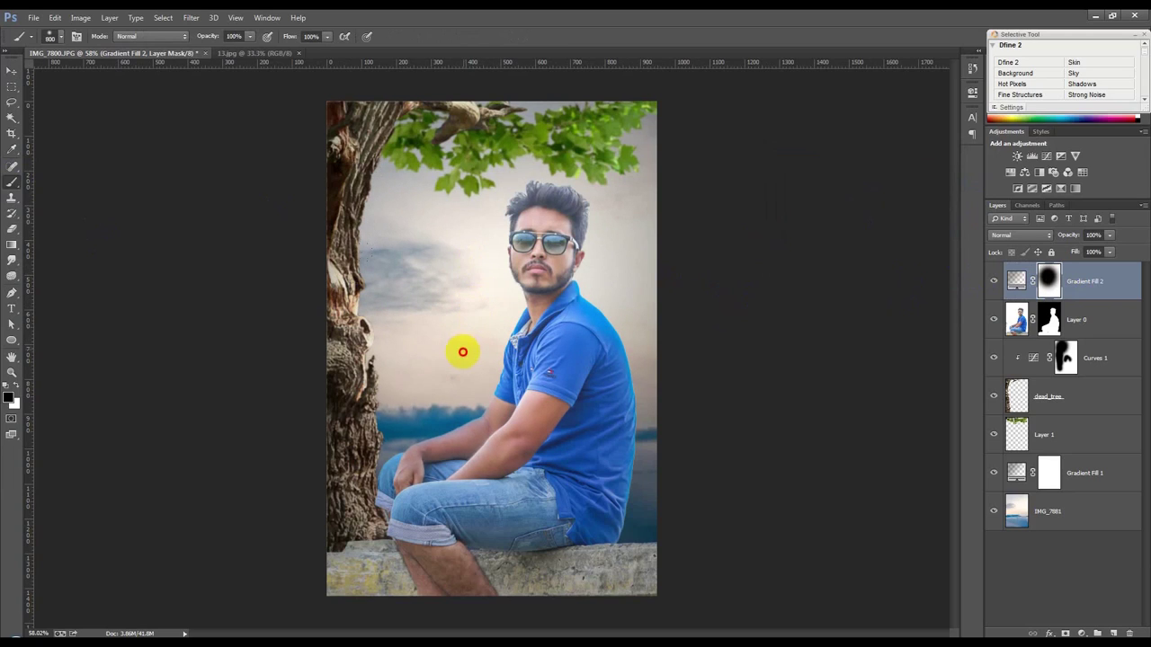
click(1097, 324)
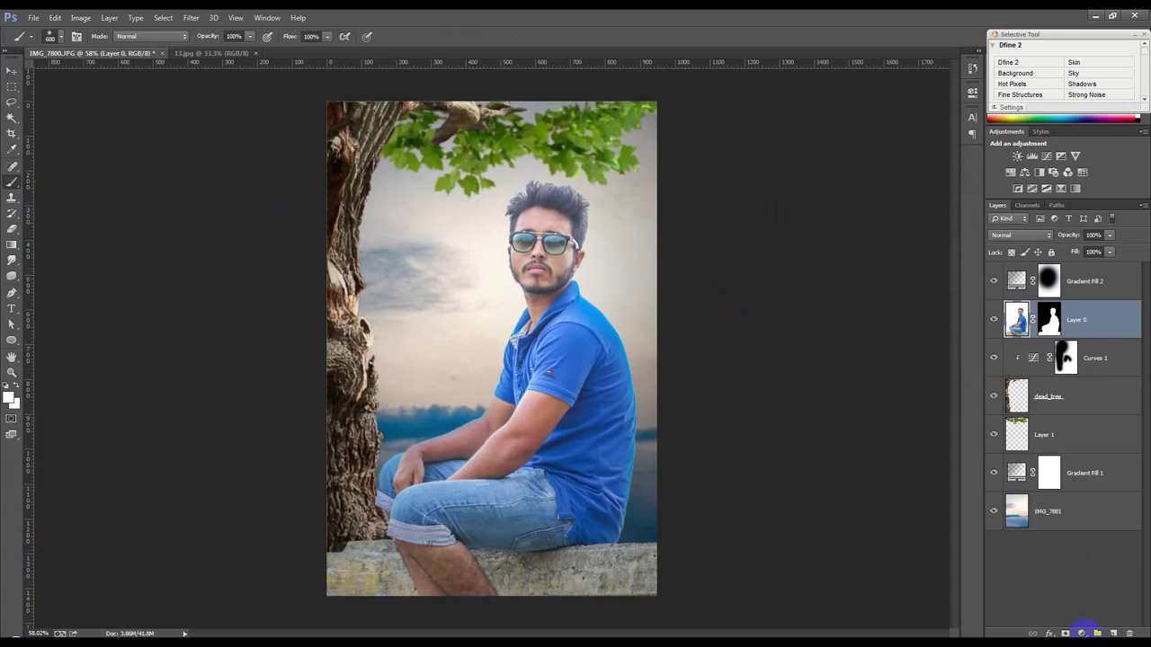
- Add a brightening Curves clipped to Layer 0, inverted and painted back over the face
click(1081, 633)
click(1065, 447)
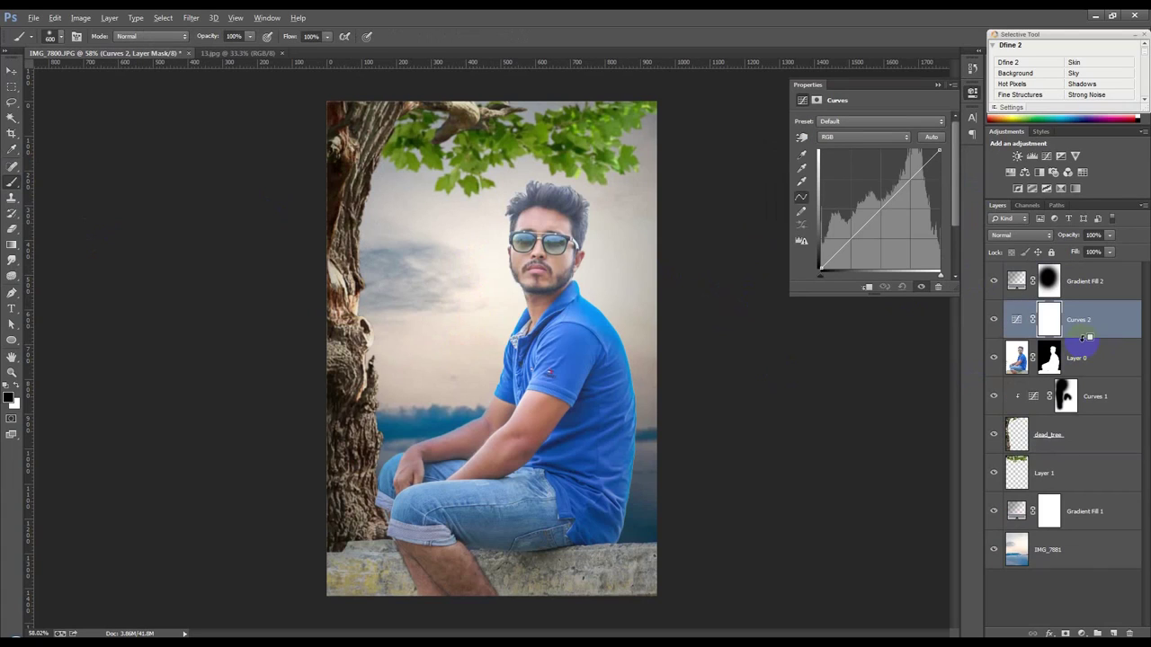
alt+click(1081, 341)
drag(939, 152, 918, 150)
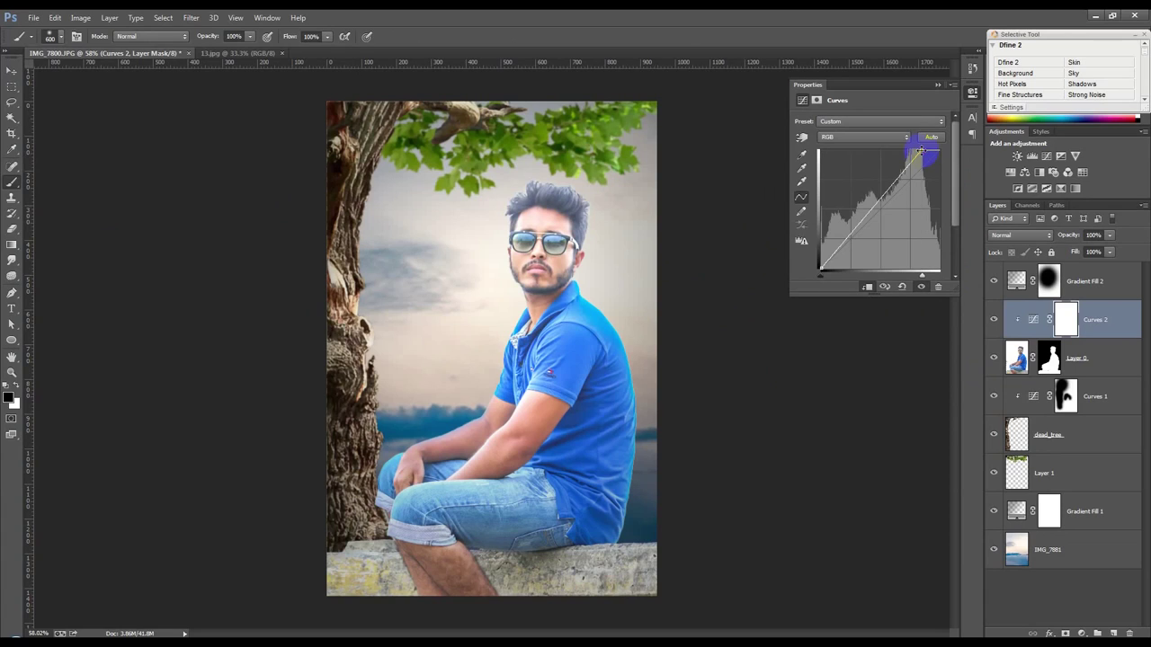
key(ctrl+i)
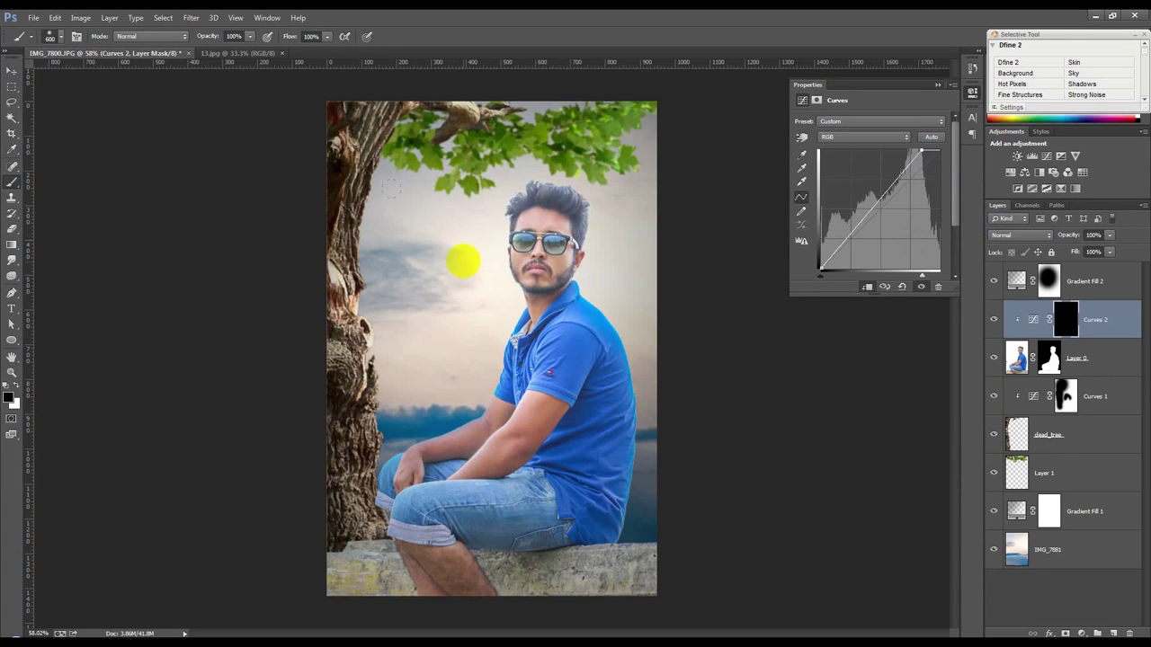
mouse_move(455, 308)
mouse_down()
mouse_move(494, 257)
mouse_move(450, 231)
mouse_move(475, 175)
mouse_move(450, 365)
mouse_move(409, 423)
mouse_move(359, 423)
mouse_up()
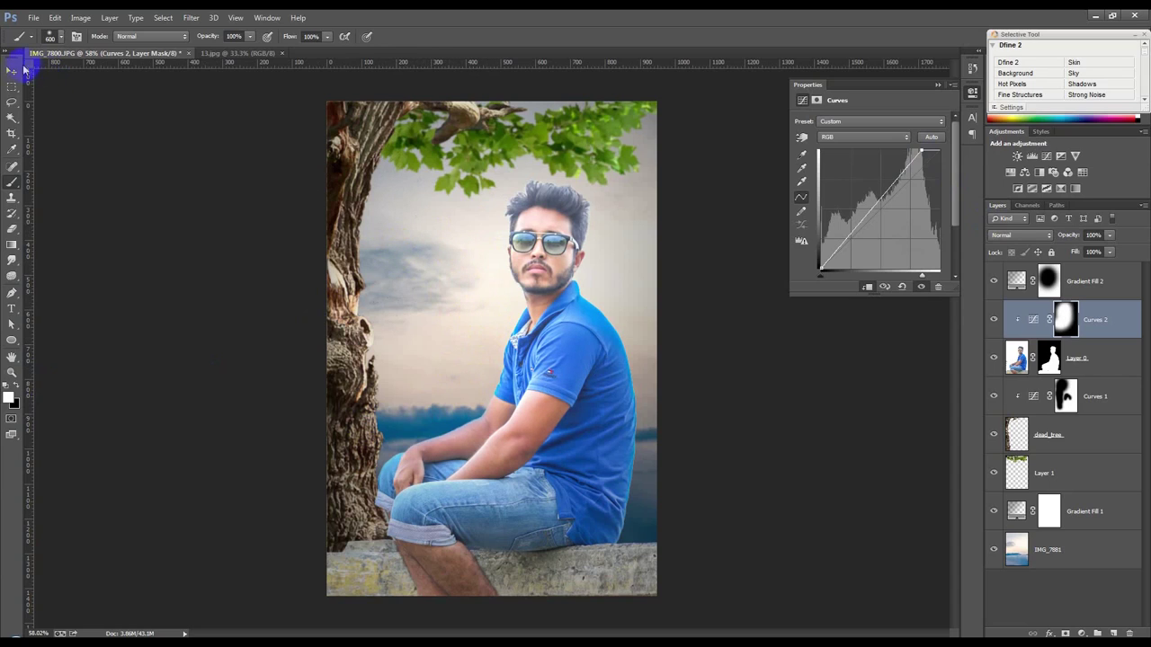
- Paint the Curves 1 mask beside the tree and delete the unwanted Layer 2
click(1063, 396)
mouse_move(446, 300)
mouse_down()
mouse_move(425, 294)
mouse_move(452, 315)
mouse_move(517, 324)
mouse_up()
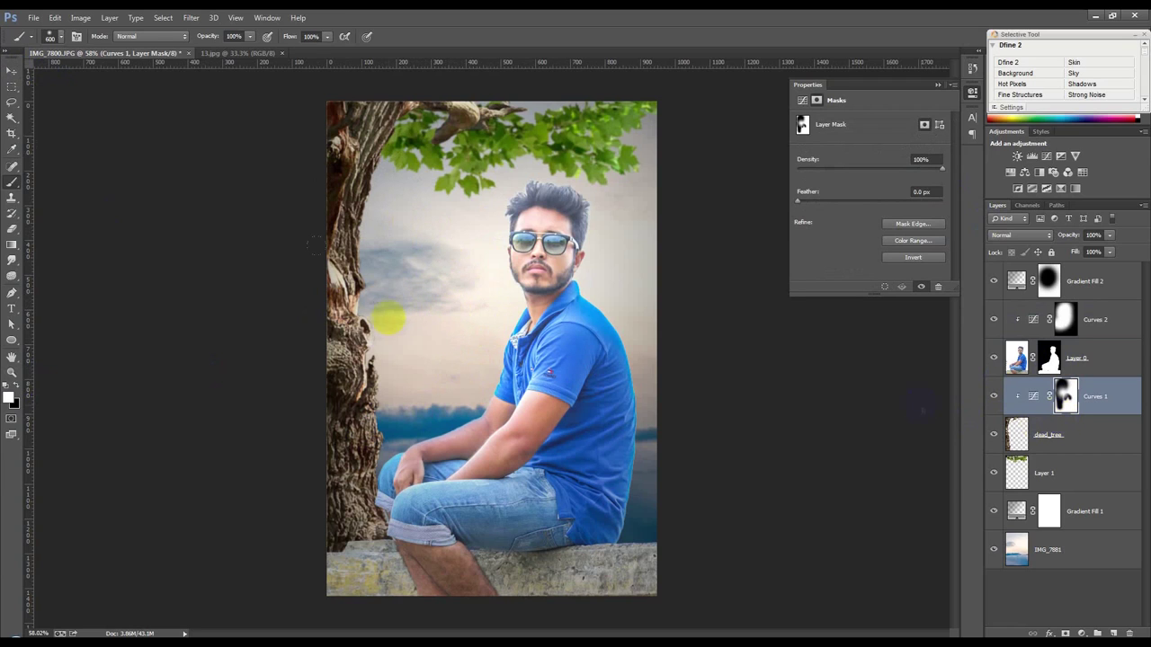
click(11, 71)
scroll(404, 369, down, 3)
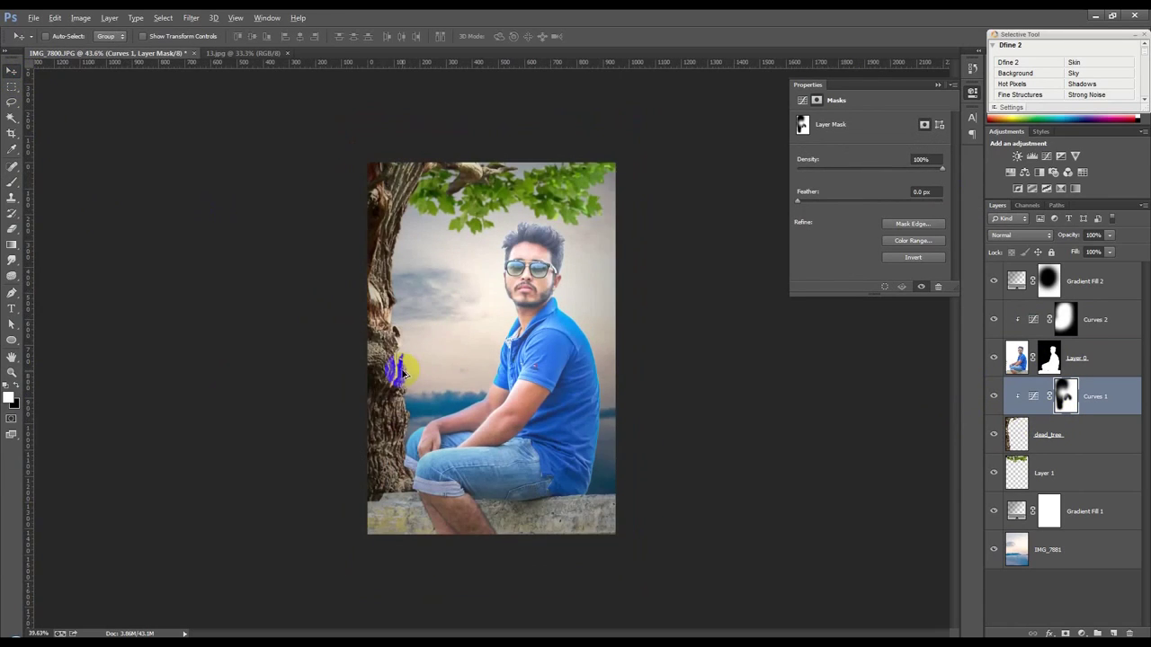
click(938, 87)
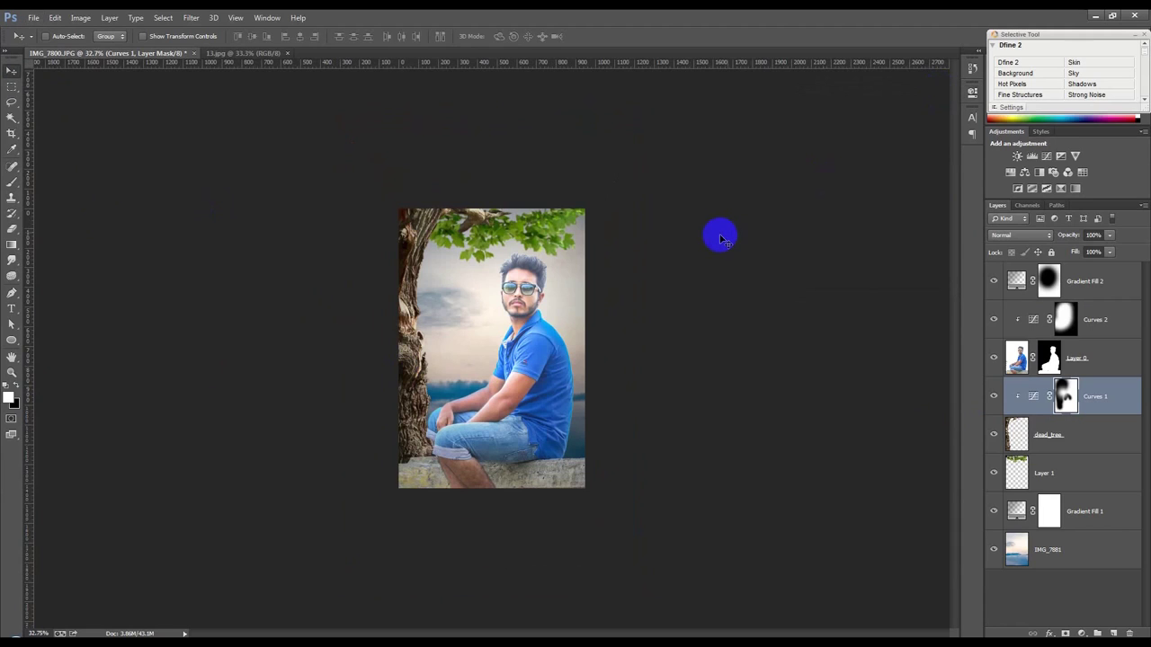
scroll(704, 376, up, 3)
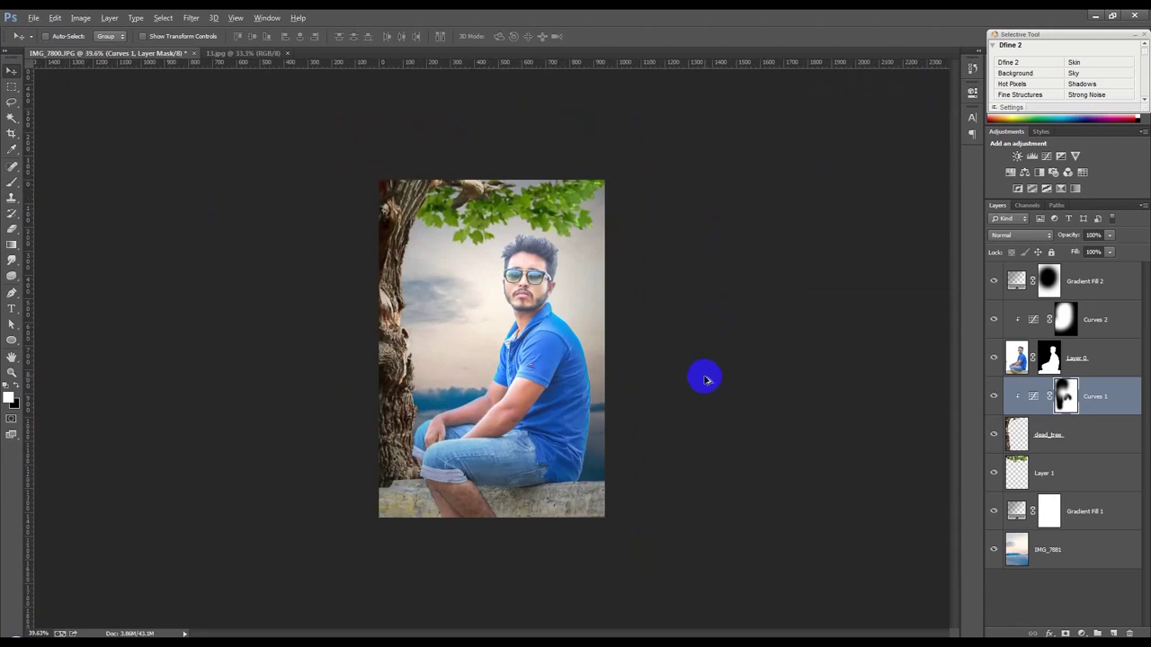
click(1104, 289)
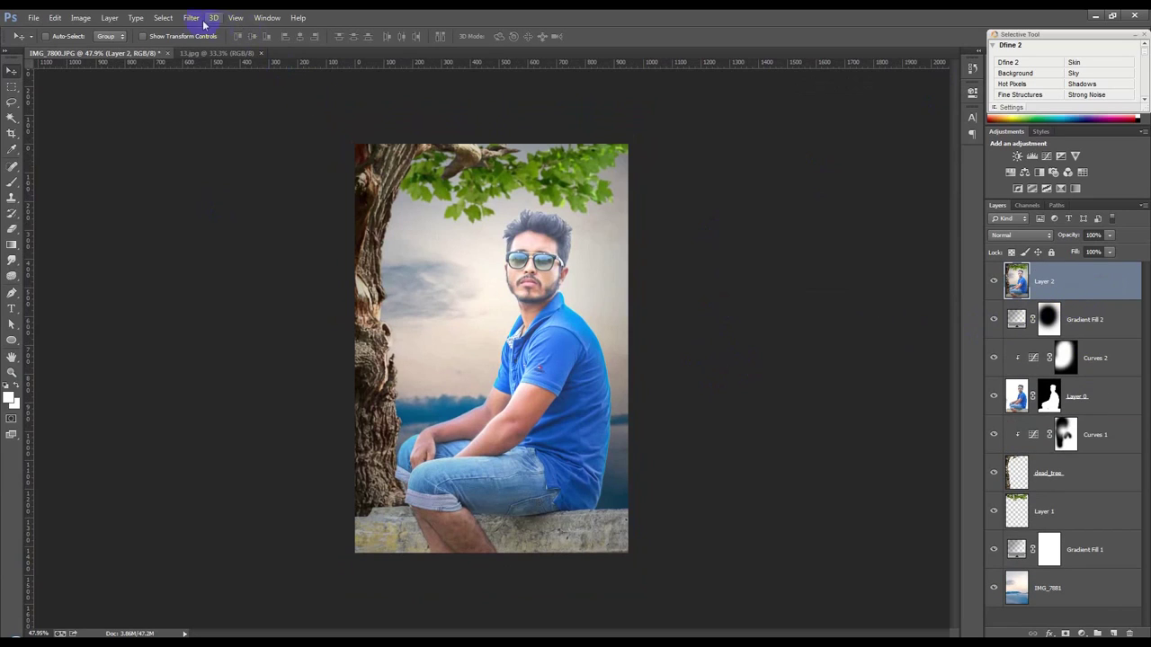
key(Delete)
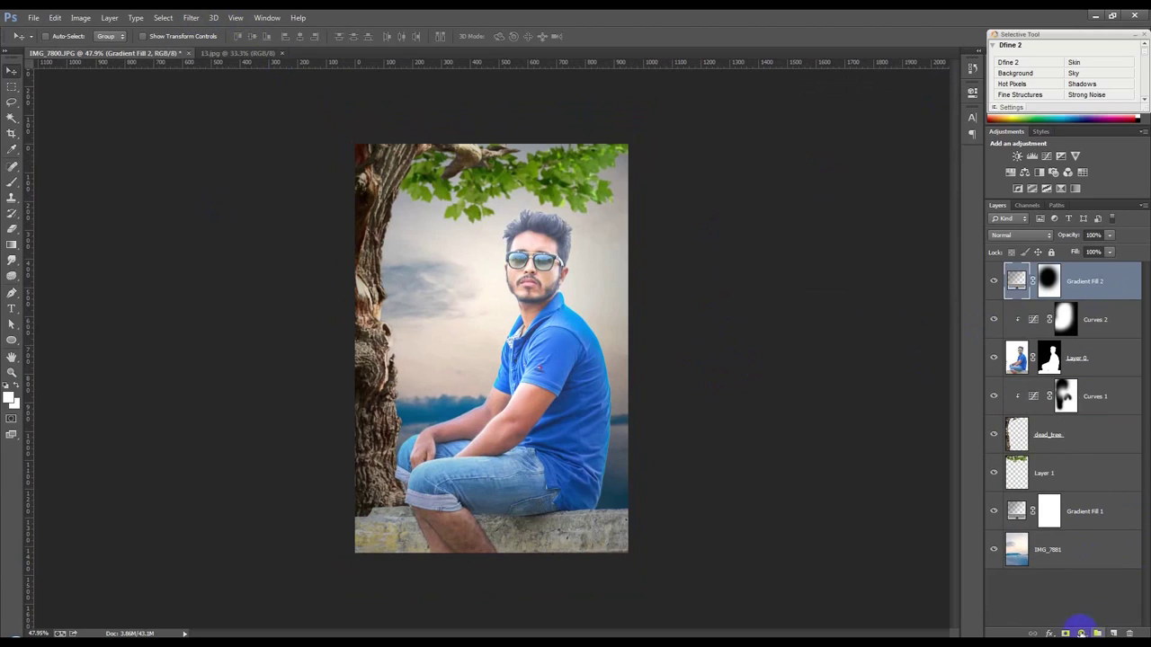
- Add a reversed purple-to-orange radial gradient fill centred near the head at 179%
click(1080, 633)
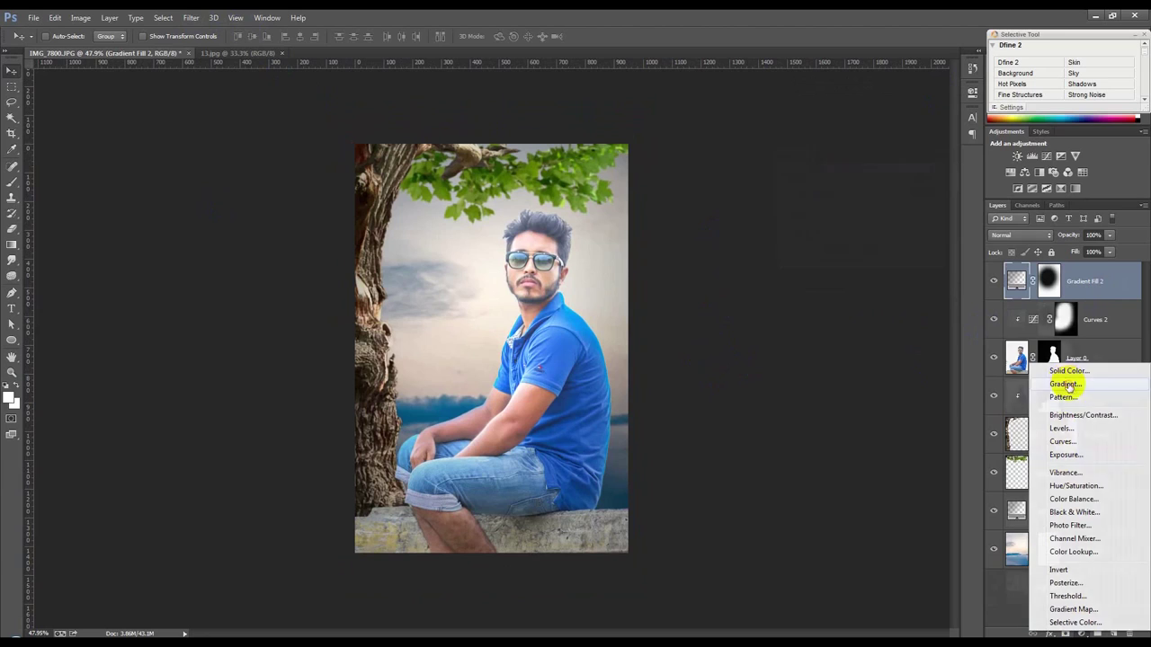
click(1066, 384)
click(878, 175)
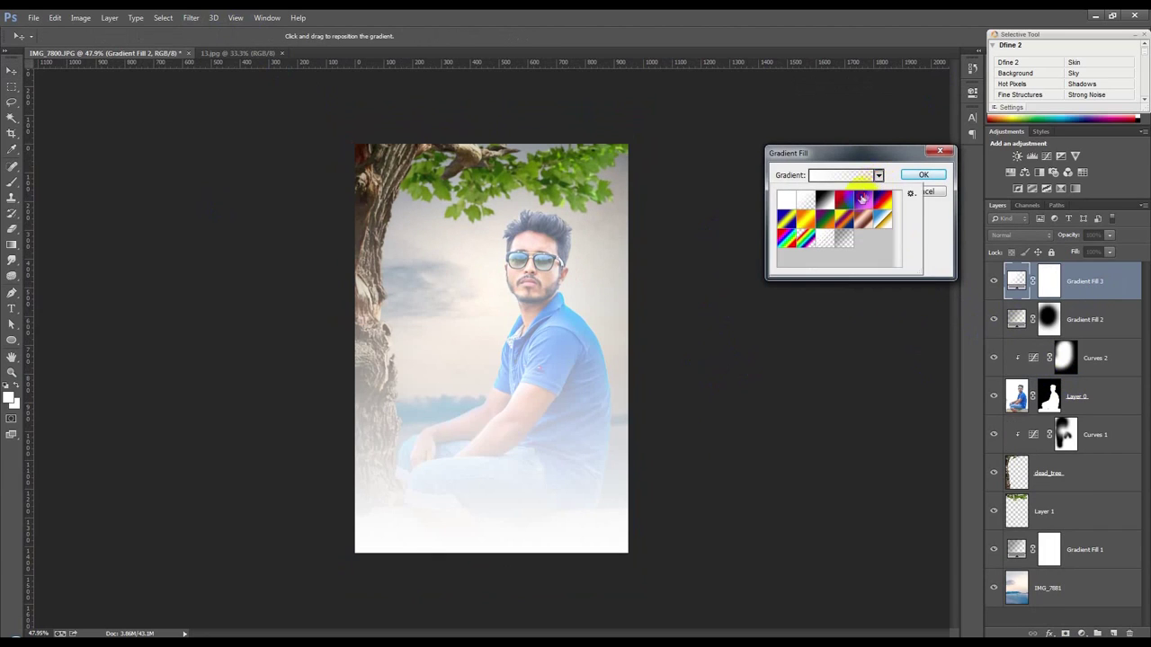
click(861, 198)
click(878, 175)
click(836, 194)
click(834, 217)
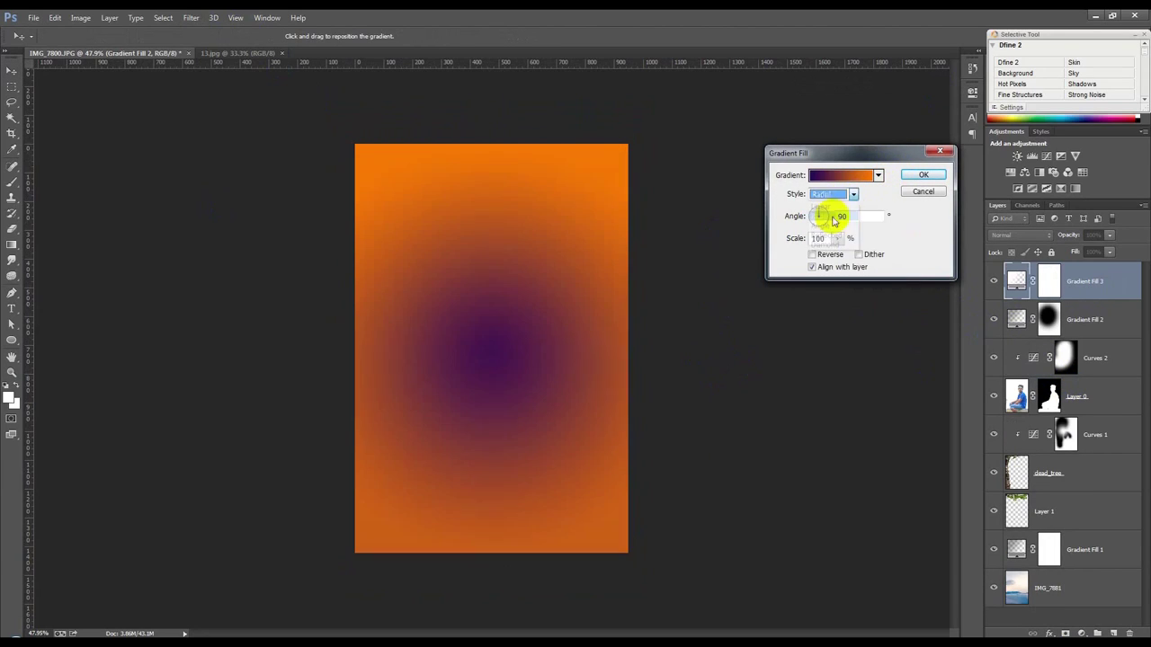
click(812, 254)
mouse_move(452, 357)
mouse_down()
mouse_move(449, 313)
mouse_move(449, 332)
mouse_up()
click(833, 238)
drag(835, 242, 838, 245)
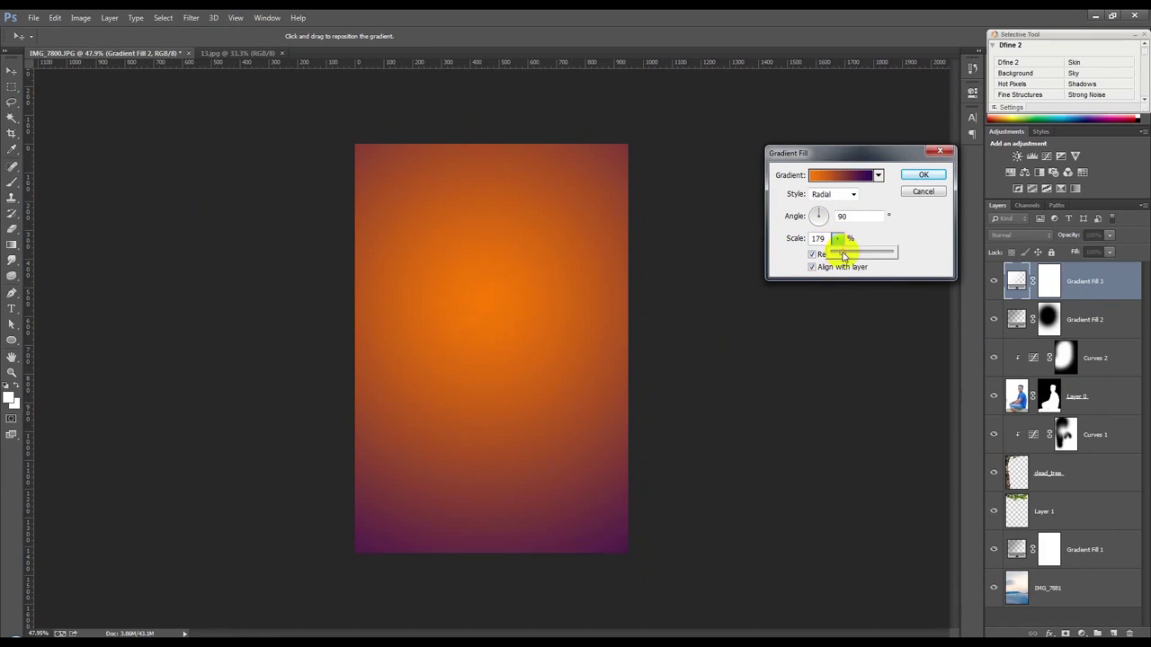
click(922, 176)
- Blend Gradient Fill 3 in Soft Light at about 42% opacity
click(1010, 235)
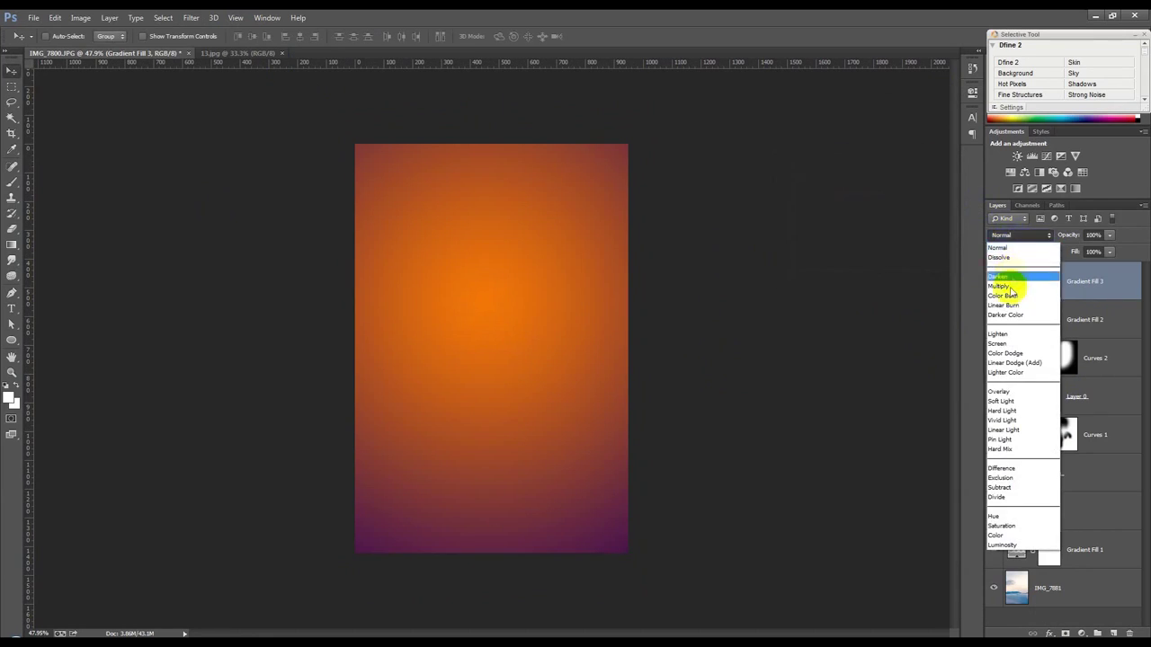
click(1001, 401)
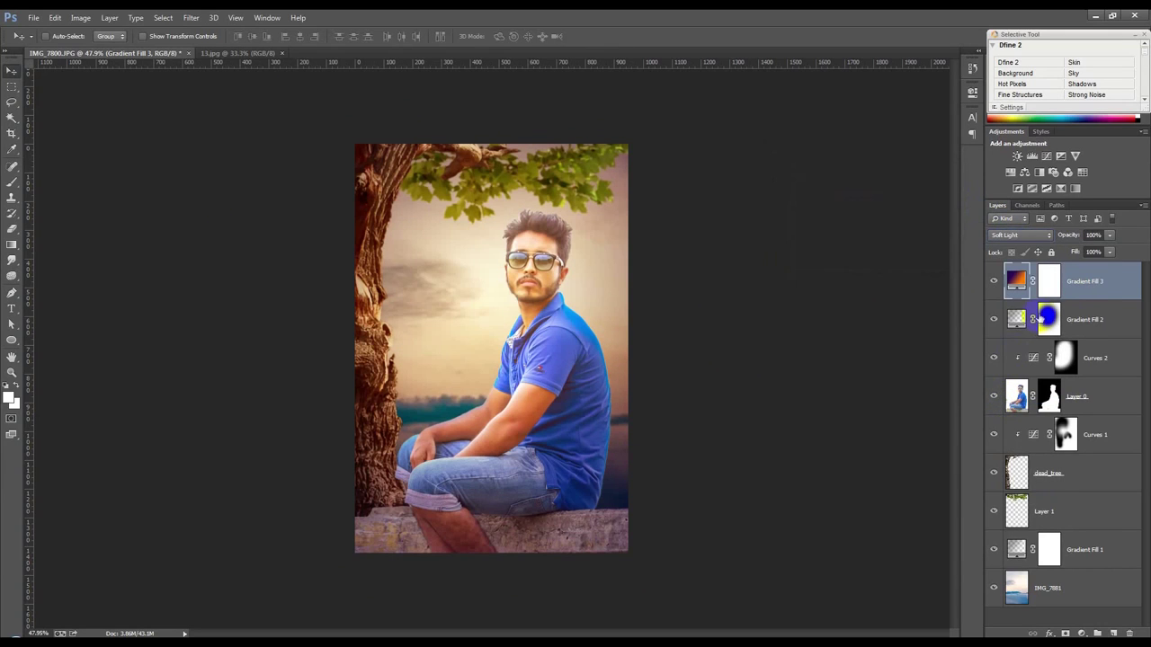
drag(1043, 236, 1030, 240)
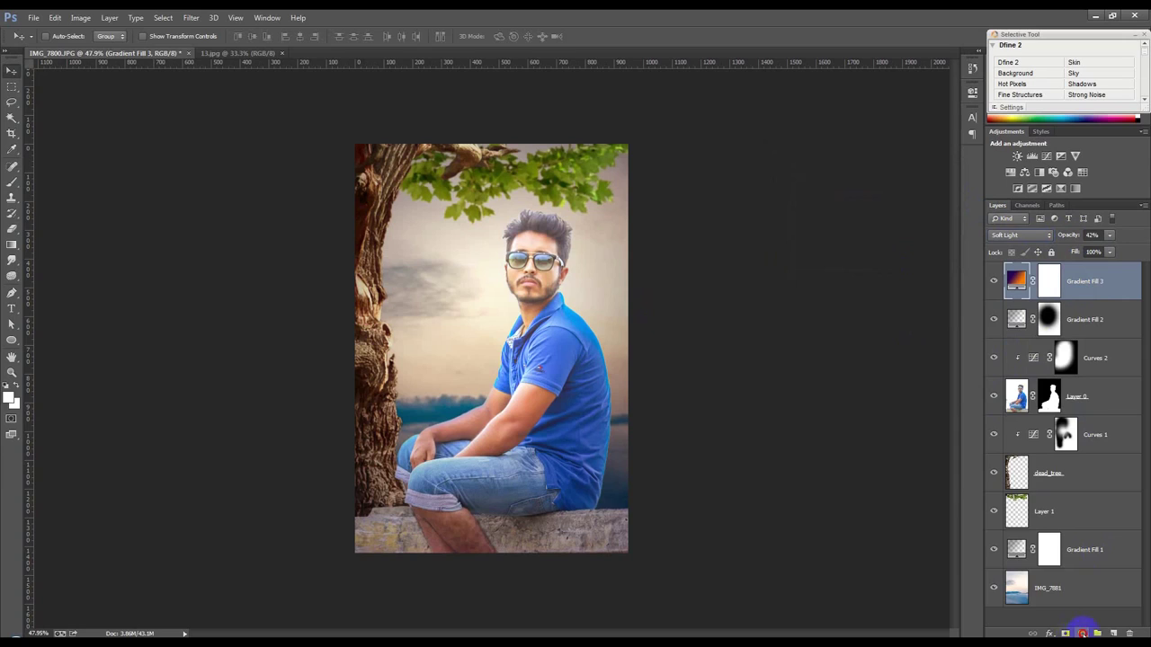
- Add a Threshold adjustment layer, then delete it
click(1081, 632)
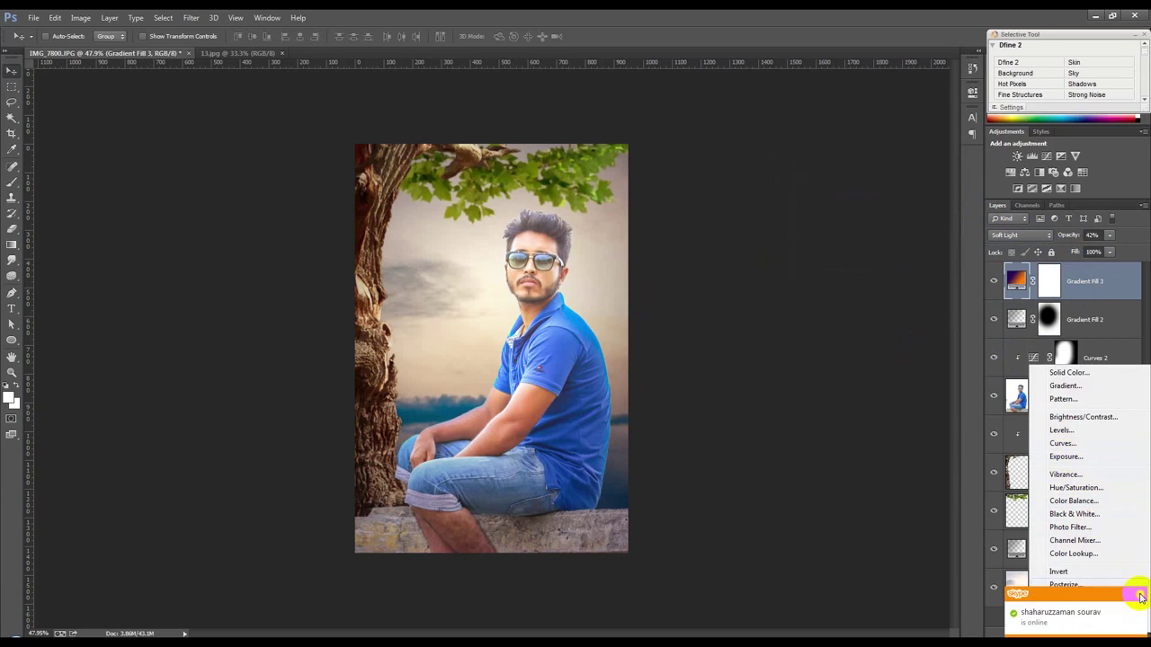
click(1139, 596)
click(1090, 281)
click(1130, 632)
click(545, 245)
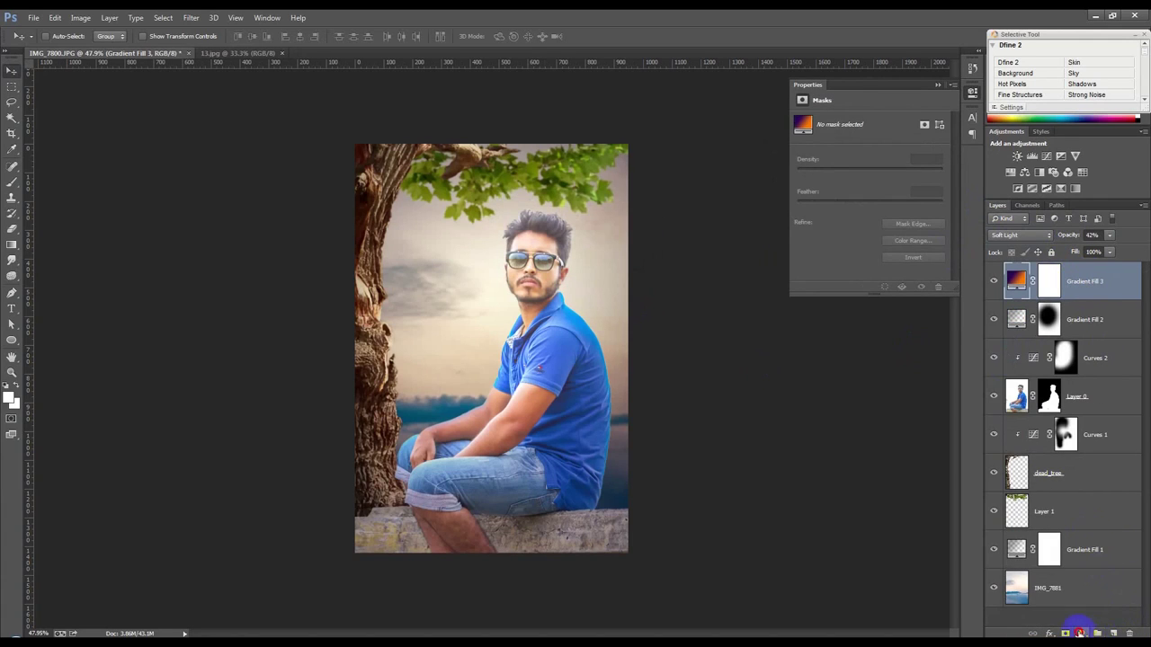
- Add a Color Balance layer with midtones Cyan-Red -25 and Yellow-Blue +24
click(1079, 632)
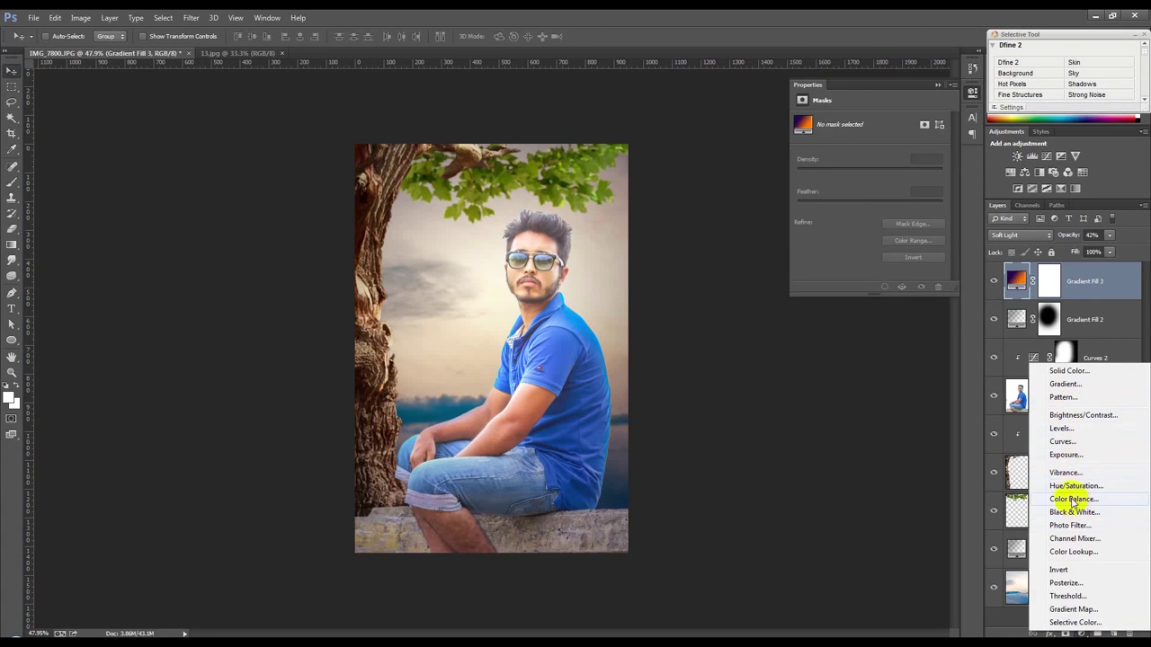
click(1073, 499)
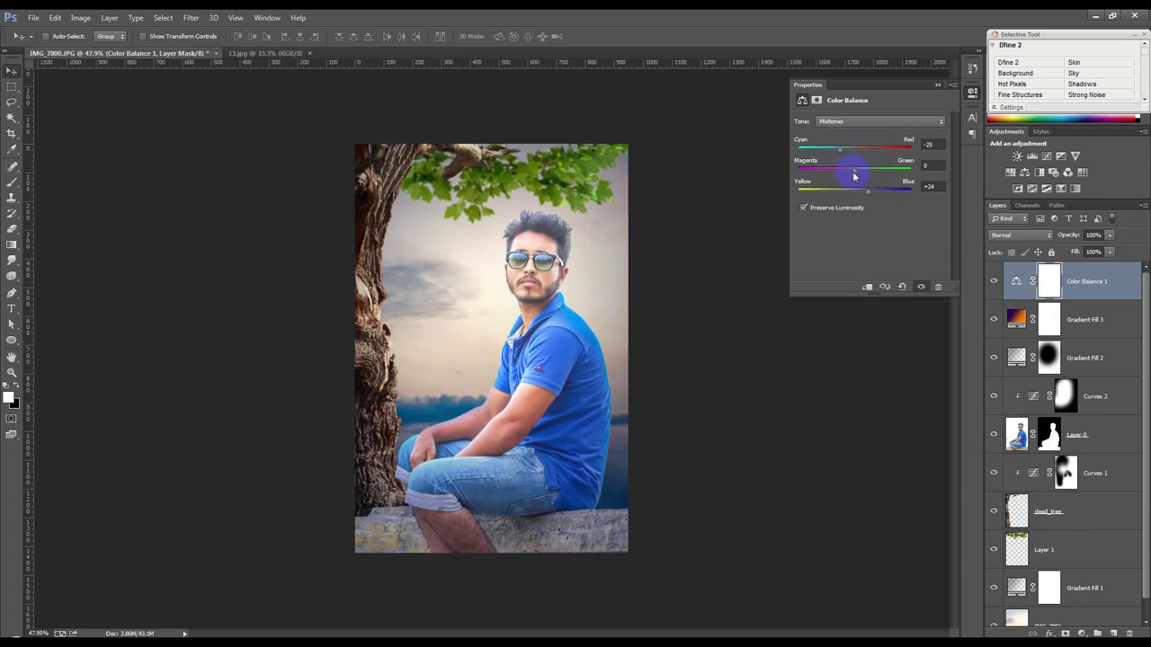
drag(862, 176, 868, 173)
click(936, 85)
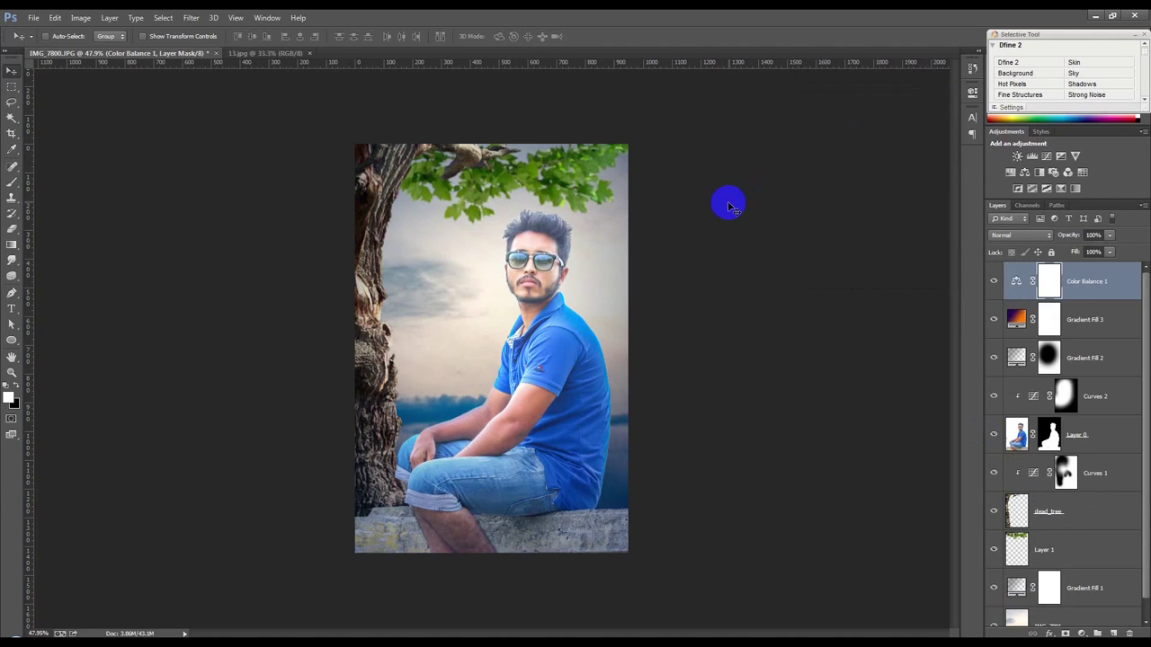
key(ctrl+plus)
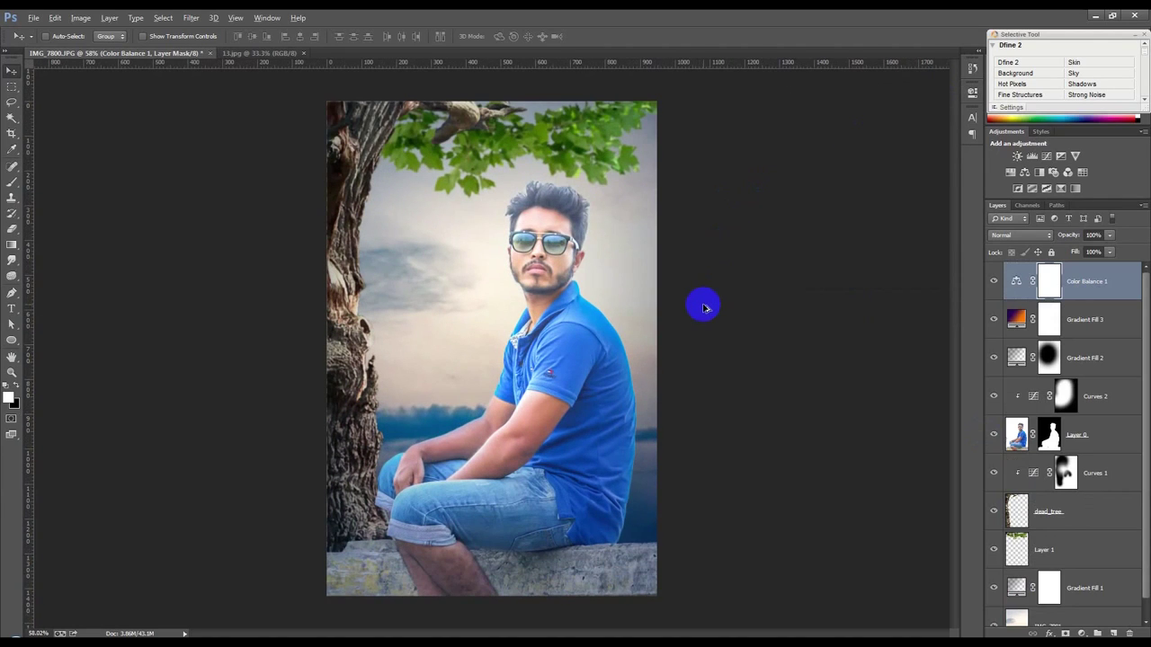
- Hide and delete Color Balance 1, then make Gradient Fill 3 visible again
click(994, 282)
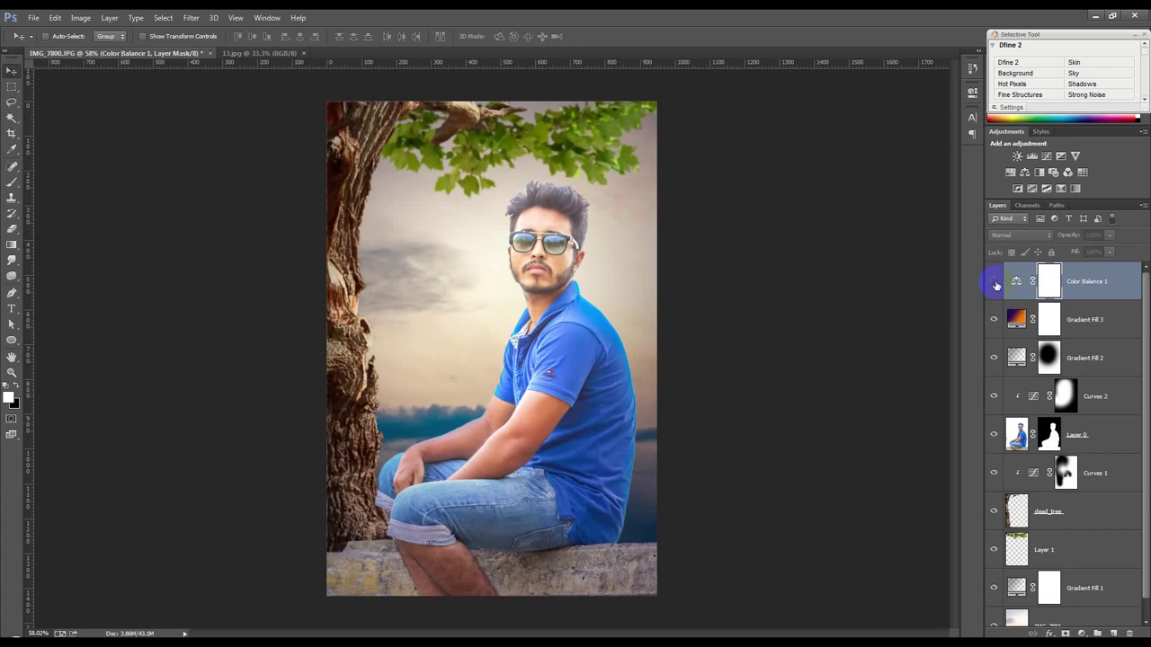
key(Delete)
click(992, 281)
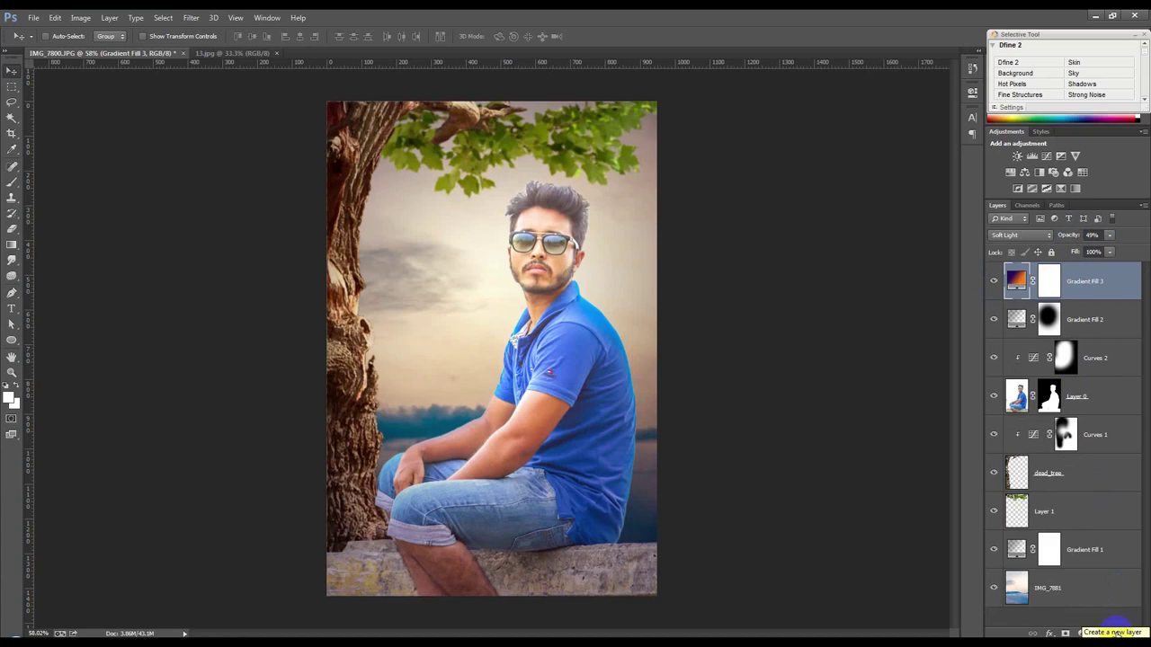
- Fill a new Layer 2 with the merged image via Apply Image and open Camera Raw Filter
click(1112, 631)
click(80, 17)
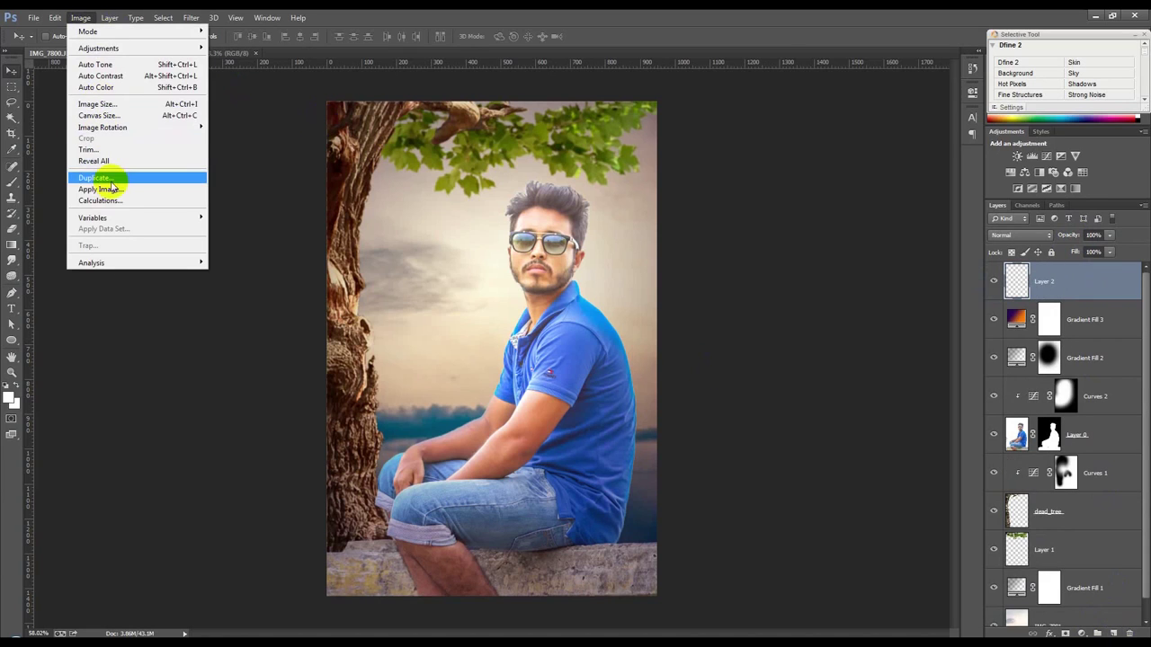
click(101, 189)
click(674, 193)
click(191, 17)
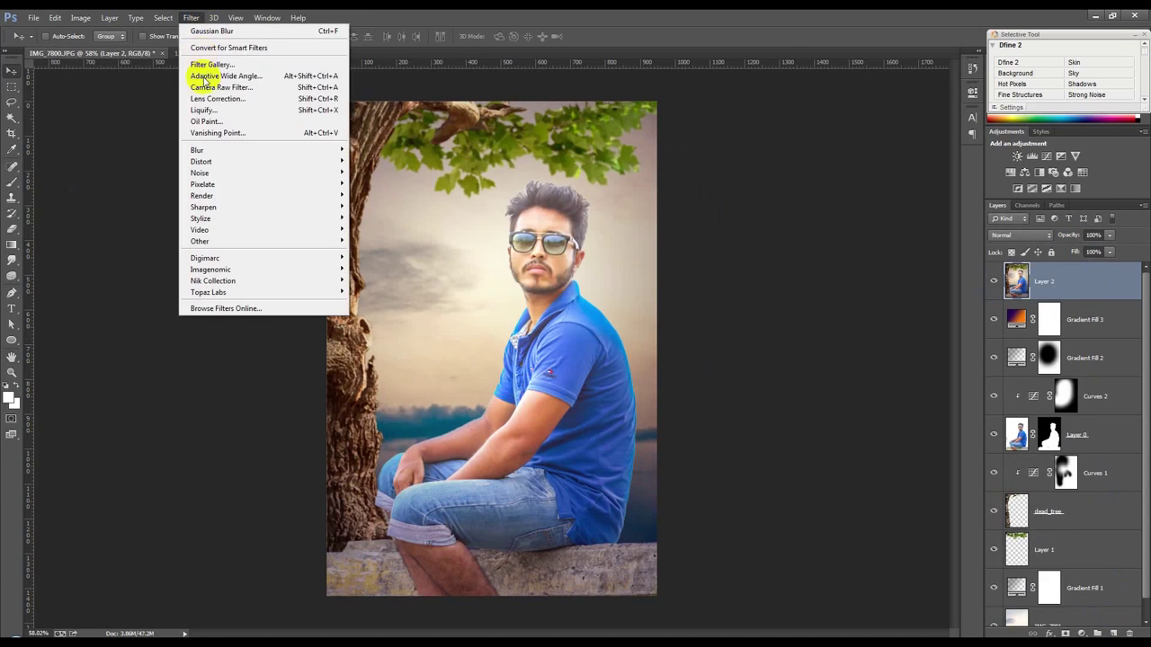
click(220, 87)
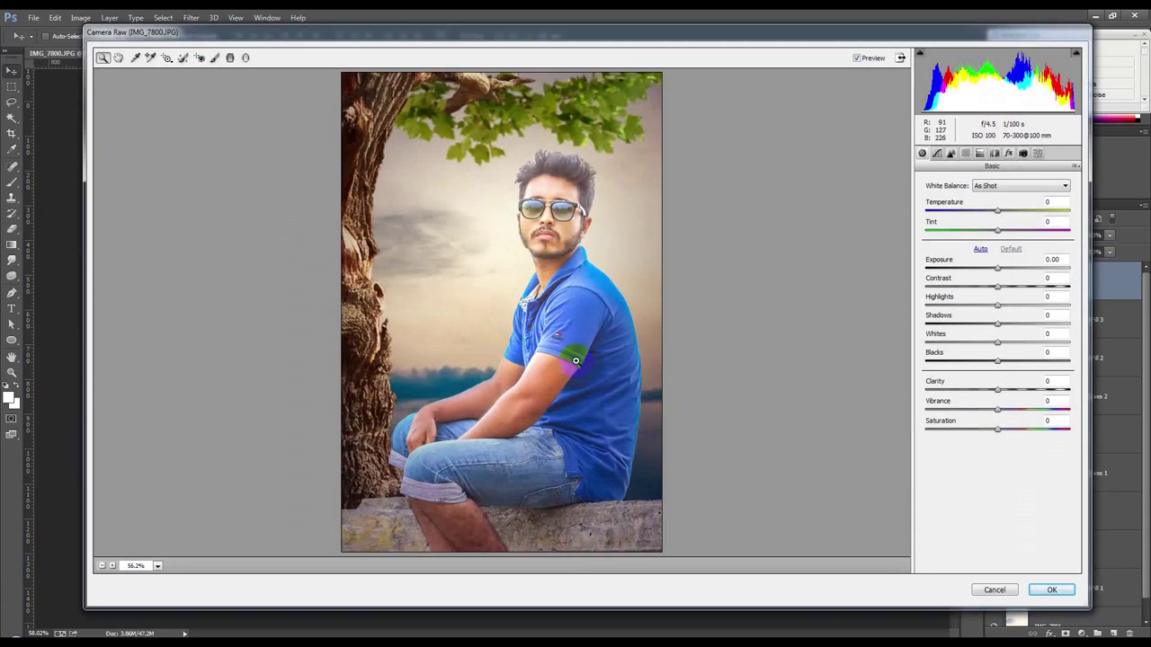
- Draw a diagonal graduated filter from the rock toward the face at Exposure -0.45, slightly more saturated
click(230, 59)
drag(418, 497, 497, 207)
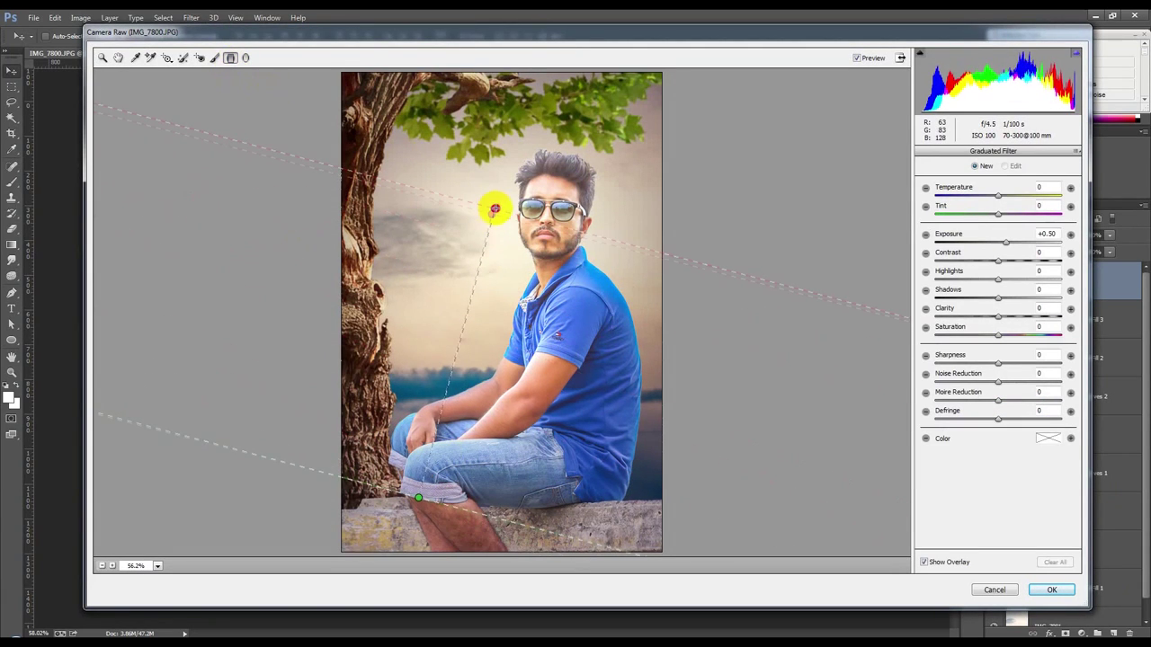
drag(1001, 245, 985, 252)
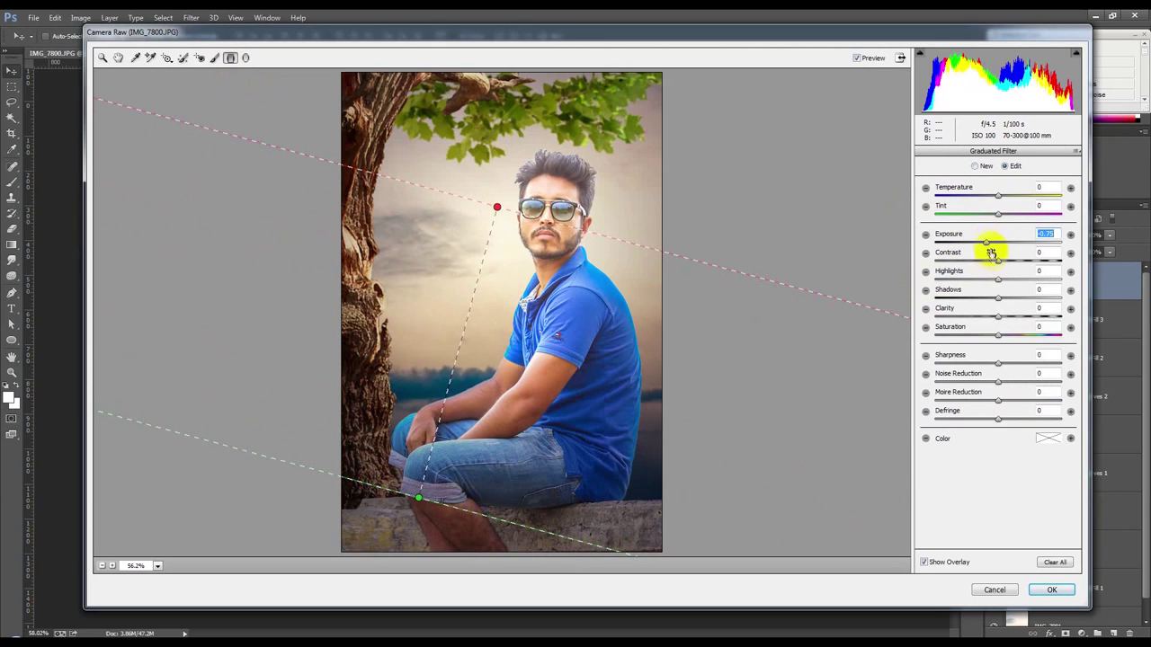
drag(990, 243, 992, 242)
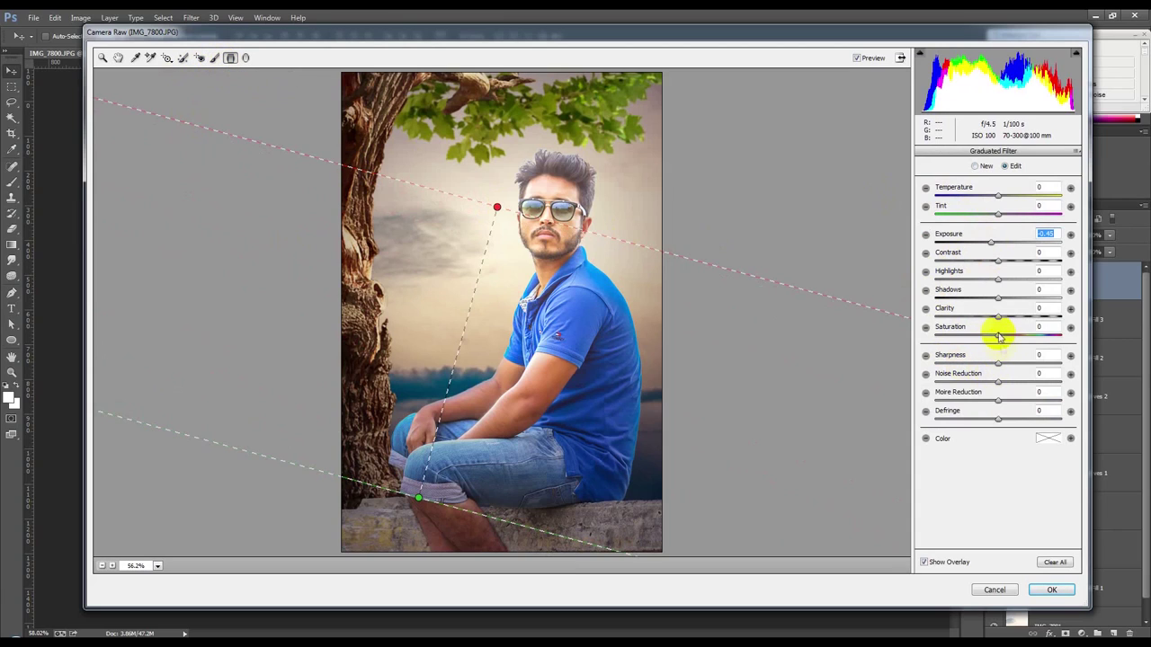
drag(998, 338, 1003, 337)
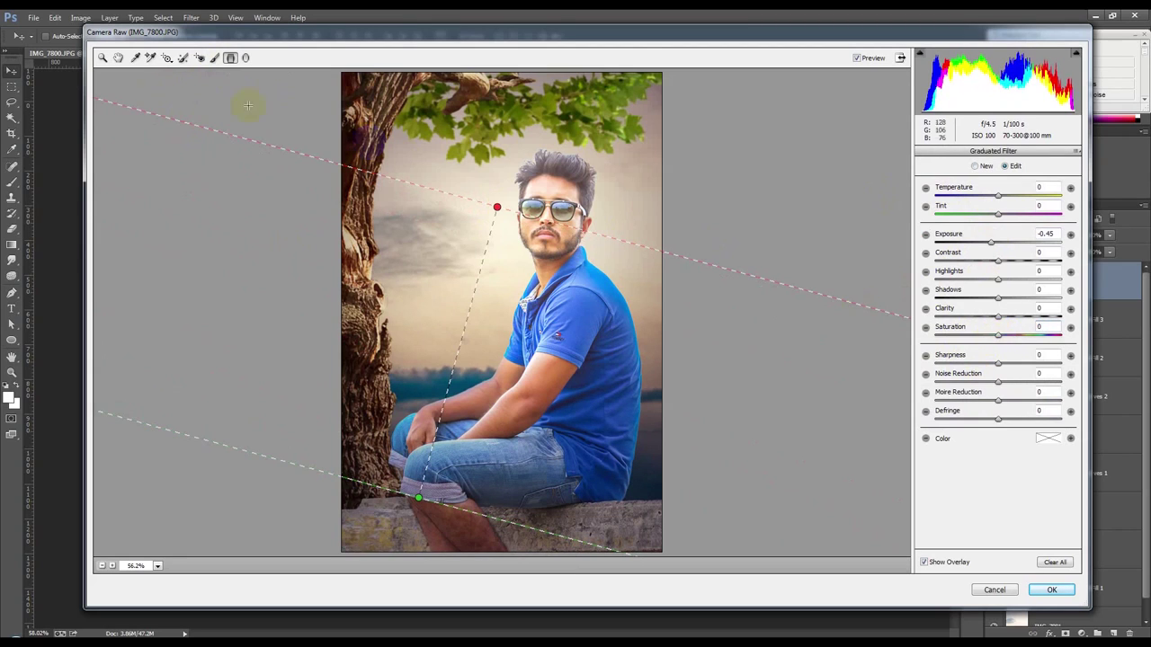
click(118, 57)
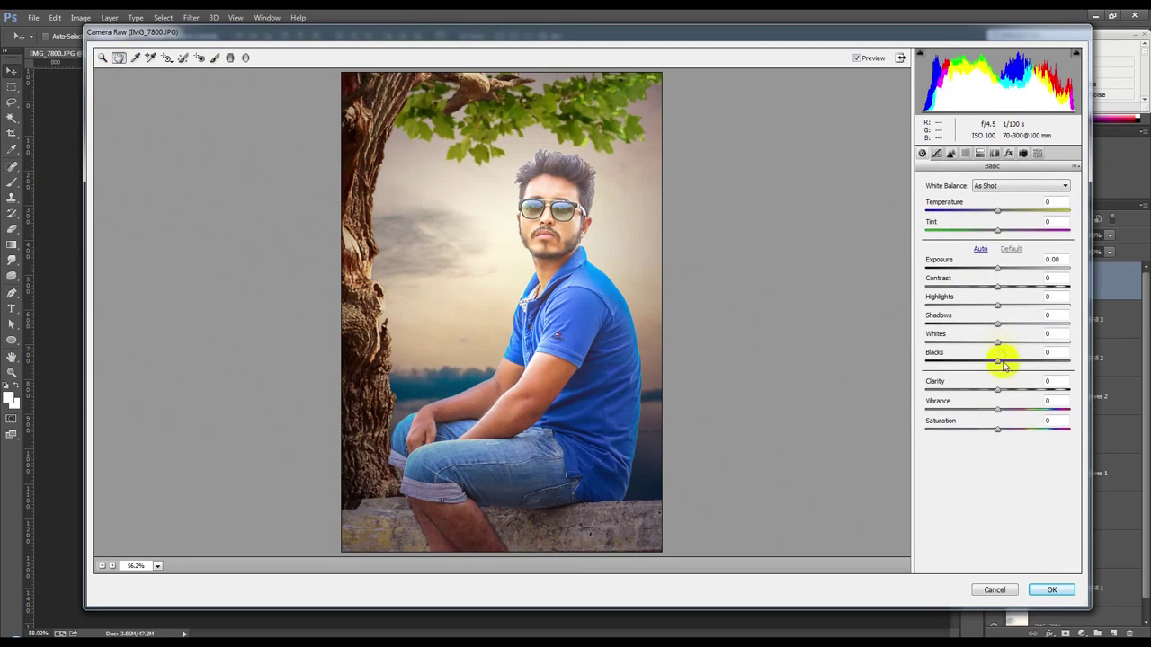
- Lower vibrance to -17, add a slight vignette, brighten the tone-curve highlights and tweak sharpening
drag(998, 409, 986, 412)
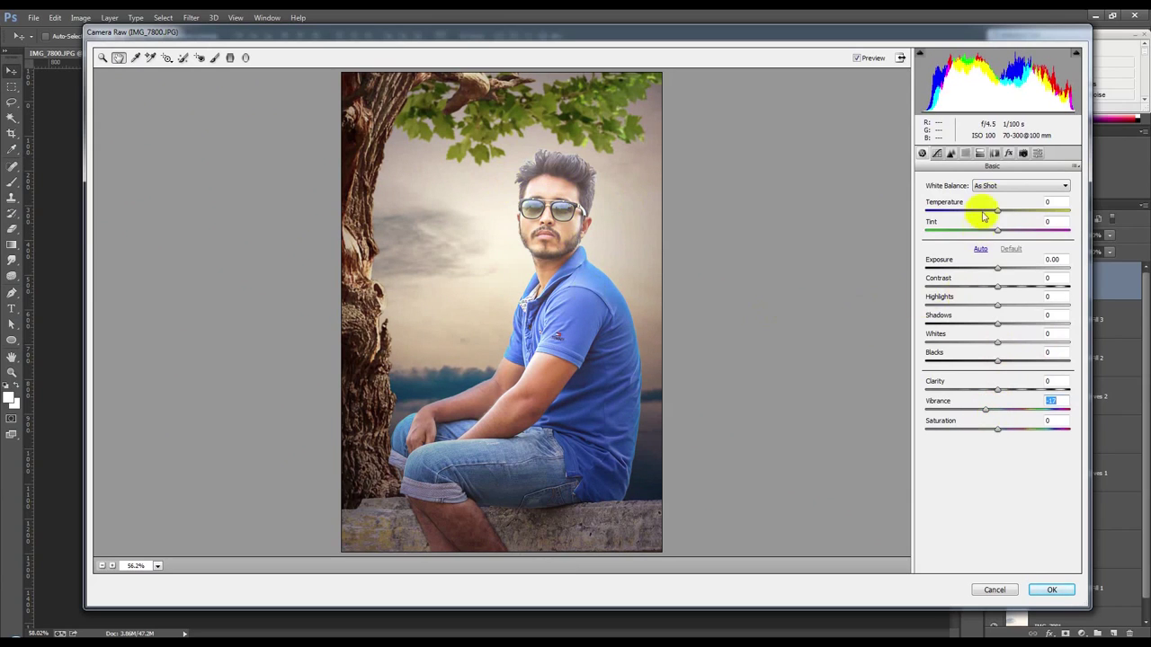
click(1007, 154)
drag(997, 308, 985, 308)
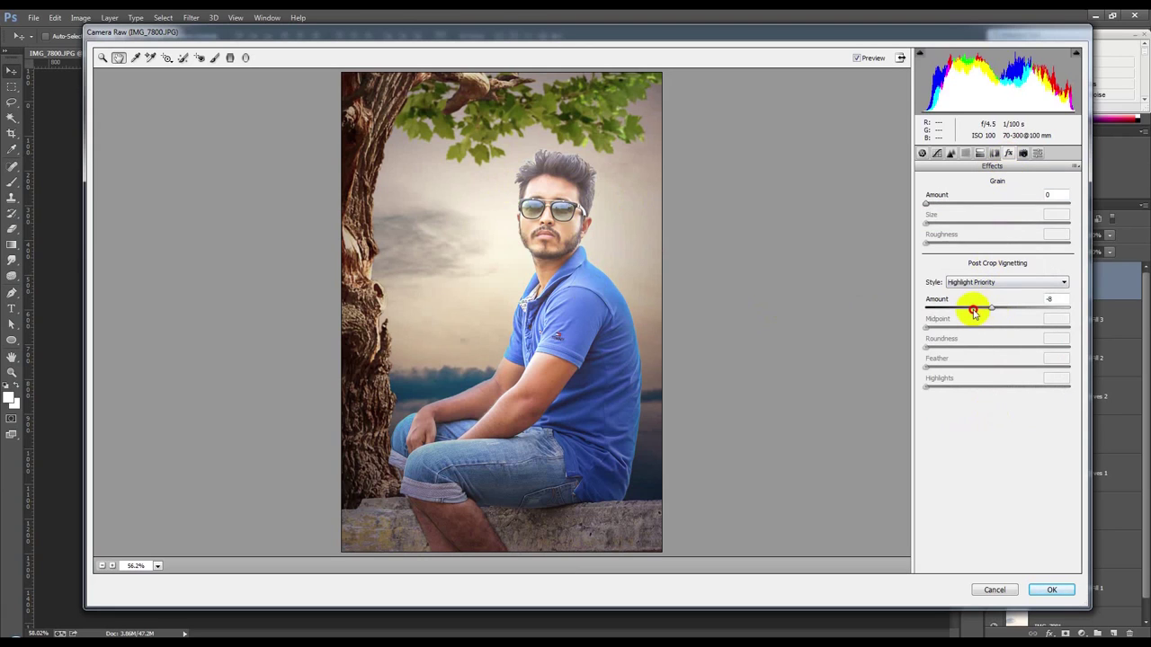
click(937, 154)
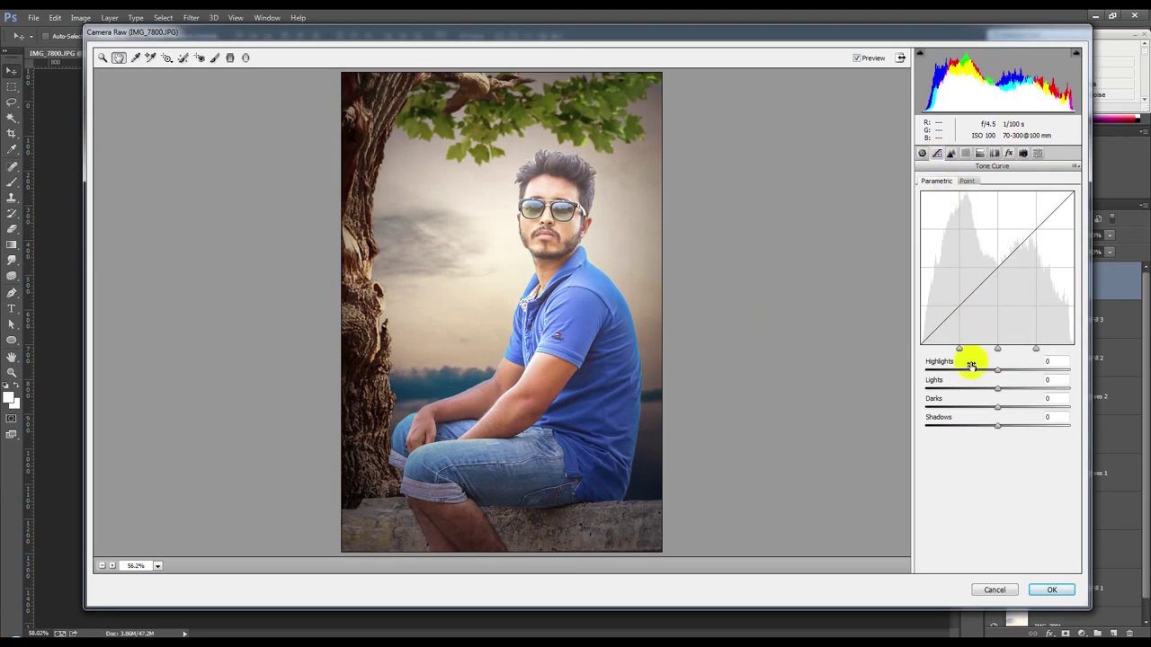
mouse_move(997, 369)
mouse_down()
mouse_move(1016, 371)
mouse_move(992, 393)
mouse_move(1011, 403)
mouse_up()
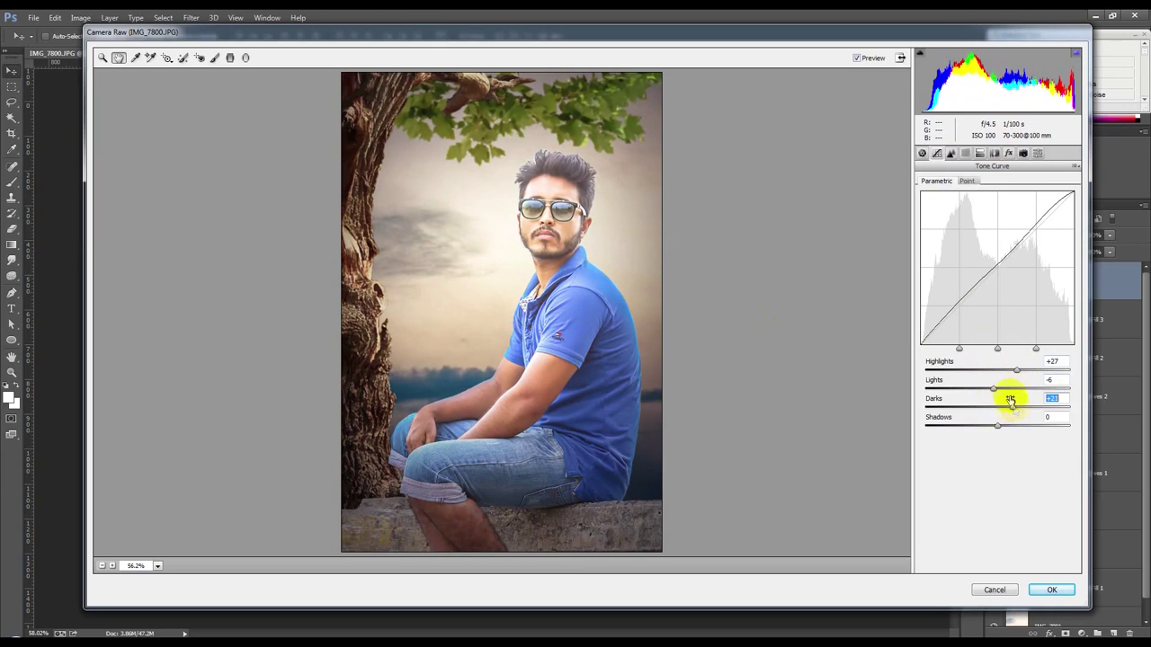
click(950, 153)
drag(955, 198, 974, 200)
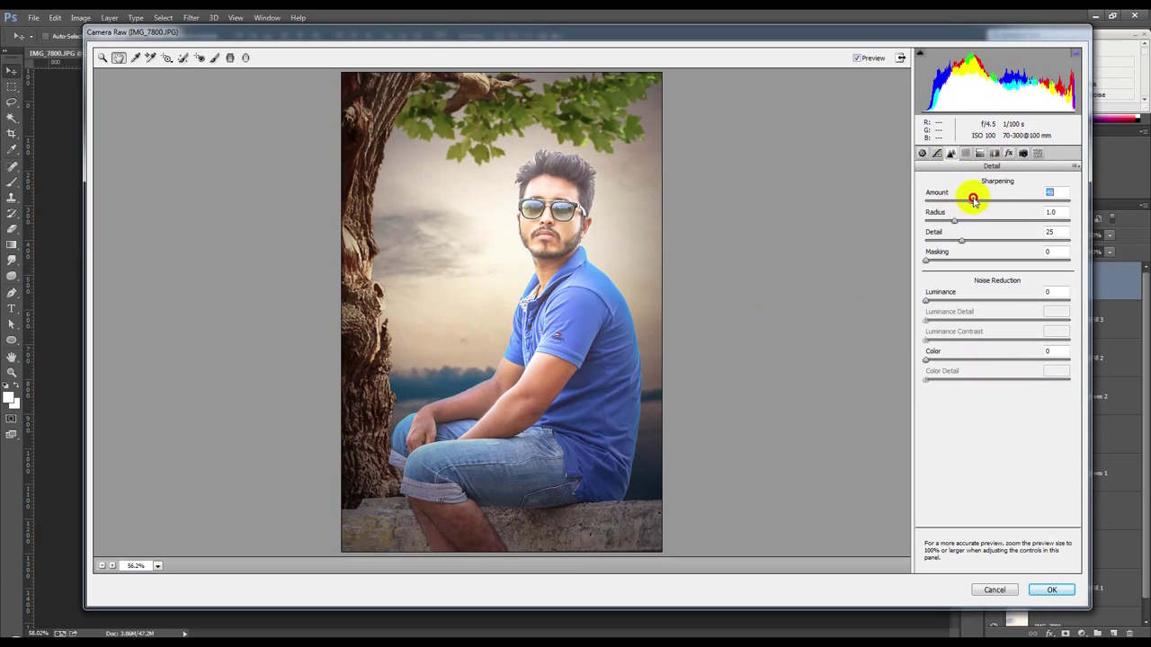
- In Basic, set Temperature +13, raise saturation, lower exposure, Contrast -34 and adjust shadows
click(921, 153)
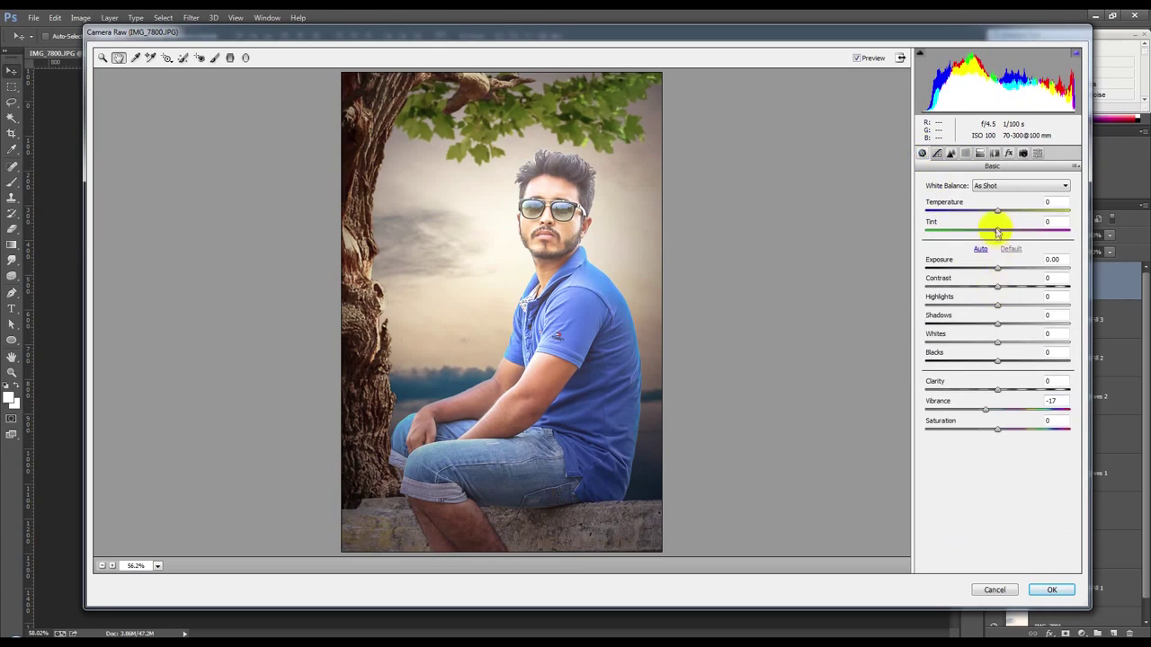
mouse_move(996, 212)
mouse_down()
mouse_move(1014, 213)
mouse_move(1002, 220)
mouse_up()
drag(1009, 431, 1004, 432)
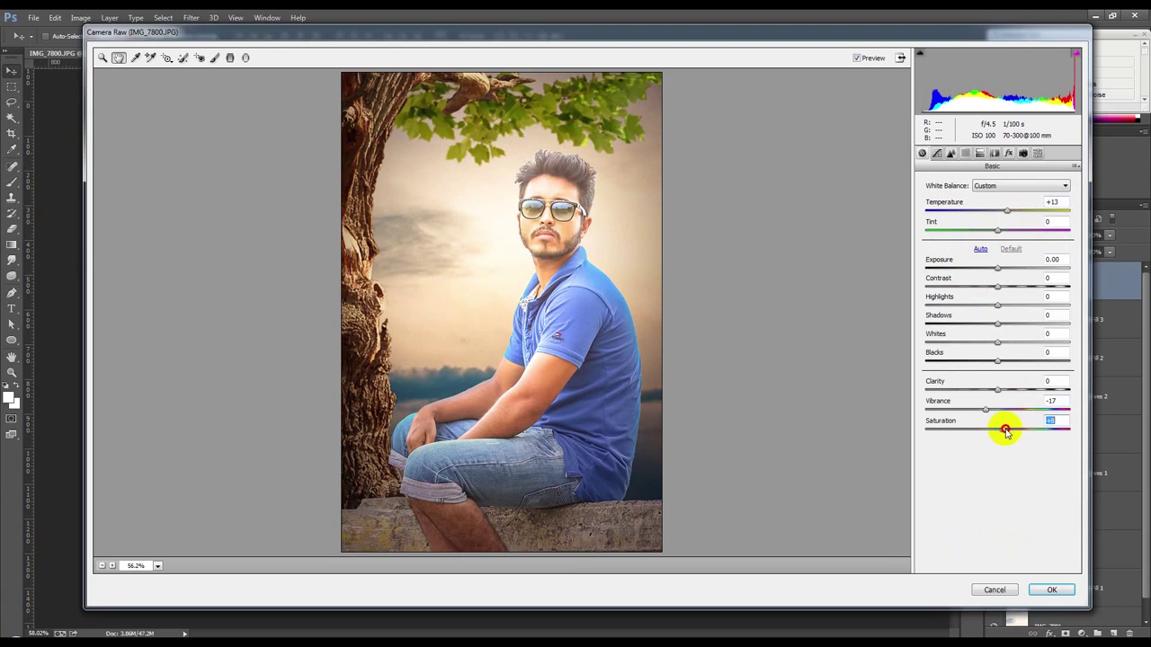
mouse_move(993, 270)
mouse_down()
mouse_move(993, 284)
mouse_move(946, 294)
mouse_up()
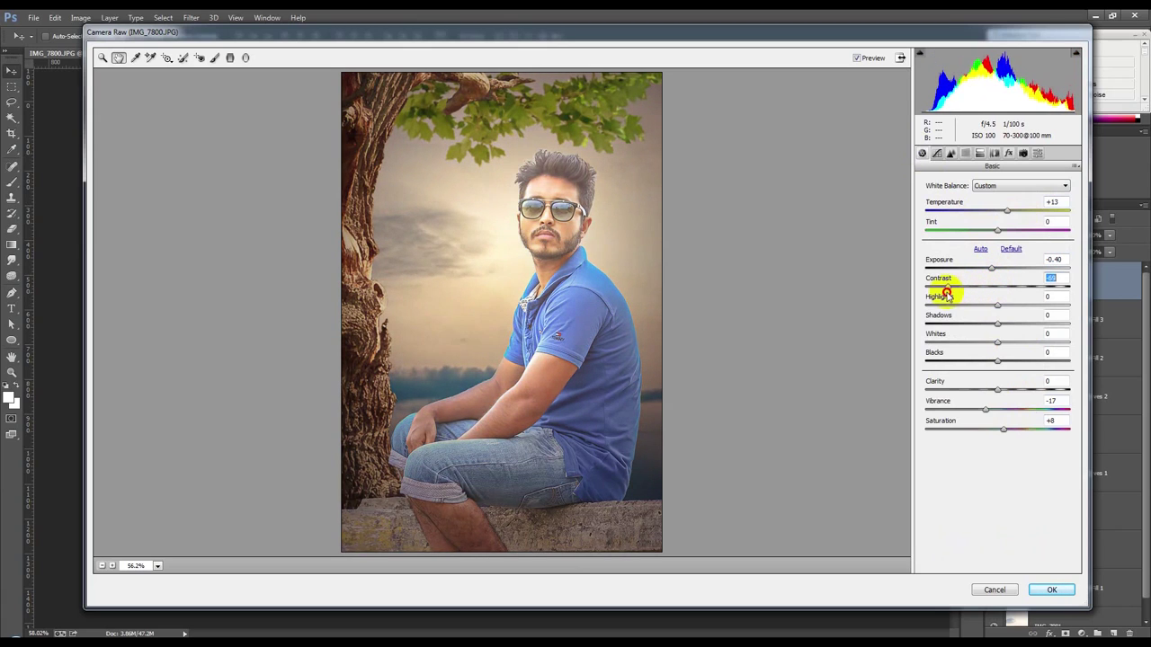
mouse_move(950, 290)
mouse_down()
mouse_move(974, 291)
mouse_move(1007, 326)
mouse_up()
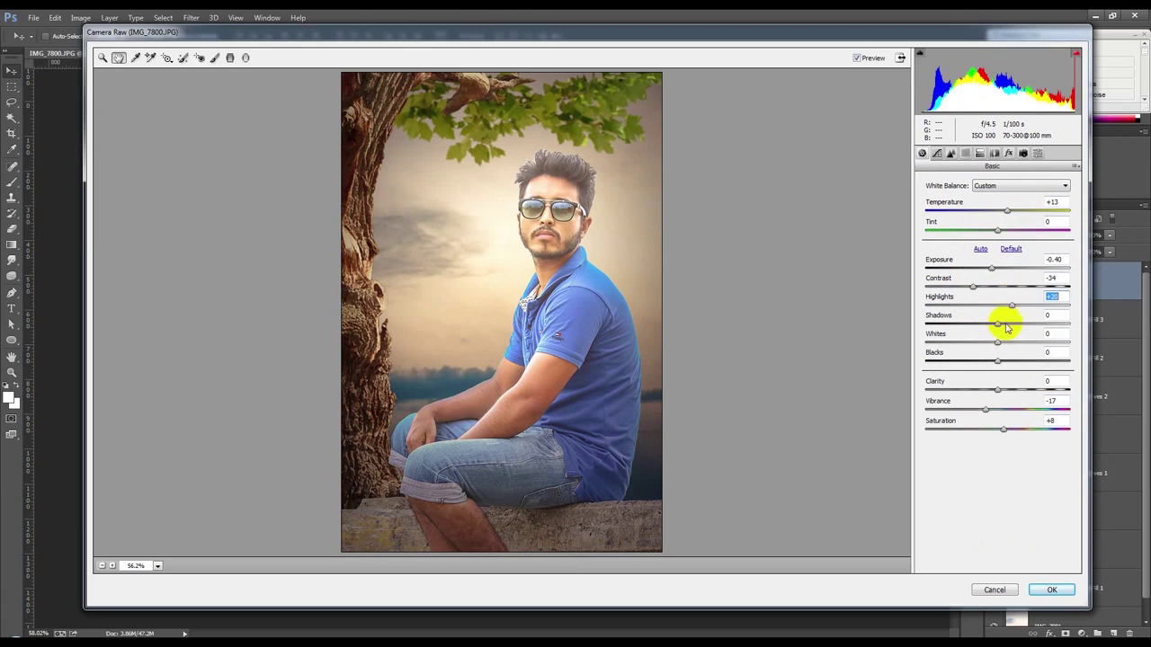
mouse_move(999, 326)
mouse_down()
mouse_move(1015, 321)
mouse_move(995, 320)
mouse_move(1014, 360)
mouse_move(989, 362)
mouse_move(1050, 362)
mouse_move(963, 363)
mouse_move(1040, 359)
mouse_move(1023, 364)
mouse_up()
click(950, 154)
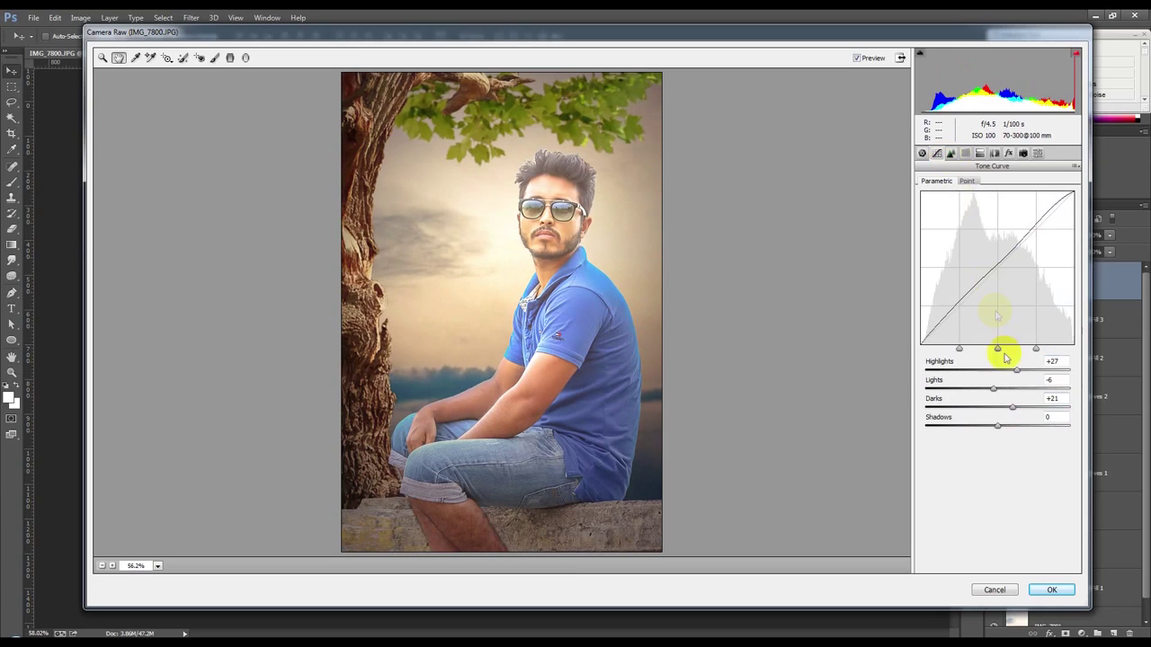
- Pull the Blue-channel point curve down at highlights and shadows for a warm yellow cast
click(967, 181)
click(1007, 220)
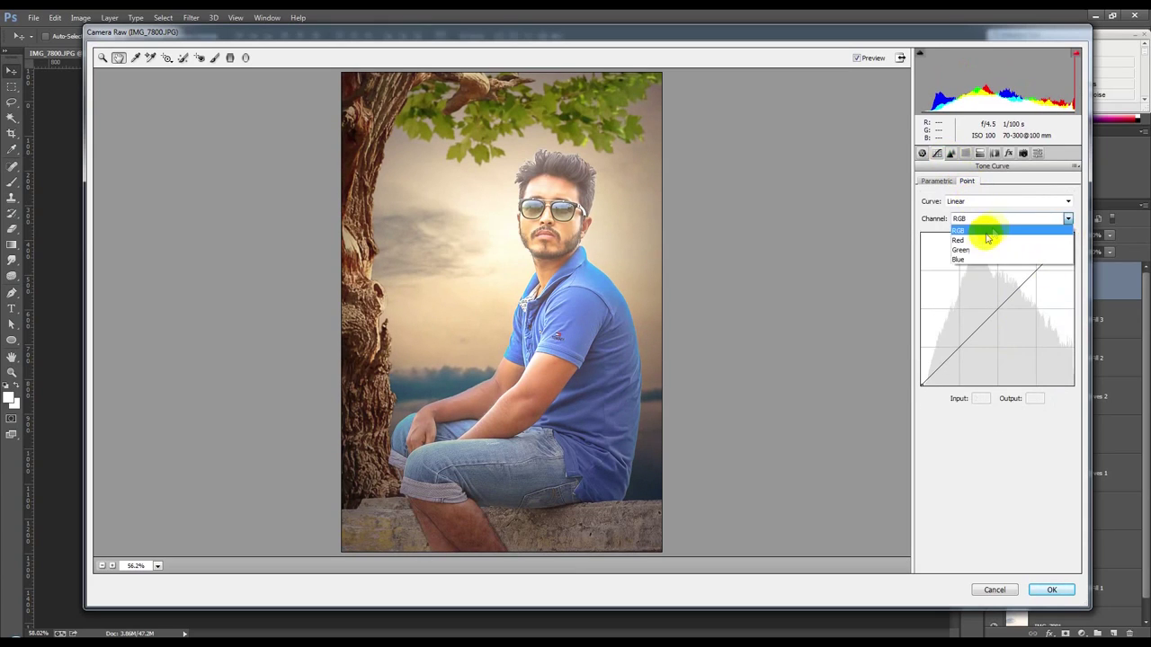
click(1016, 240)
click(1009, 219)
click(966, 259)
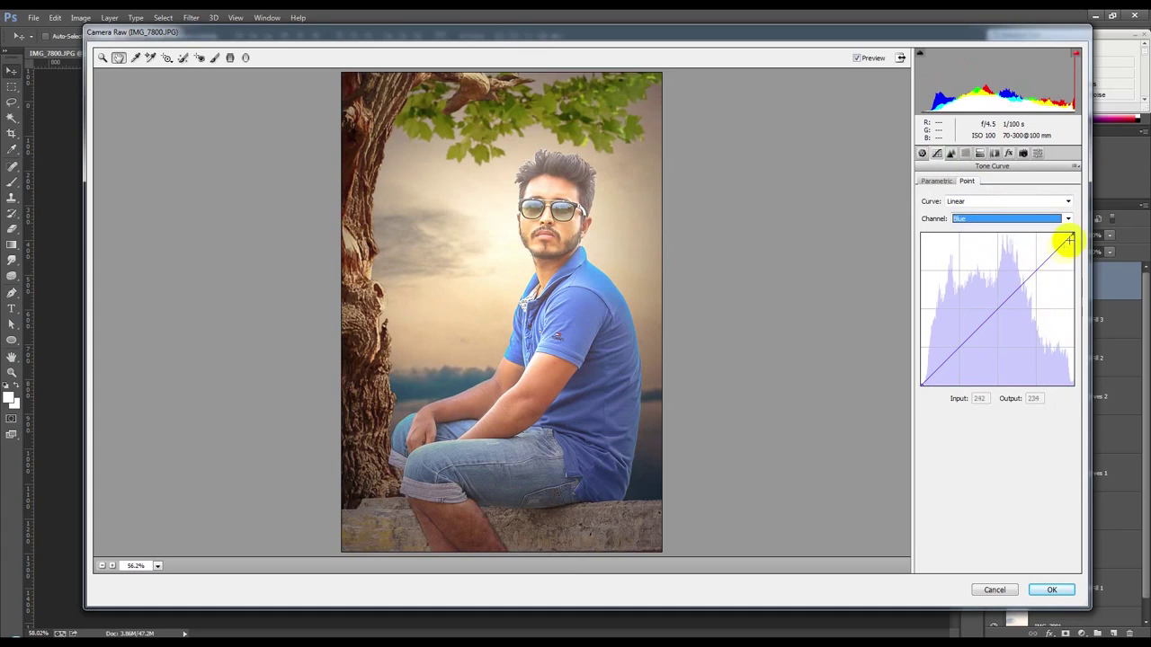
drag(1072, 236, 1079, 262)
mouse_move(965, 366)
mouse_down()
mouse_move(902, 375)
mouse_move(938, 378)
mouse_move(922, 384)
mouse_move(954, 362)
mouse_move(936, 362)
mouse_up()
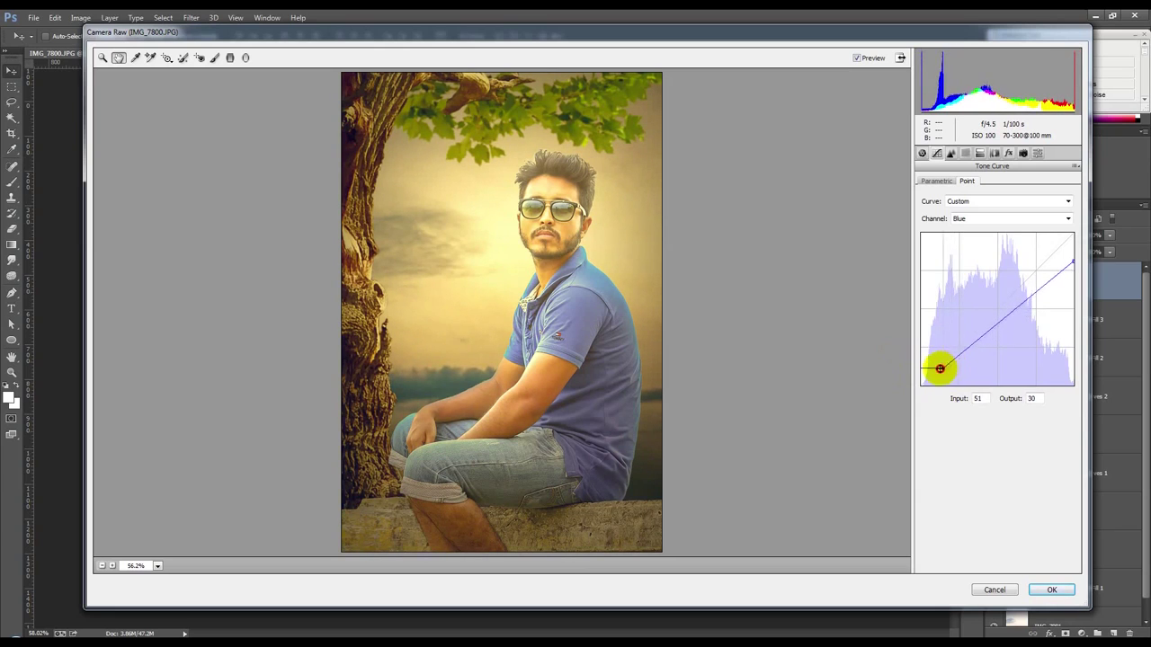
drag(937, 362, 939, 362)
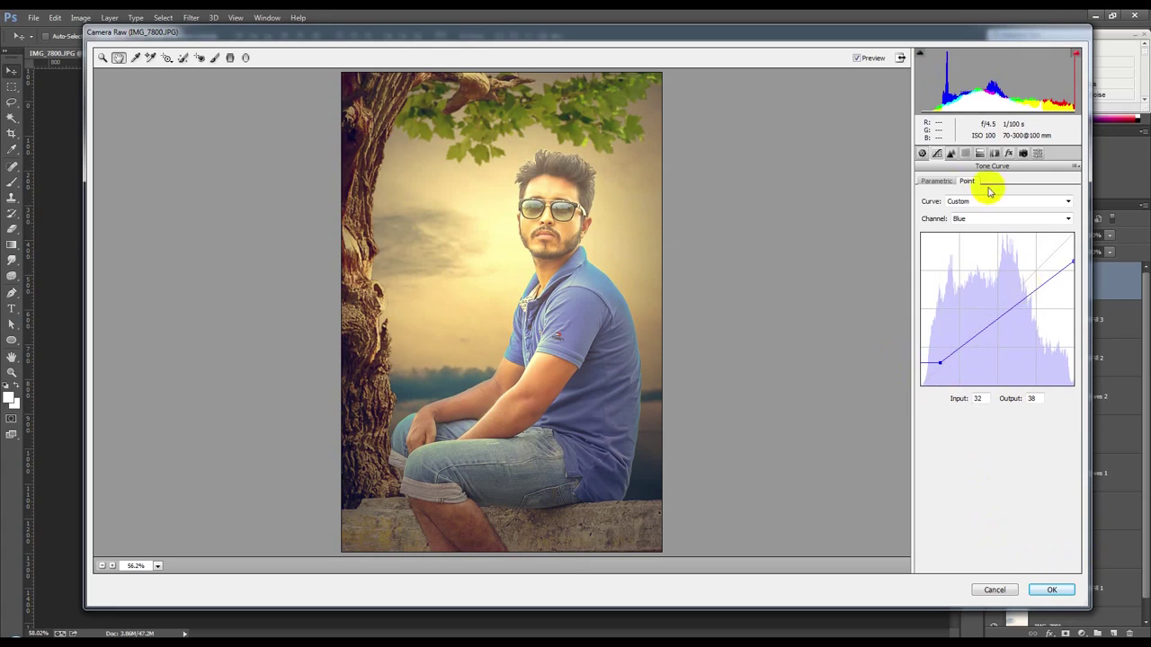
click(246, 59)
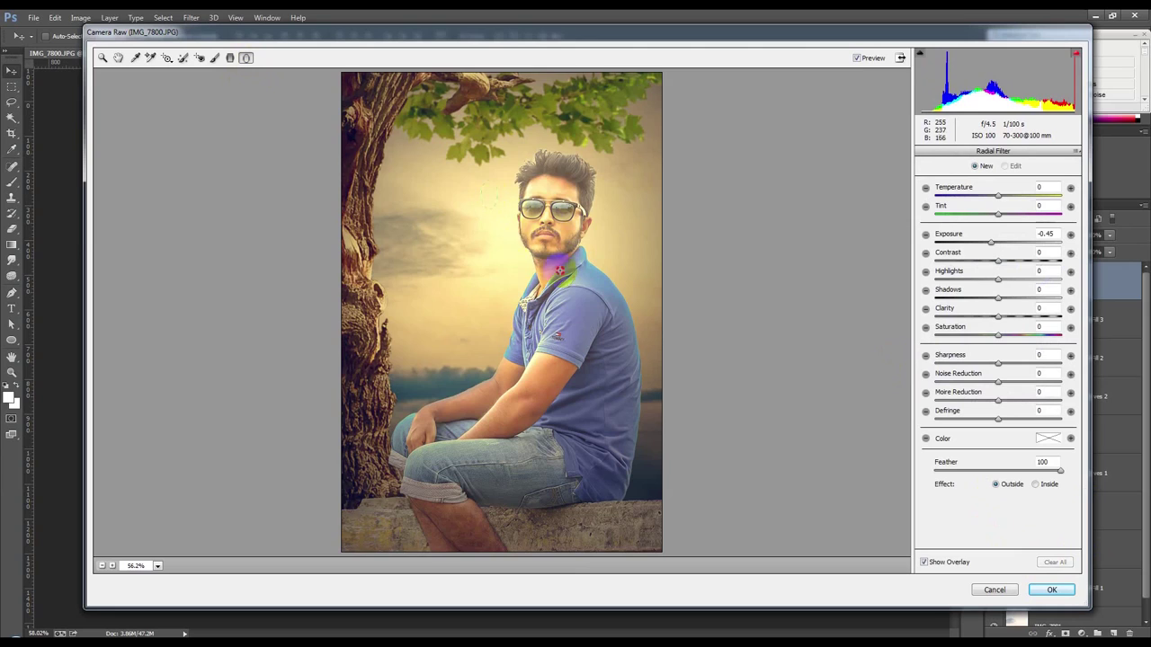
- Draw a radial ellipse around the man's head and torso, stretched down the body and tilted
drag(507, 215, 692, 388)
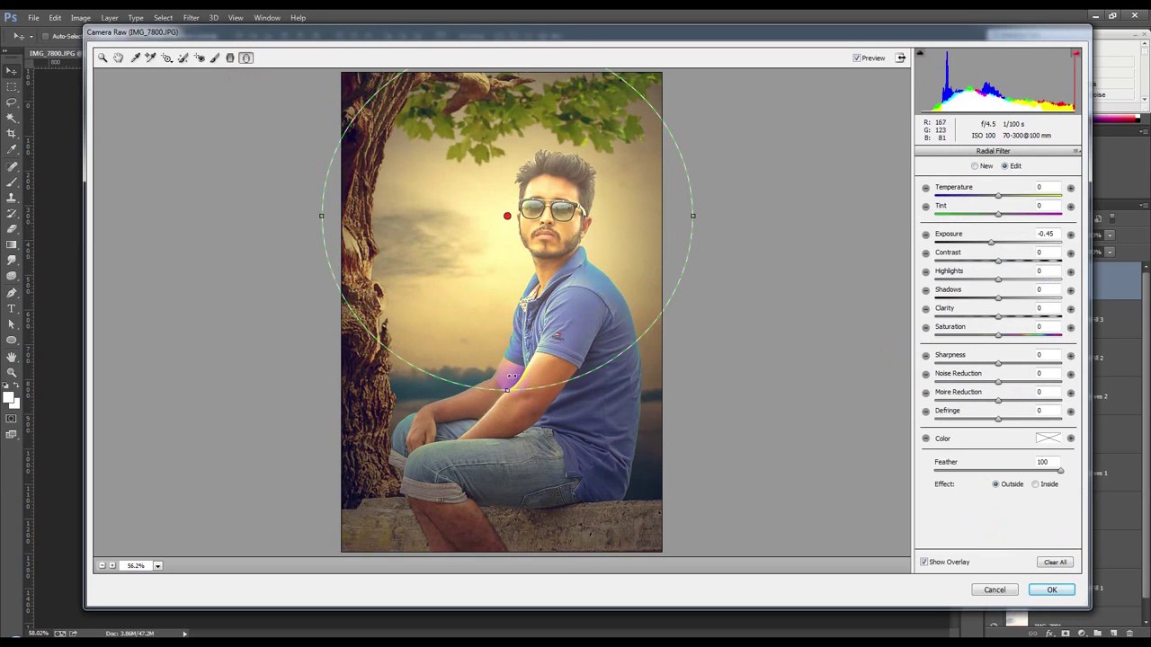
drag(508, 393, 506, 461)
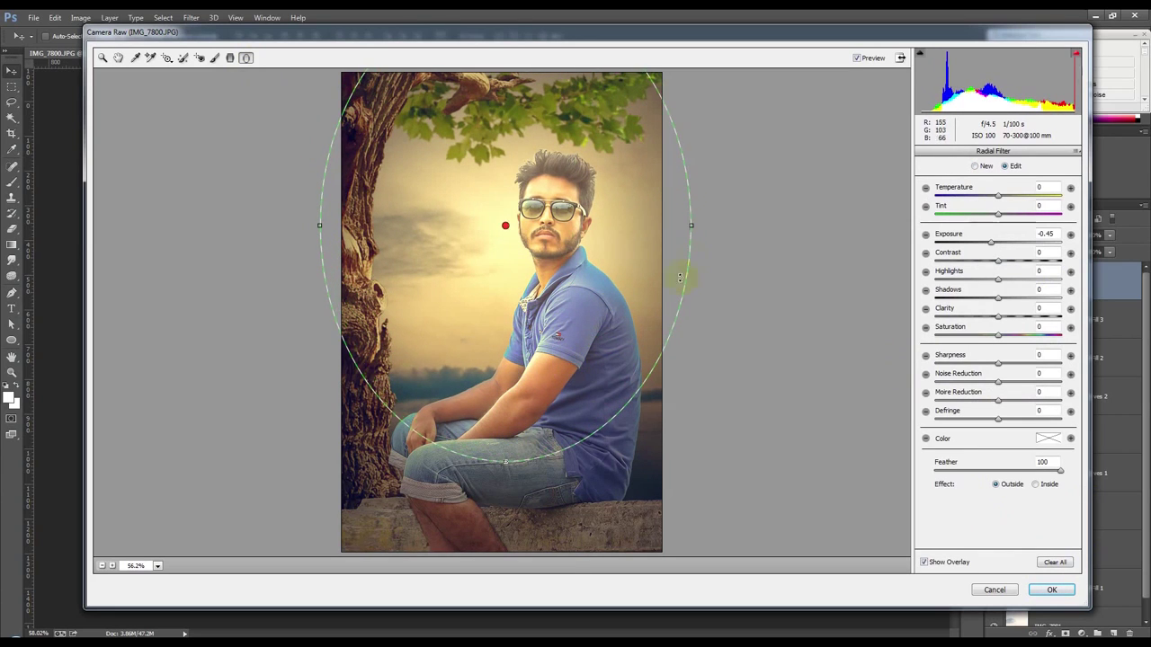
drag(692, 223, 655, 242)
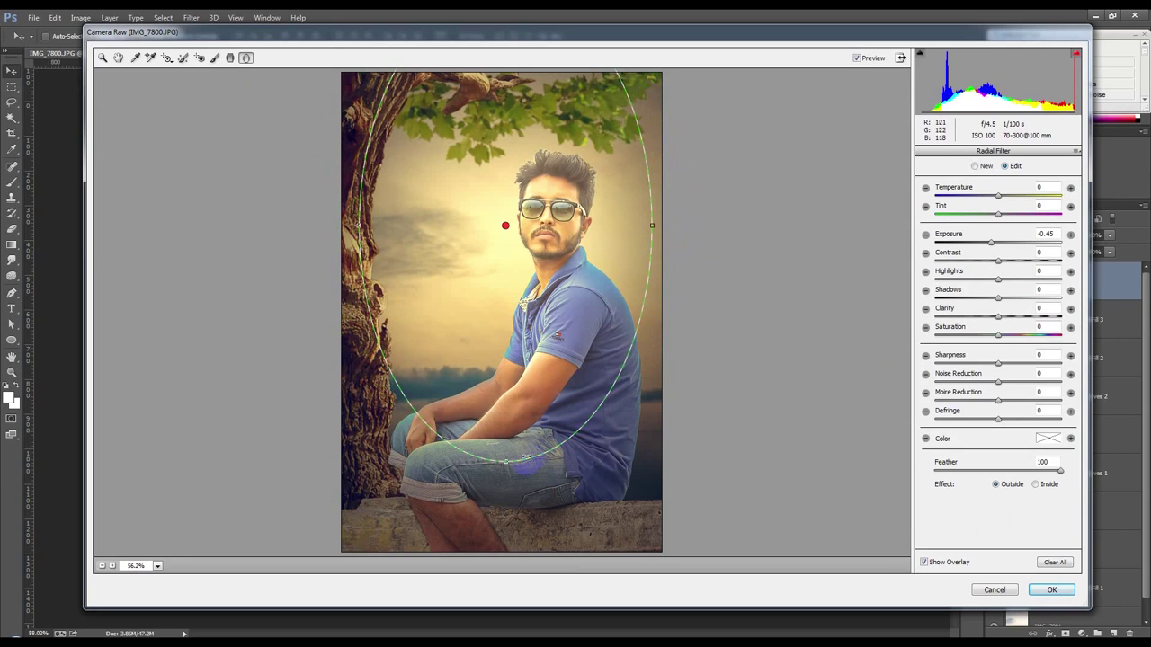
drag(505, 465, 531, 408)
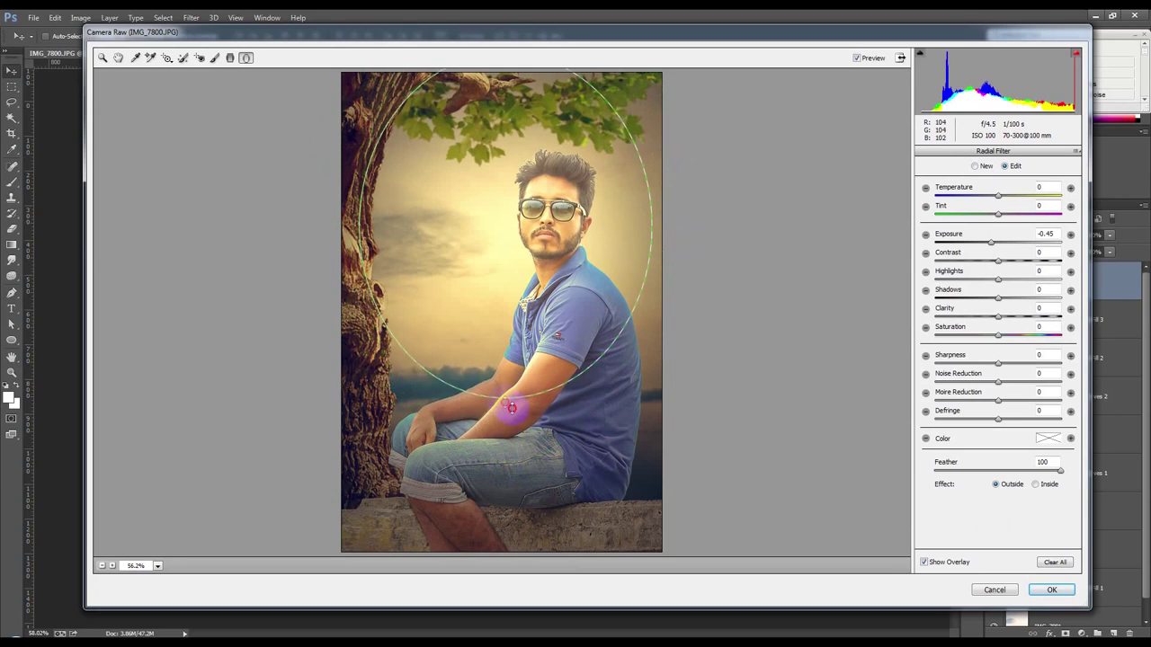
drag(633, 420, 645, 400)
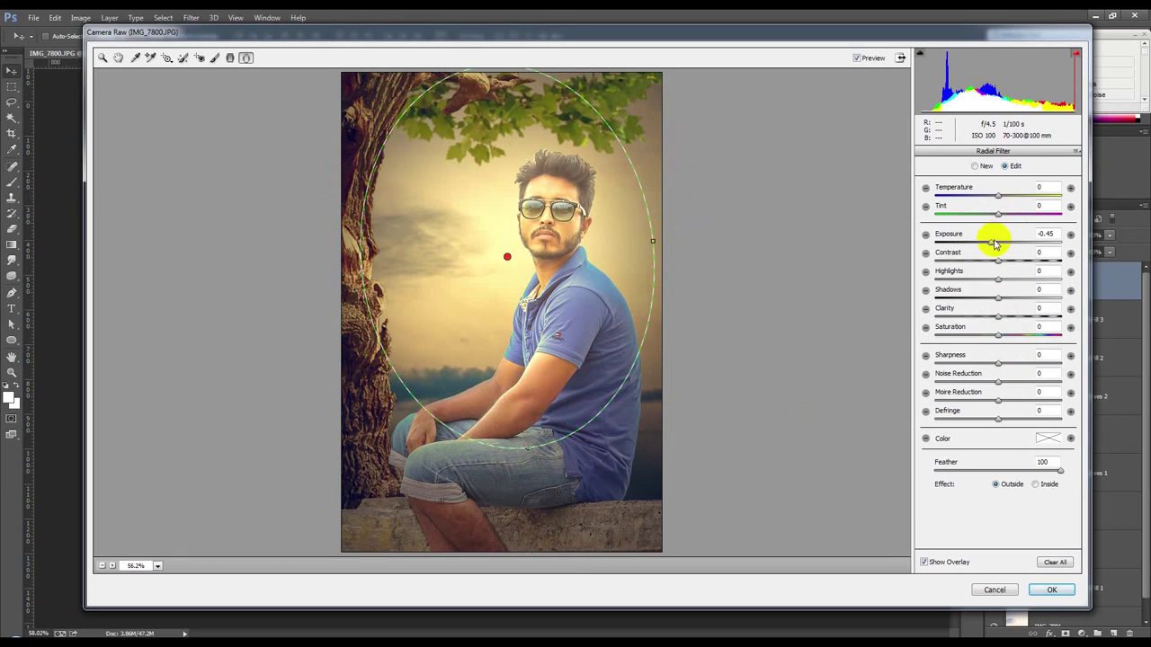
- Darken outside the ellipse (Exposure -0.70, Saturation +35, less sharpness, clarity, contrast) and refine its shape
drag(993, 243, 989, 242)
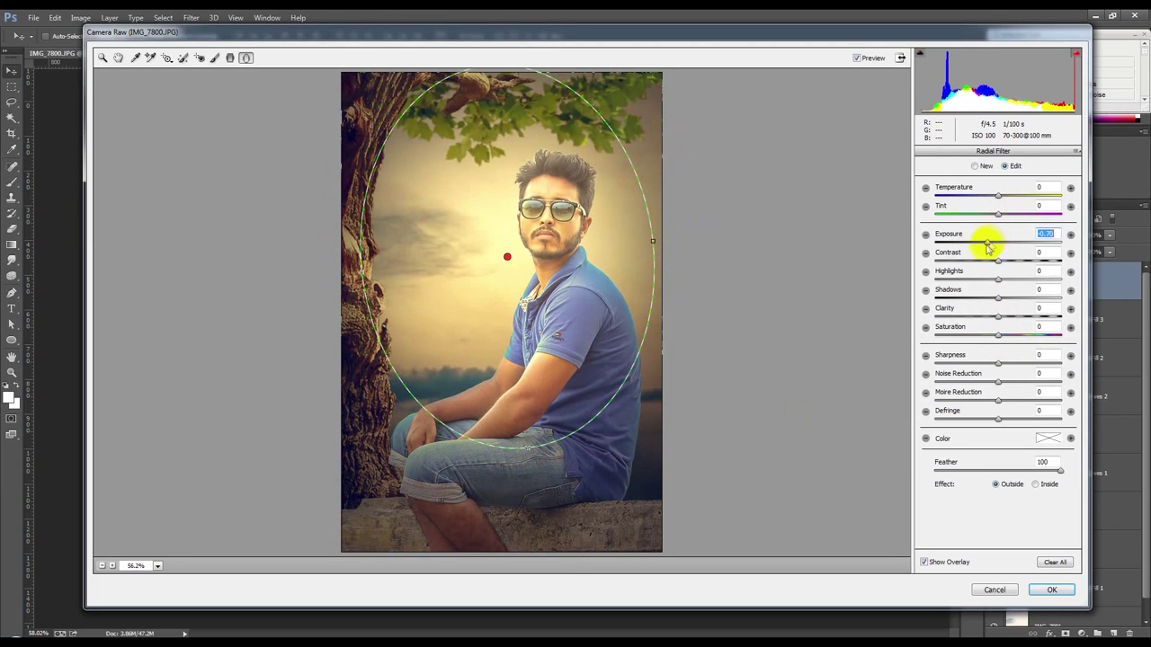
drag(996, 364, 962, 371)
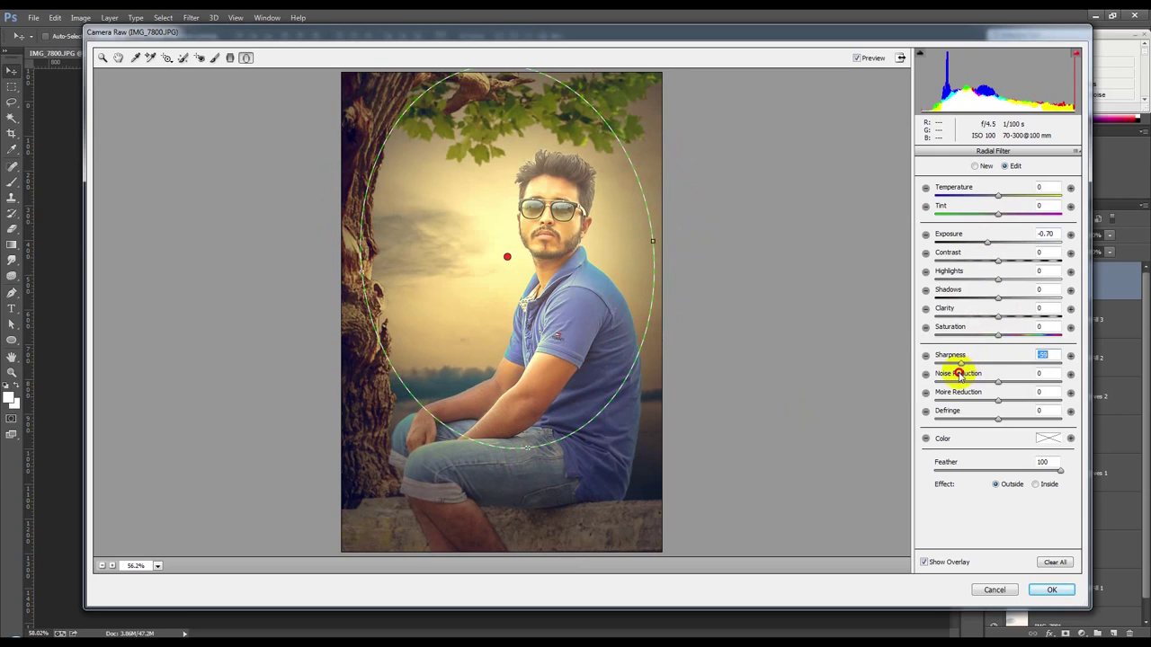
drag(997, 319, 978, 321)
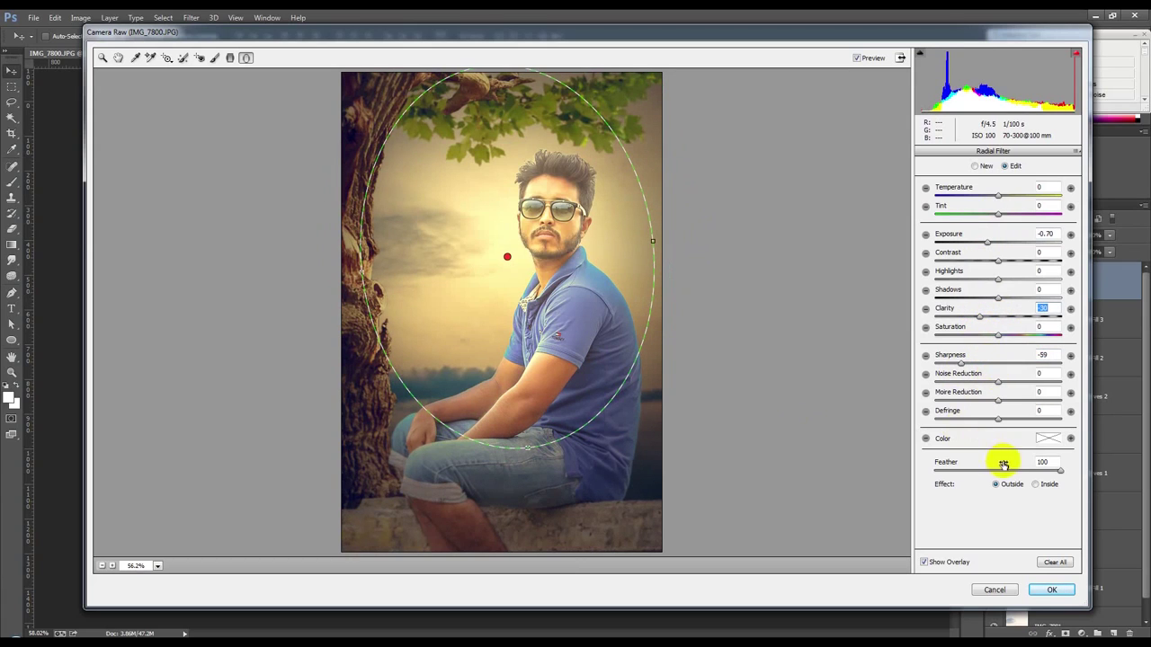
click(1042, 485)
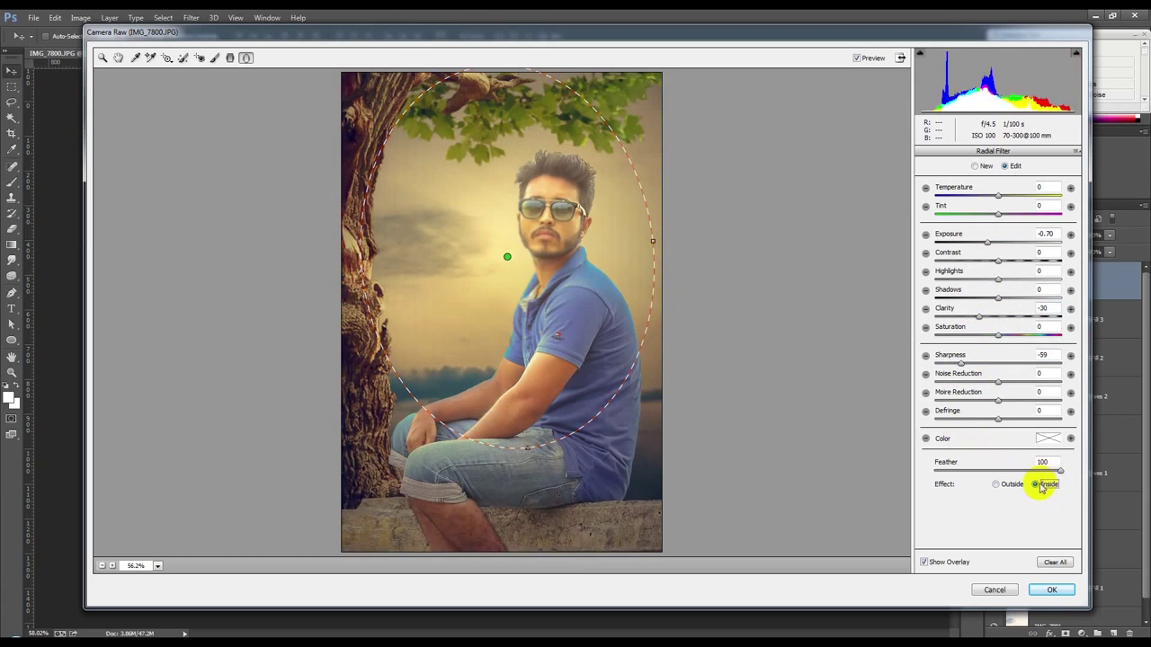
click(1012, 484)
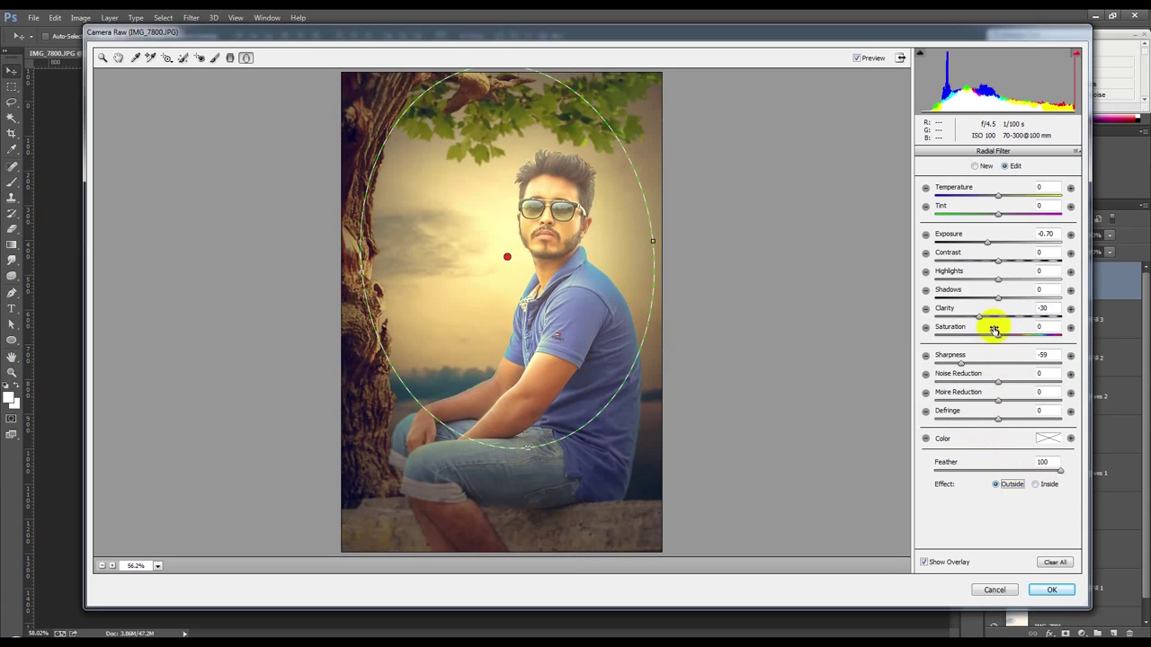
mouse_move(997, 337)
mouse_down()
mouse_move(969, 341)
mouse_move(1010, 343)
mouse_up()
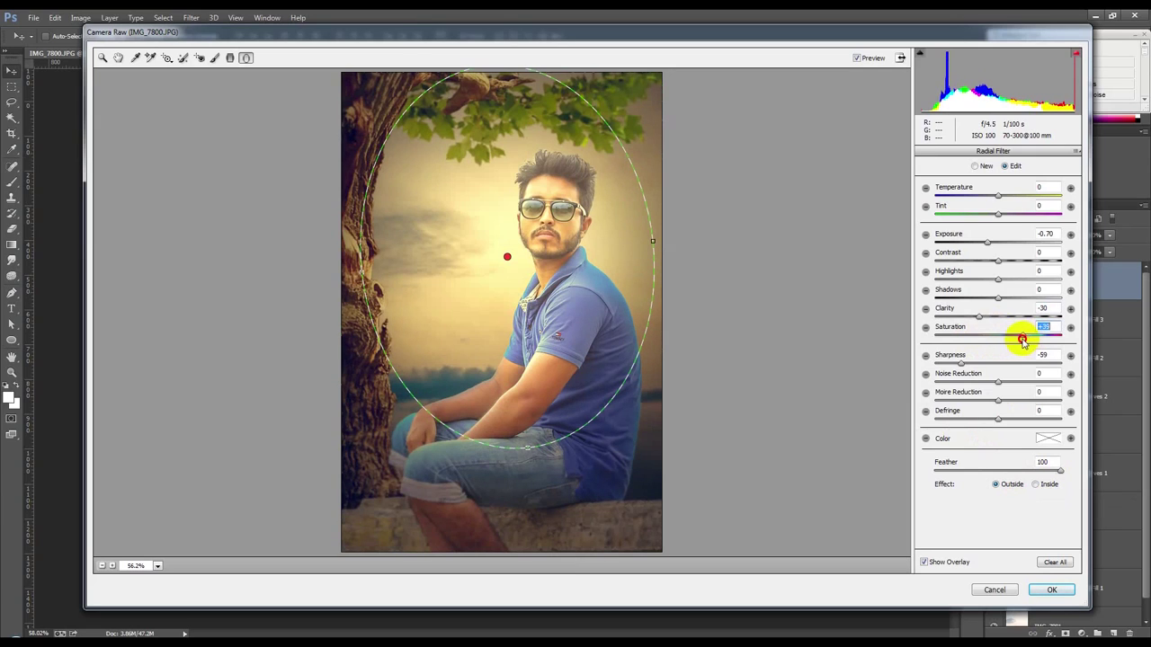
drag(998, 263, 968, 264)
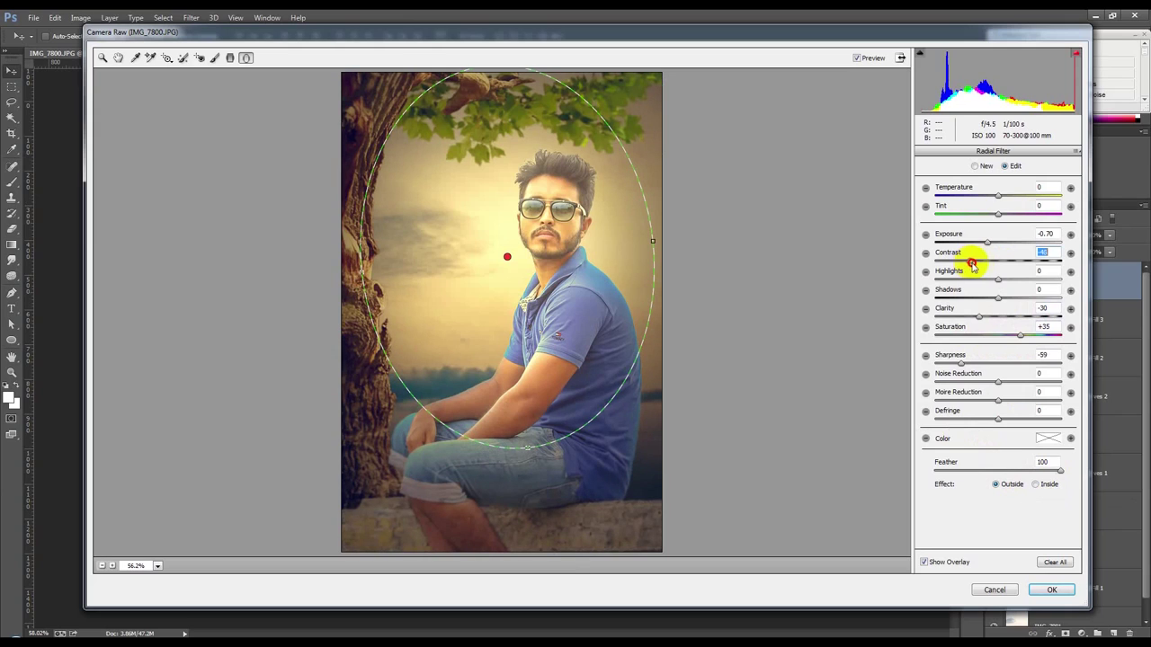
drag(966, 267, 983, 264)
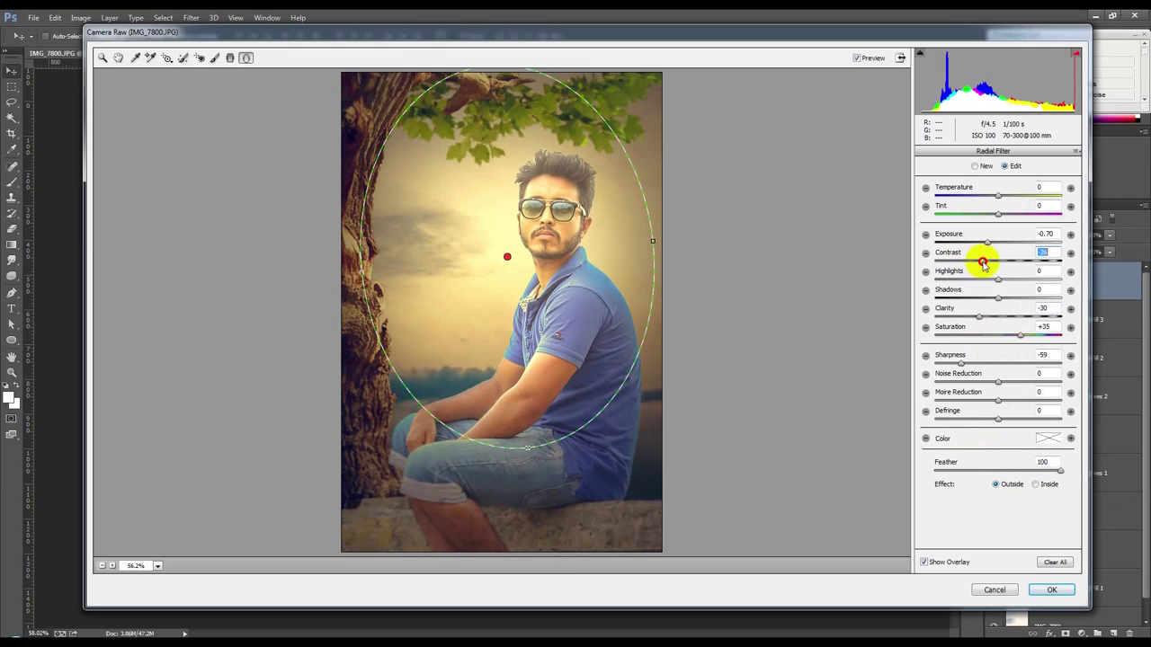
drag(374, 274, 388, 269)
drag(471, 309, 475, 297)
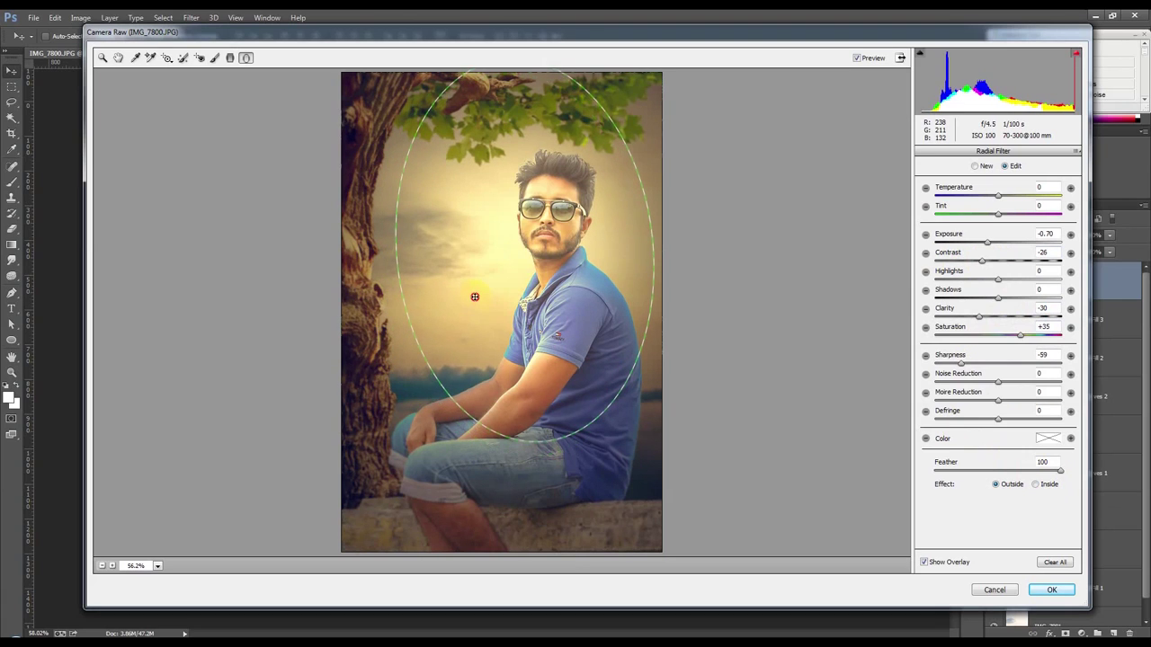
click(754, 546)
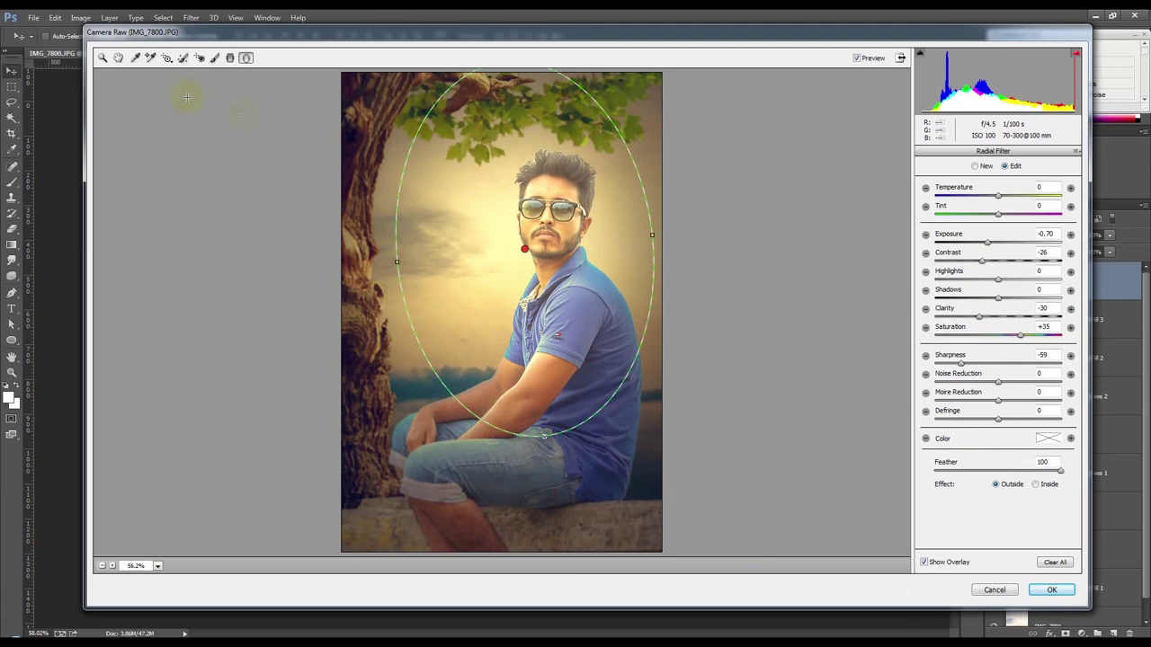
- Set global Contrast to -47 and Vibrance to -8, then apply the grade
click(118, 58)
click(921, 153)
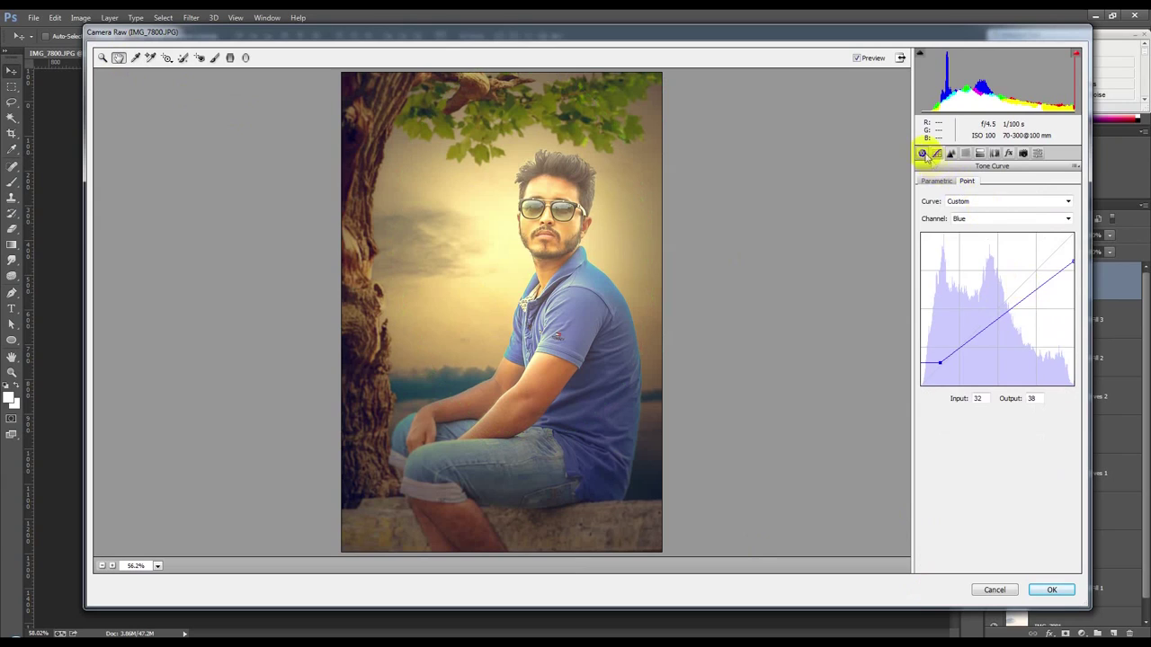
click(973, 287)
drag(969, 290, 964, 289)
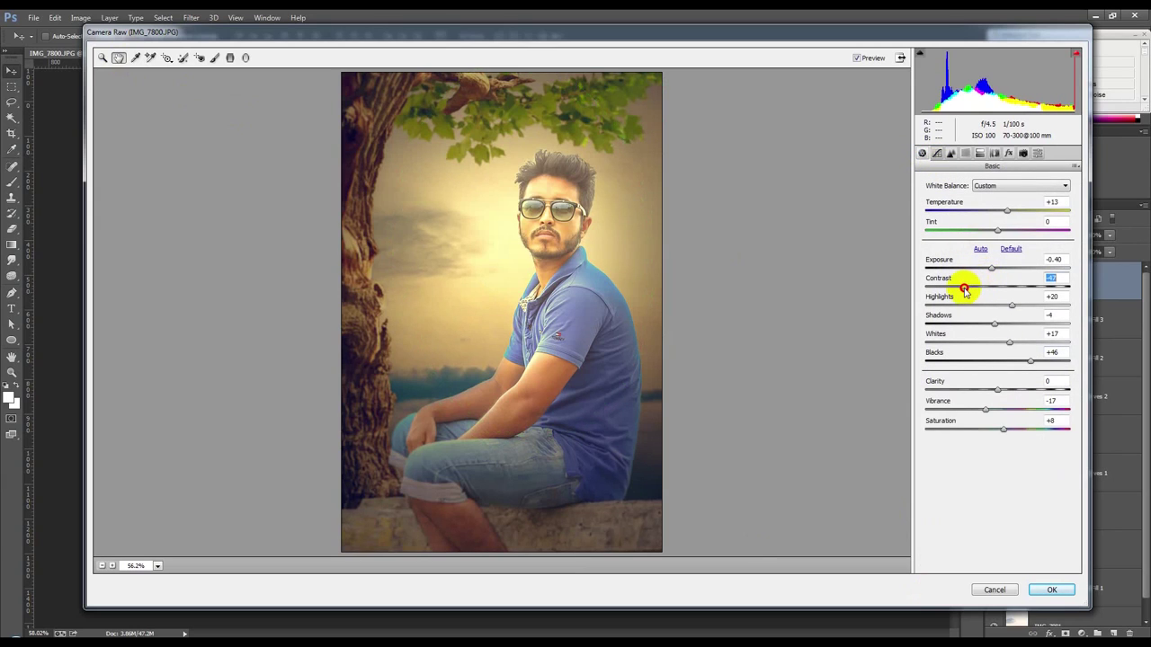
mouse_move(986, 410)
mouse_down()
mouse_move(1016, 409)
mouse_move(983, 412)
mouse_move(1002, 414)
mouse_up()
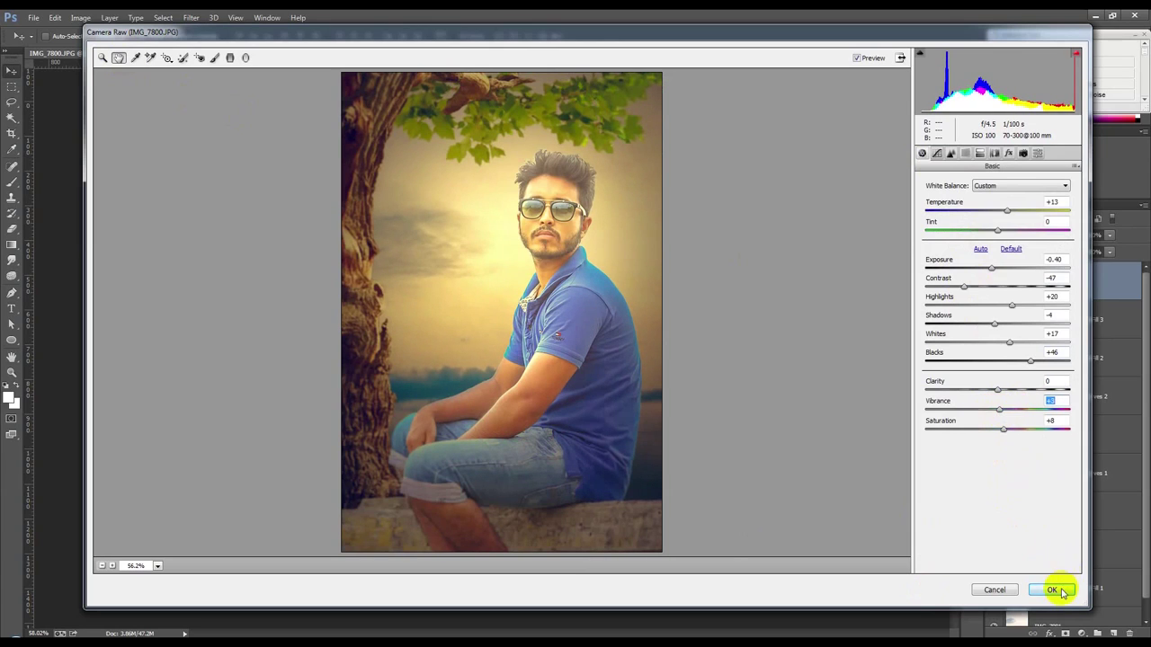
click(1053, 589)
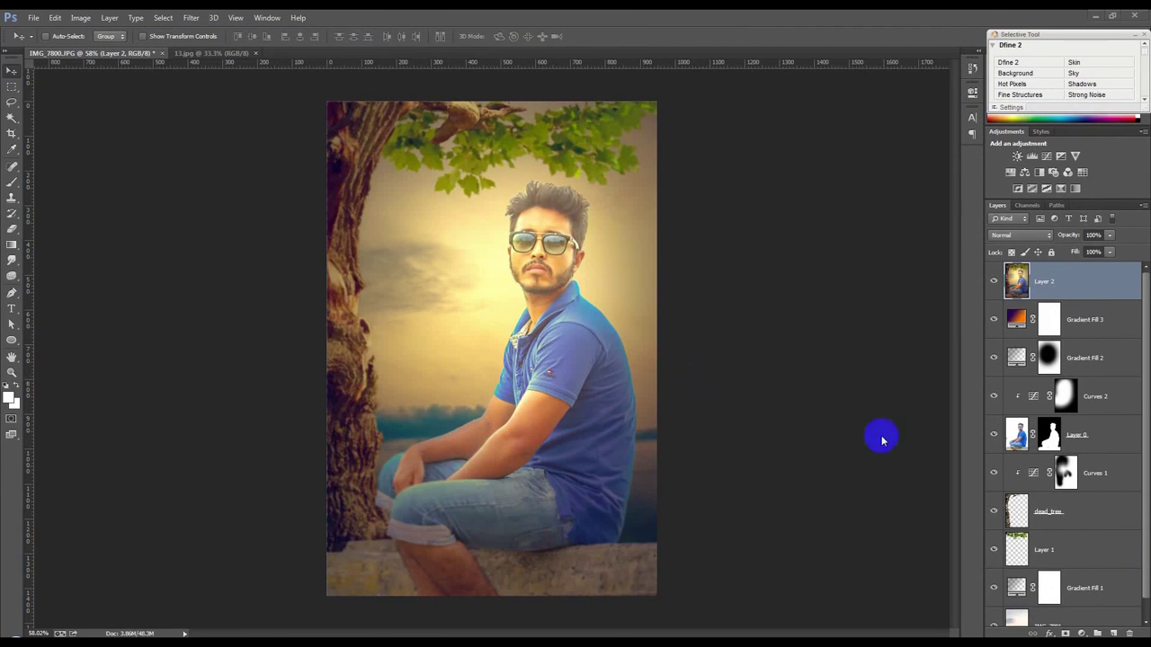
- Place the Diwali firework image higher on the canvas and set it to Screen mode
drag(558, 308, 562, 226)
click(602, 37)
click(1016, 235)
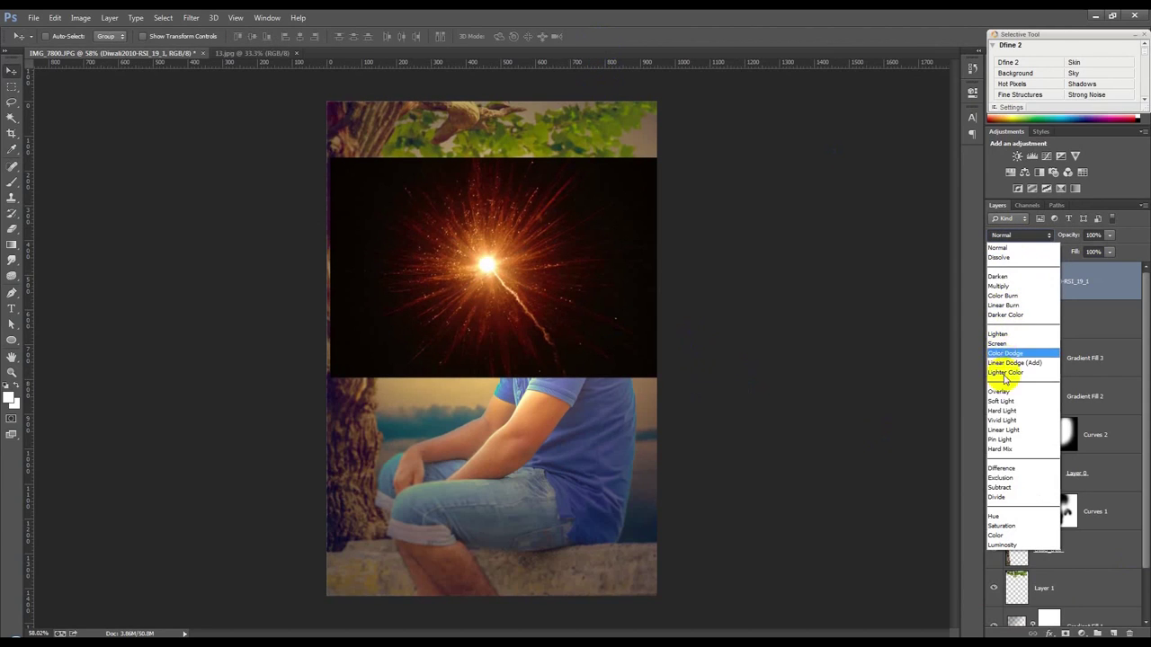
click(998, 345)
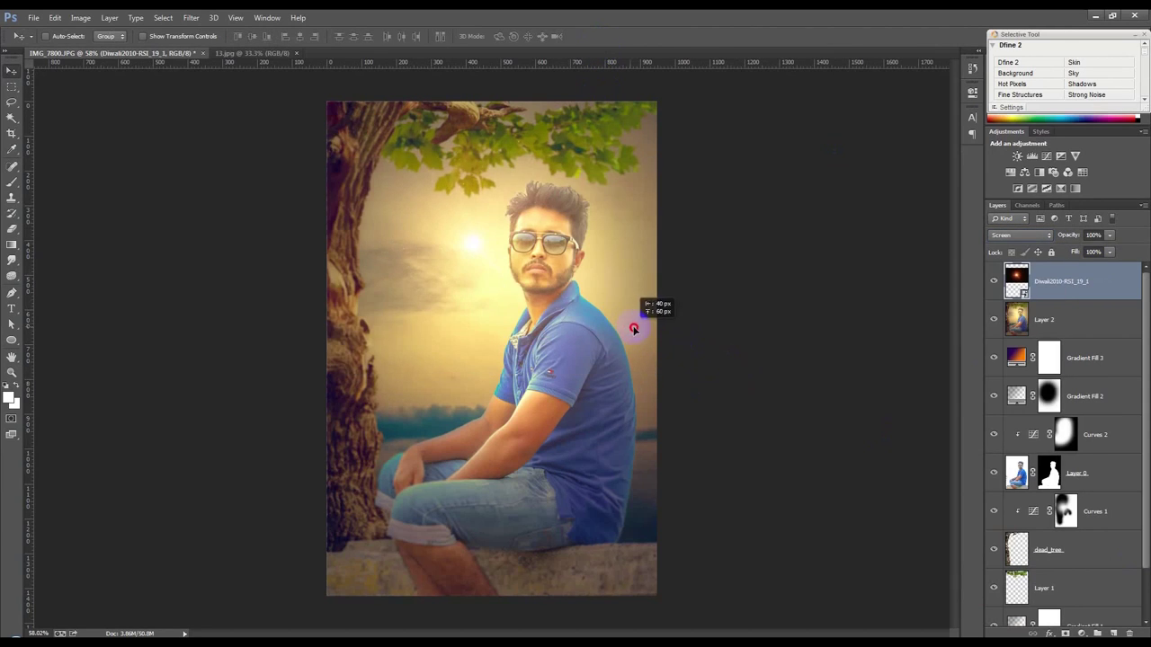
- Soften the firework layer with an 8-pixel Gaussian Blur
click(190, 18)
mouse_move(196, 149)
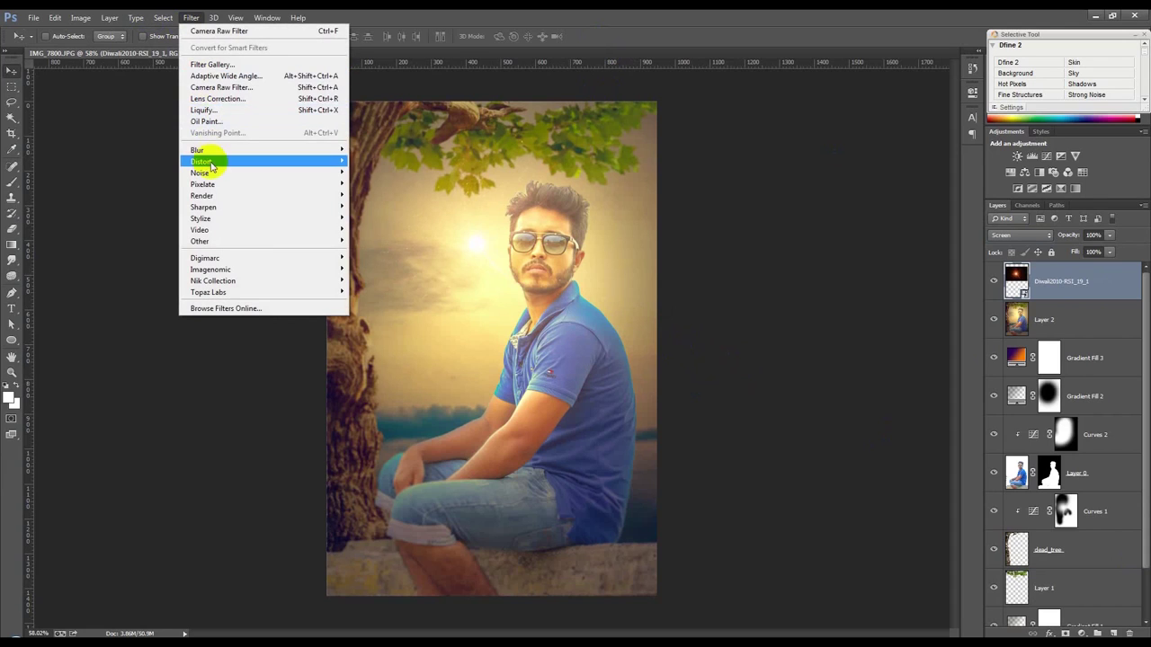
click(414, 234)
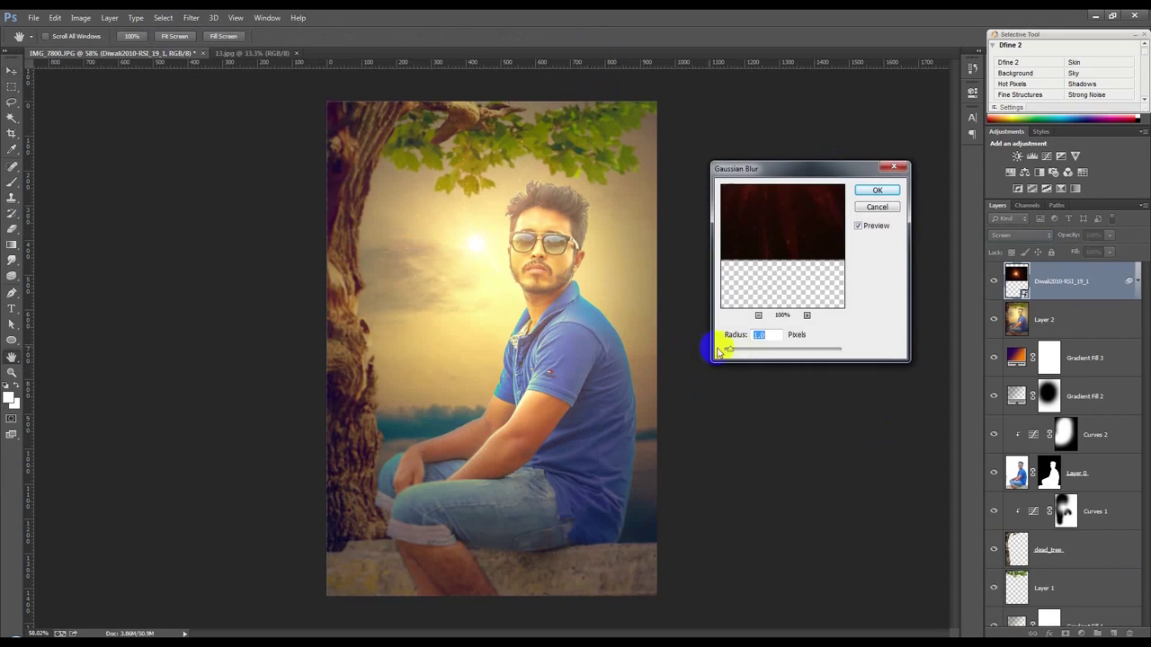
drag(747, 348, 793, 352)
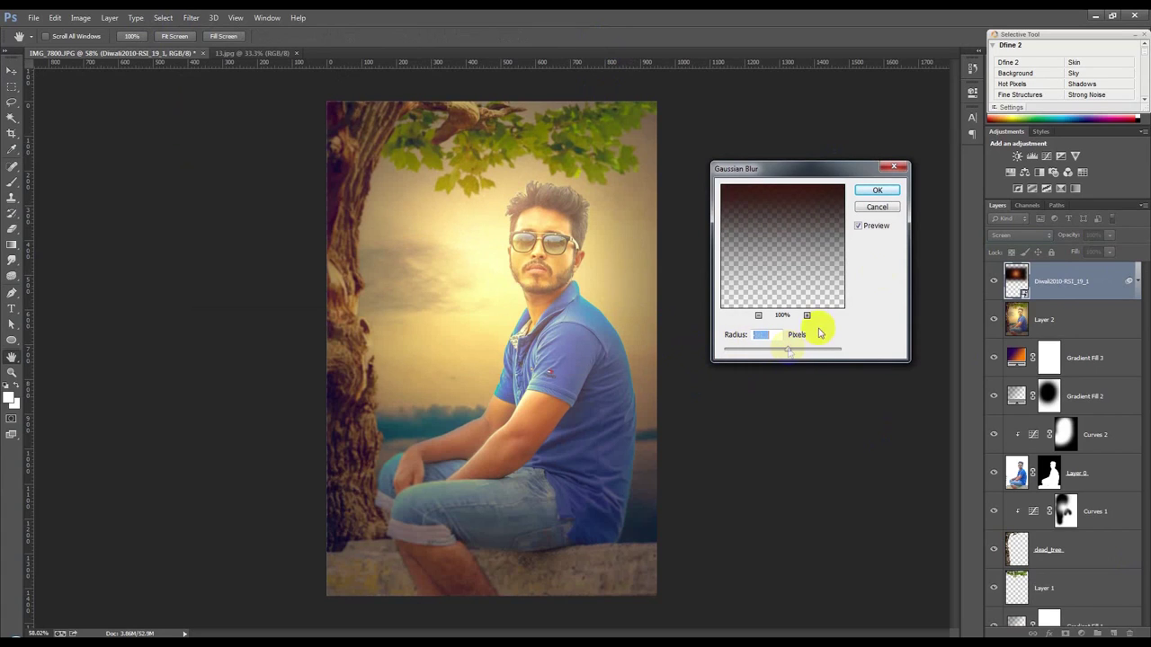
click(877, 190)
- Move the glow to the treetop, scale it to about 71%, and reapply the blur
click(1033, 236)
click(925, 251)
mouse_move(668, 278)
mouse_down()
mouse_move(664, 294)
mouse_move(690, 211)
mouse_up()
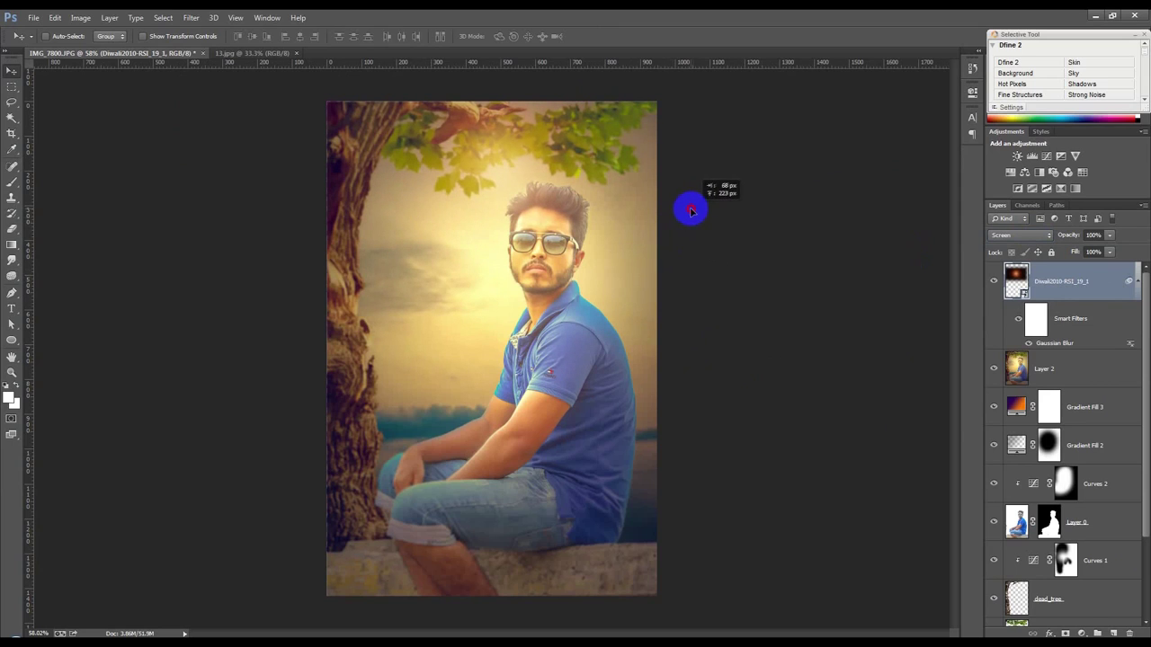
drag(690, 212, 690, 220)
key(ctrl+t)
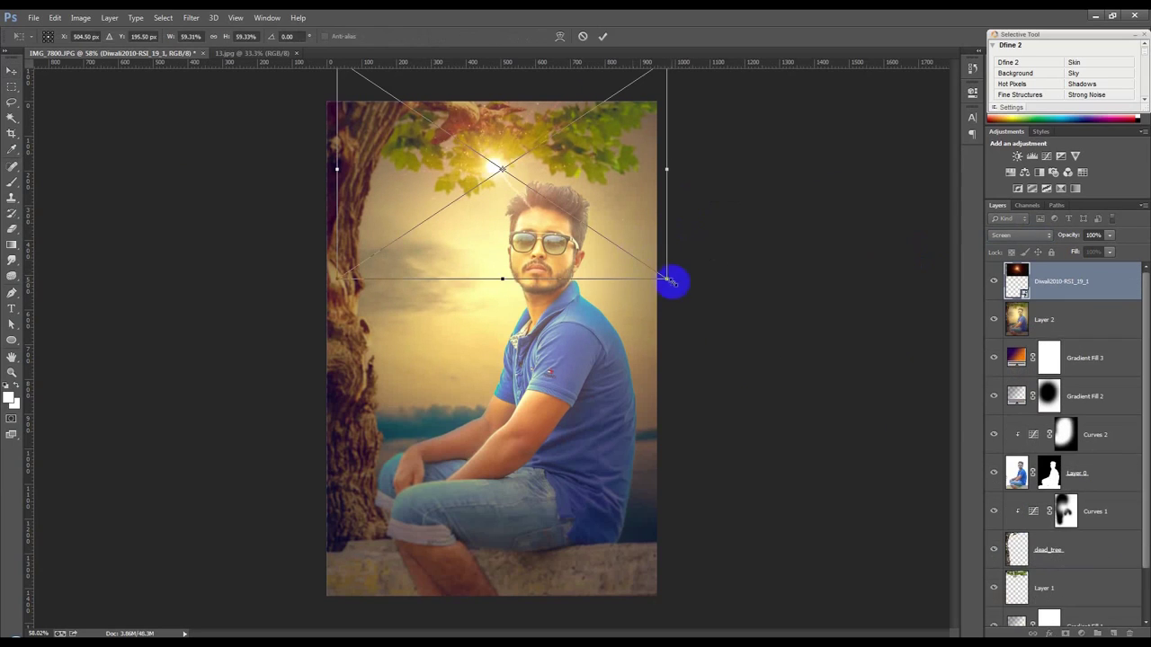
drag(665, 282, 701, 291)
drag(663, 257, 656, 237)
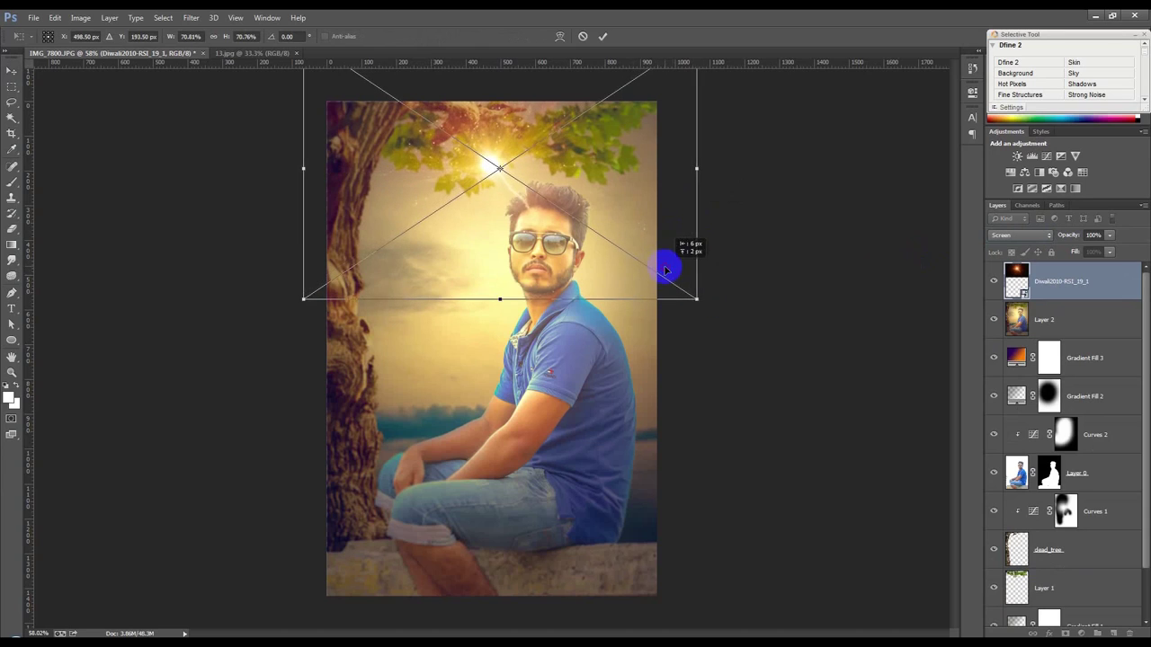
key(Return)
key(ctrl+f)
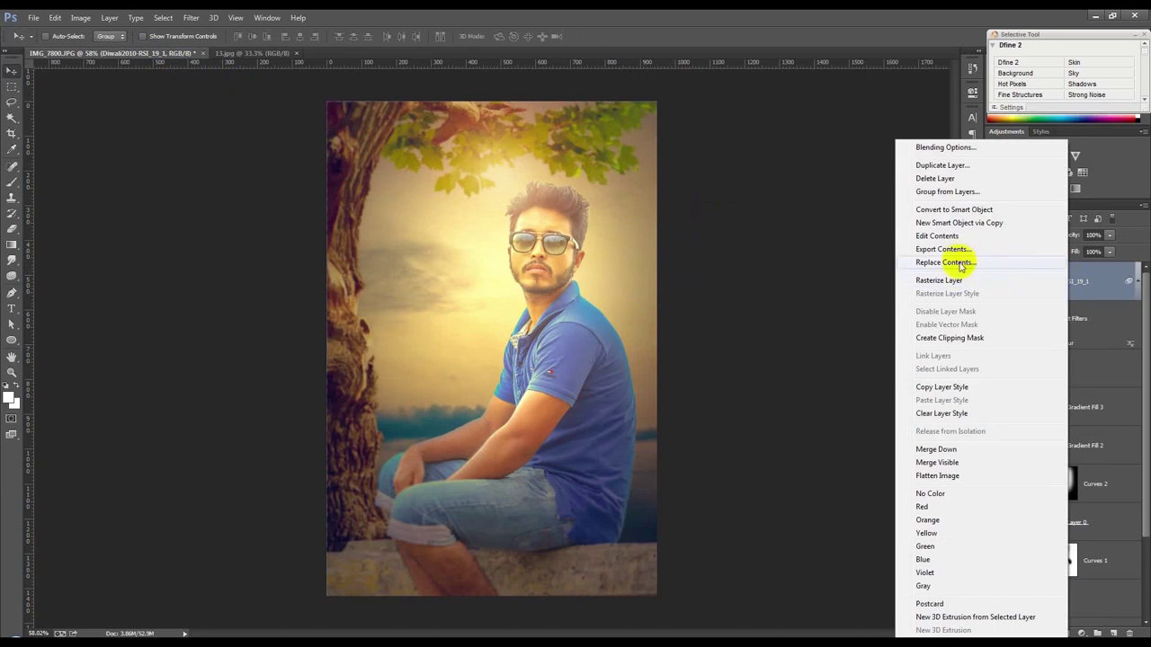
- Rasterize the glow layer and apply Levels with black point 47 and white point about 208
click(952, 280)
click(80, 18)
mouse_move(97, 47)
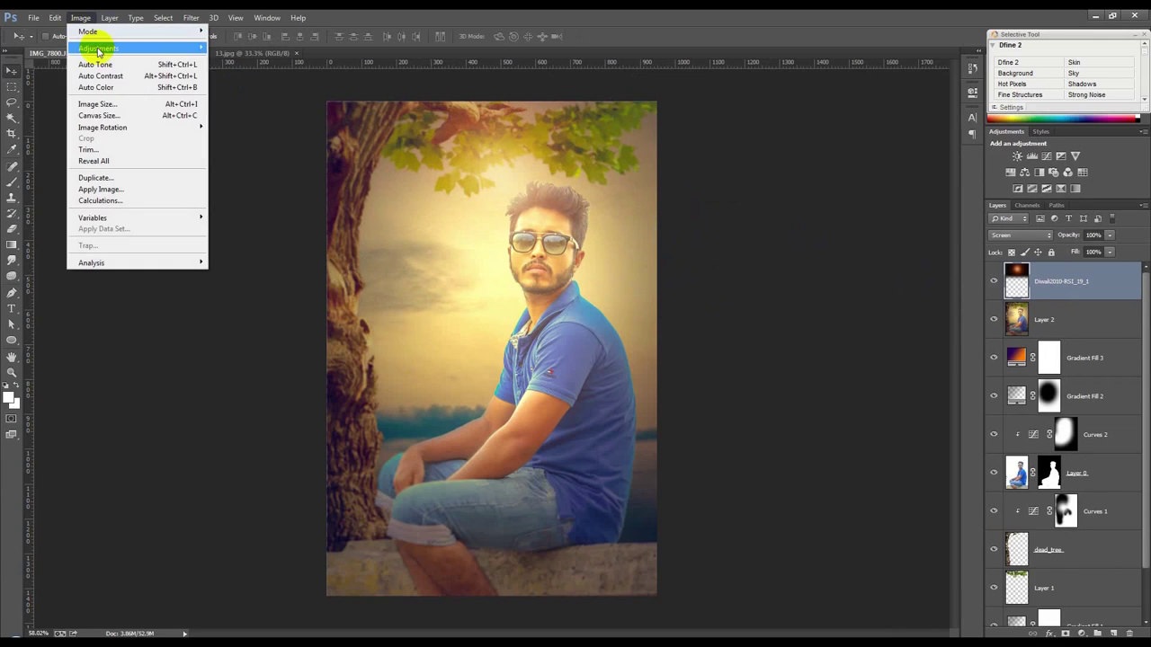
click(230, 71)
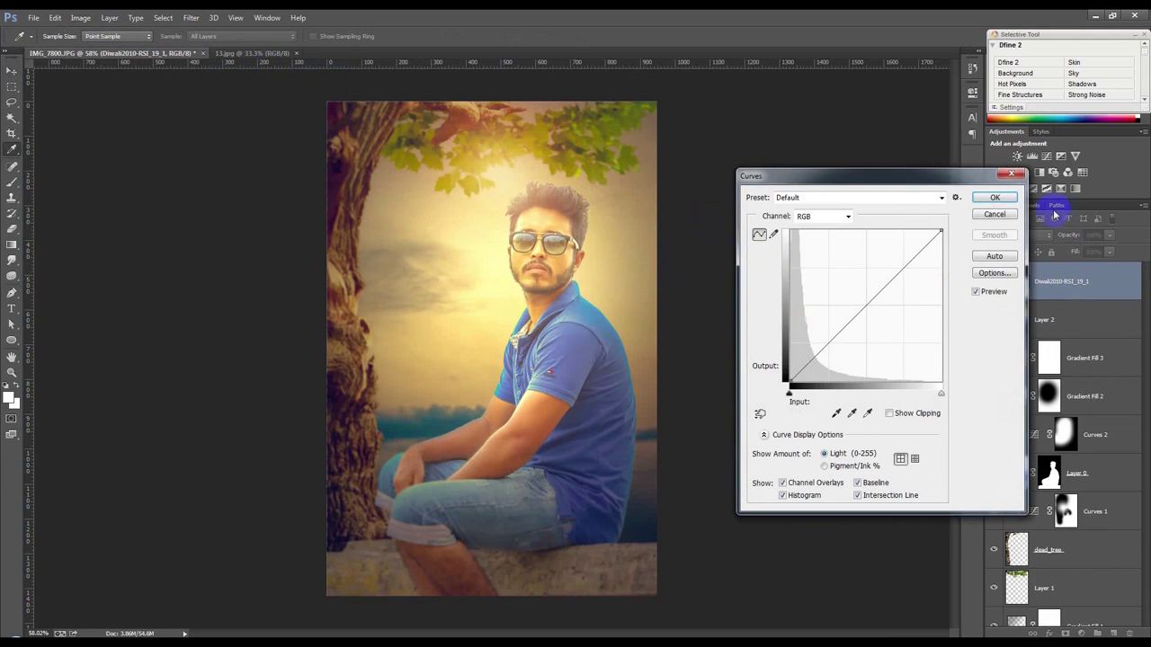
click(994, 213)
click(81, 18)
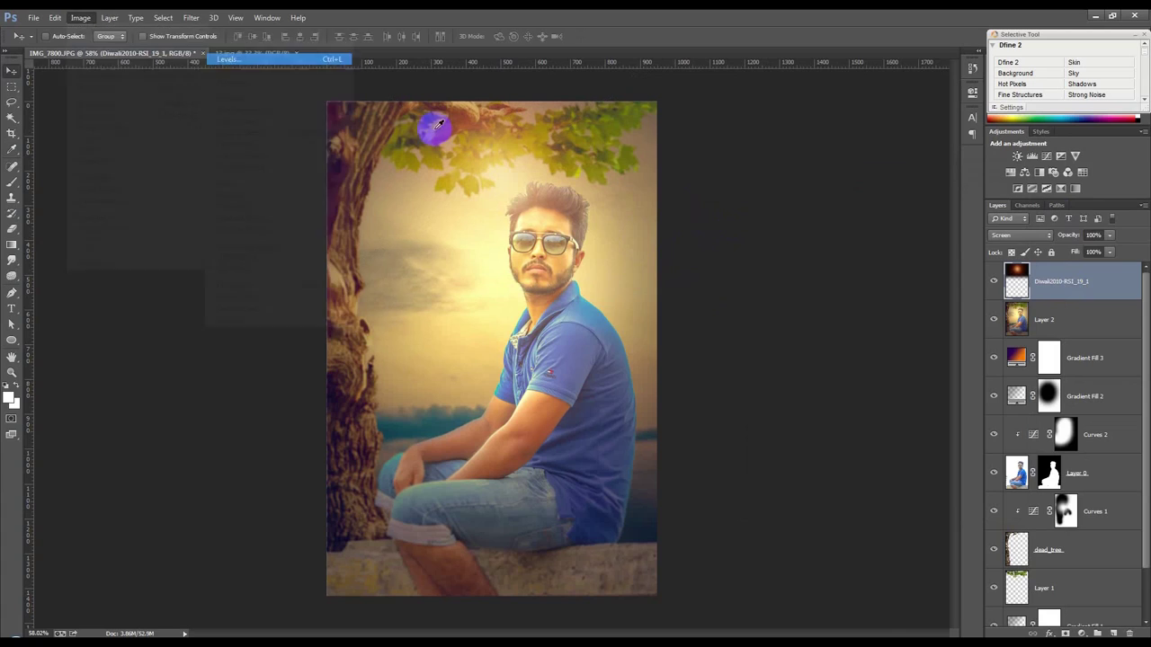
click(229, 60)
drag(598, 282, 627, 285)
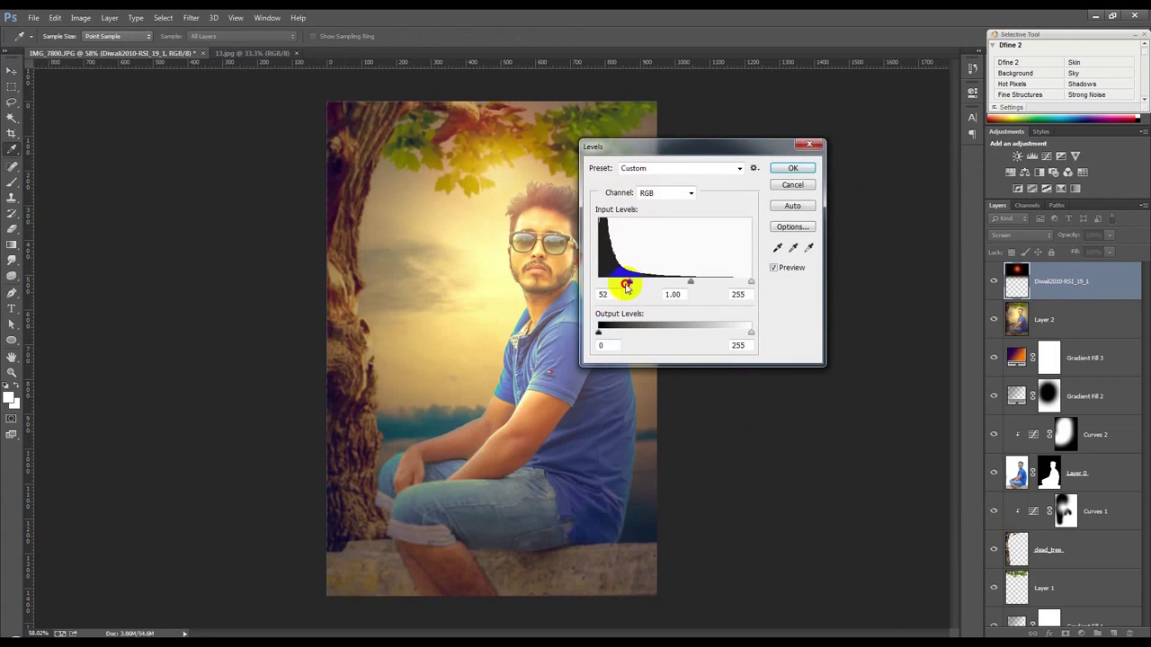
drag(751, 283, 714, 286)
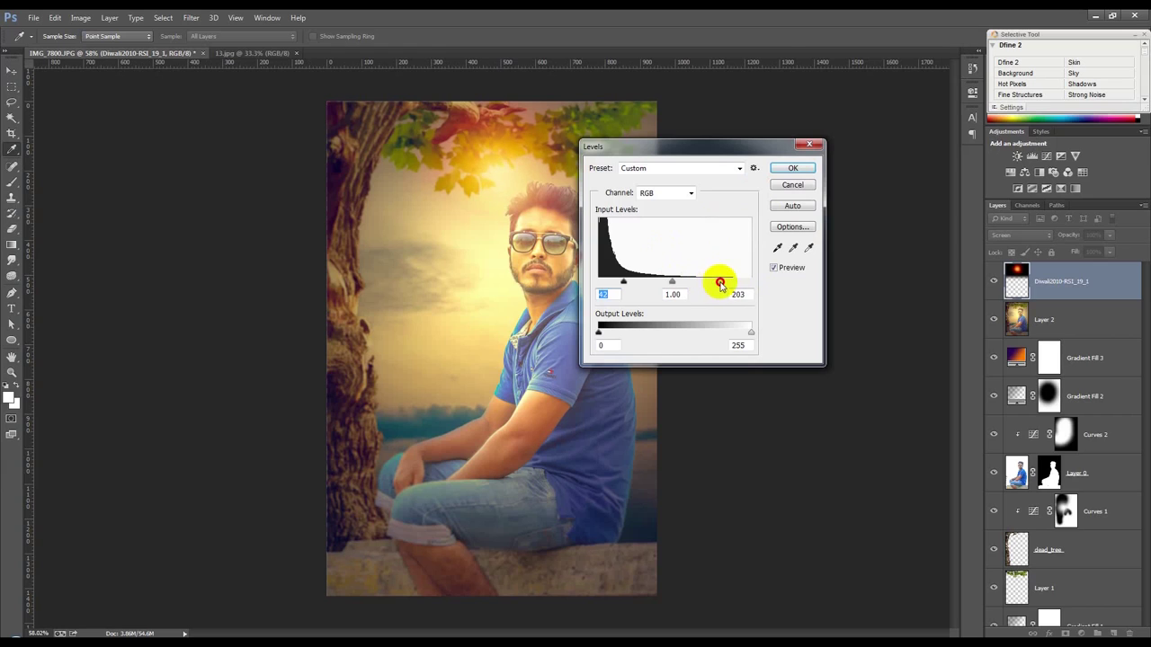
click(792, 168)
- Move the glow down slightly and enlarge it to about 130% over the treetop
key(v)
mouse_move(490, 143)
mouse_down()
mouse_move(508, 205)
mouse_move(519, 189)
mouse_move(626, 243)
mouse_move(618, 293)
mouse_move(442, 258)
mouse_move(504, 306)
mouse_move(513, 185)
mouse_up()
key(ctrl+t)
mouse_move(700, 364)
mouse_down()
mouse_move(767, 408)
mouse_move(730, 378)
mouse_up()
key(Return)
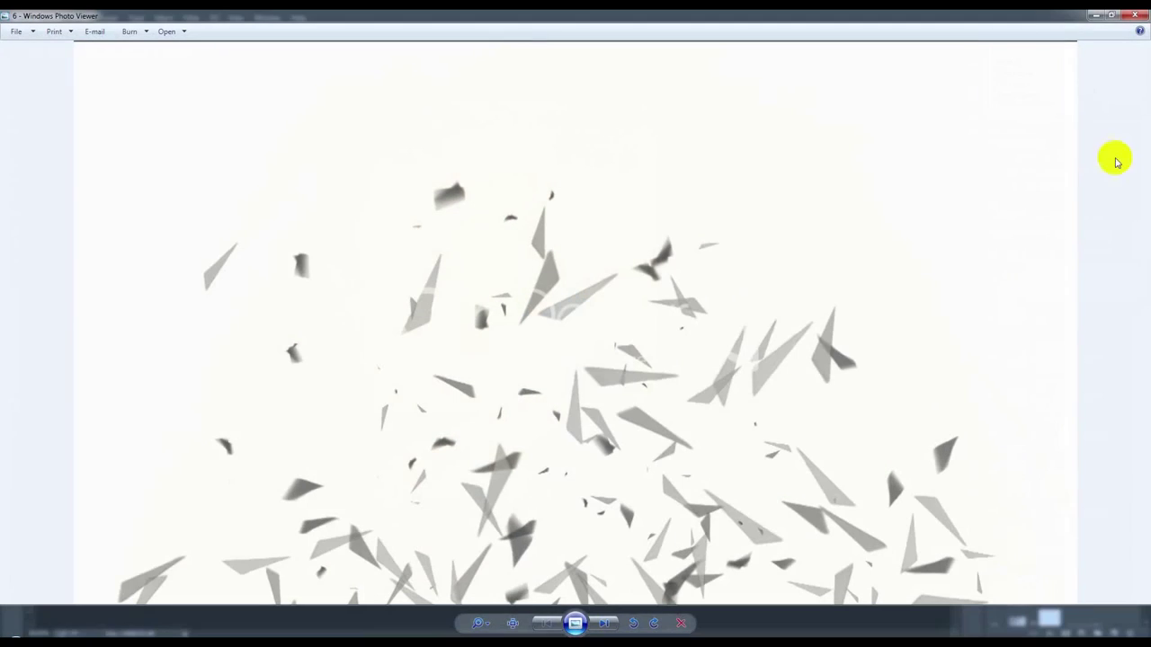
click(1139, 18)
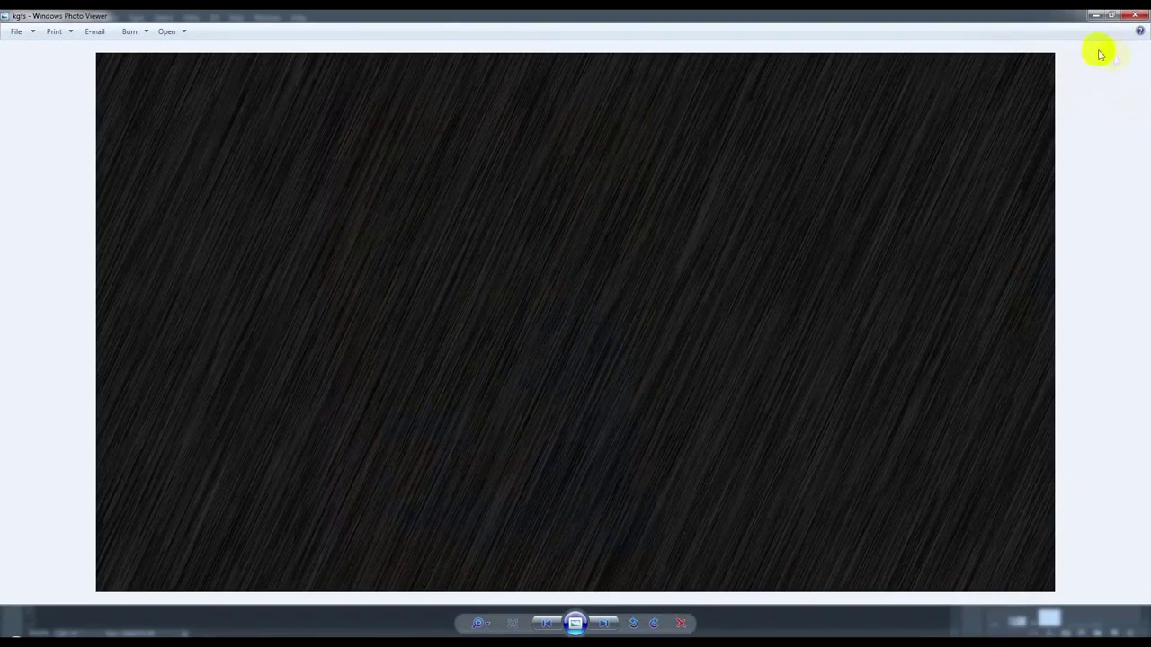
click(1133, 17)
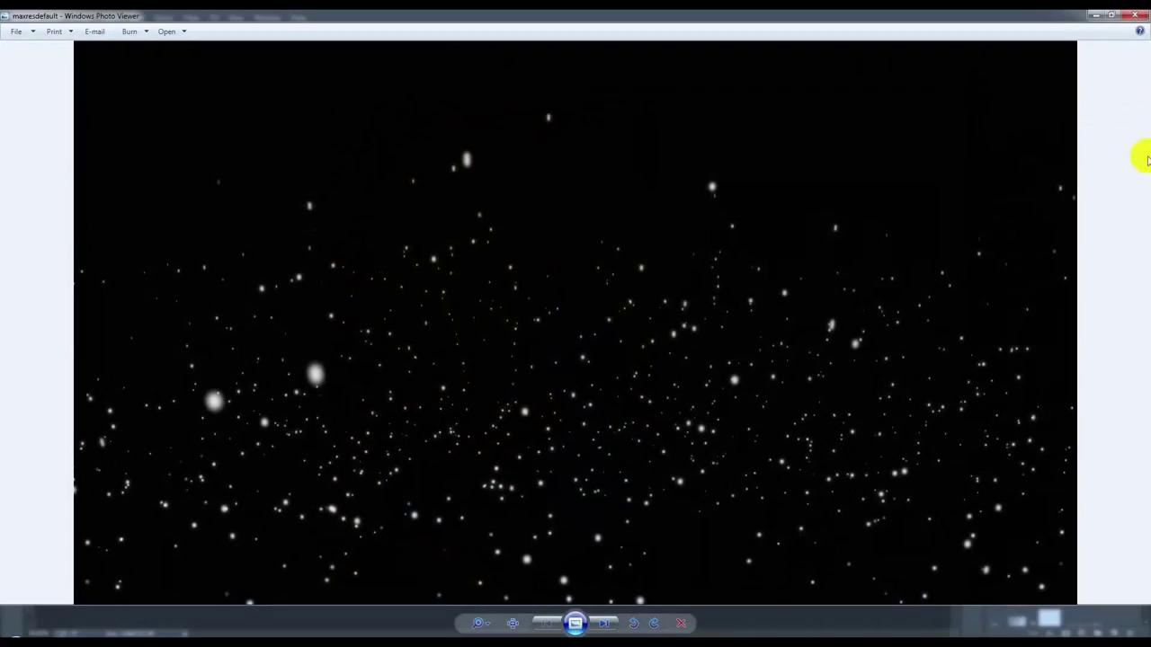
click(1134, 16)
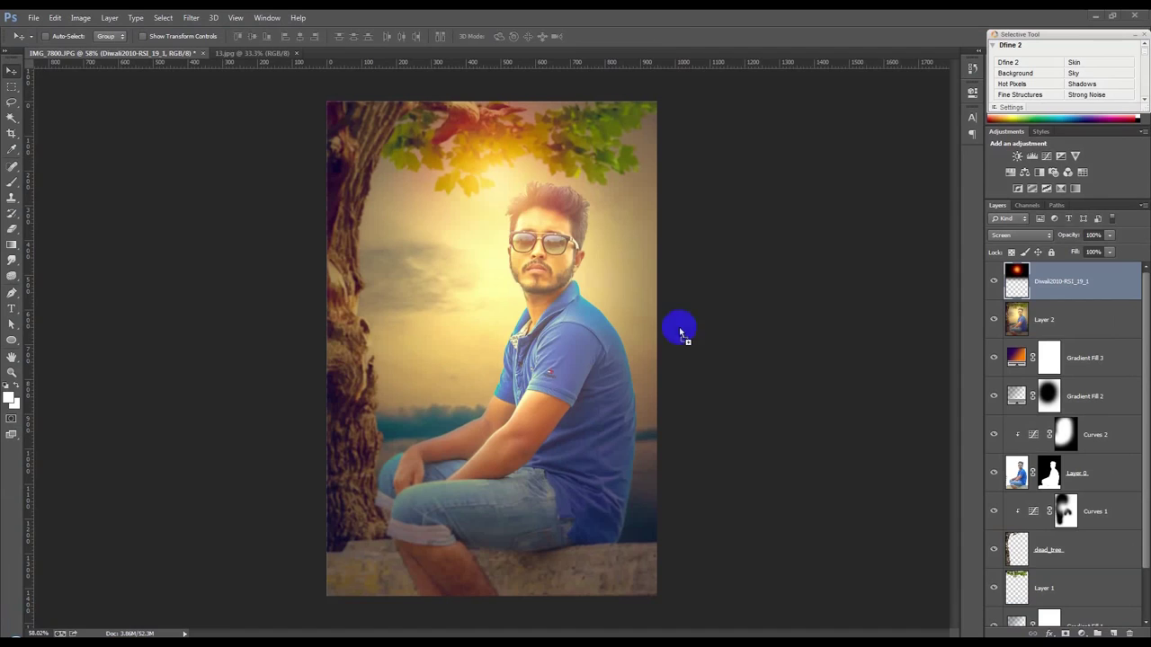
- Rotate the star image 90° clockwise, stretch it over the canvas, and set Screen mode
right_click(619, 311)
click(672, 447)
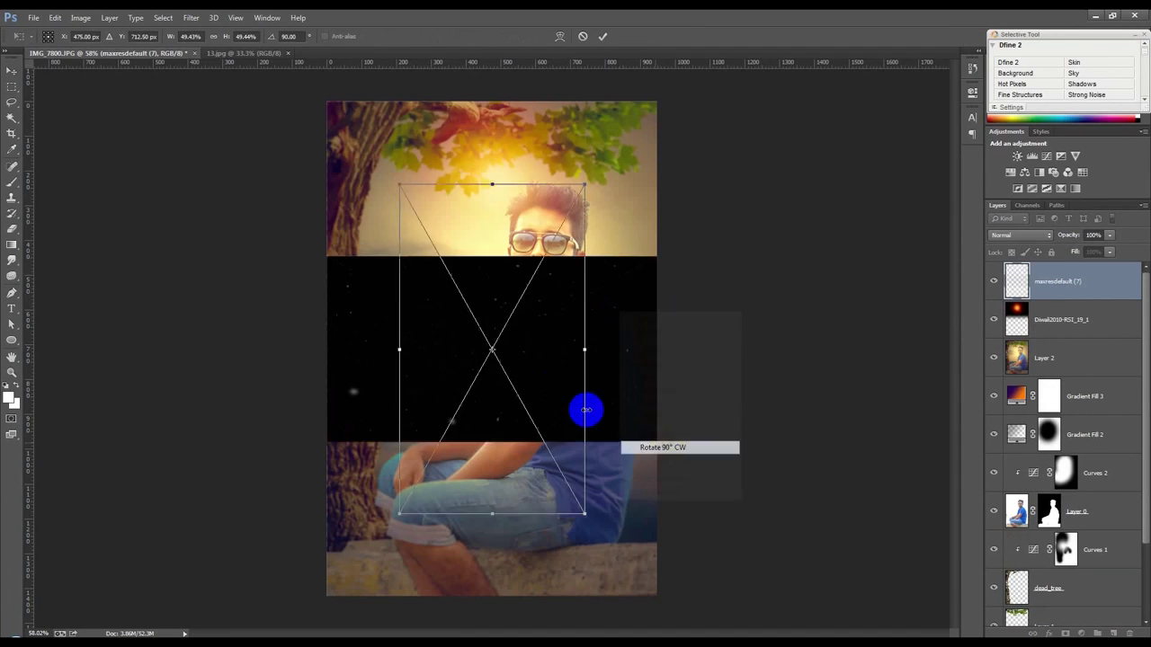
drag(584, 405, 470, 285)
mouse_move(511, 431)
mouse_down()
mouse_move(637, 552)
mouse_move(657, 595)
mouse_up()
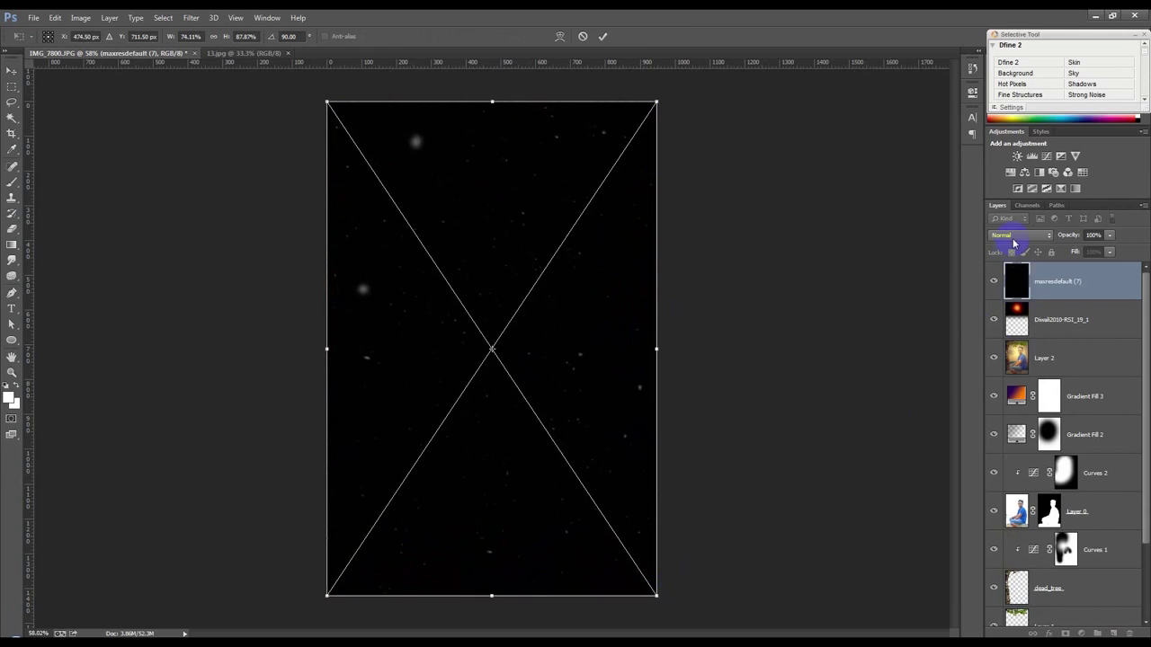
click(1020, 234)
click(1010, 333)
click(602, 36)
- Streak the stars into rain with a 55° Motion Blur smart filter
click(338, 70)
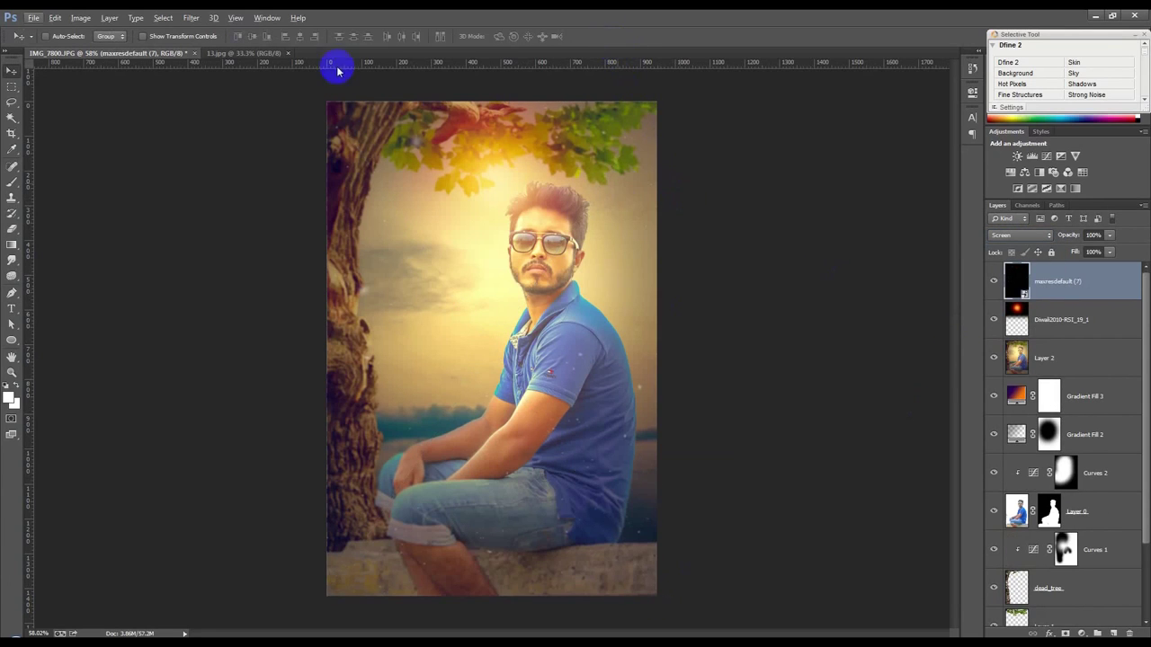
click(191, 17)
mouse_move(198, 150)
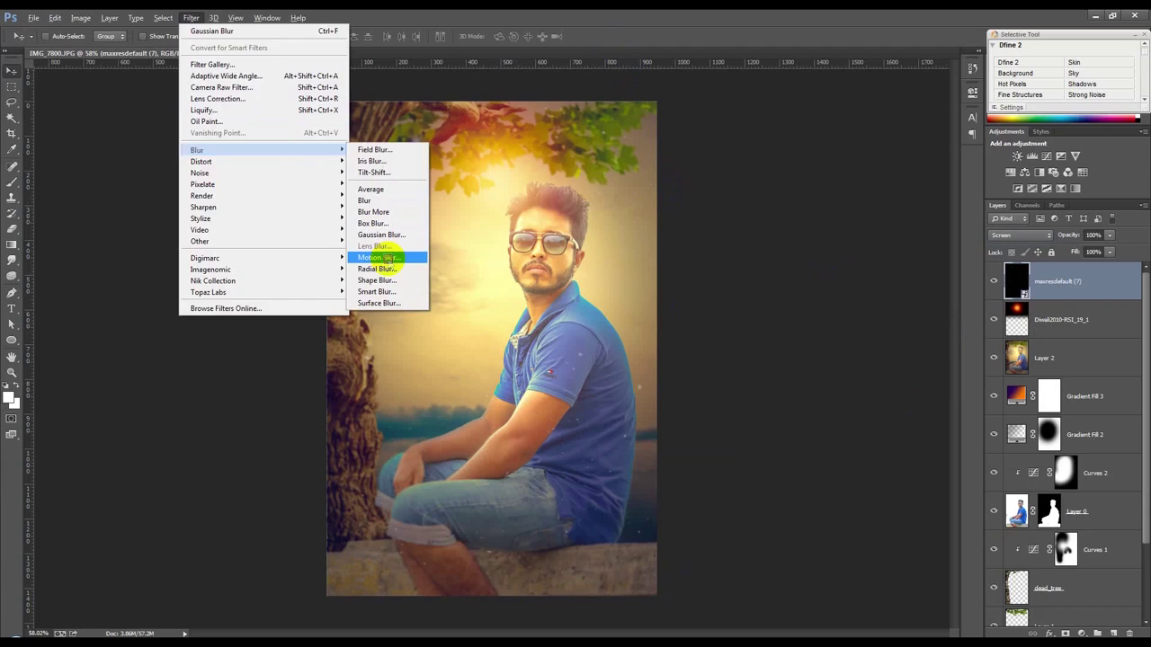
click(386, 258)
drag(624, 133, 668, 110)
click(637, 284)
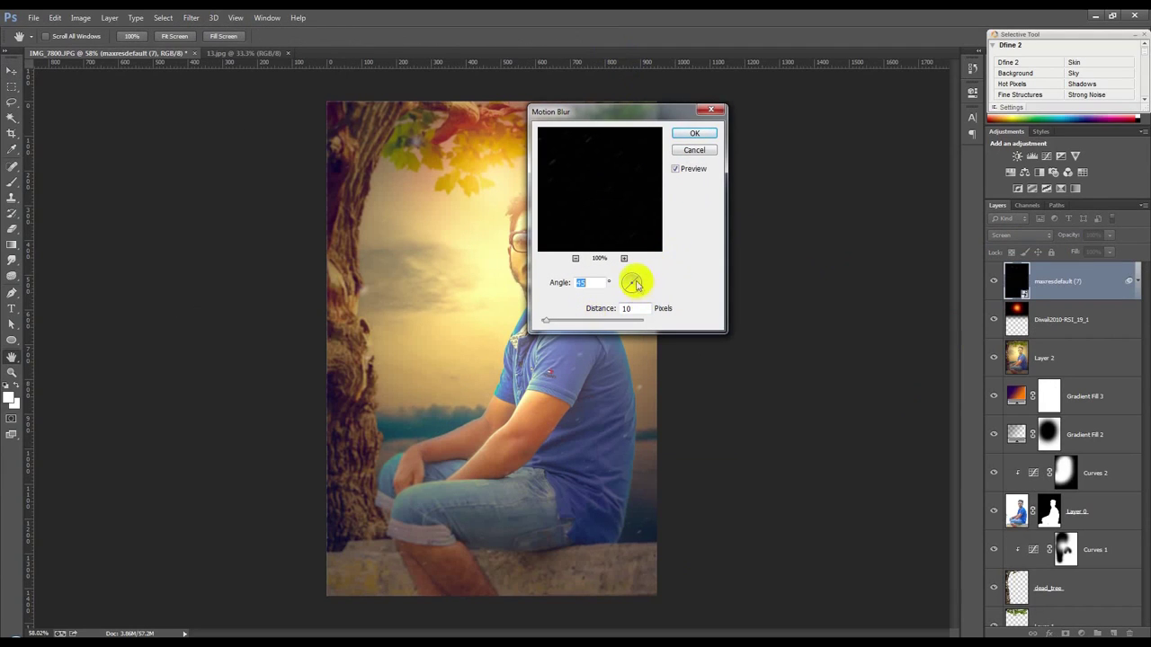
drag(546, 321, 565, 321)
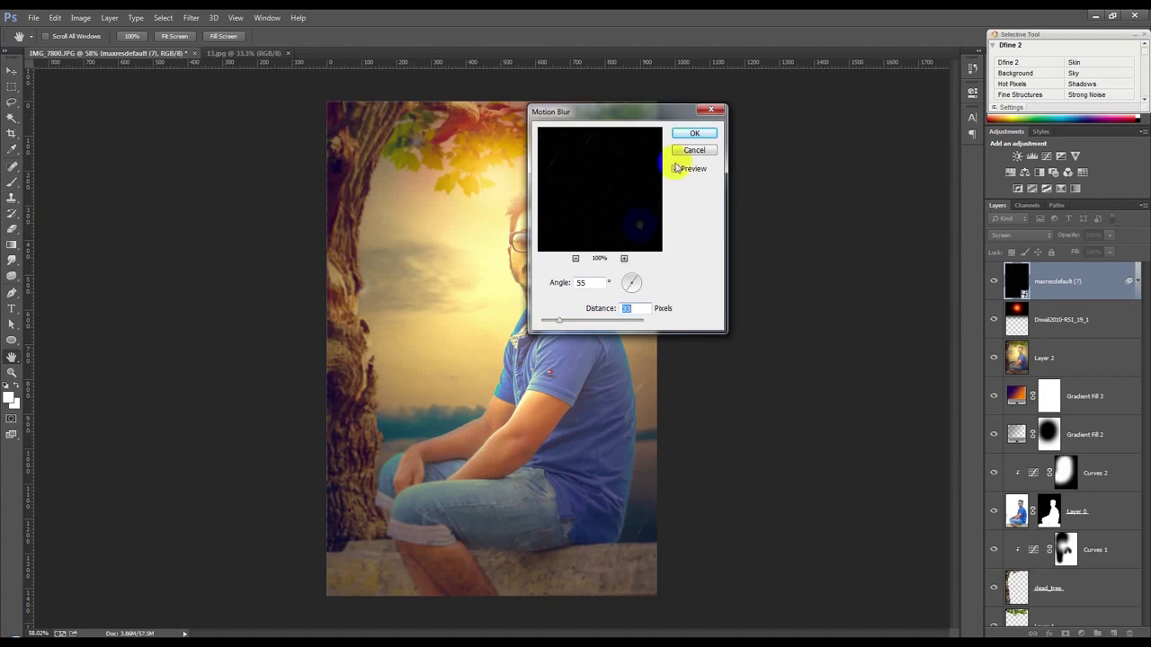
click(692, 133)
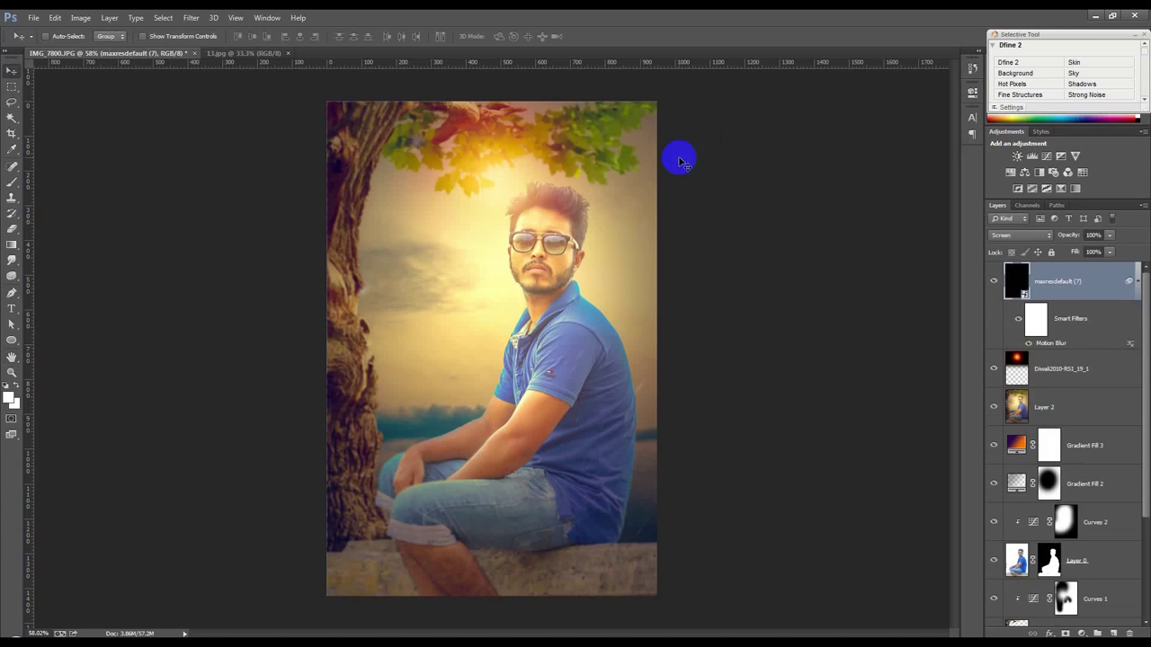
click(1138, 285)
mouse_move(1019, 407)
mouse_down()
mouse_move(547, 403)
mouse_move(581, 554)
mouse_up()
- Flip the placed star image vertically and enlarge it to cover the canvas
right_click(580, 552)
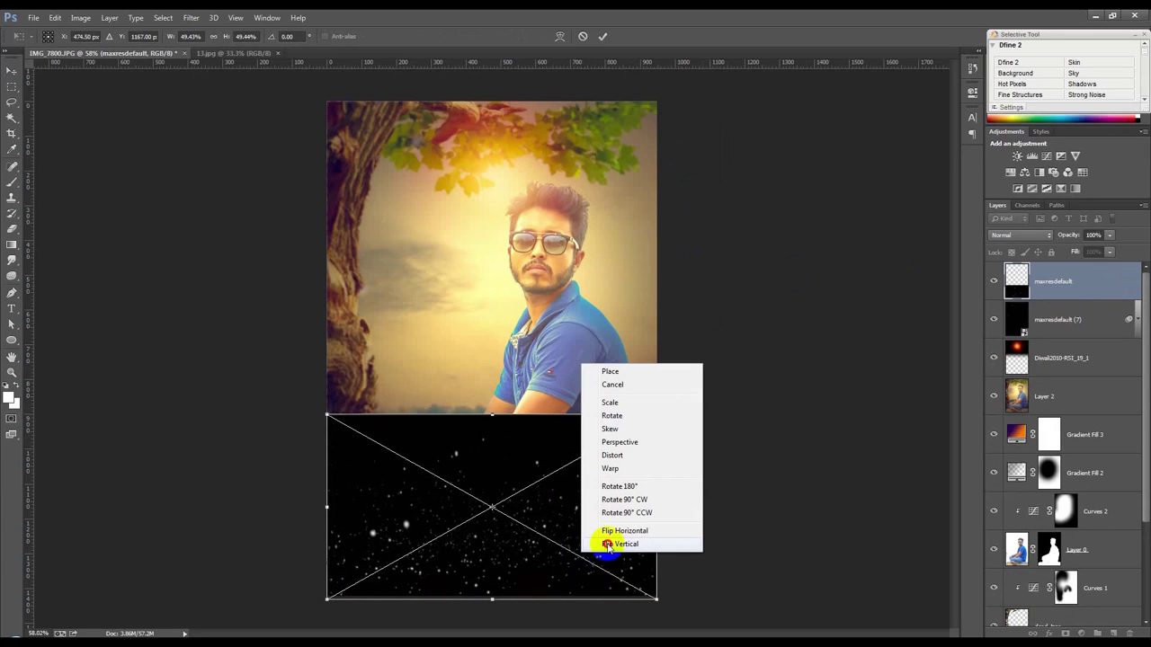
click(608, 543)
mouse_move(657, 414)
mouse_down()
mouse_move(693, 366)
mouse_move(685, 213)
mouse_up()
click(603, 37)
- Give the star layer a 55° Motion Blur, set it to Screen, and shift it upward
click(190, 17)
click(198, 32)
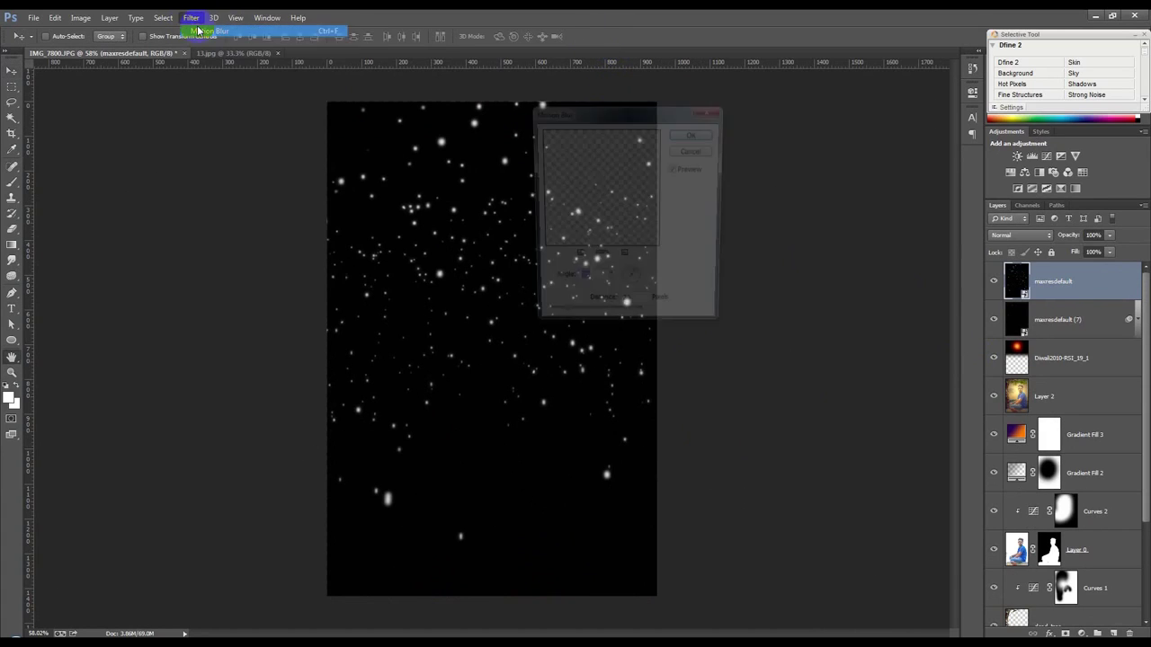
drag(566, 321, 570, 323)
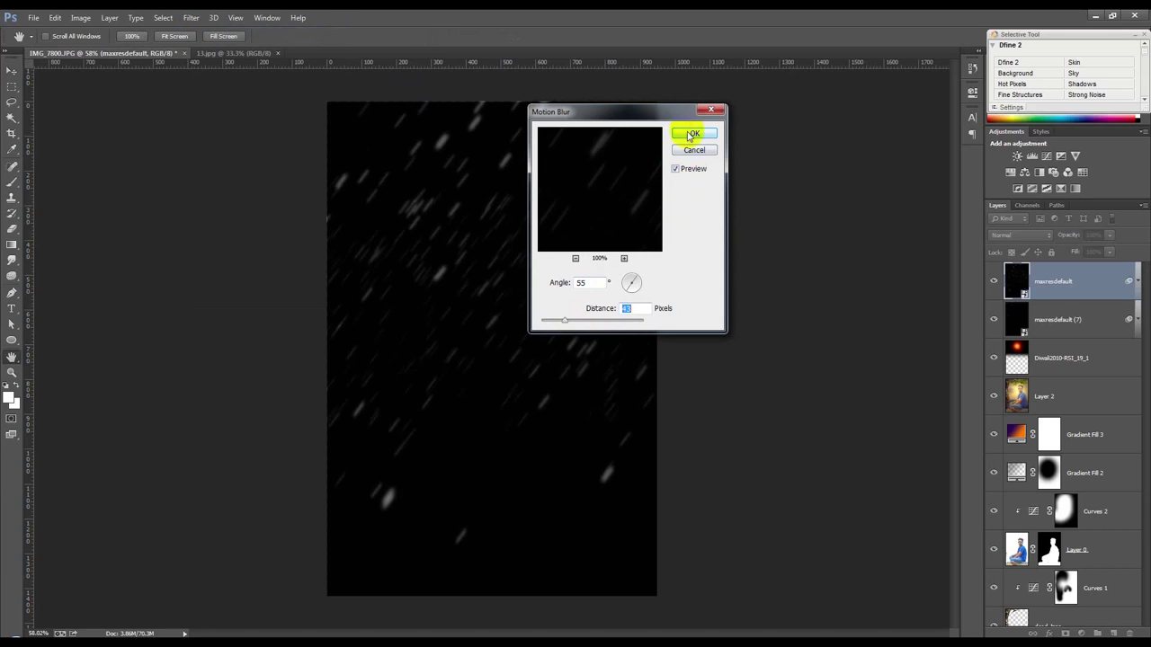
click(694, 133)
click(1014, 234)
click(998, 344)
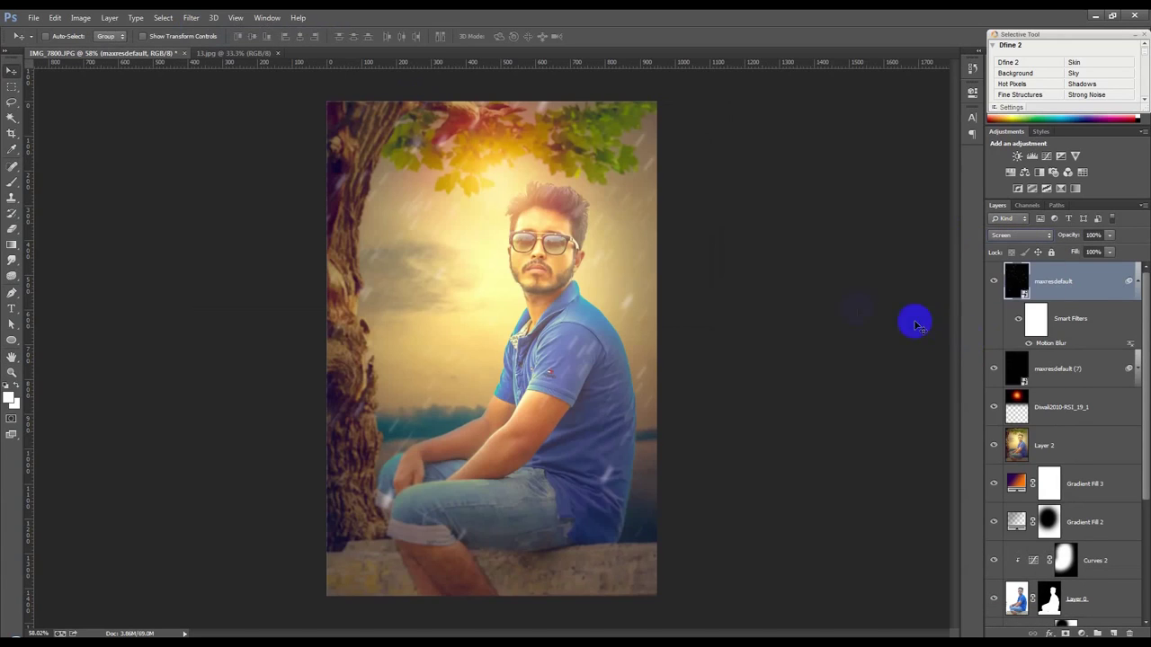
drag(778, 299, 778, 278)
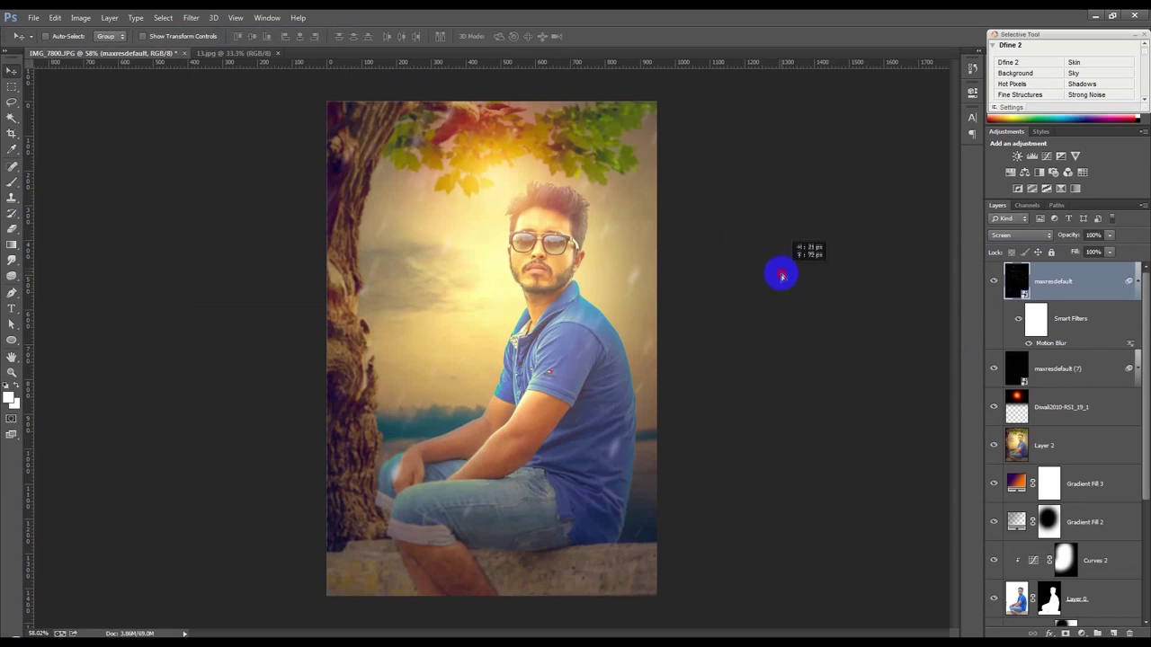
- Move both star layers below the Diwali flare layer
drag(1133, 295, 1119, 319)
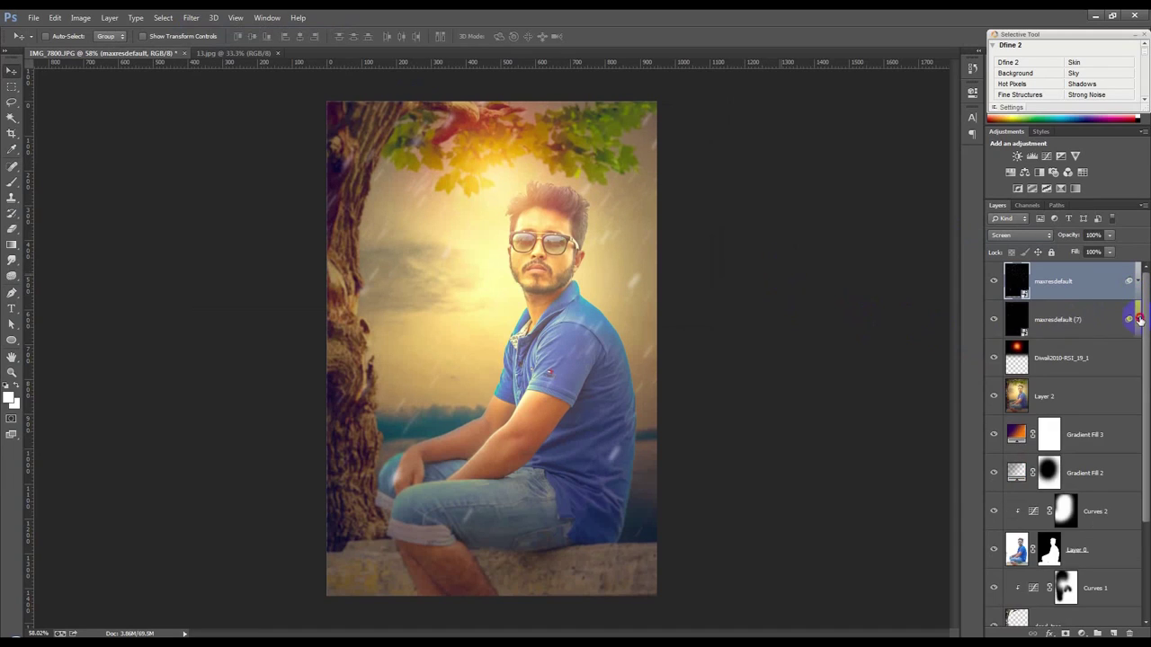
click(1136, 319)
shift+click(1092, 315)
drag(1092, 315, 1099, 380)
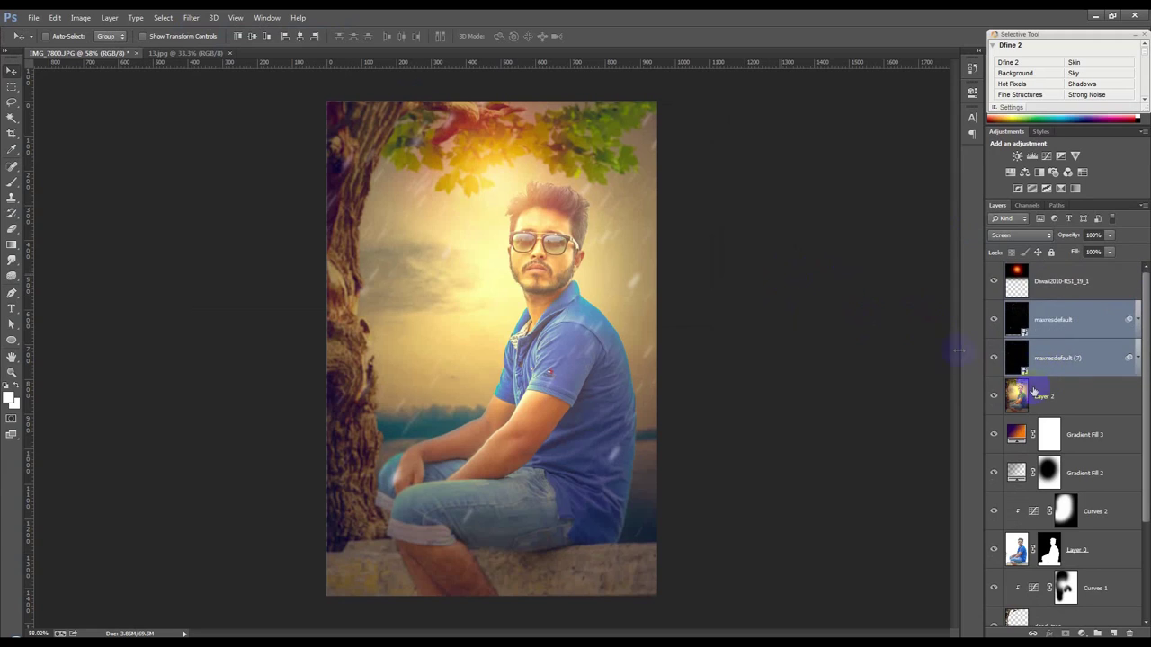
- Add a Photo Filter adjustment layer above the Diwali flare layer
click(1056, 282)
click(1079, 628)
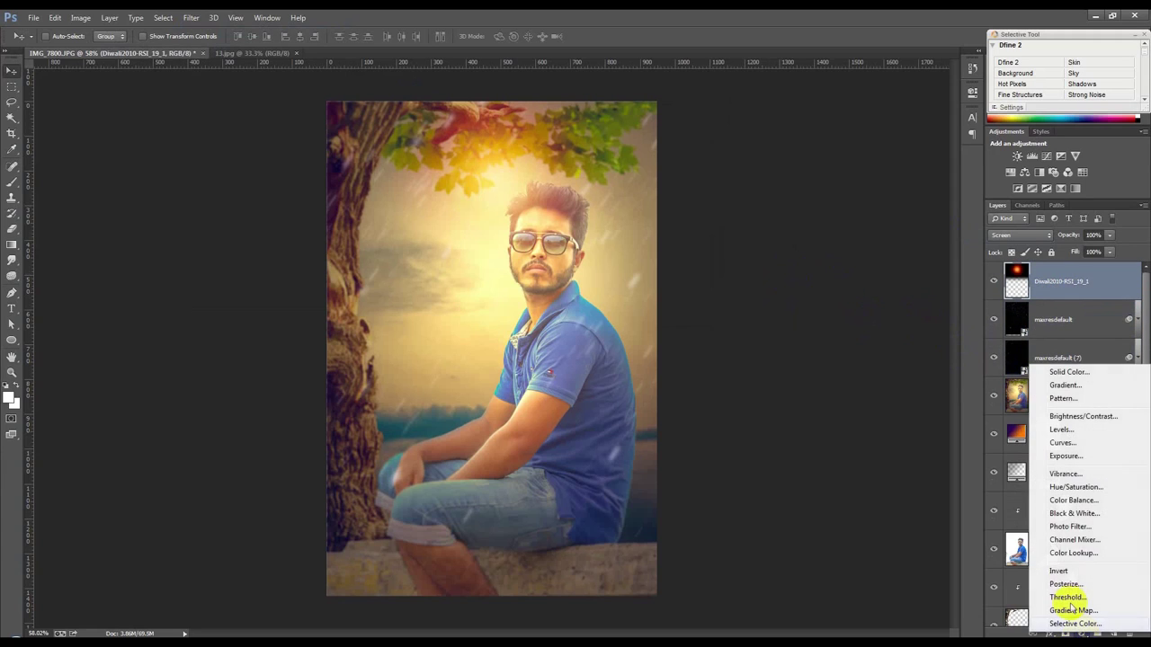
click(1065, 532)
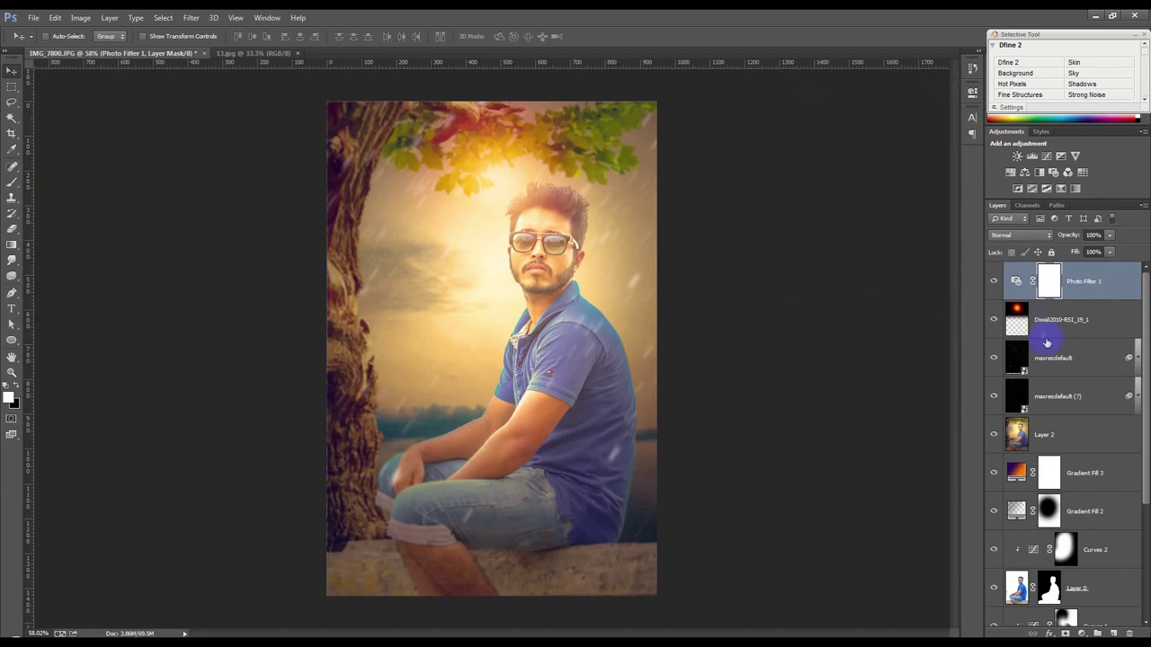
- Merge the two star layers with Ctrl+E and set the merged layer to Screen
click(1052, 358)
shift+click(1040, 397)
key(ctrl+e)
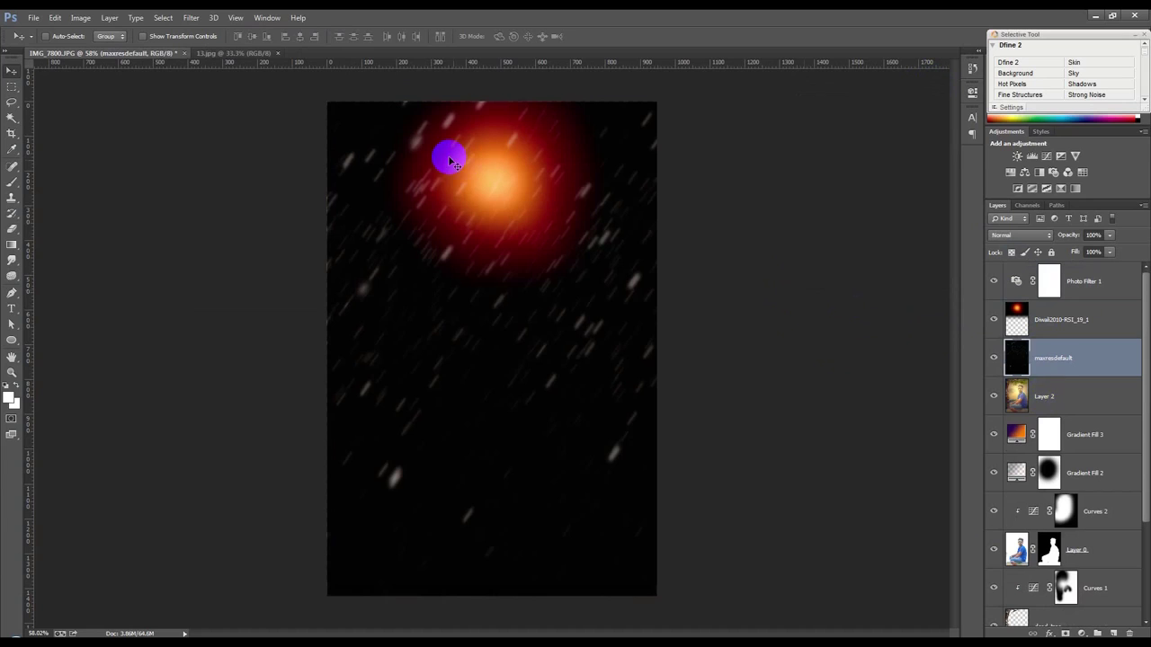
click(1005, 243)
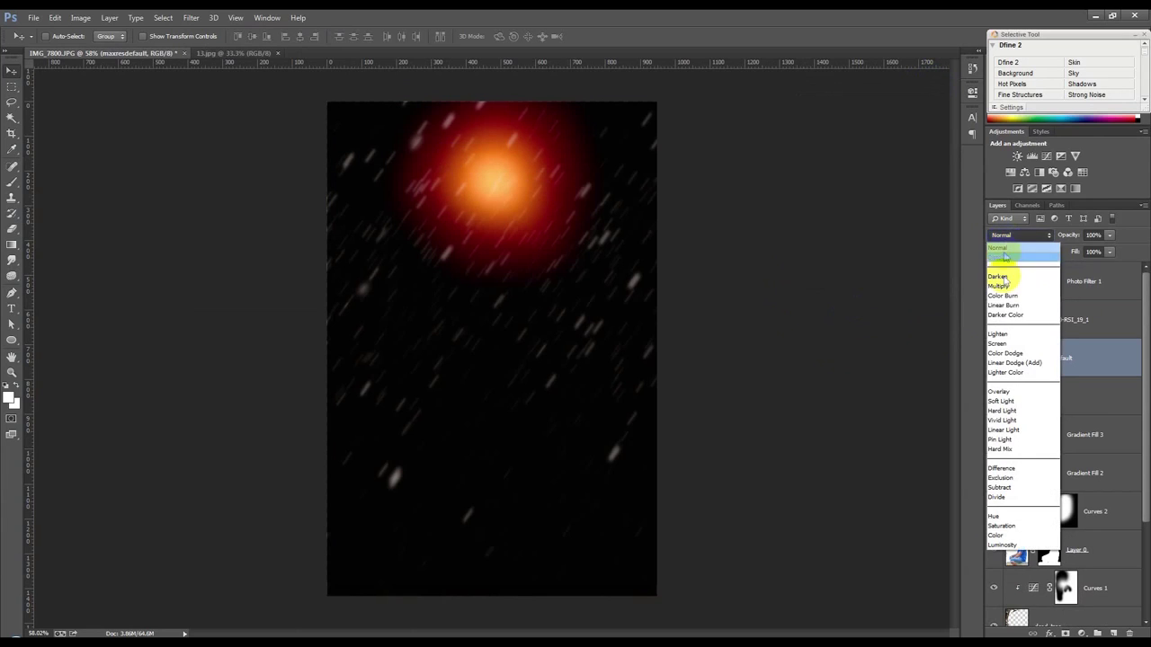
click(998, 337)
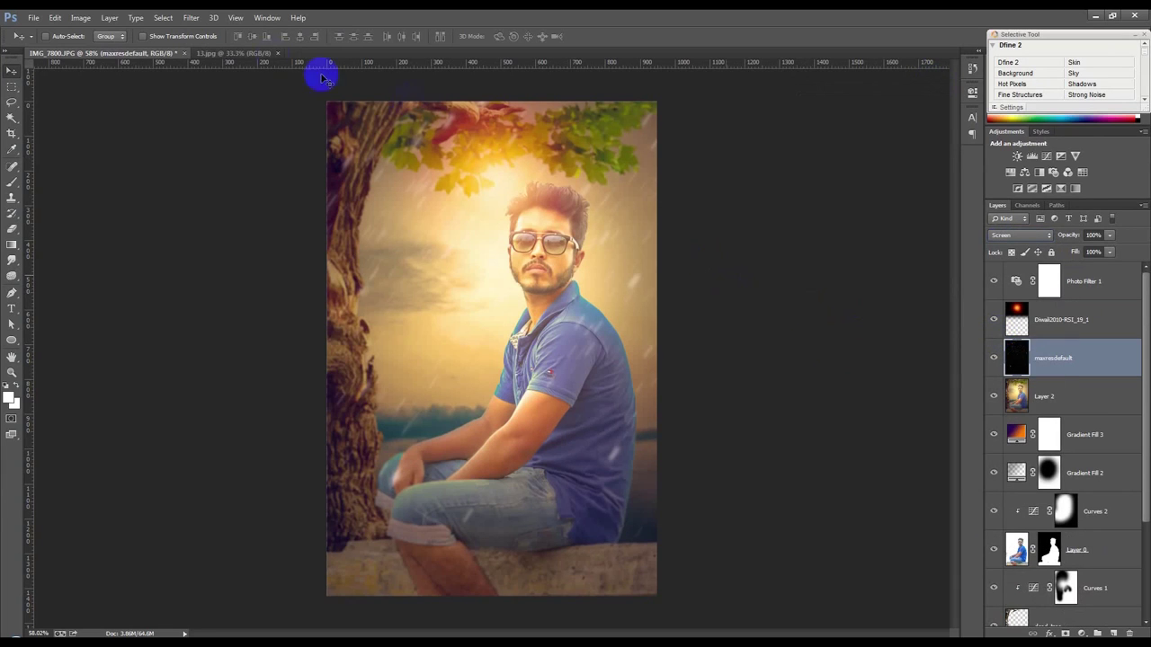
- Shift the merged star layer's Color Balance toward red
click(80, 17)
mouse_move(99, 48)
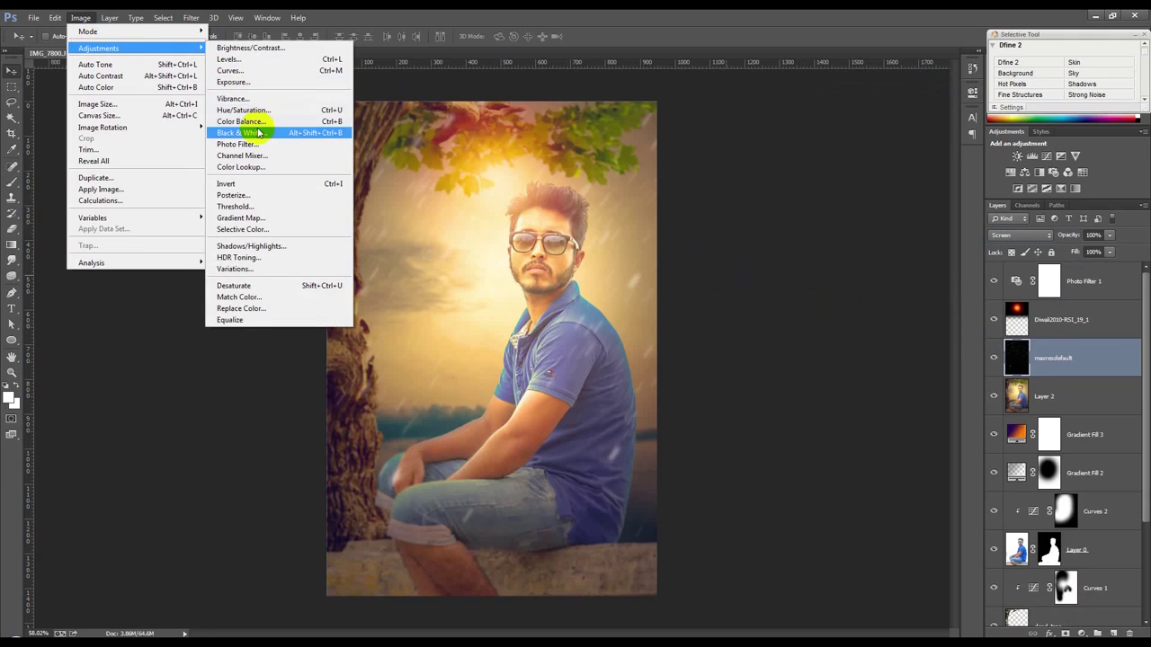
click(241, 121)
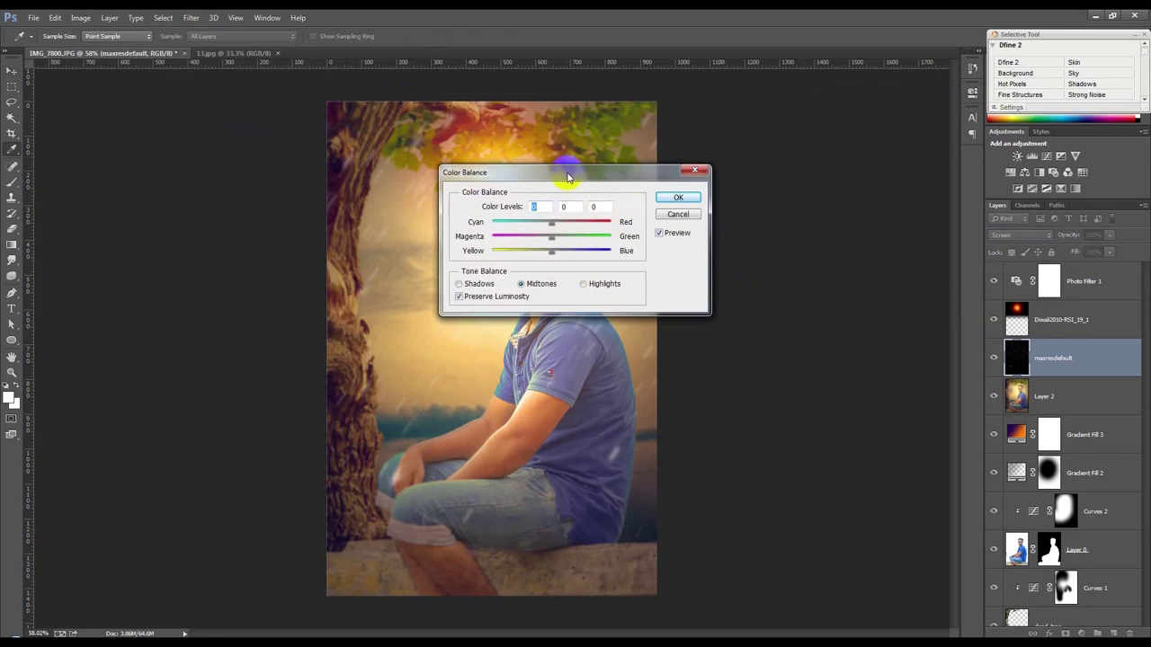
drag(503, 167, 740, 174)
mouse_move(795, 228)
mouse_down()
mouse_move(824, 230)
mouse_move(719, 256)
mouse_up()
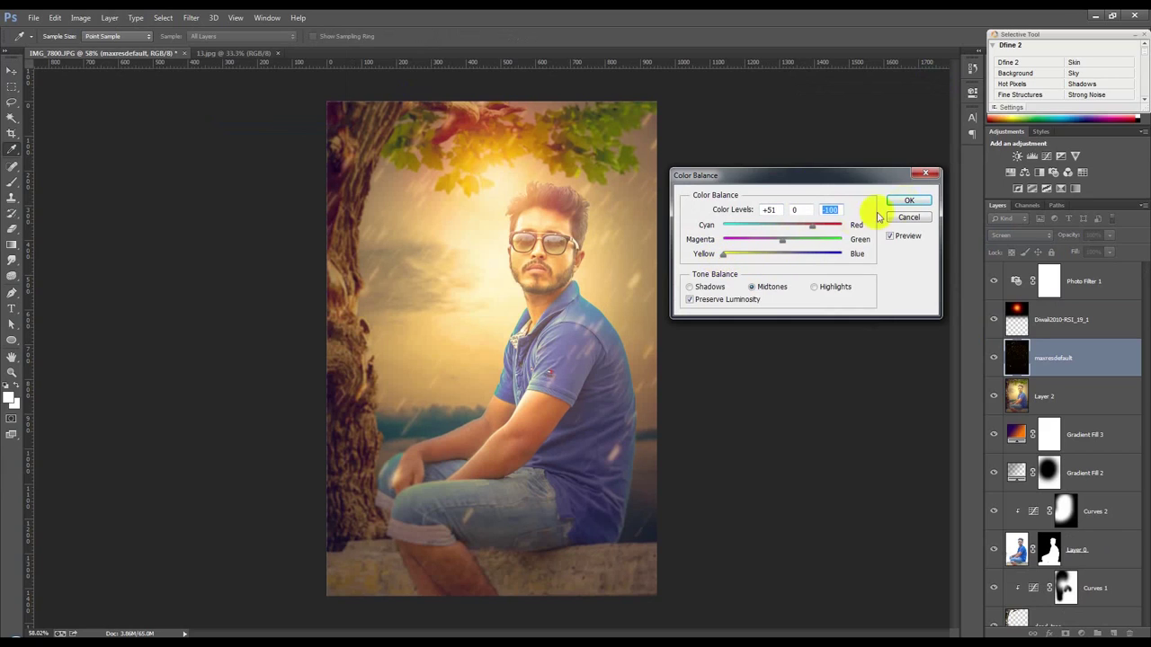
click(908, 200)
- Enlarge the merged star layer to about 180% and reposition it, then delete it
key(v)
mouse_move(656, 221)
mouse_down()
mouse_move(654, 204)
mouse_move(657, 218)
mouse_up()
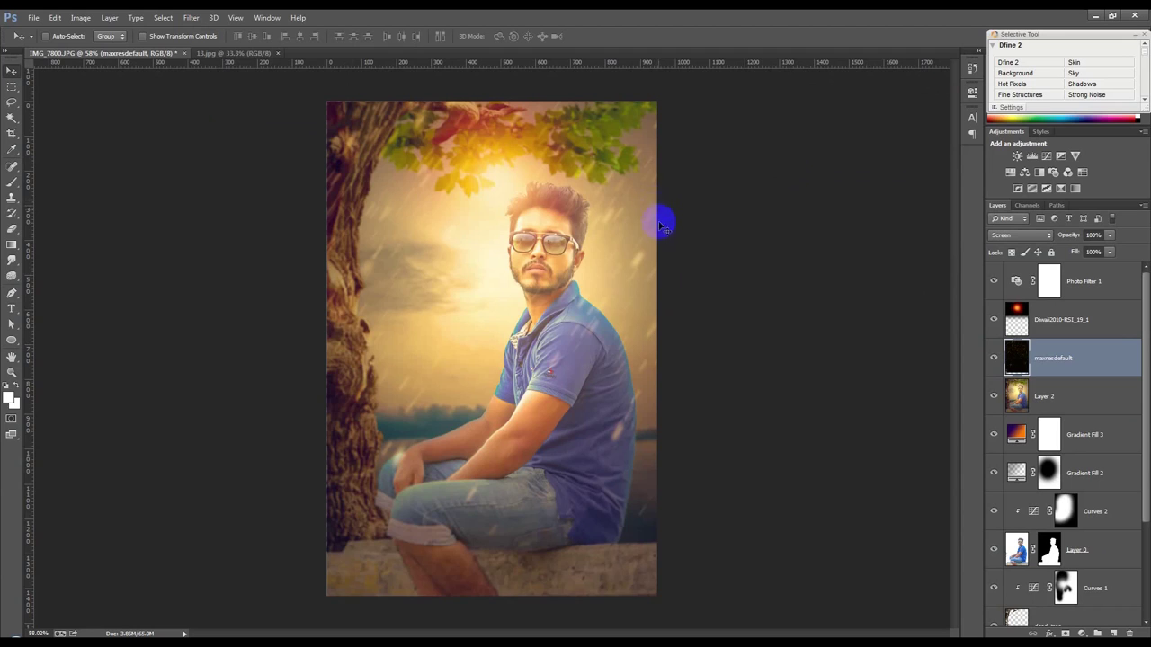
key(ctrl+t)
key(ctrl+0)
mouse_move(799, 502)
mouse_down()
mouse_move(967, 542)
mouse_move(735, 422)
mouse_up()
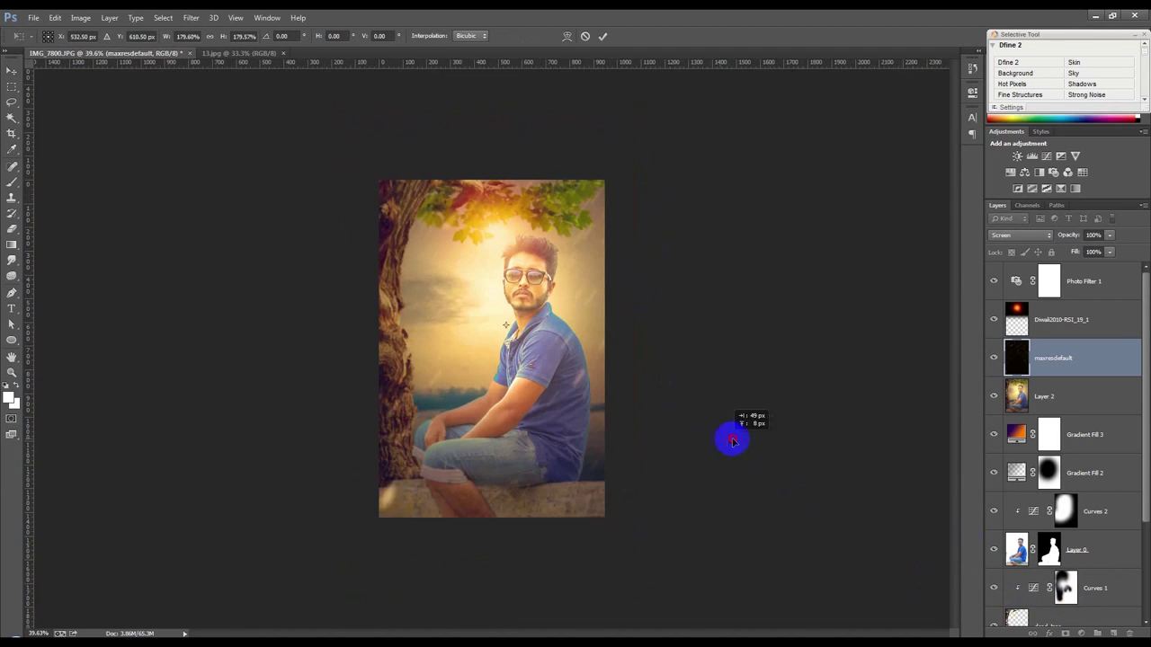
key(Return)
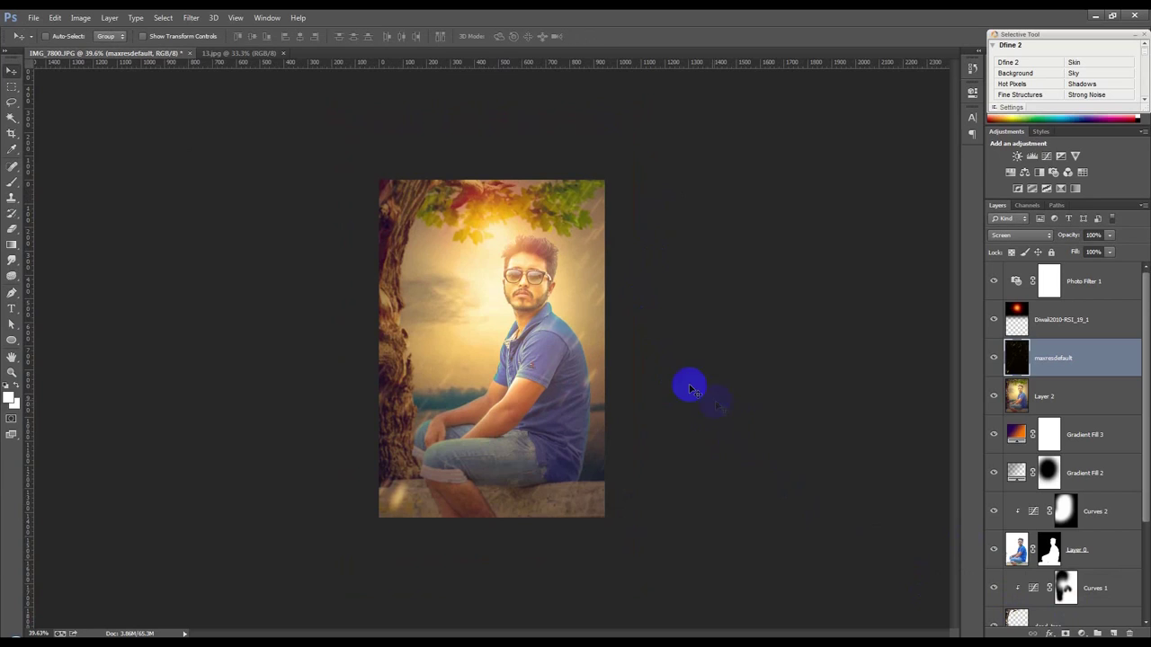
key(ctrl+0)
drag(659, 367, 662, 364)
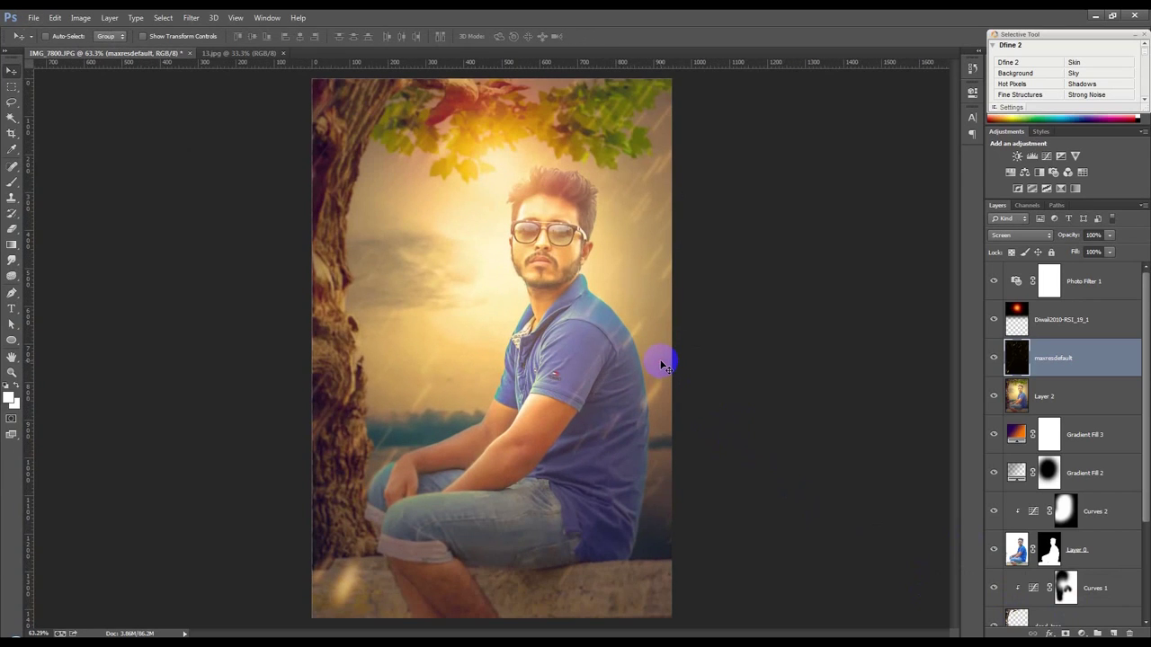
drag(661, 363, 661, 356)
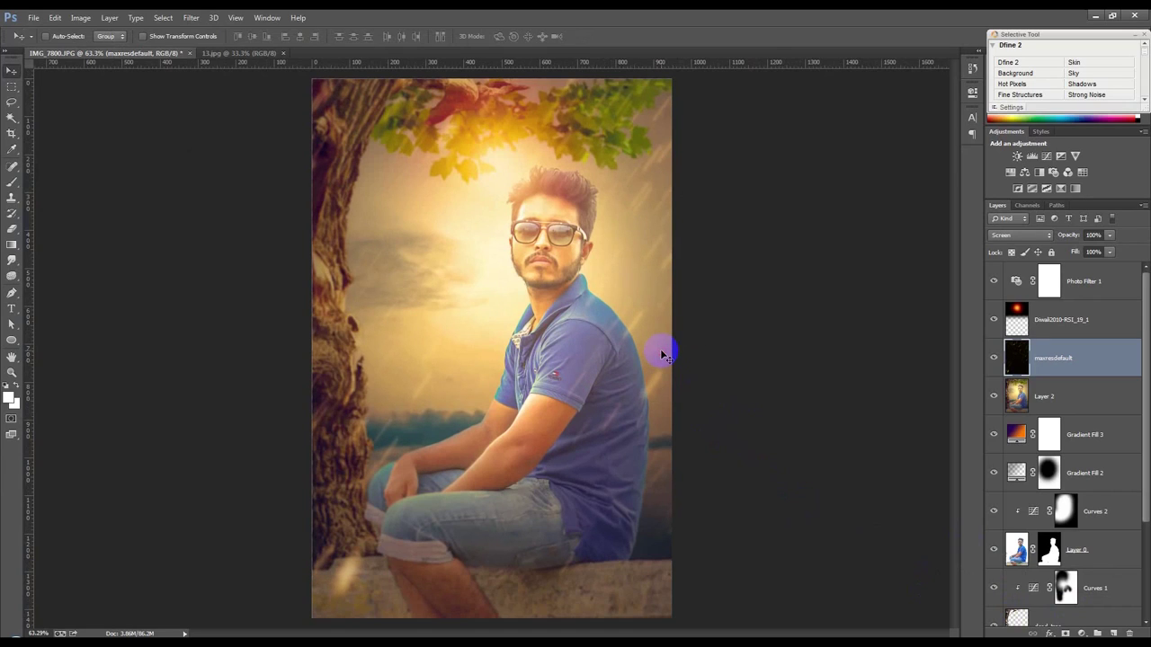
key(Delete)
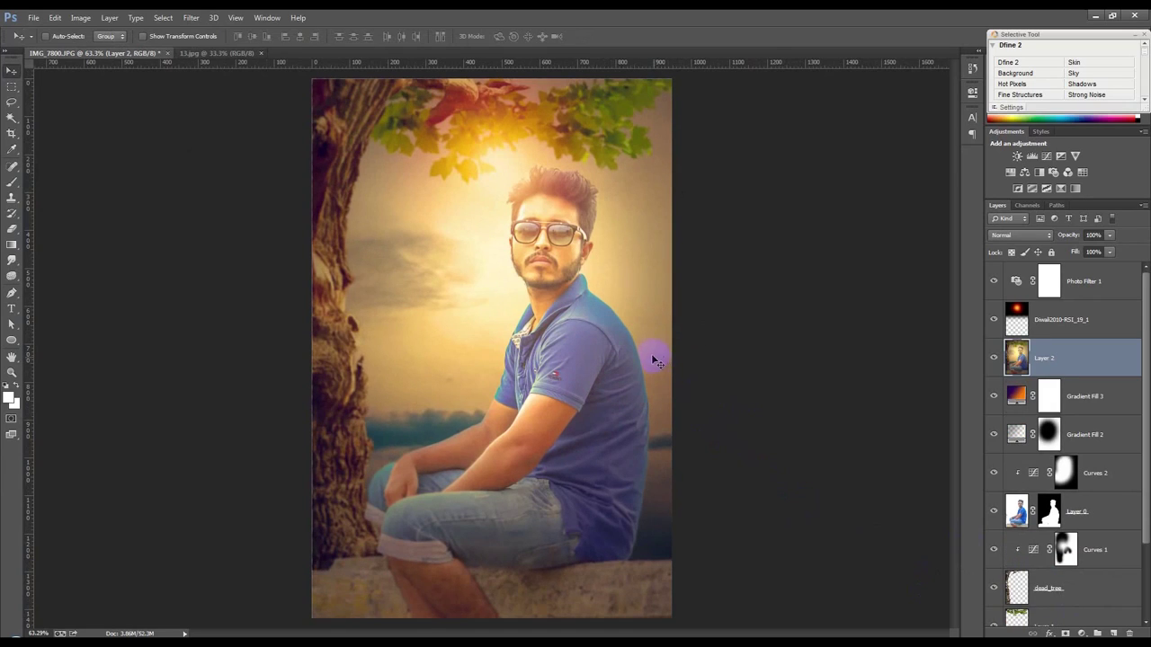
click(1095, 16)
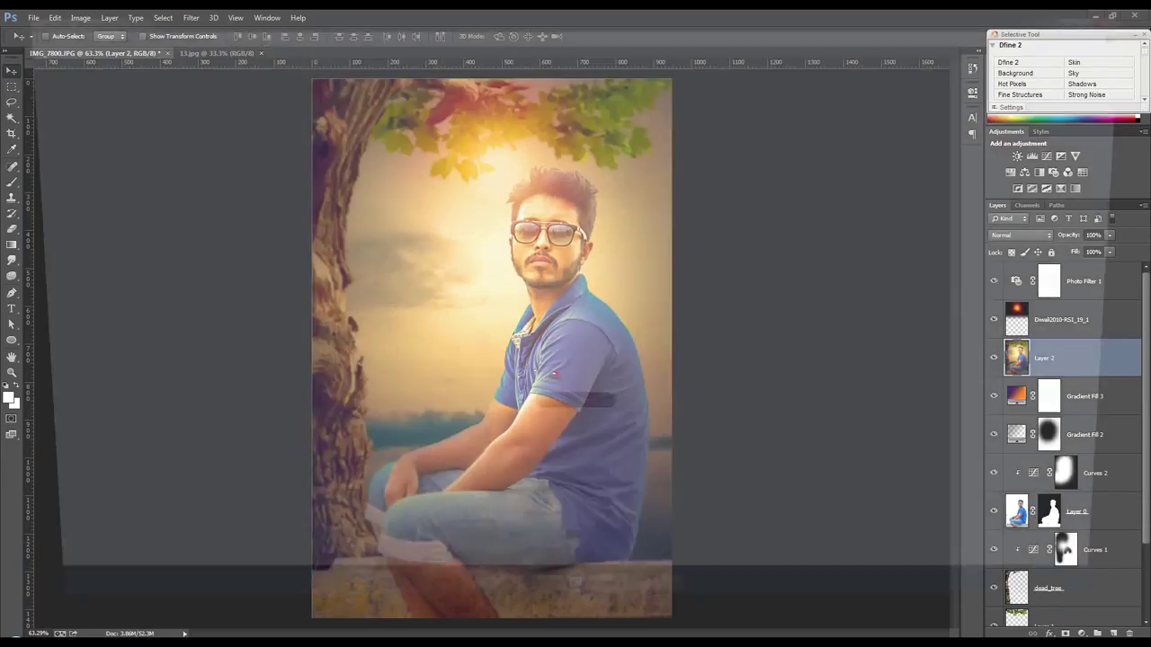
- Set the gold particle layer to Screen and scale it to span the photo width
click(1136, 25)
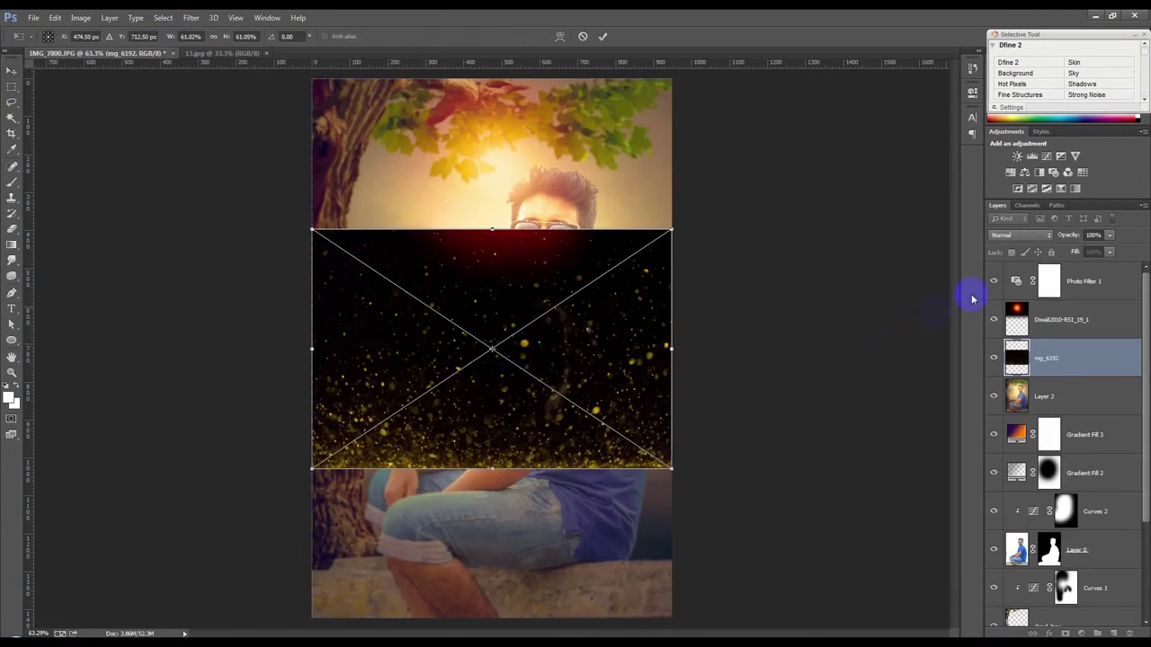
click(1011, 238)
click(1001, 336)
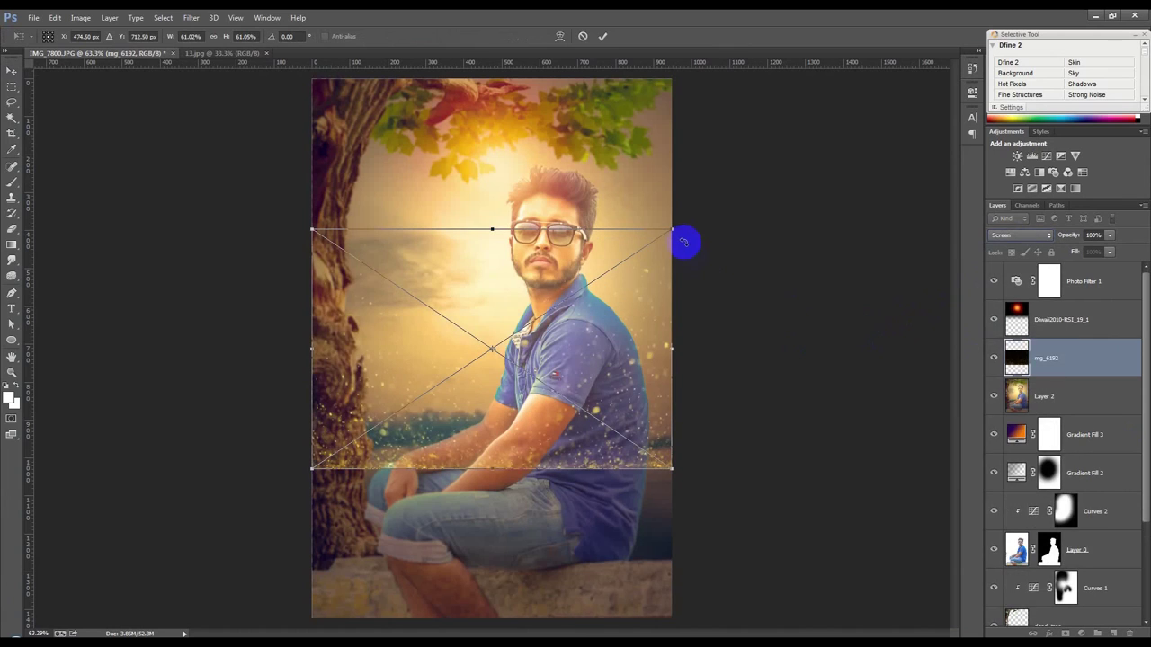
mouse_move(675, 231)
mouse_down()
mouse_move(796, 51)
mouse_move(904, 21)
mouse_move(926, 70)
mouse_up()
drag(831, 208, 833, 211)
key(Return)
- Lower the particle layer opacity to 42%, then place the starry image as a new layer
drag(1063, 236, 1041, 236)
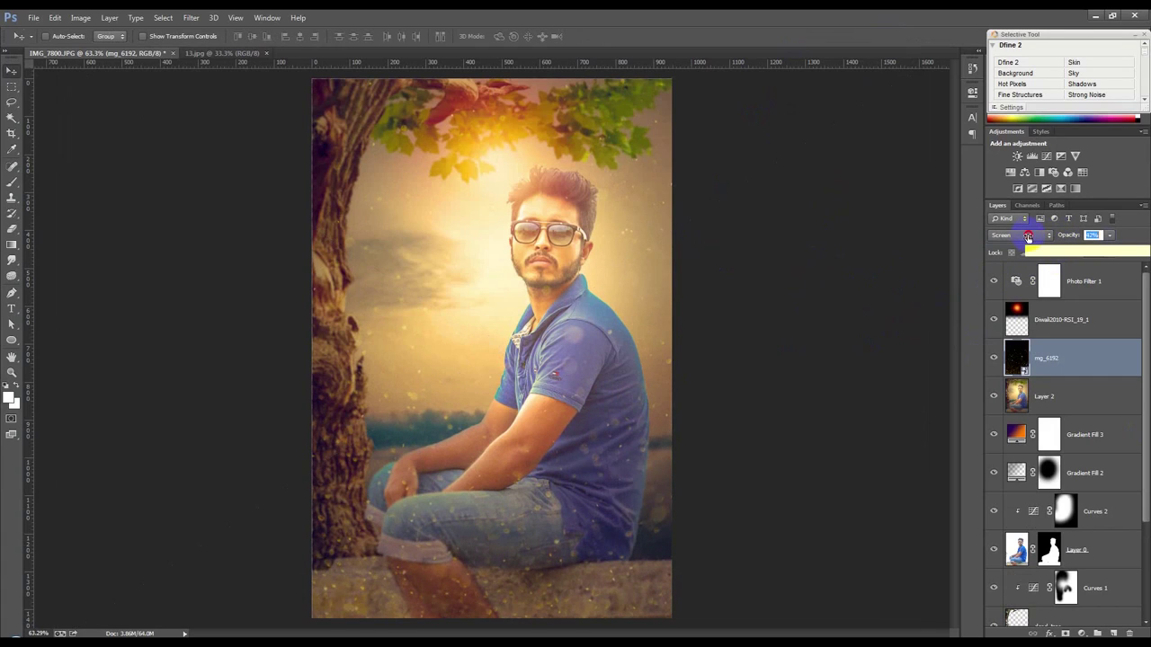
drag(1025, 236, 1030, 236)
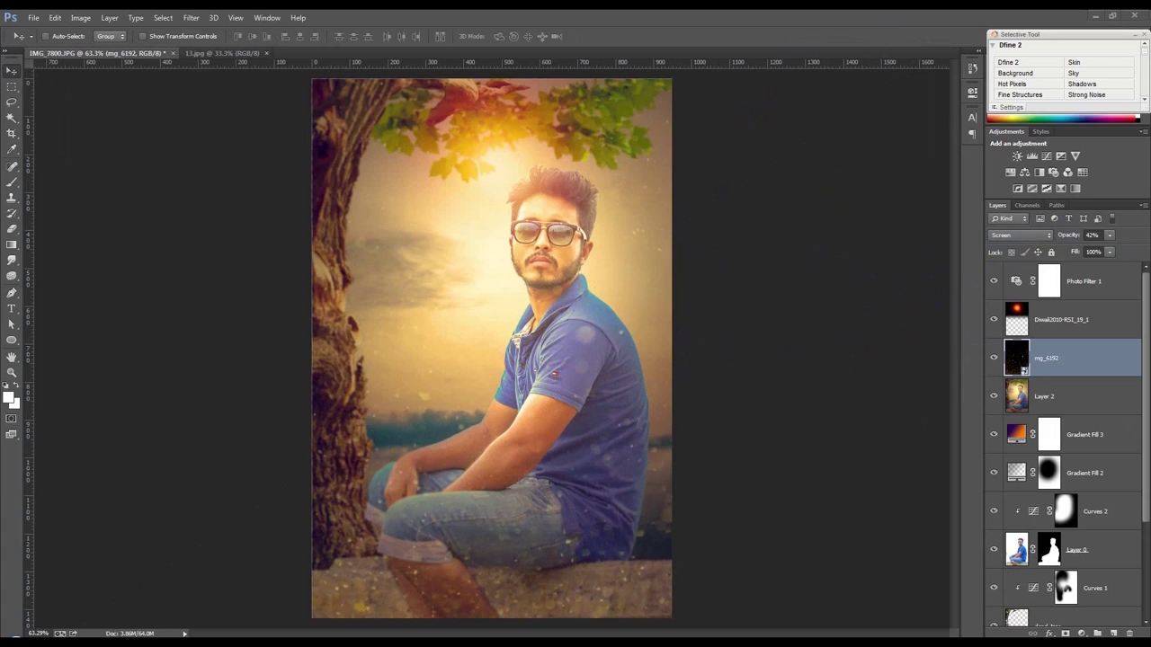
drag(699, 341, 698, 342)
right_click(600, 326)
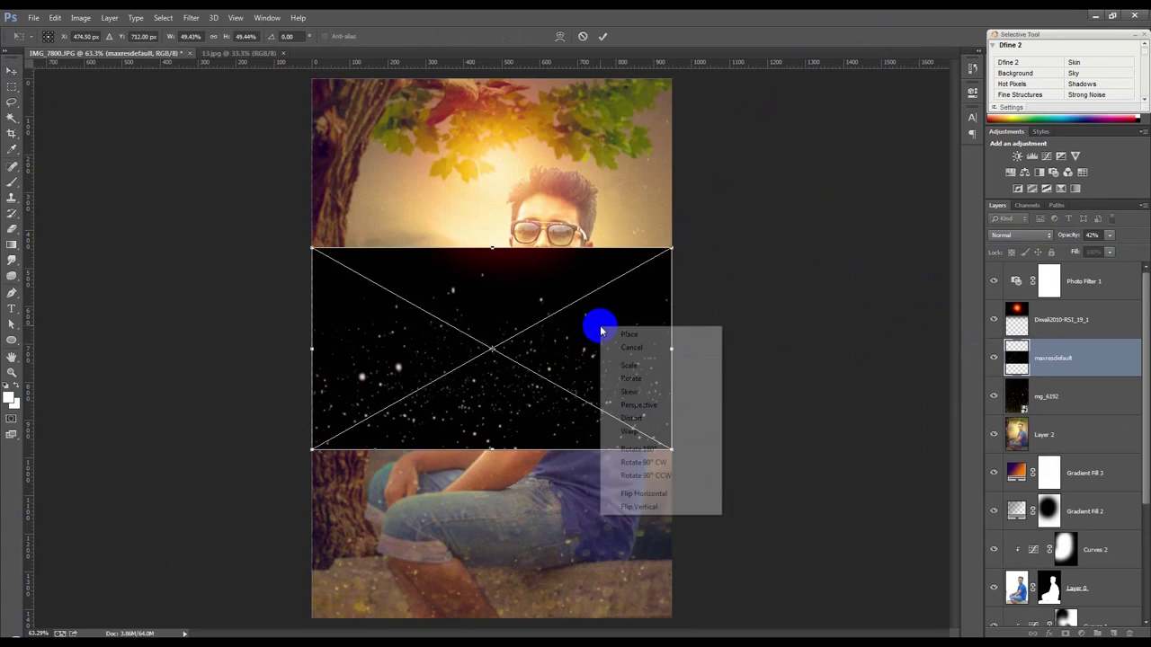
- Discard the first placement, re-place the star image, flip it horizontally and rotate it
click(589, 41)
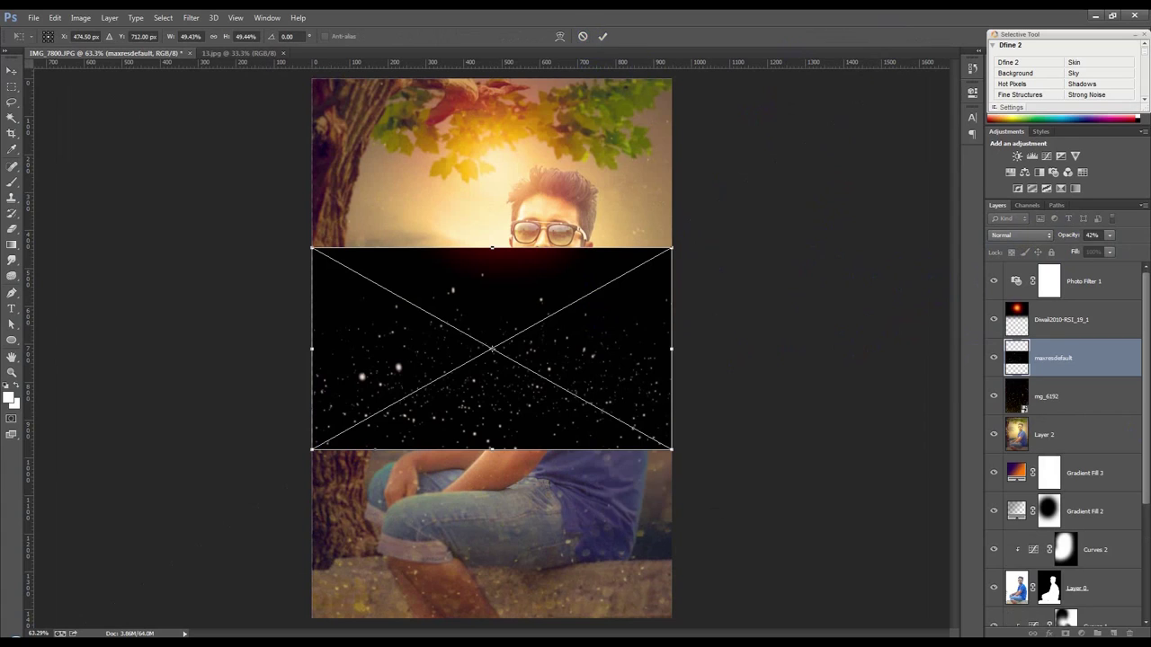
click(582, 36)
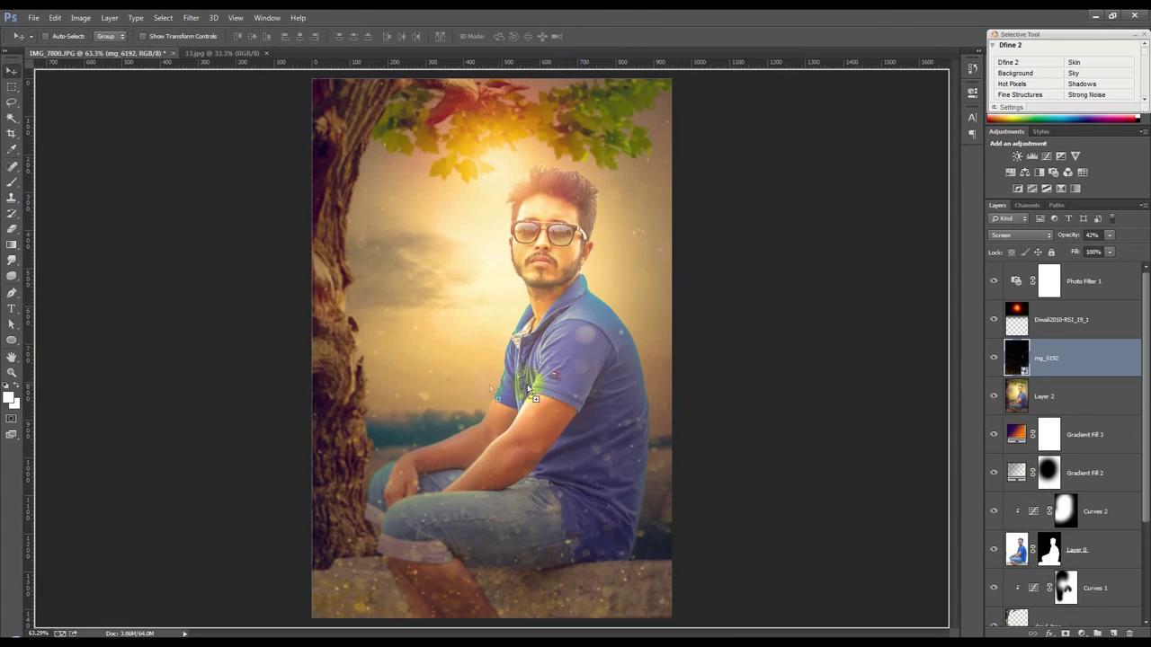
drag(527, 388, 557, 374)
right_click(557, 375)
click(602, 544)
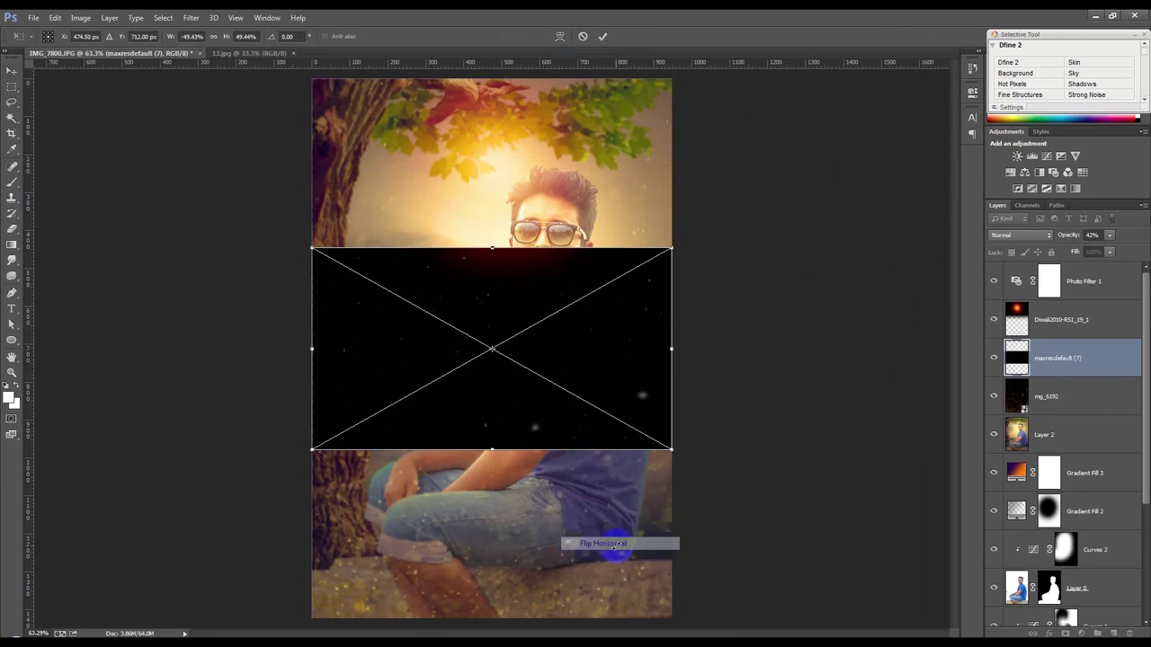
right_click(603, 441)
click(639, 505)
mouse_move(641, 526)
mouse_down()
mouse_move(529, 285)
mouse_move(547, 305)
mouse_move(450, 233)
mouse_up()
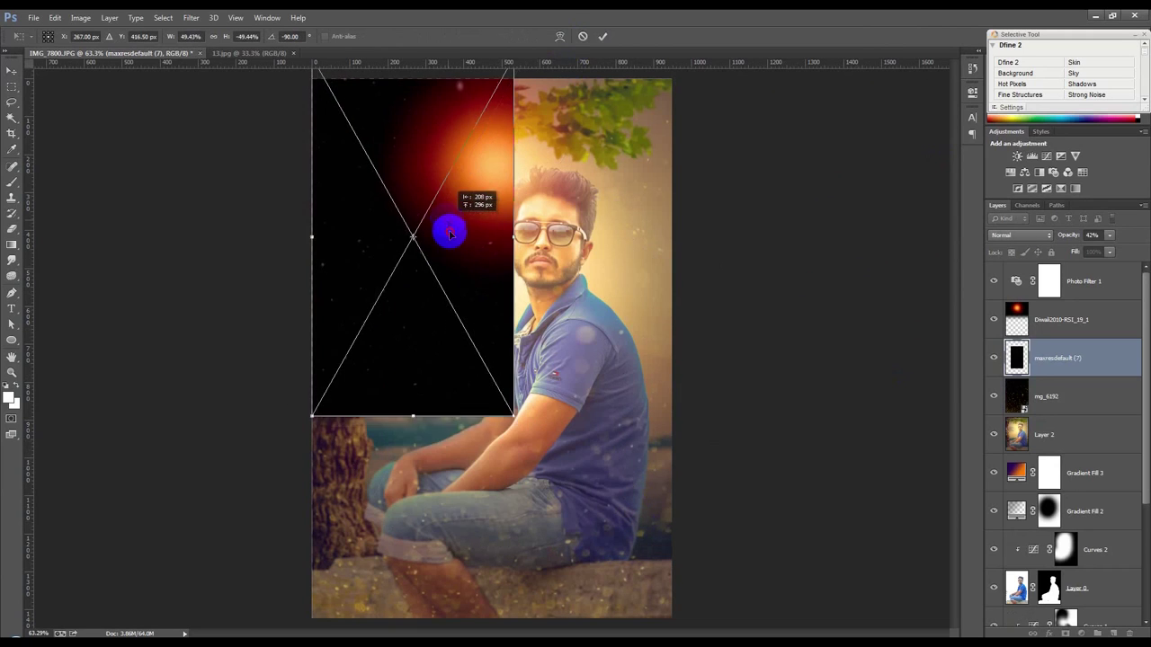
- Stretch the flare image over the canvas, blend it in Screen mode, and rasterize it
drag(513, 416, 672, 617)
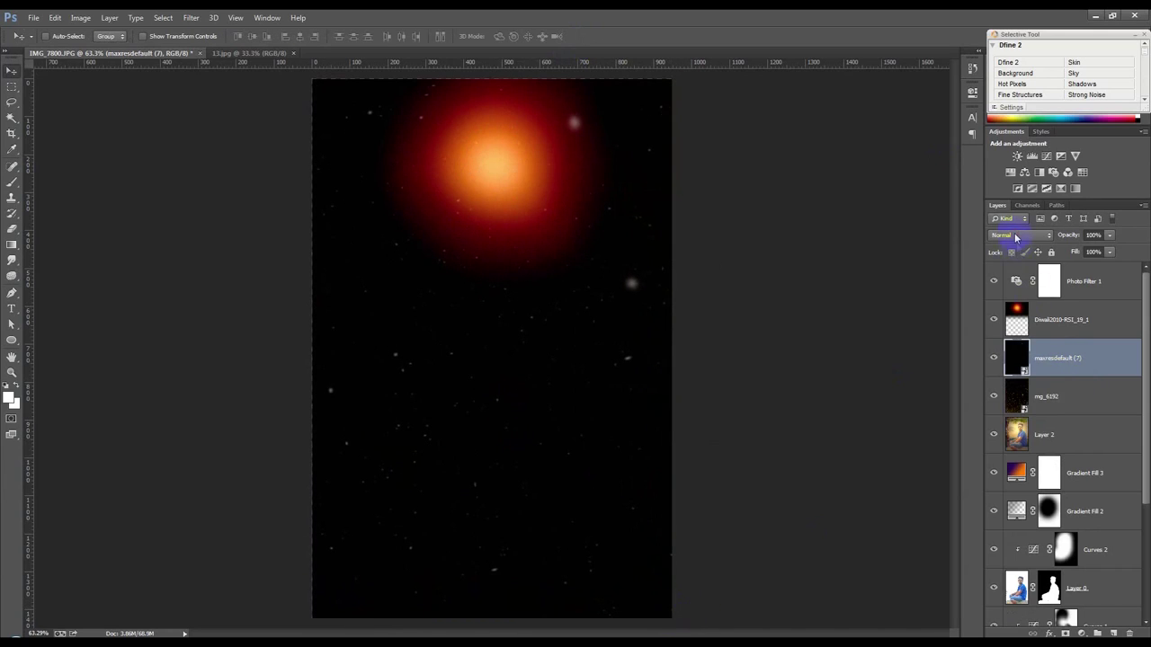
click(1016, 236)
click(1011, 345)
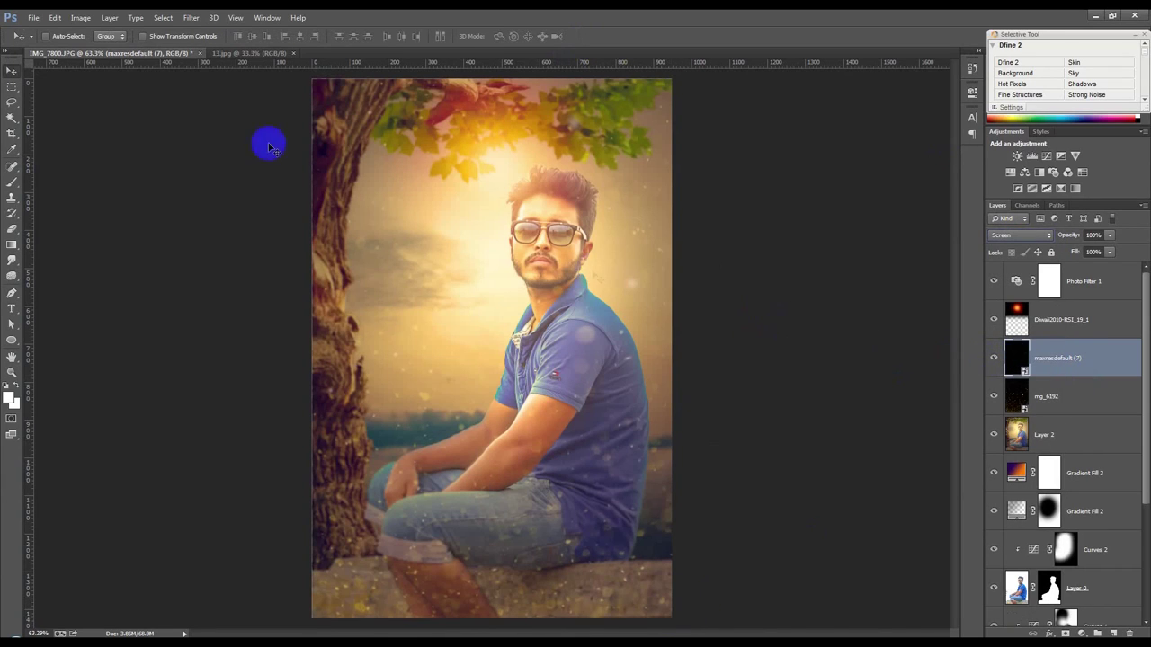
right_click(1061, 364)
click(921, 274)
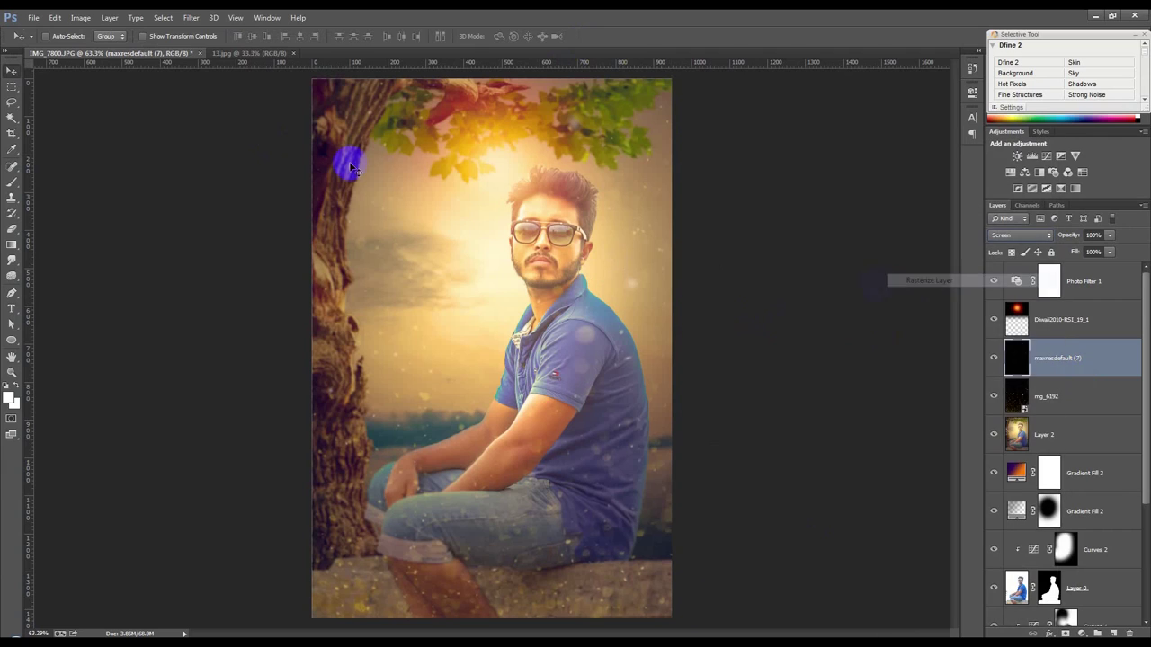
click(80, 17)
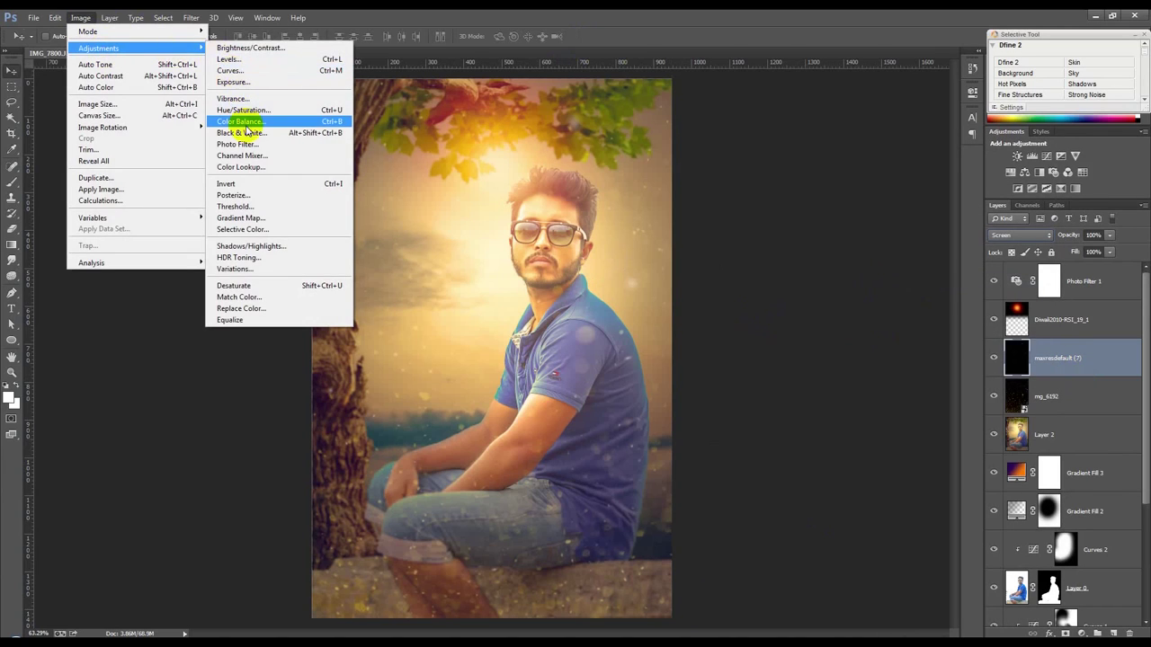
- Set the flare layer's midtone Color Balance to -14, 0, -51, toward cyan and blue
click(252, 121)
drag(780, 254, 762, 261)
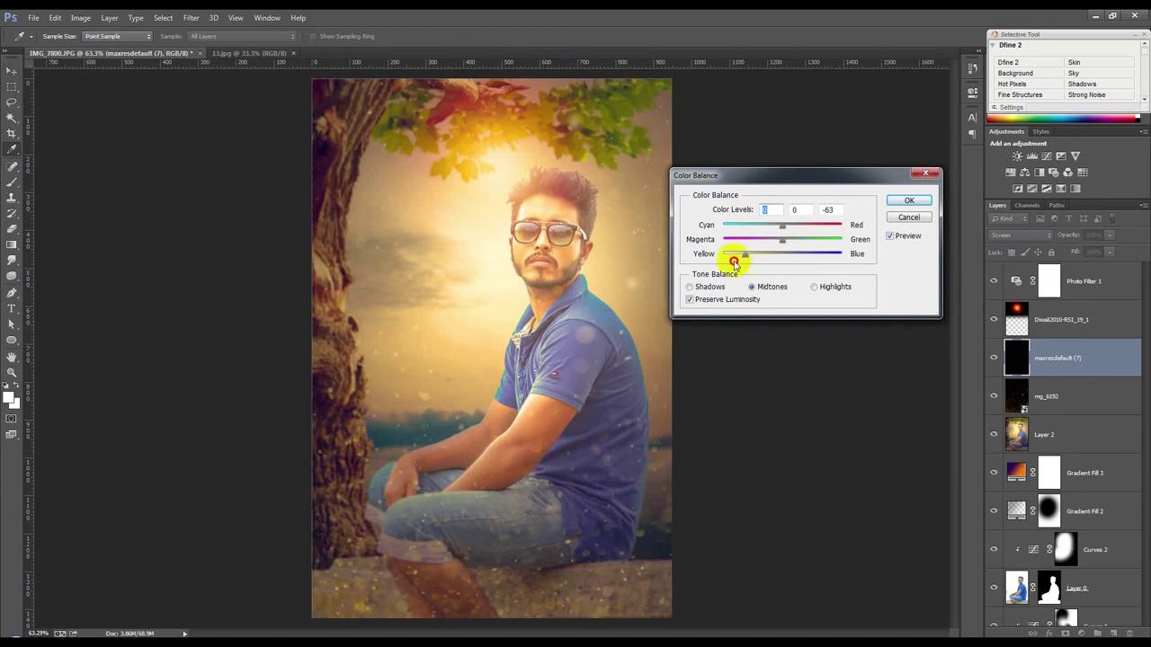
mouse_move(762, 261)
mouse_down()
mouse_move(743, 261)
mouse_move(824, 229)
mouse_up()
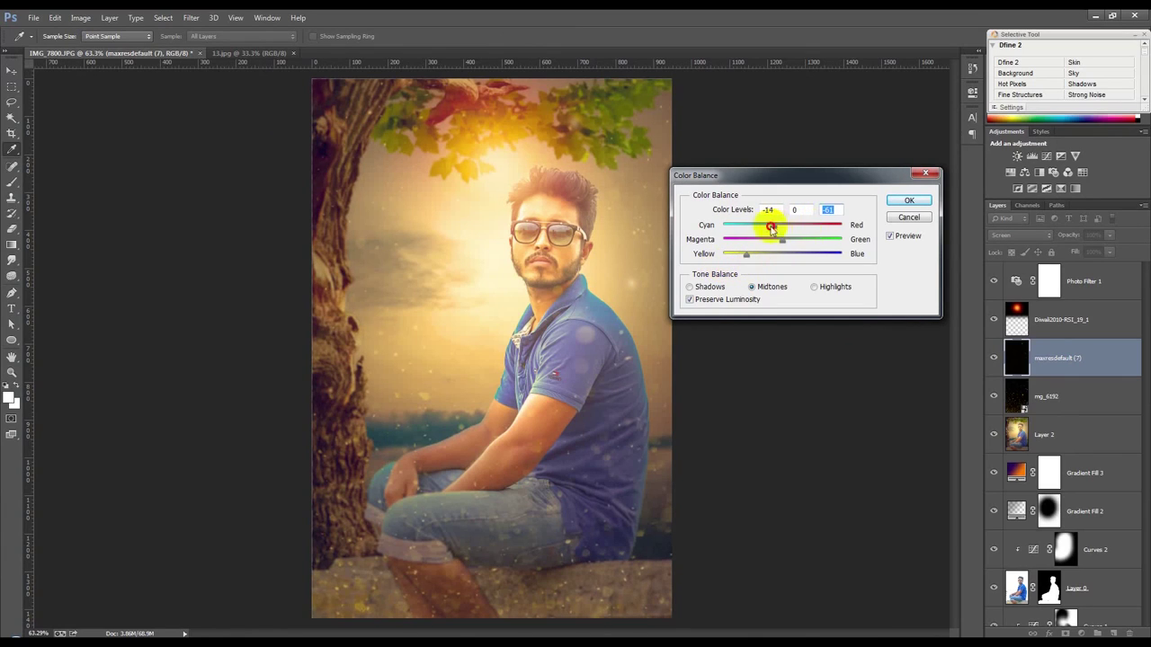
click(899, 200)
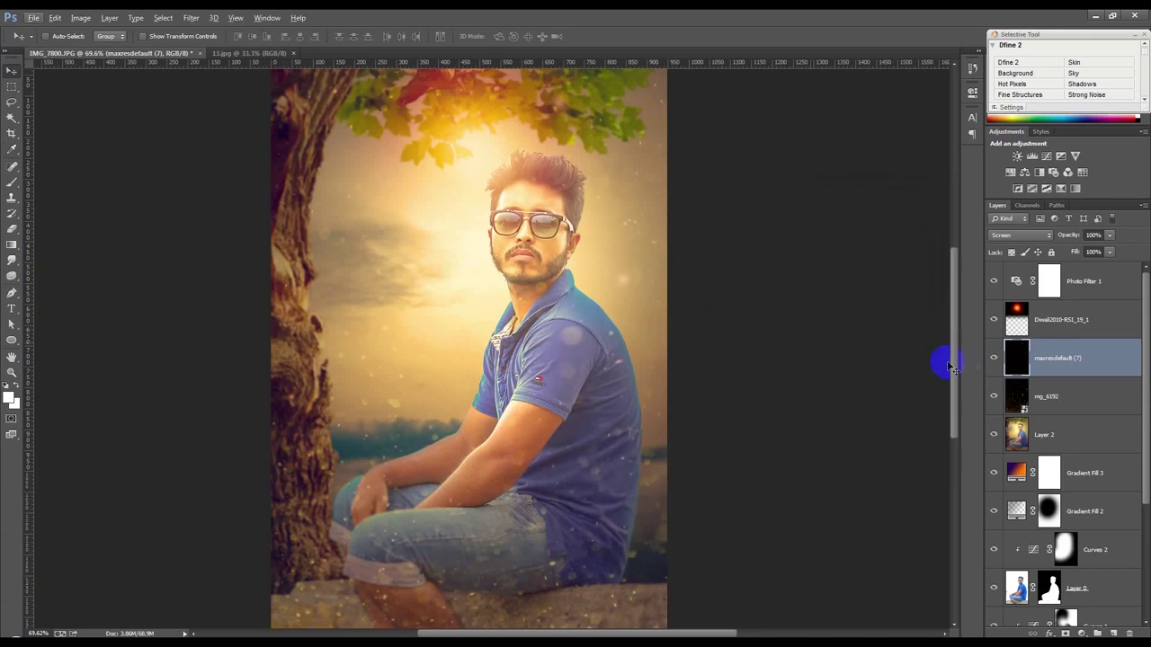
click(1048, 396)
- Apply a few-pixel Gaussian Blur to the img_6192 particle layer to create bokeh spots
click(190, 17)
mouse_move(197, 149)
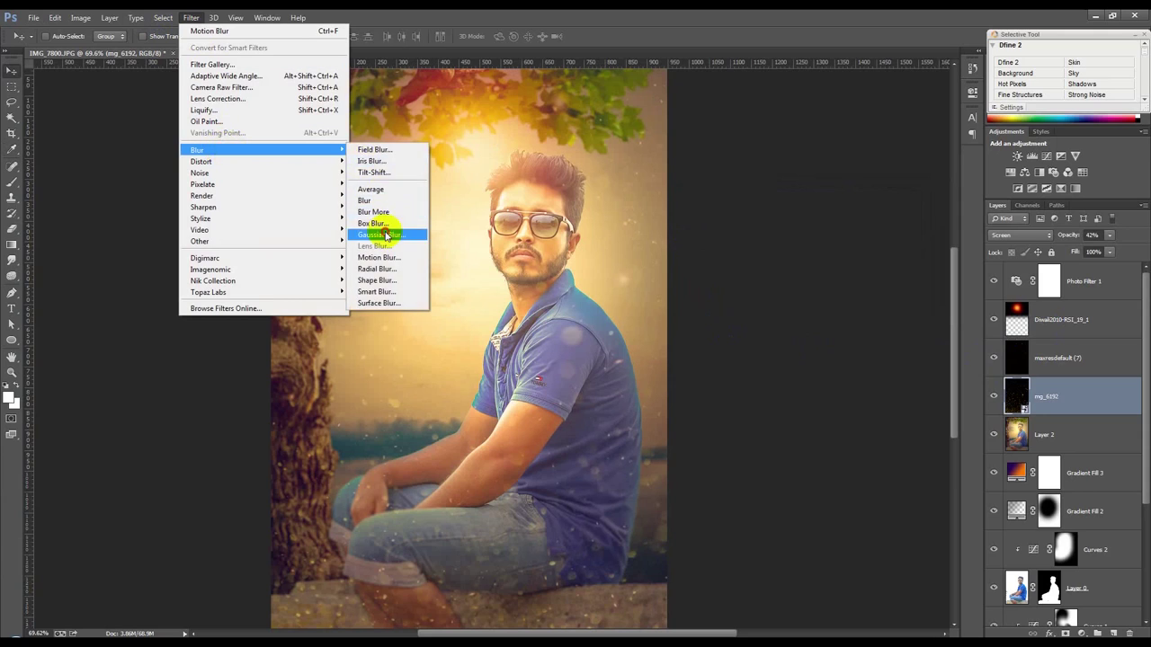
click(381, 235)
drag(736, 356, 741, 354)
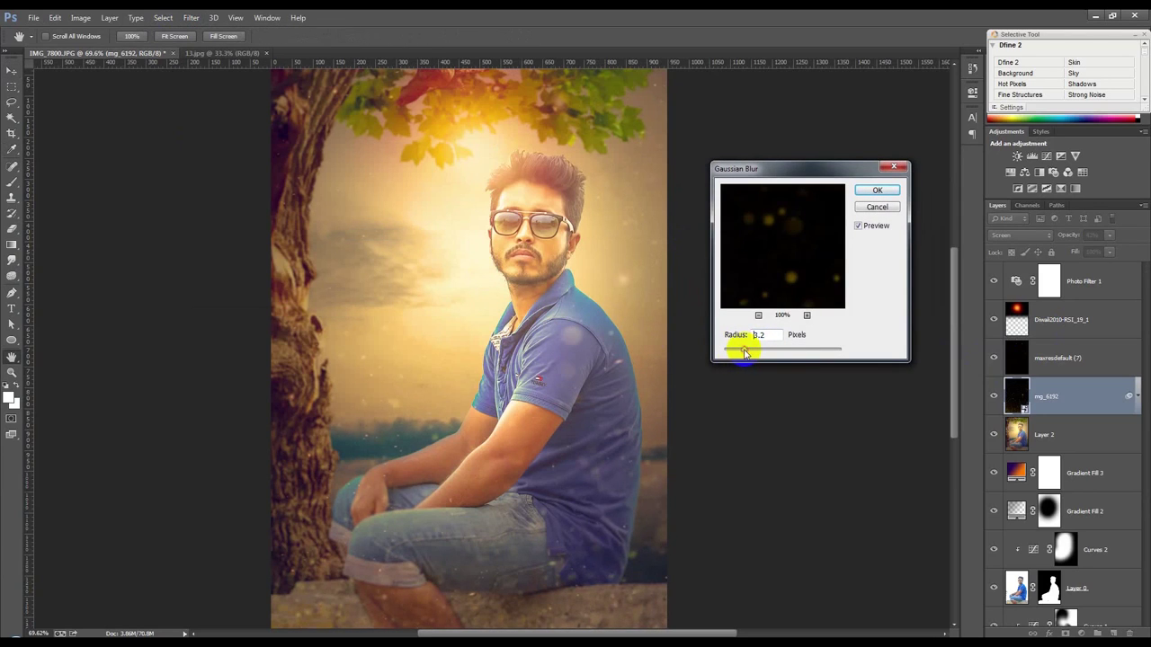
click(873, 188)
key(v)
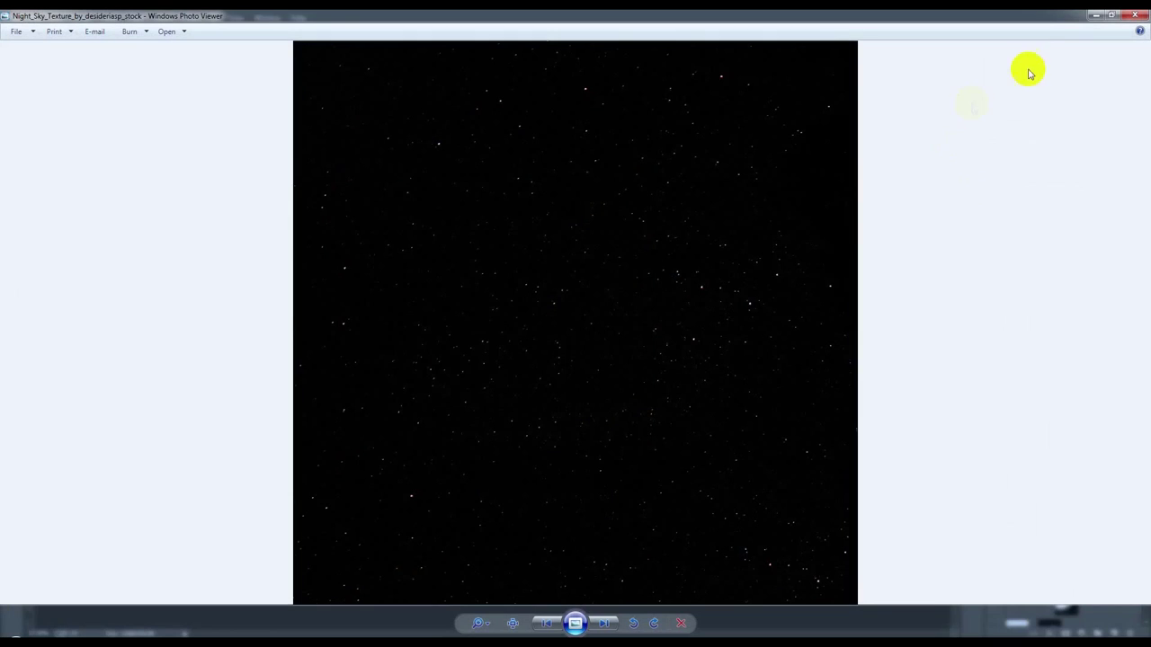
- Close the Night_Sky_Texture preview in Windows Photo Viewer
click(1138, 16)
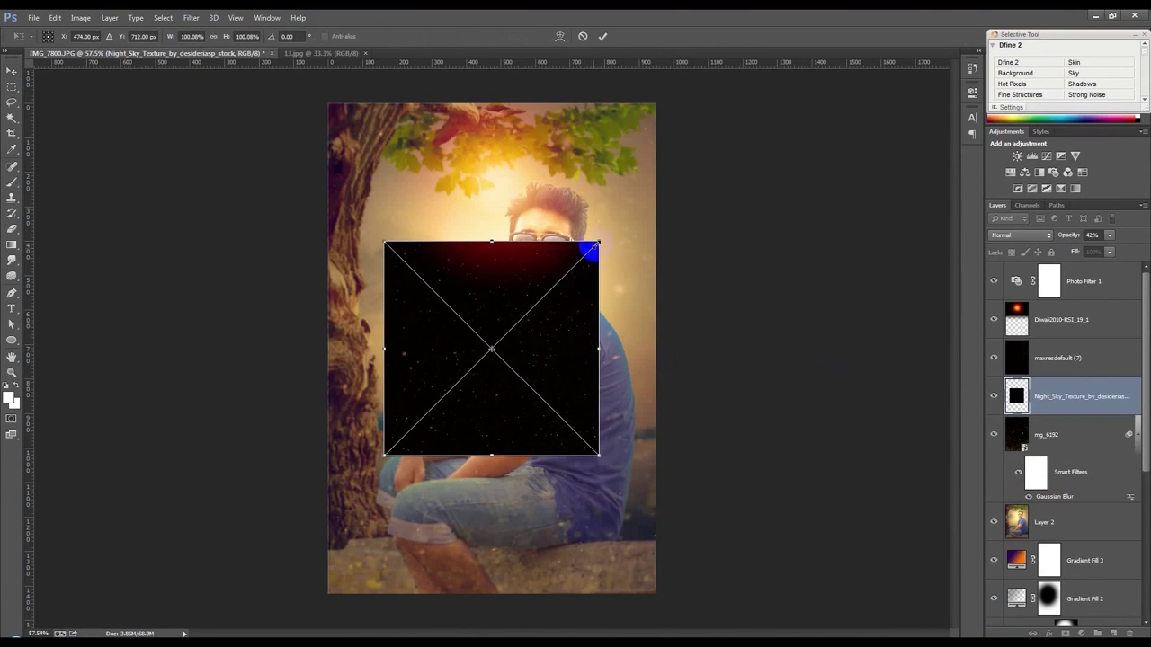
- Scale the Night_Sky layer to 239% to cover the canvas and blend it in Screen mode
drag(589, 251, 749, 91)
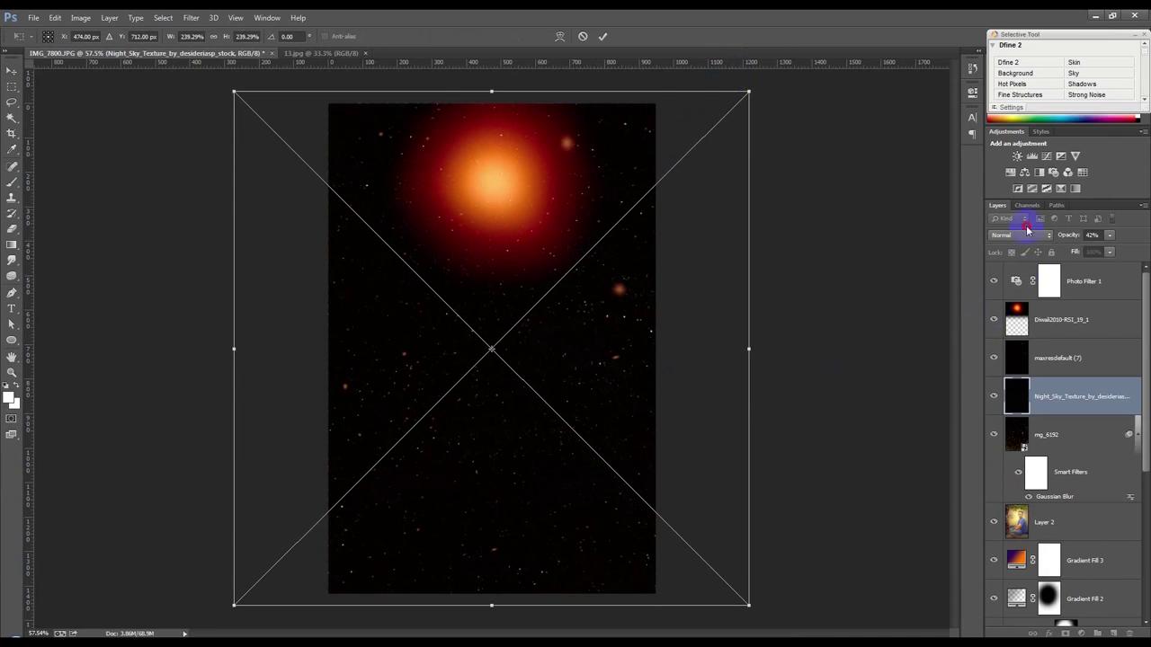
click(1027, 231)
click(1000, 340)
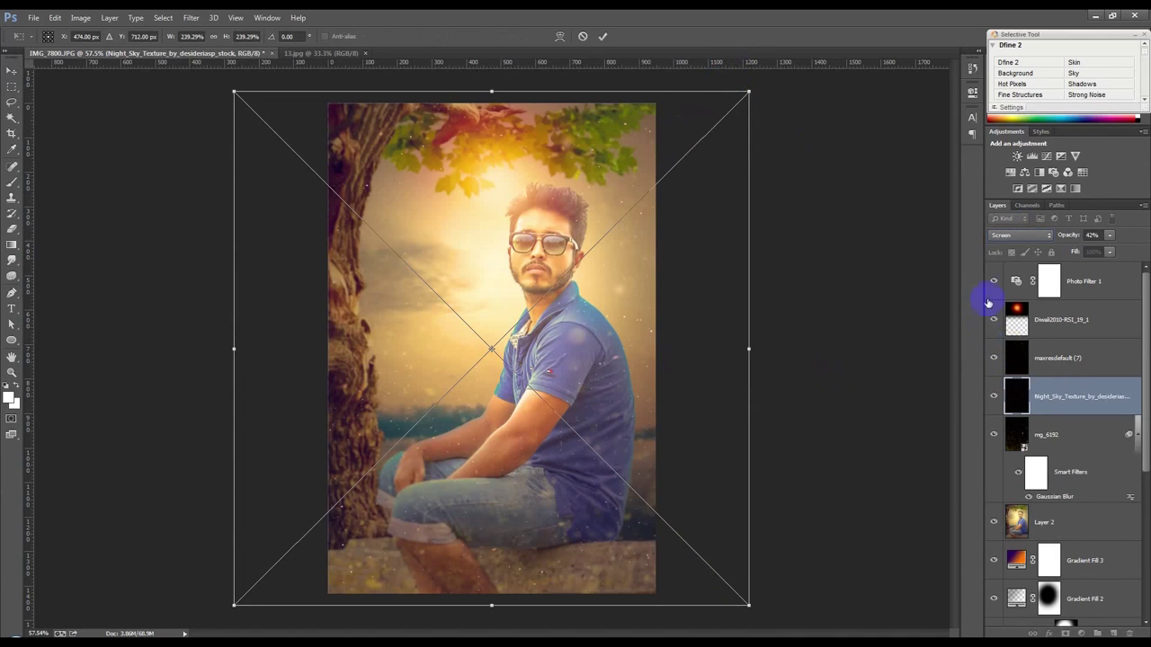
click(602, 36)
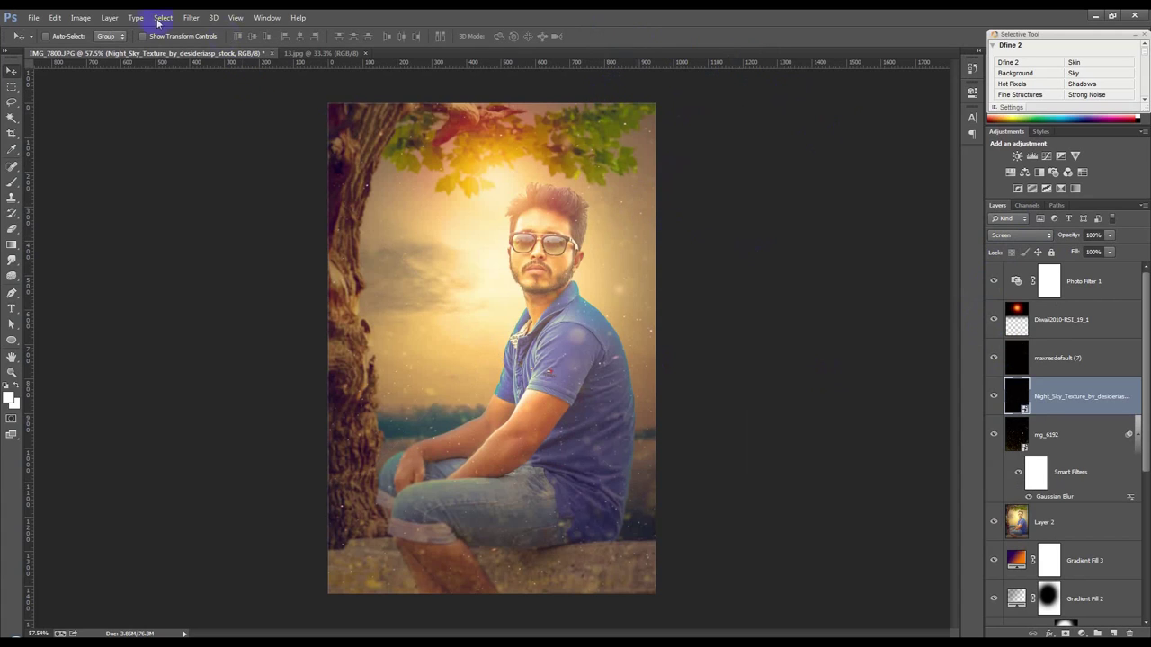
- Rasterize the Night_Sky layer and tint its midtone Color Balance toward red
click(190, 17)
right_click(1065, 401)
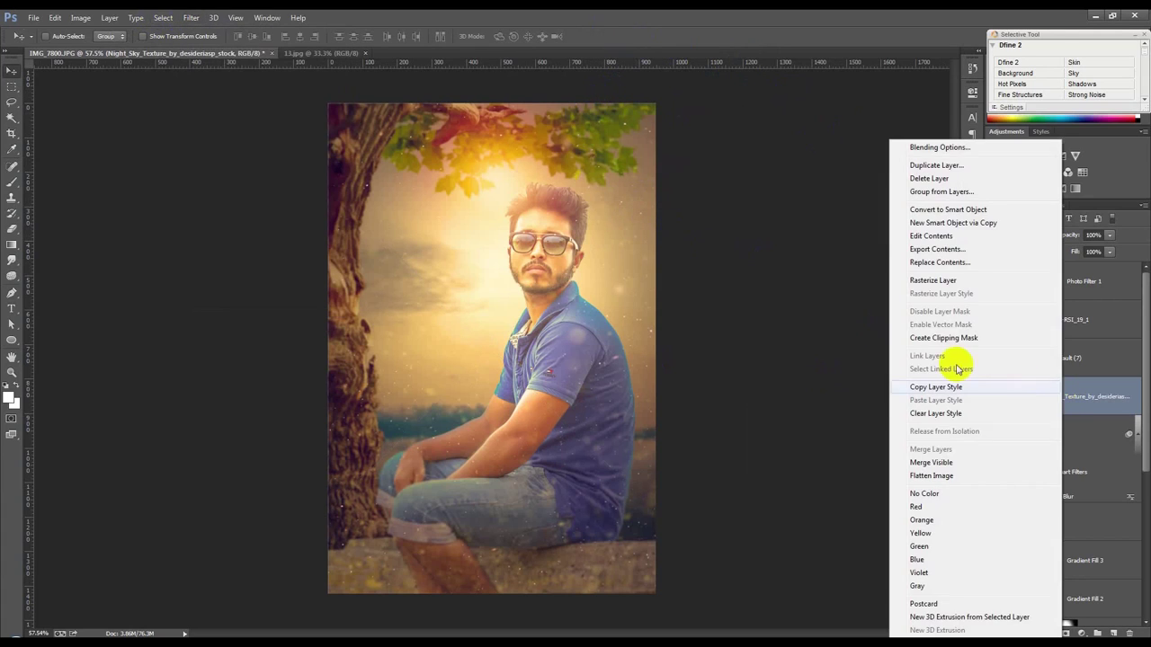
click(932, 279)
click(80, 18)
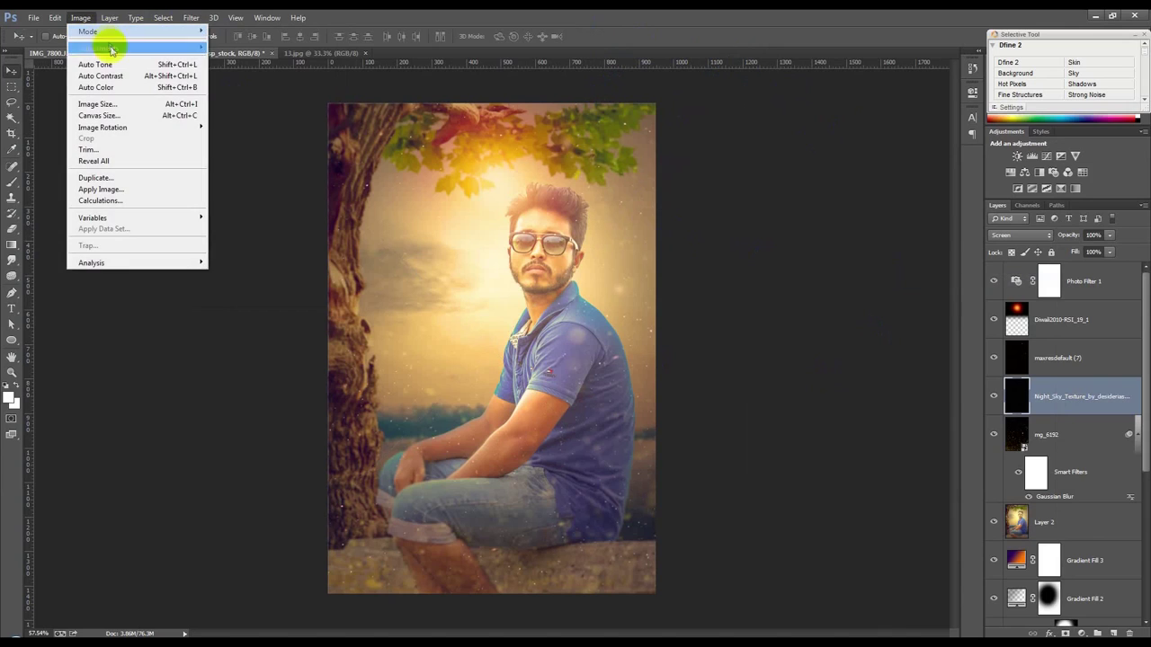
click(241, 121)
mouse_move(780, 254)
mouse_down()
mouse_move(745, 254)
mouse_move(814, 226)
mouse_up()
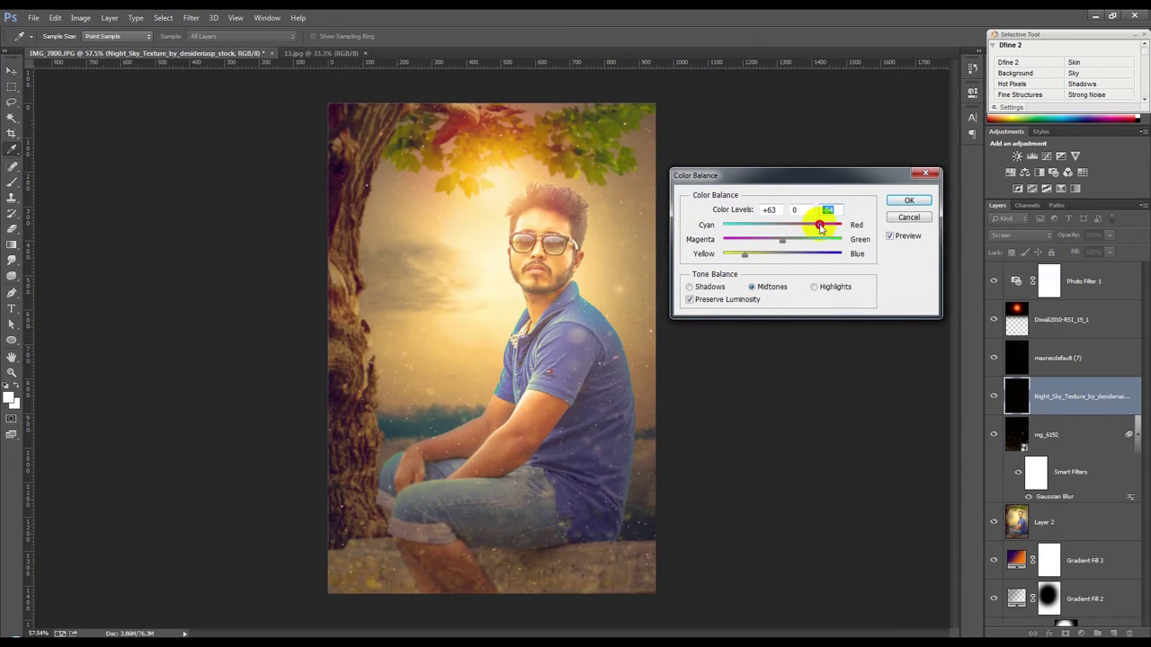
click(904, 199)
scroll(653, 365, up, 3)
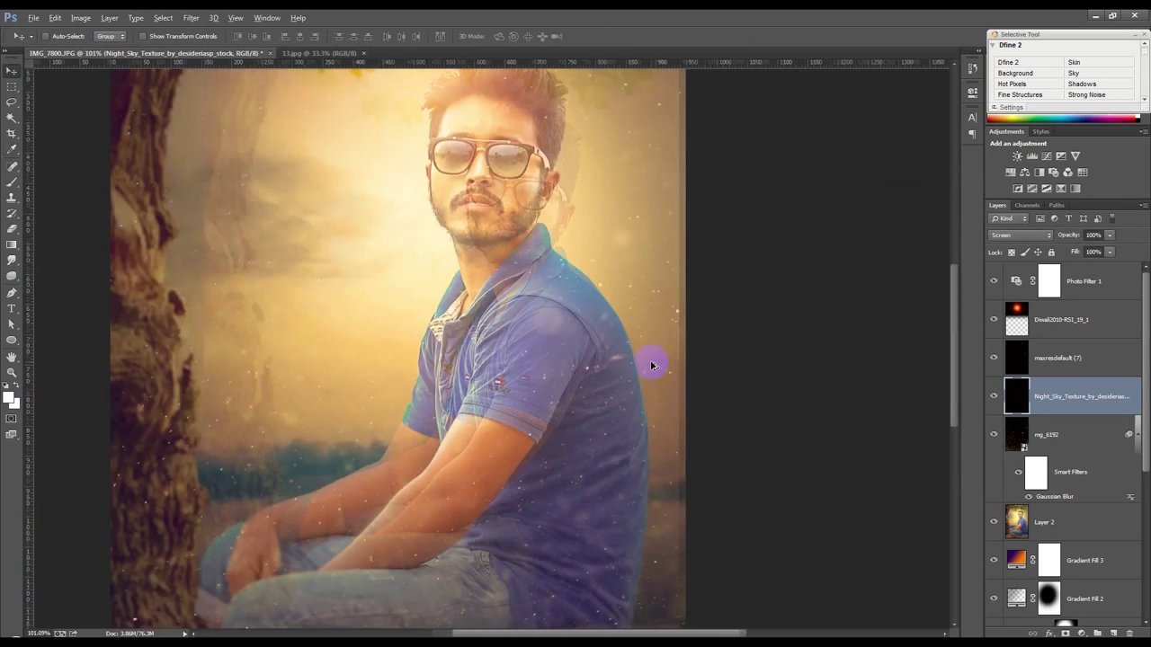
- Apply a small-radius Gaussian Blur to the Night_Sky_Texture star layer
scroll(616, 358, down, 1)
scroll(611, 356, down, 1)
scroll(608, 355, down, 1)
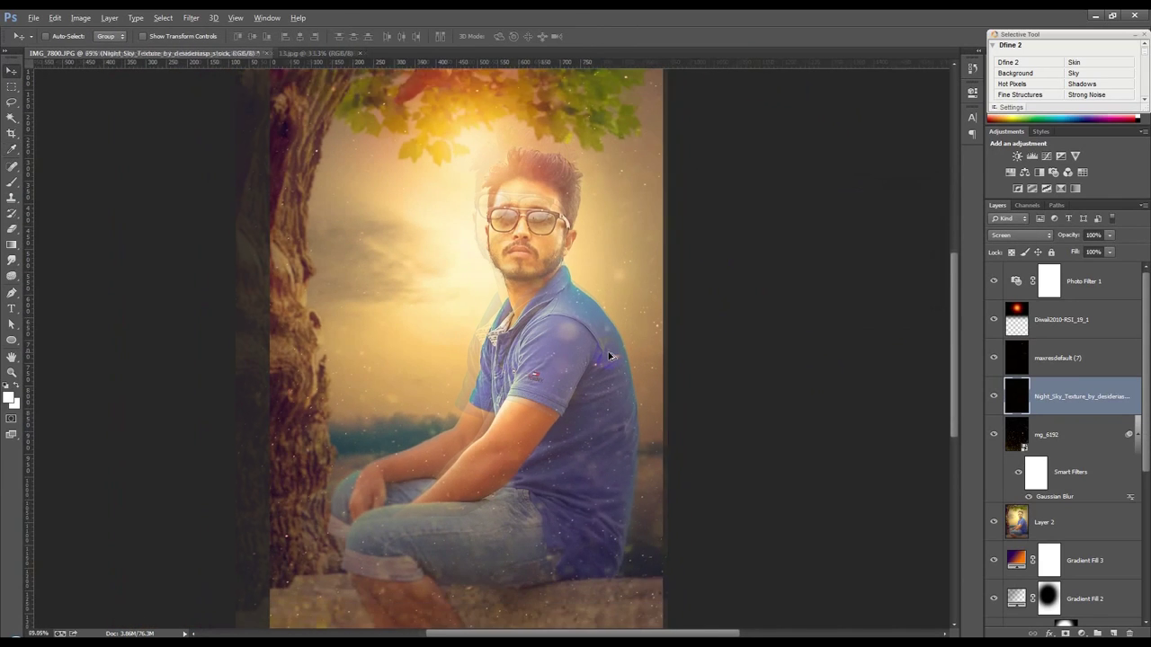
scroll(611, 357, down, 1)
scroll(612, 357, up, 1)
click(194, 18)
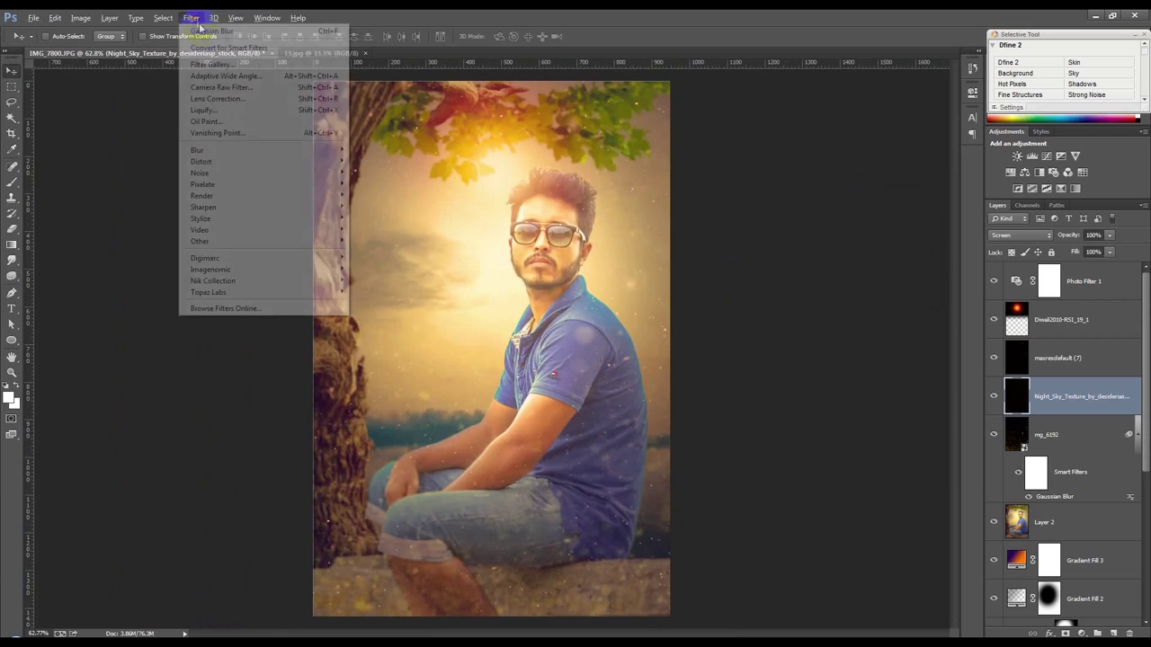
click(201, 33)
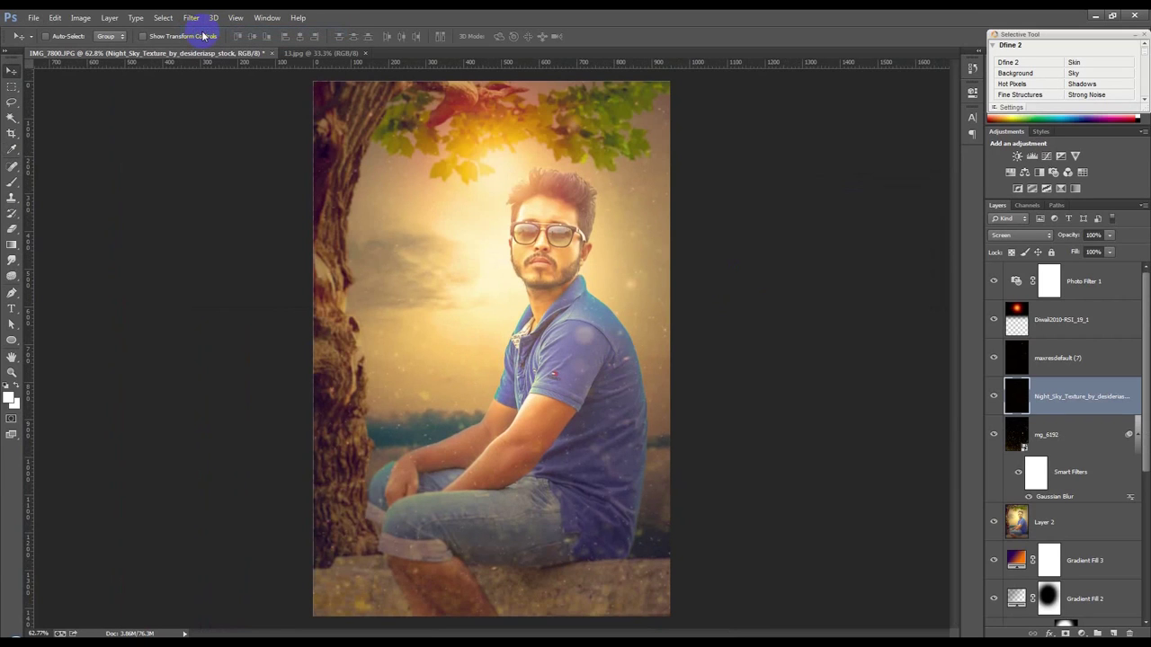
scroll(591, 500, up, 3)
scroll(596, 512, up, 4)
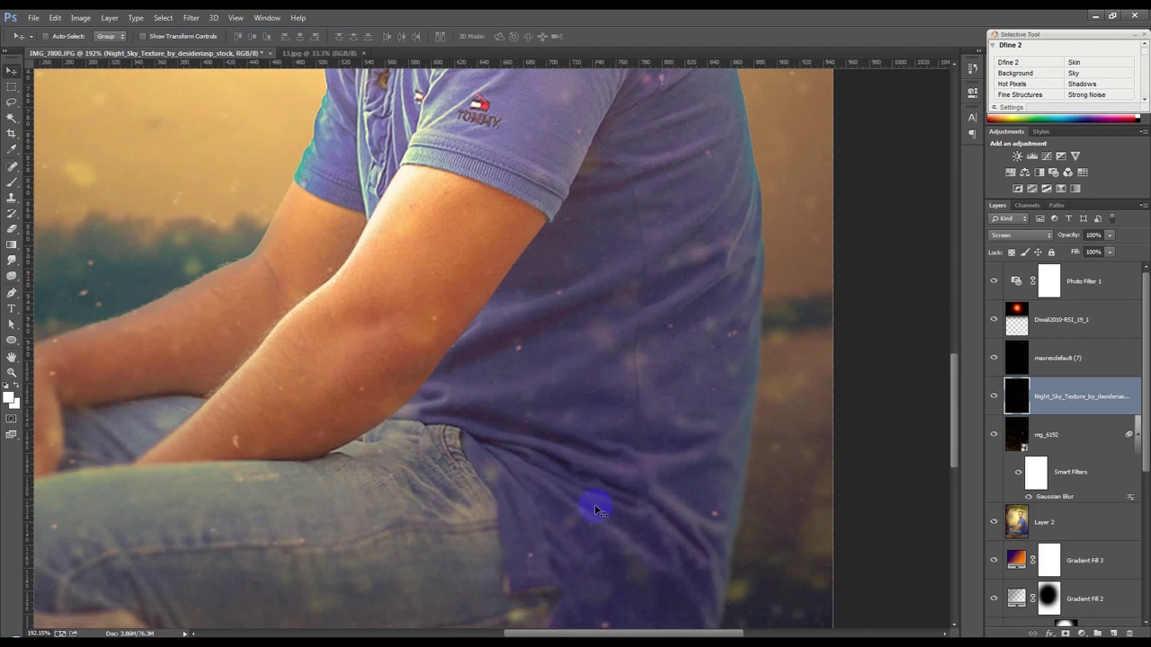
click(191, 17)
mouse_move(197, 150)
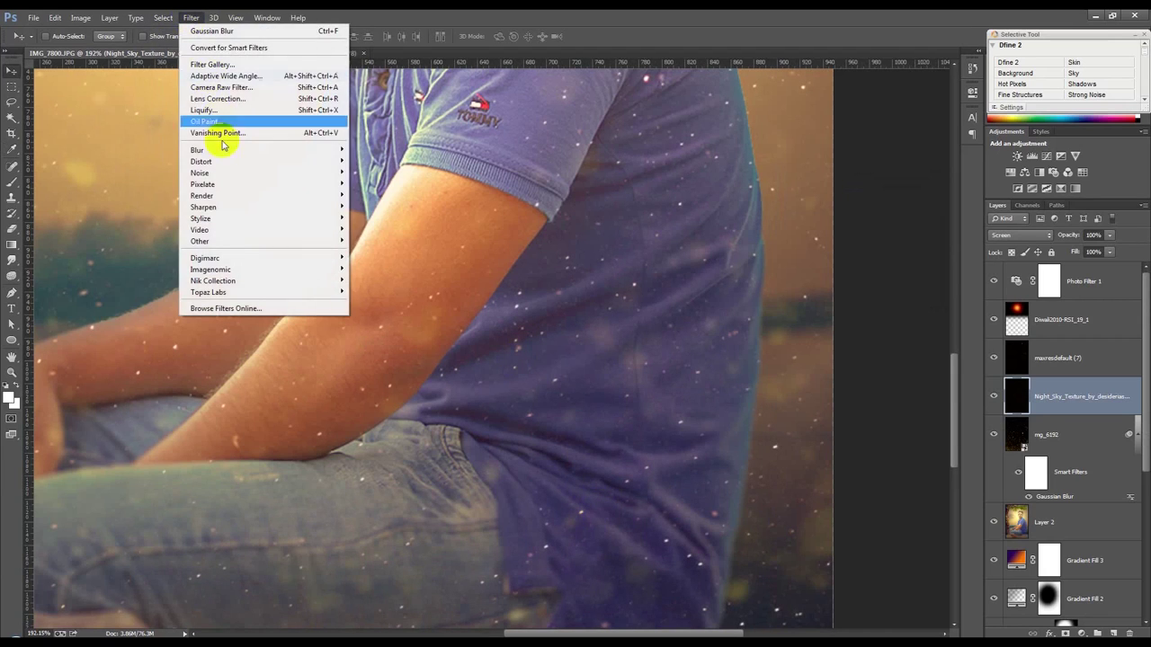
click(386, 235)
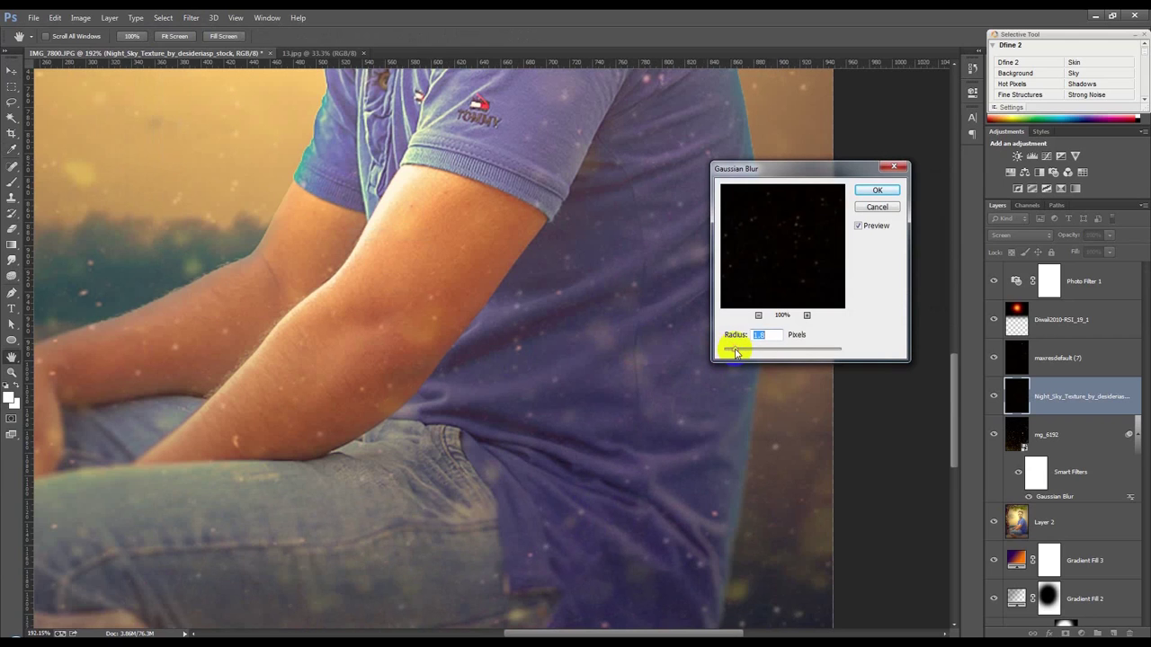
click(877, 189)
scroll(676, 266, down, 3)
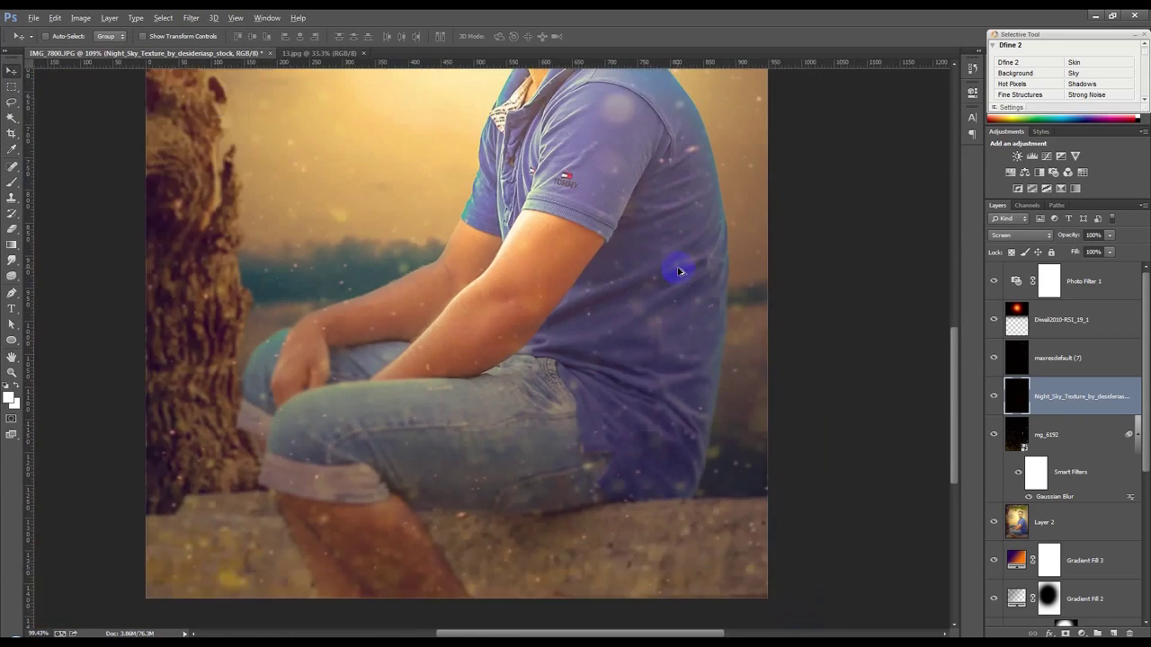
scroll(677, 266, down, 1)
scroll(675, 267, down, 1)
scroll(662, 277, down, 1)
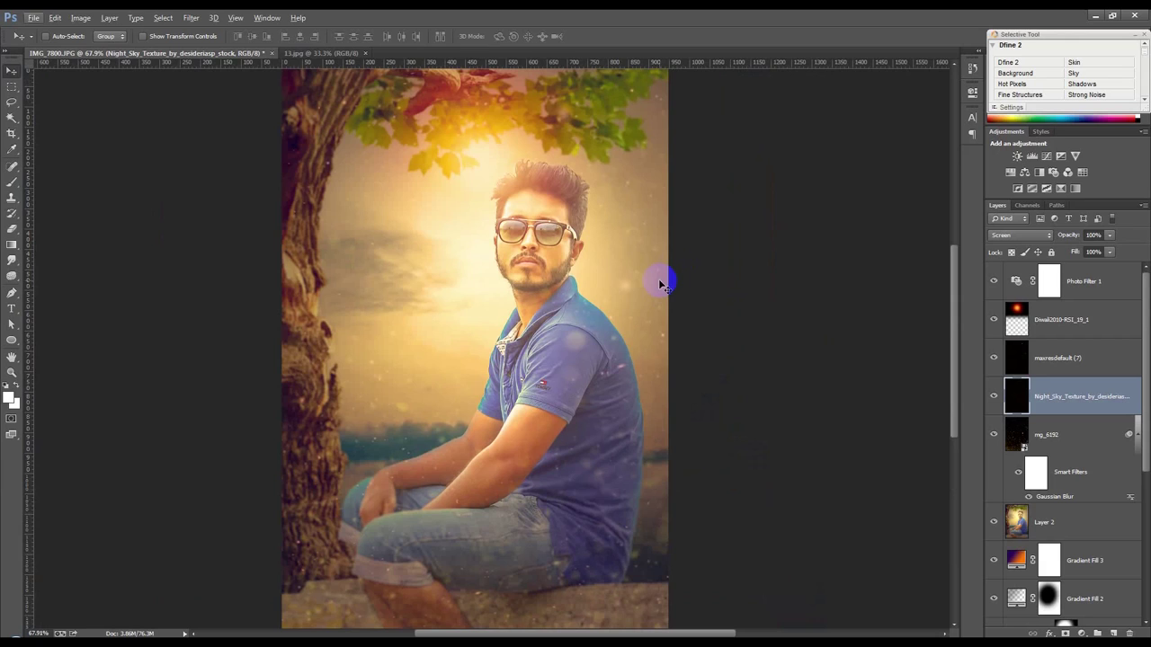
scroll(657, 288, down, 1)
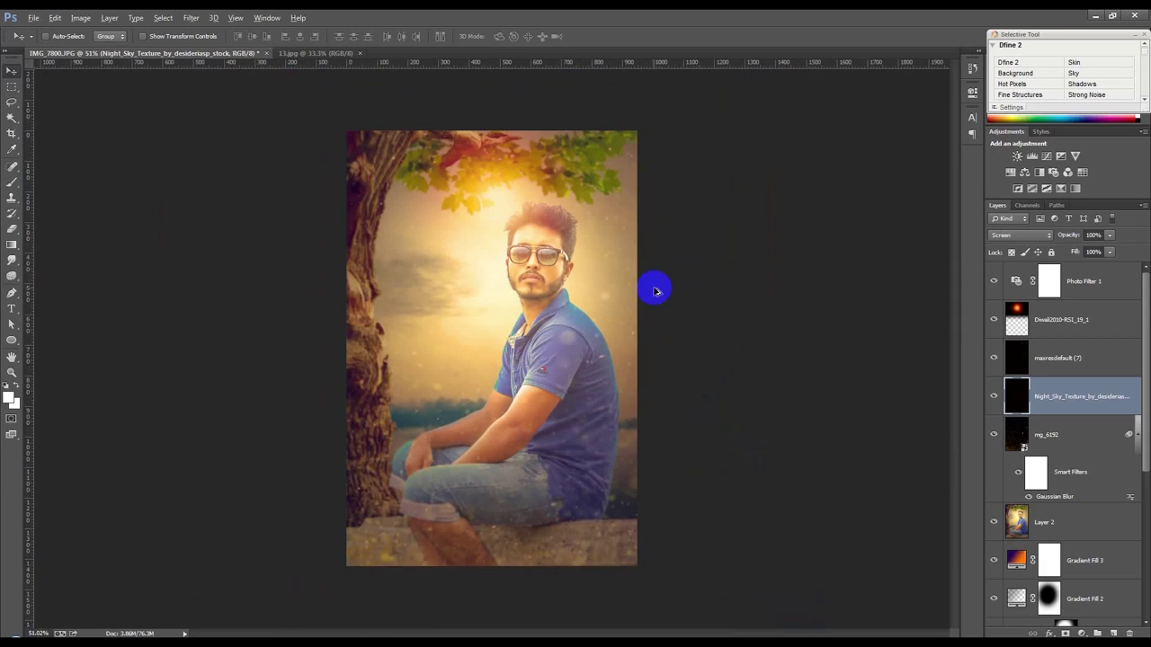
scroll(655, 291, up, 1)
scroll(655, 290, up, 1)
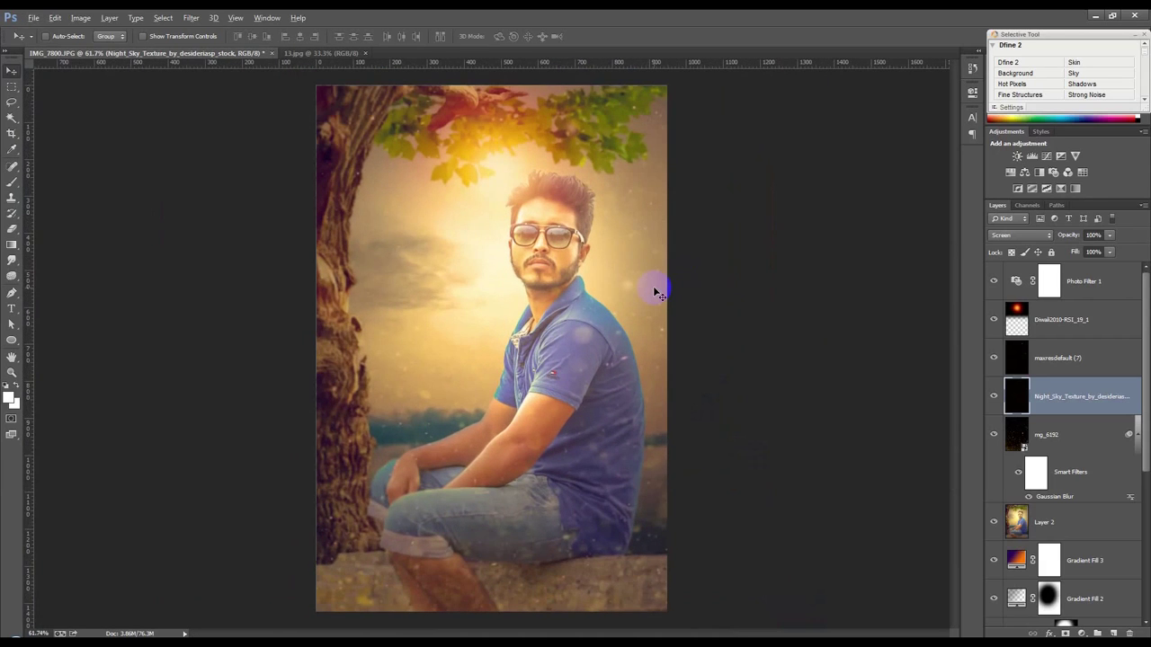
- Save the composite as IMG_7800.psd in Photoshop format with layers
key(ctrl+shift+s)
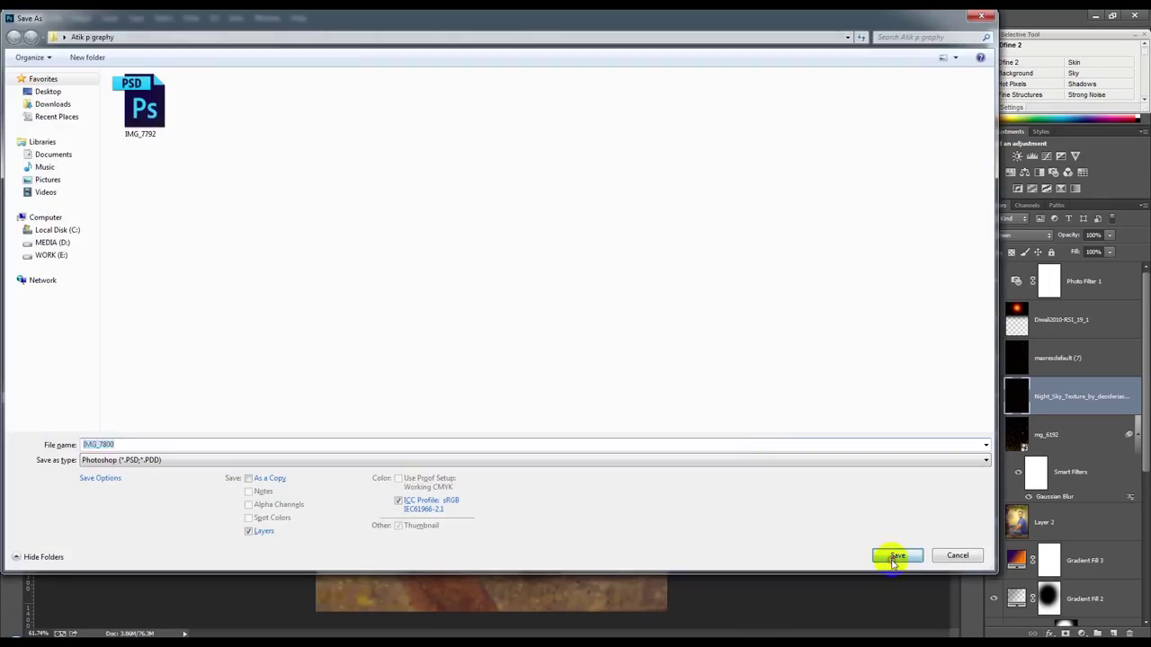
click(891, 552)
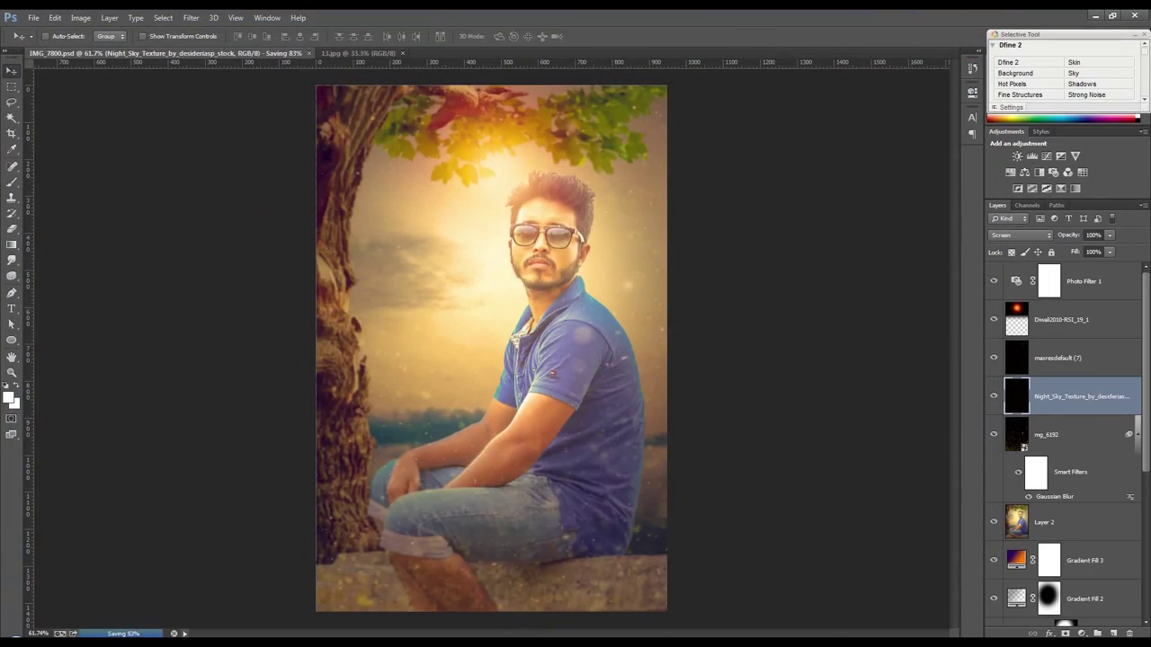